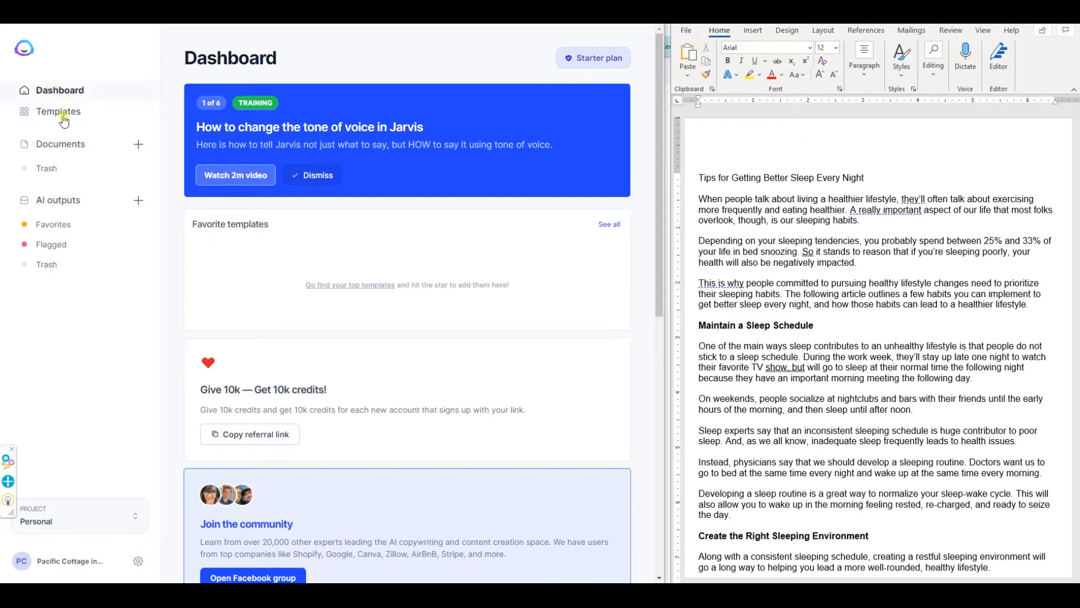
# Open the template library and examine the full range of available content templates
pyautogui.click(45, 113)
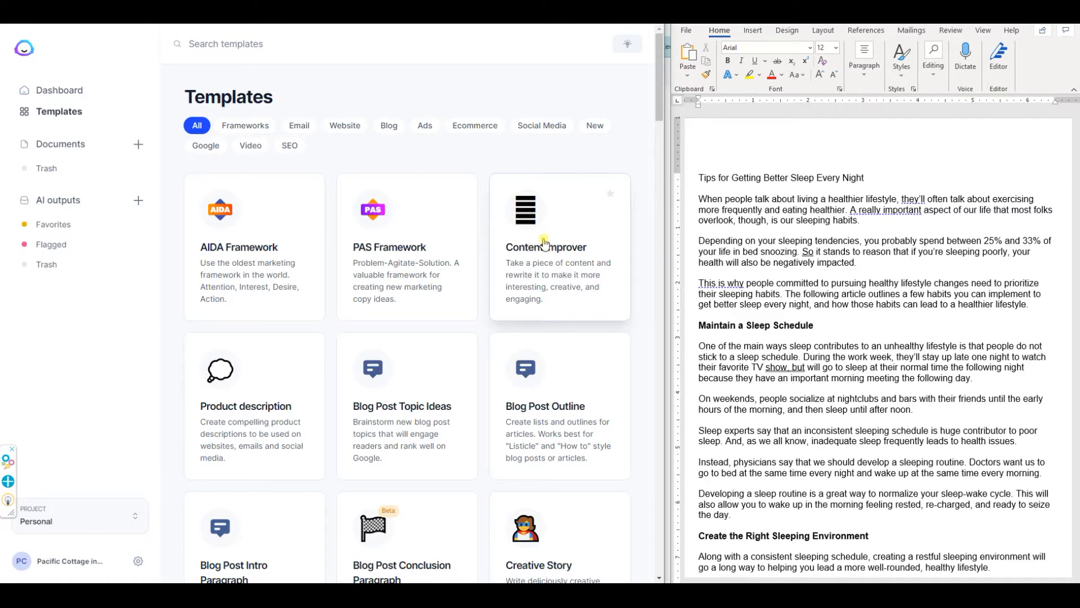
pyautogui.scroll(-2, 543, 242)
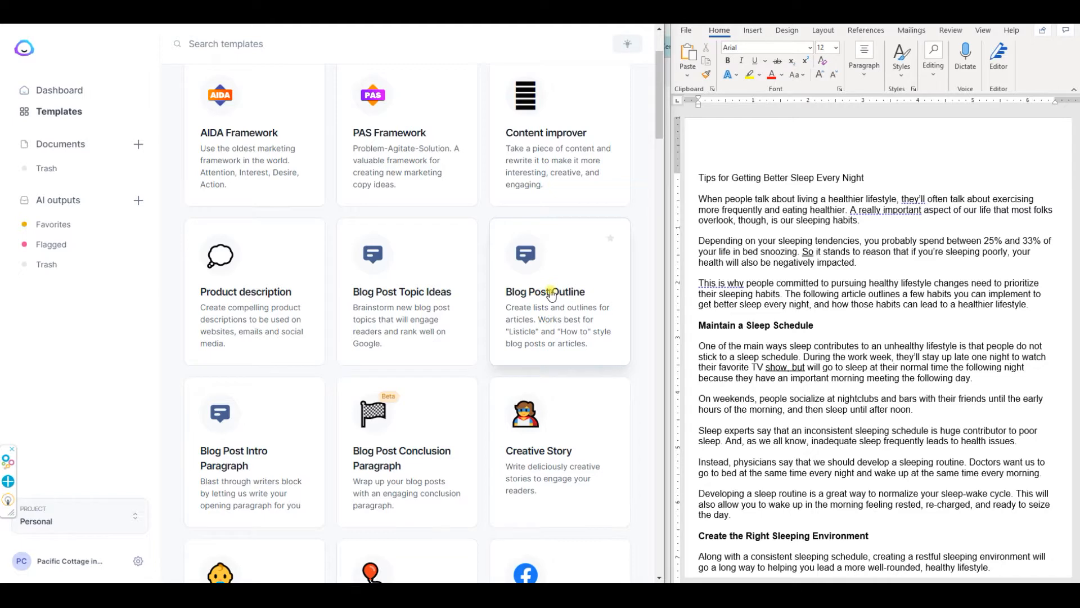
pyautogui.scroll(-1, 551, 293)
pyautogui.scroll(-2, 545, 254)
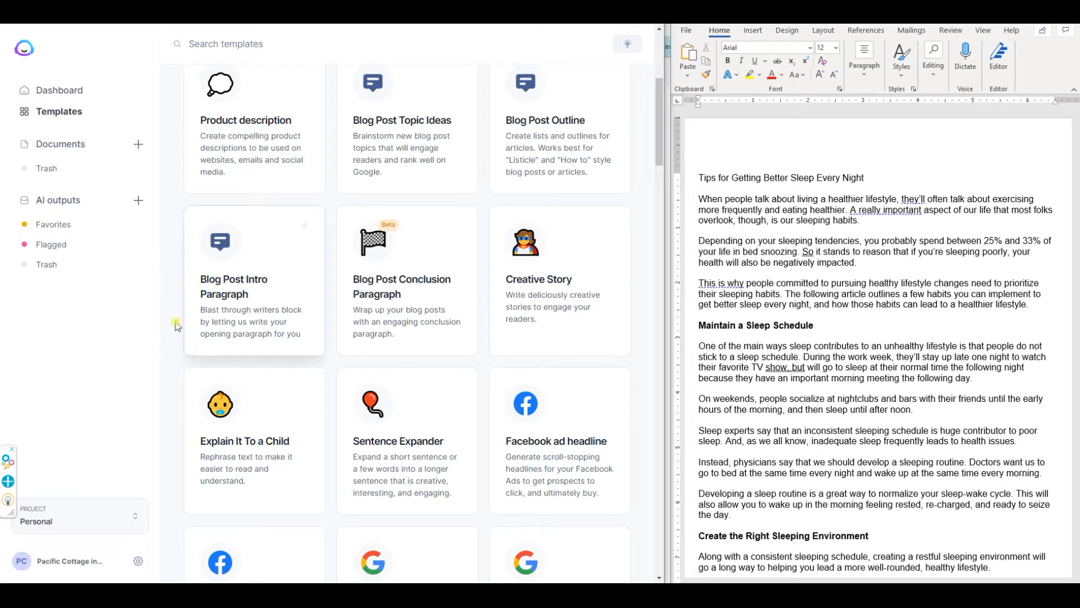
pyautogui.scroll(-1, 241, 303)
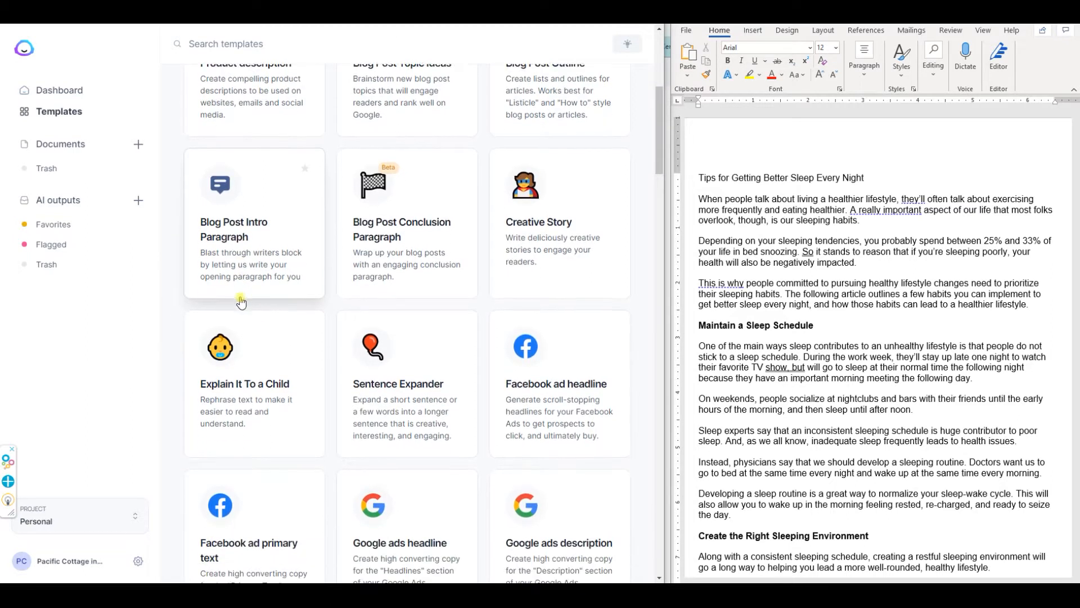
pyautogui.scroll(-1, 241, 303)
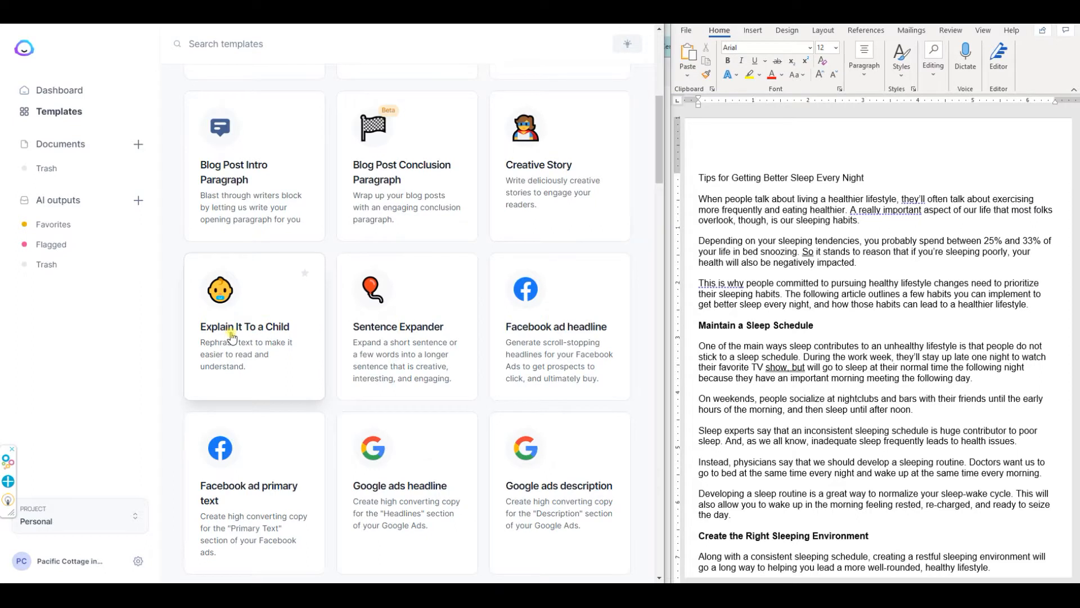
pyautogui.scroll(-1, 232, 337)
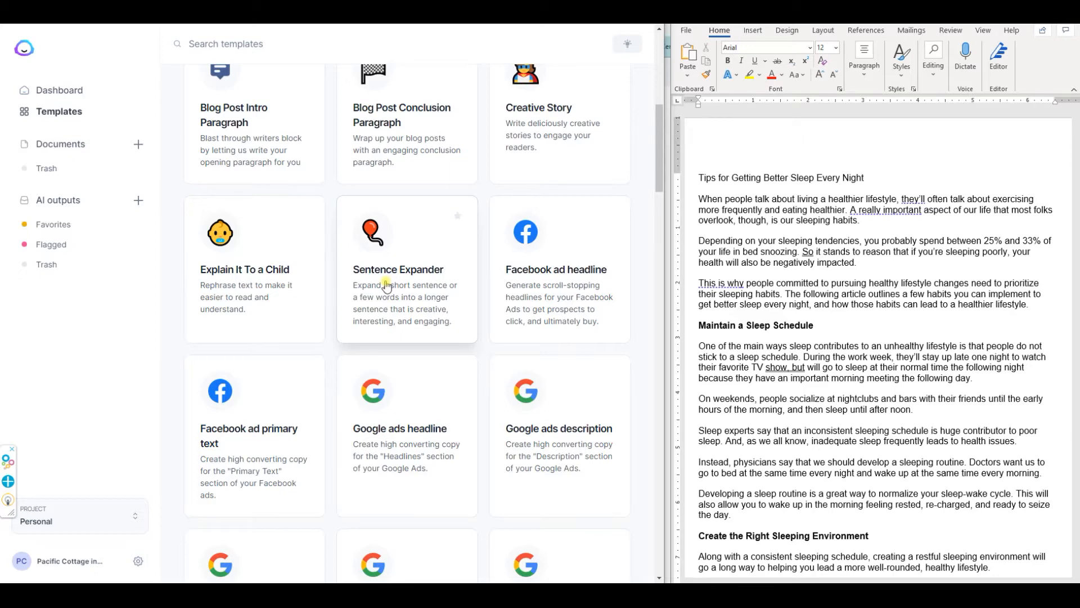
pyautogui.scroll(-9, 387, 286)
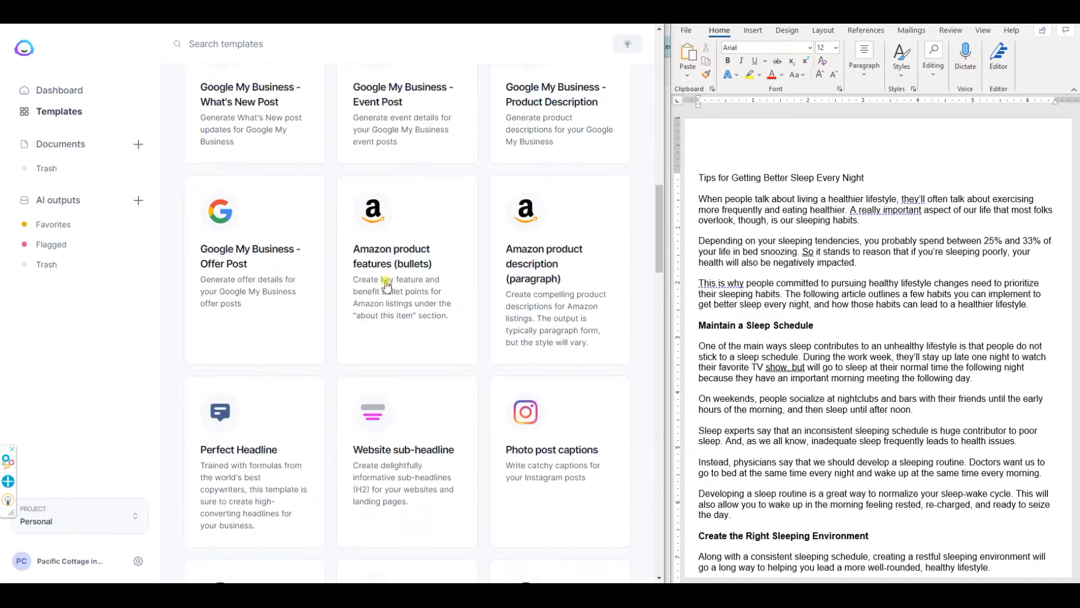
pyautogui.scroll(-5, 387, 285)
pyautogui.scroll(-2, 387, 286)
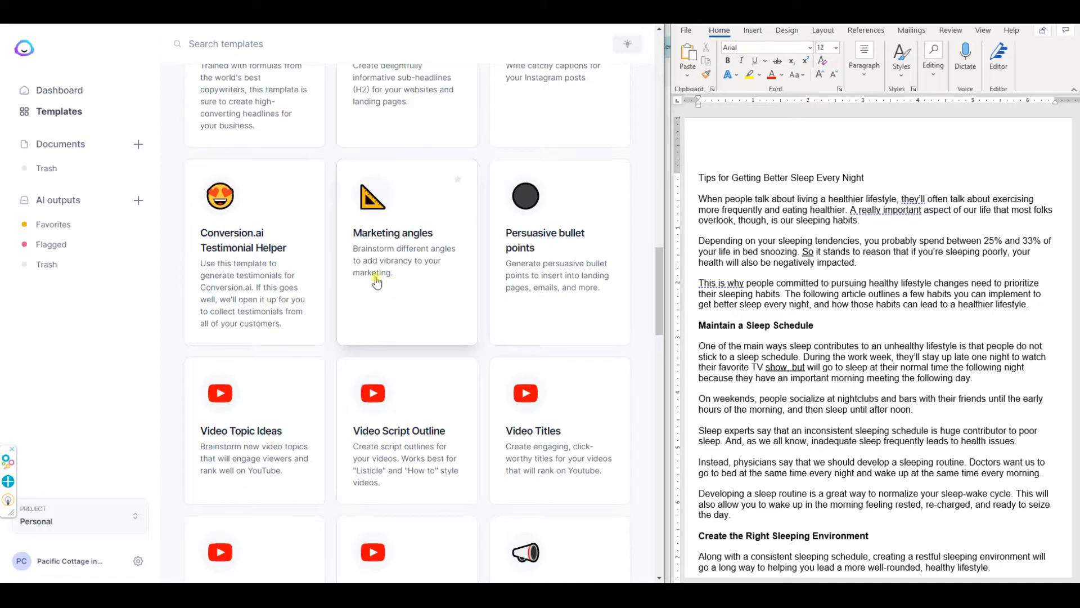
pyautogui.scroll(-5, 315, 290)
pyautogui.scroll(-5, 317, 293)
pyautogui.scroll(-5, 354, 292)
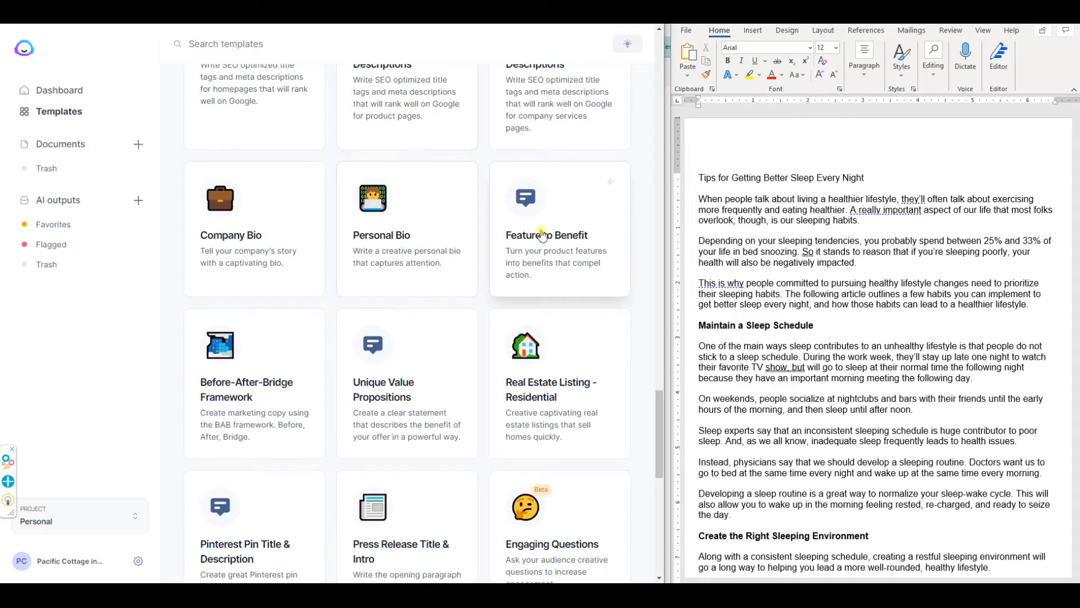
pyautogui.scroll(-1, 542, 236)
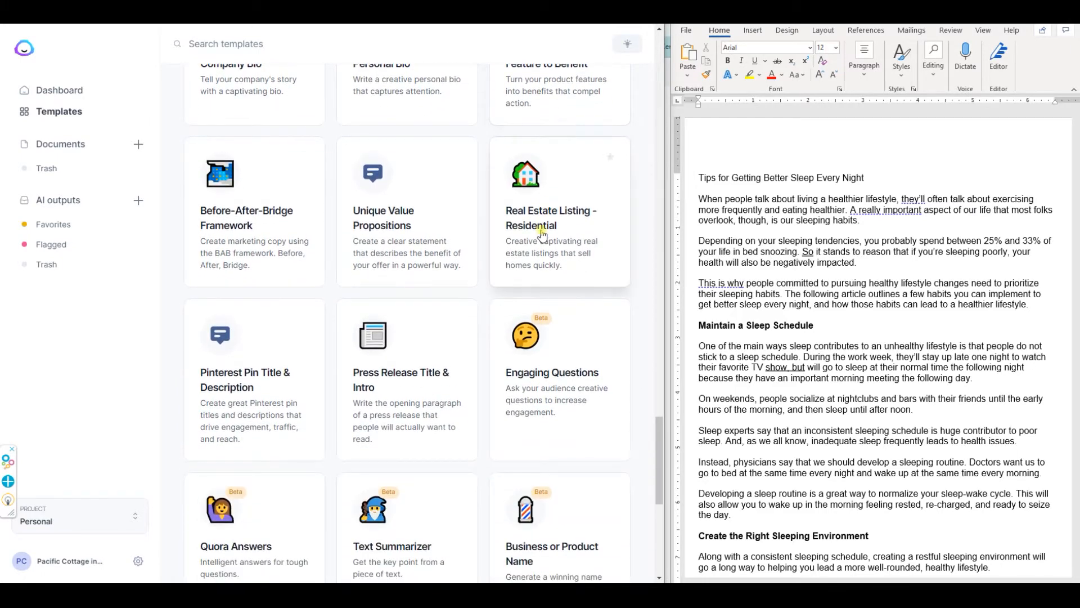
pyautogui.scroll(-2, 542, 235)
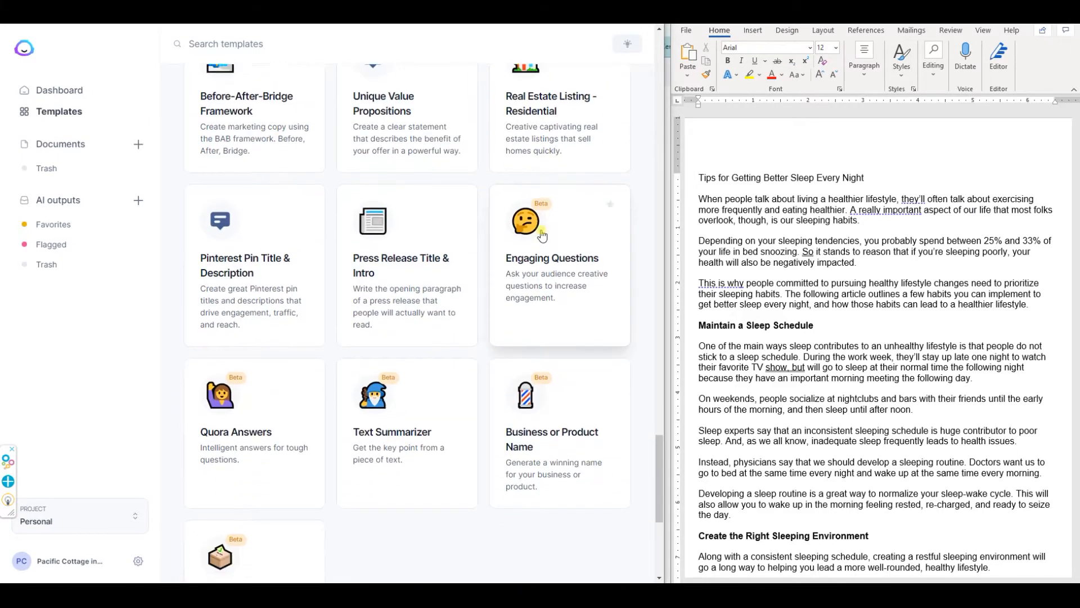
pyautogui.scroll(1, 542, 236)
pyautogui.scroll(-3, 541, 237)
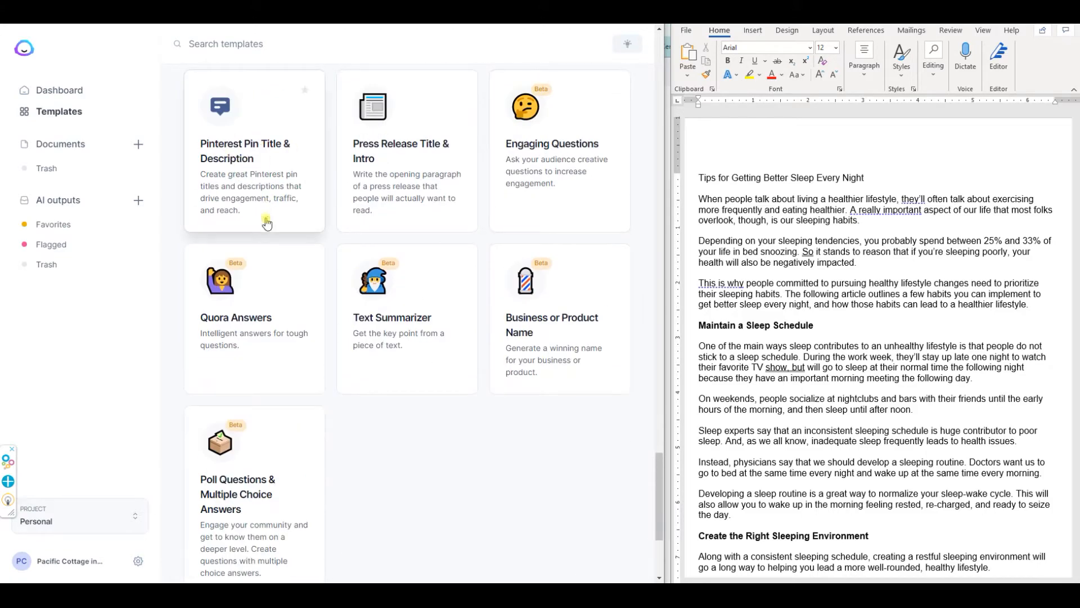
pyautogui.scroll(10, 413, 253)
pyautogui.scroll(20, 421, 228)
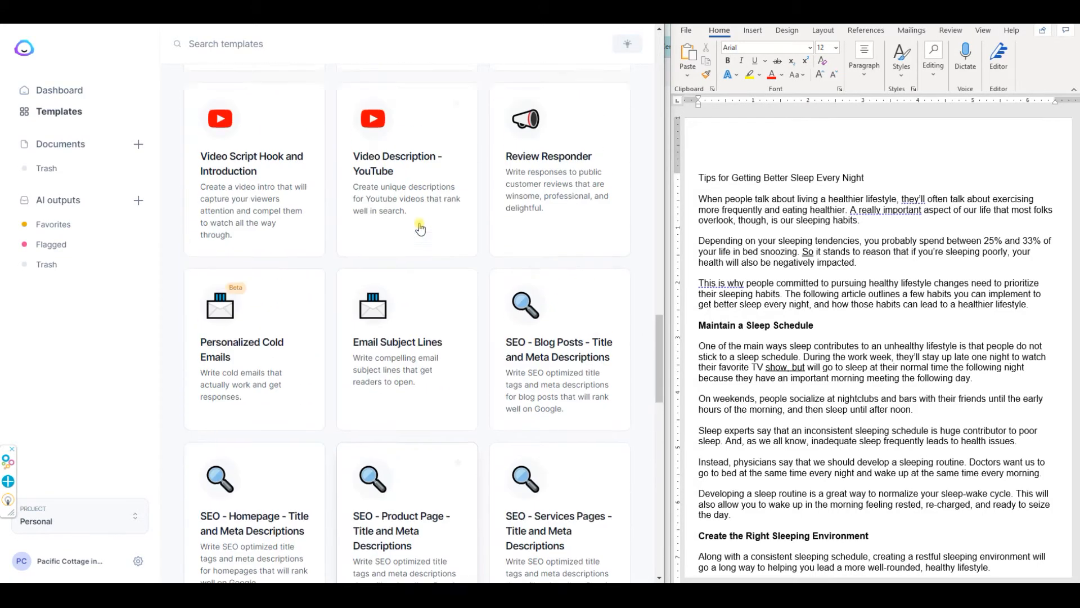
pyautogui.scroll(10, 422, 225)
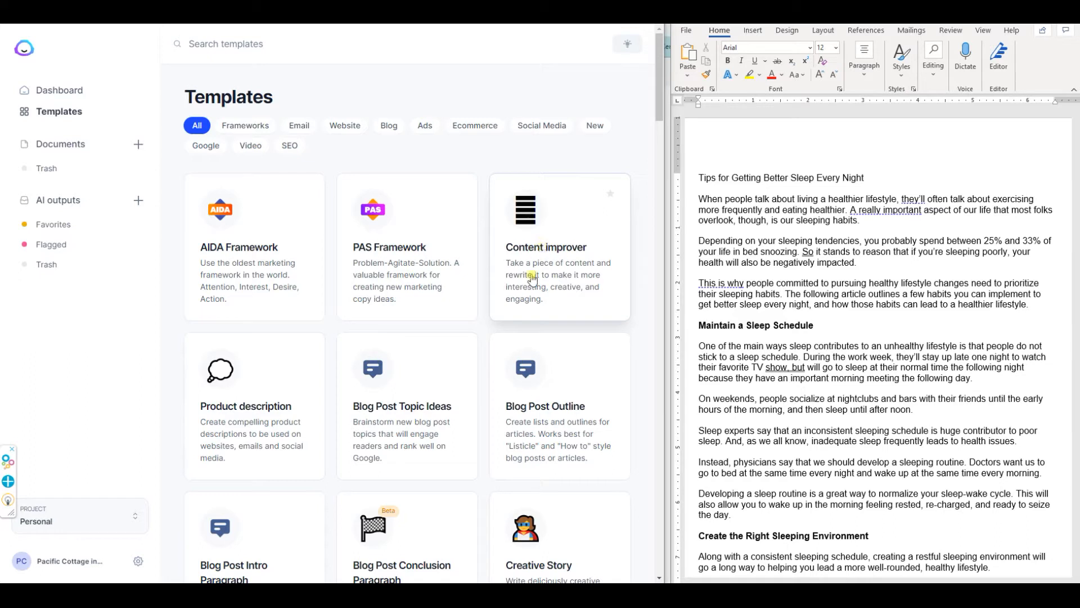
# Open the Content improver template and clear the existing text from its Content field
pyautogui.click(526, 247)
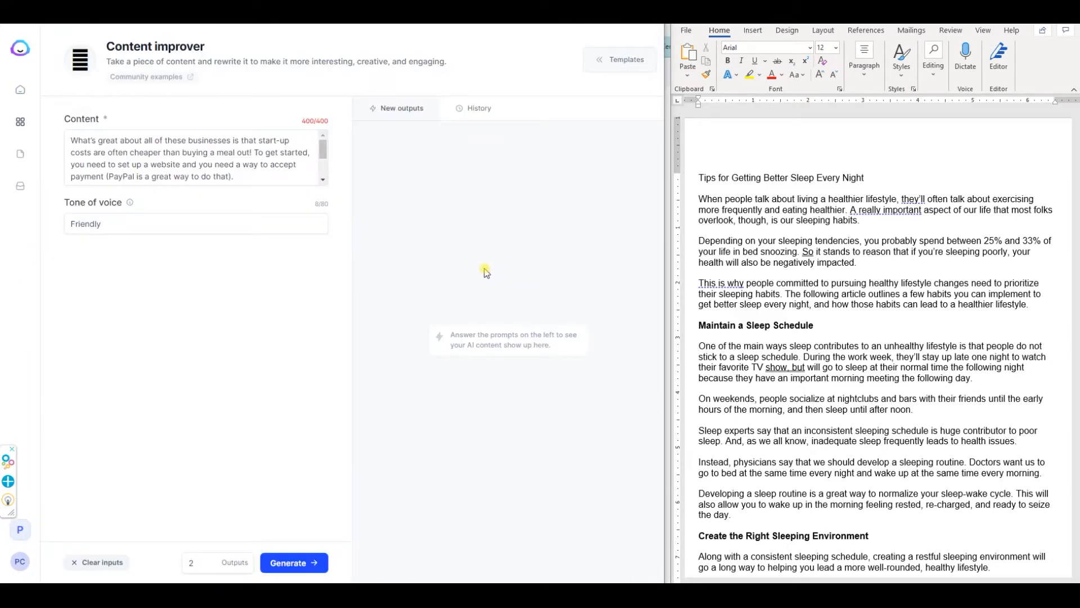
pyautogui.moveTo(239, 177); pyautogui.dragTo(76, 136)
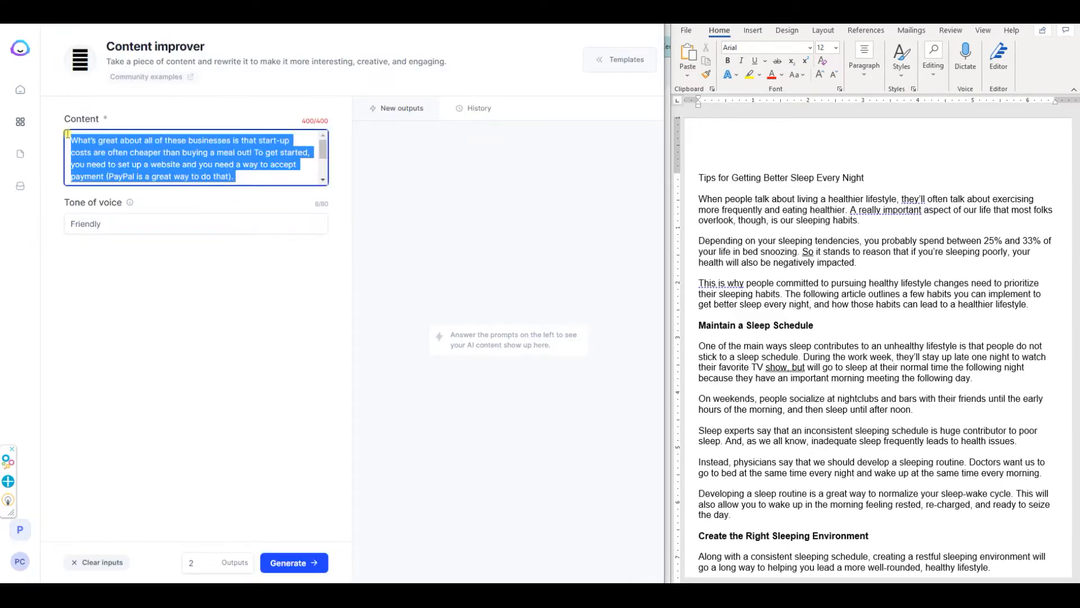
pyautogui.press('Delete')
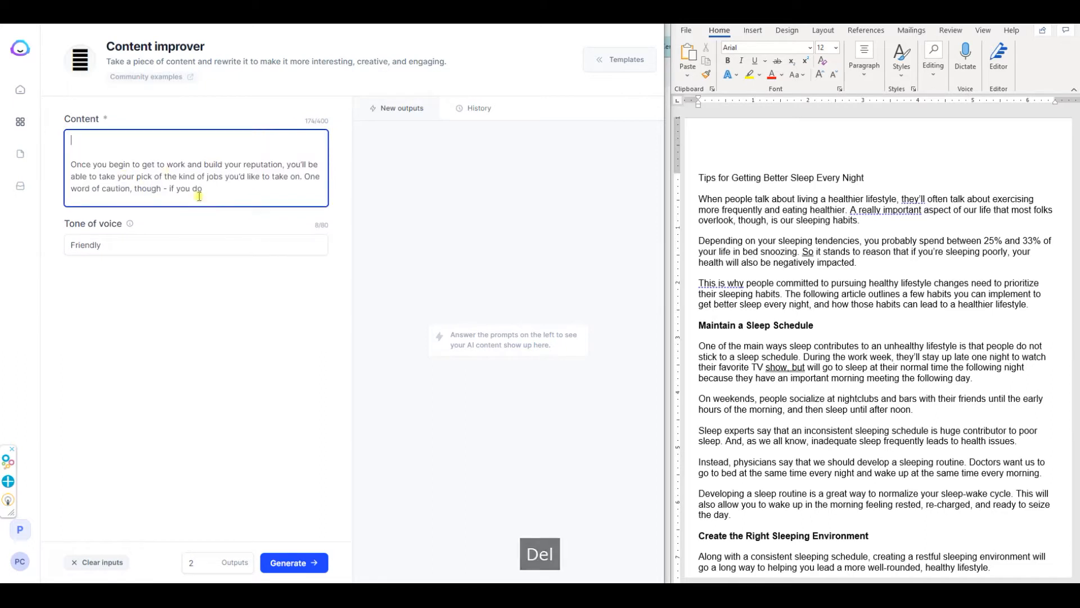
pyautogui.moveTo(204, 189); pyautogui.dragTo(66, 164)
pyautogui.press('Delete')
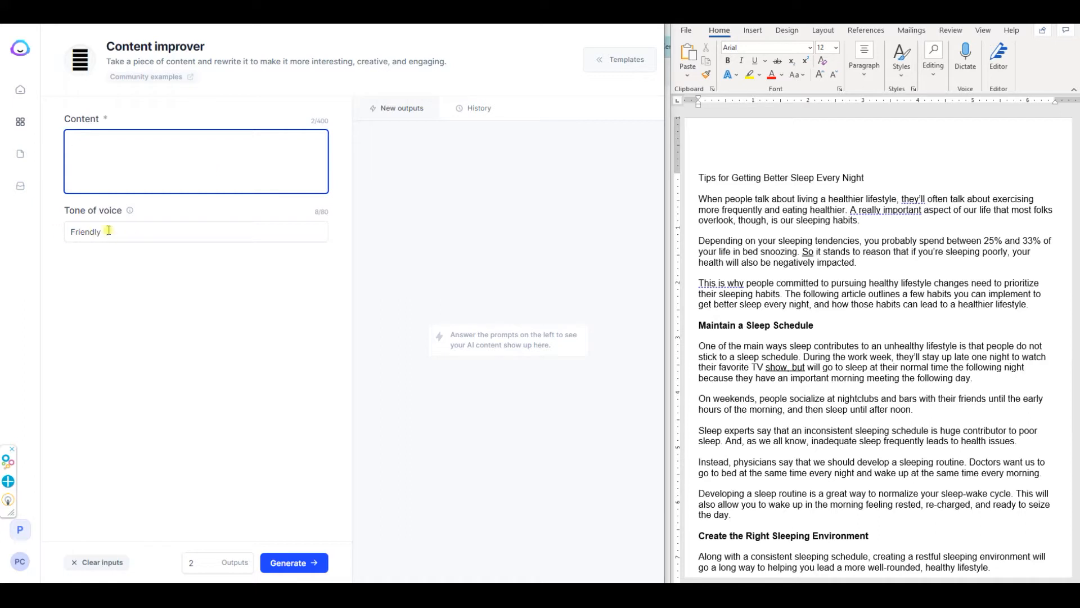
pyautogui.moveTo(134, 212)
# Return to the template library and open the Blog Post Intro Paragraph template
pyautogui.click(19, 93)
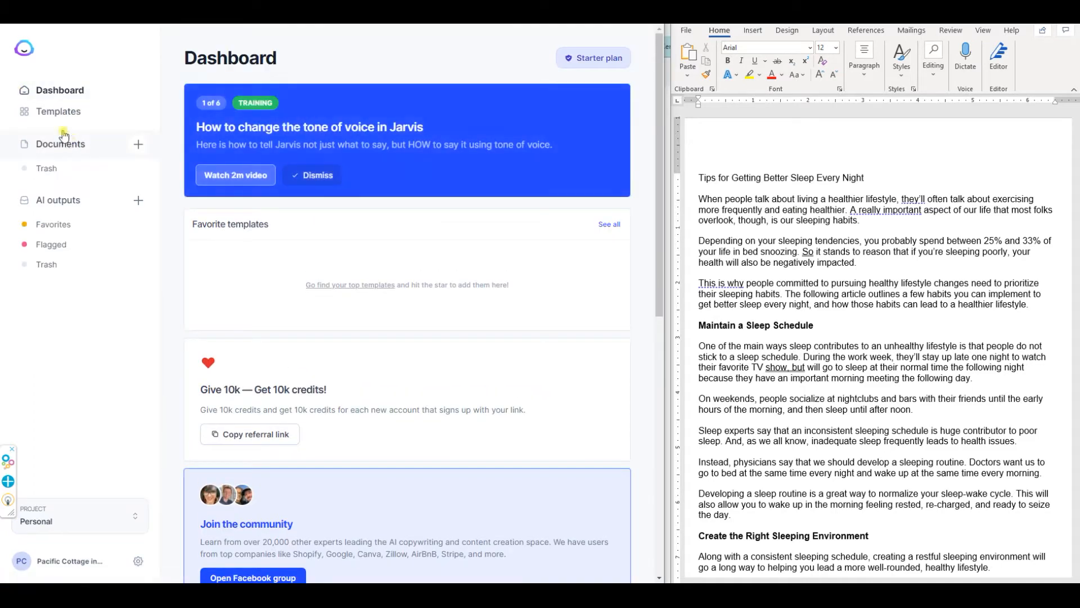
pyautogui.click(59, 114)
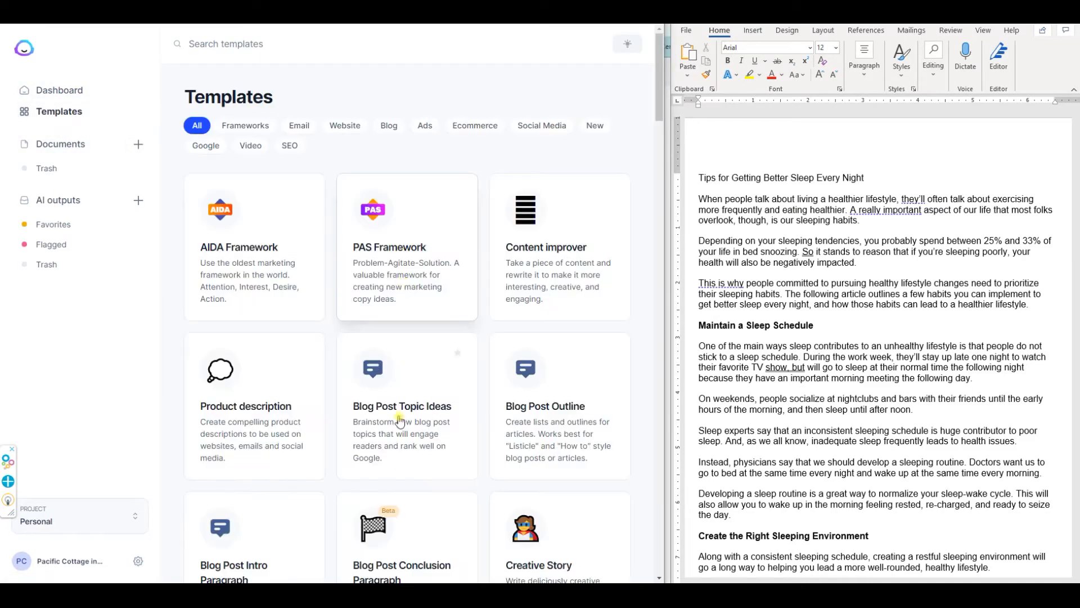
pyautogui.scroll(-3, 399, 419)
pyautogui.click(214, 411)
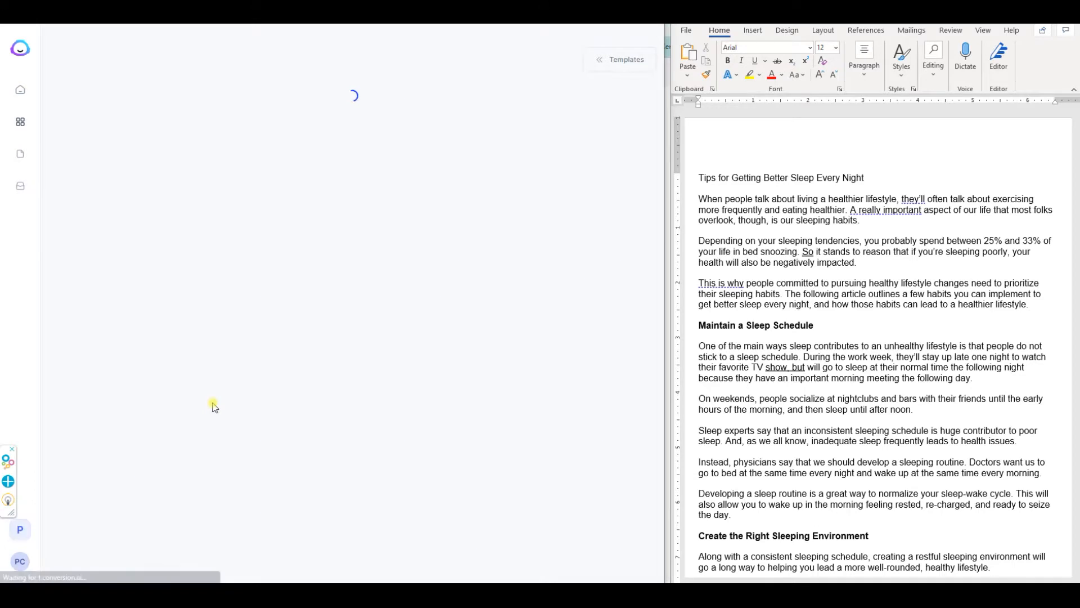
# Set the blog post title to "tips for getter better sleep"
pyautogui.tripleClick(173, 141)
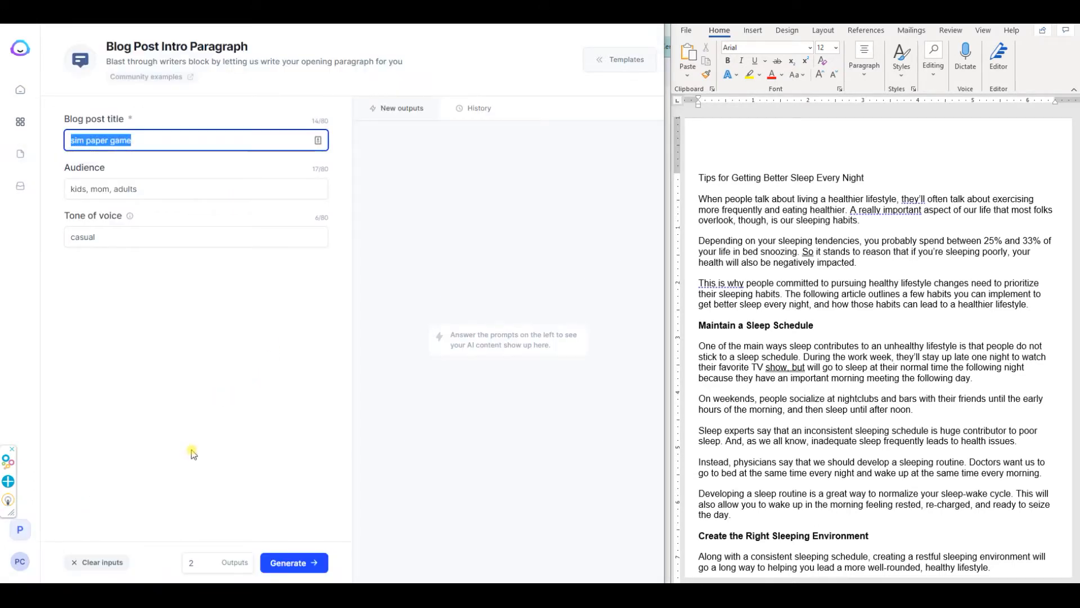
pyautogui.write('tips f')
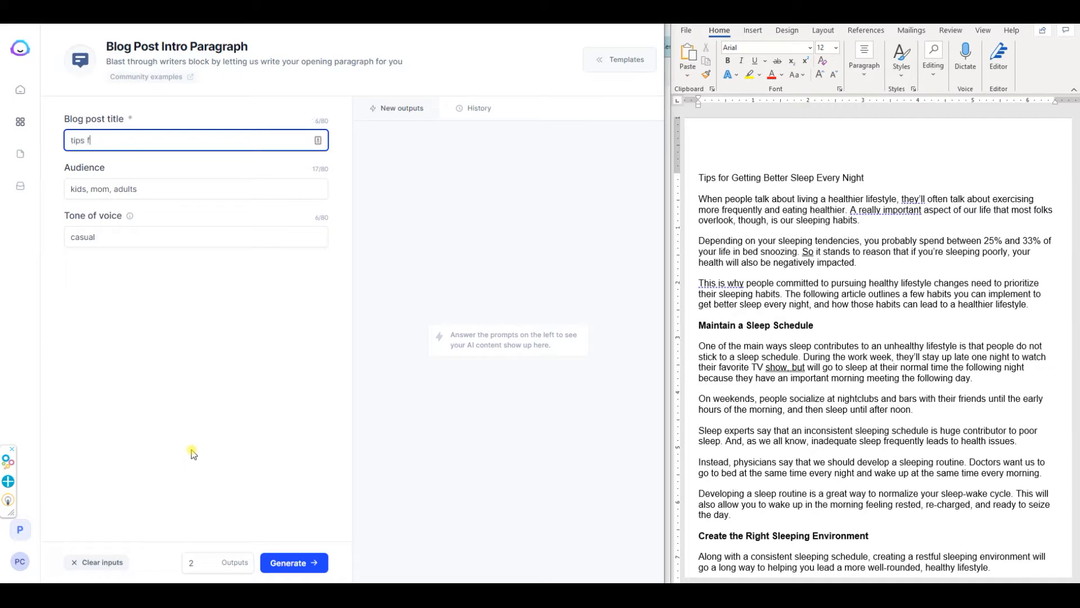
pyautogui.write('or getter better sleep')
pyautogui.press('Tab')
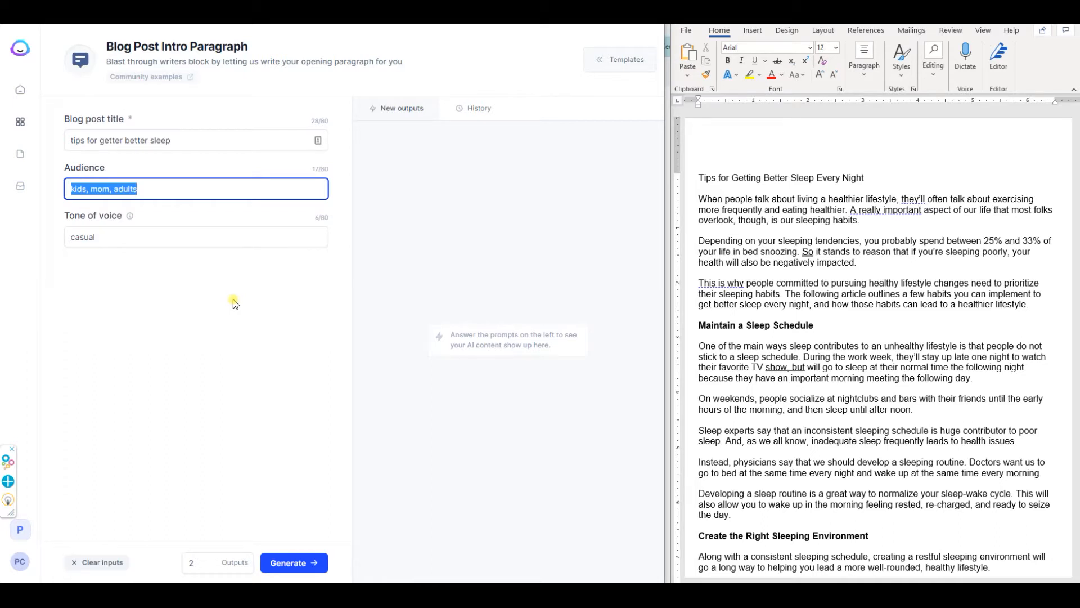
# Generate intro paragraphs for the audience "adults and teens" in a "friendly" tone of voice and review the outputs
pyautogui.write('adults and te')
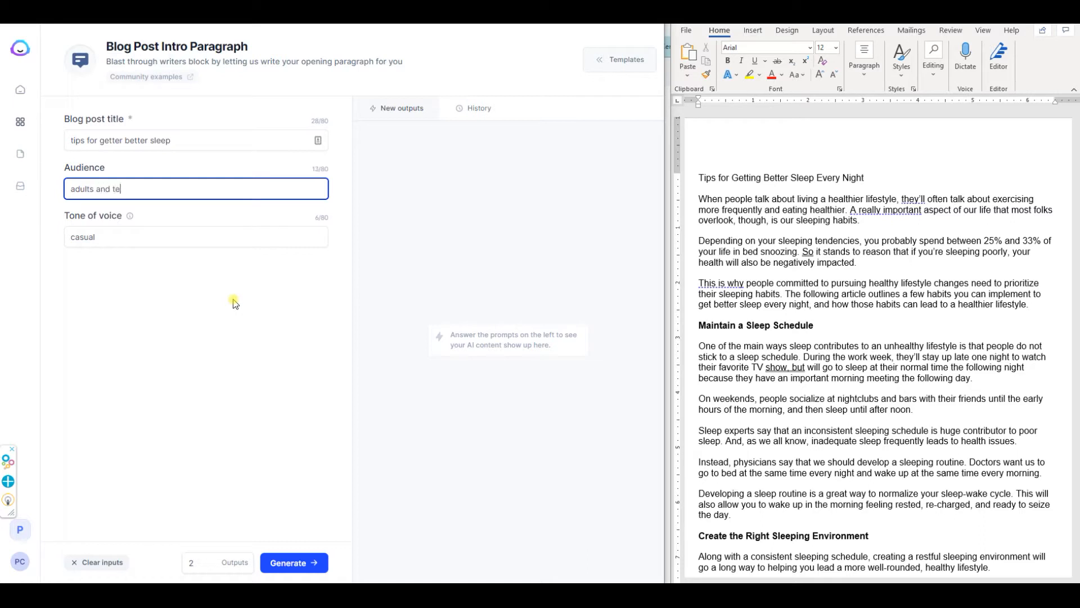
pyautogui.write('ens')
pyautogui.press('Tab')
pyautogui.write('friendl')
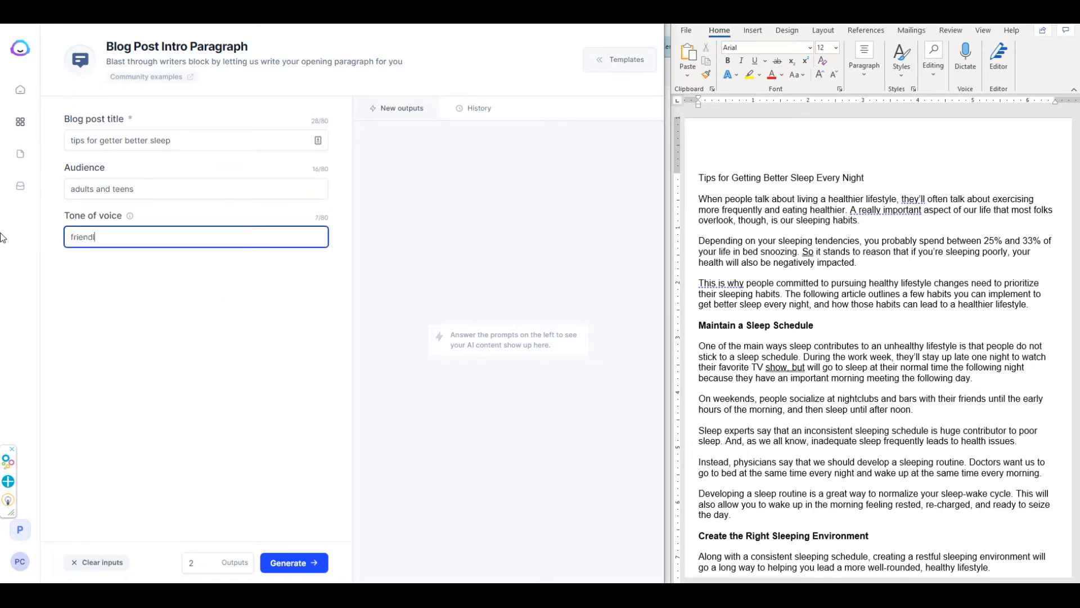
pyautogui.click(289, 563)
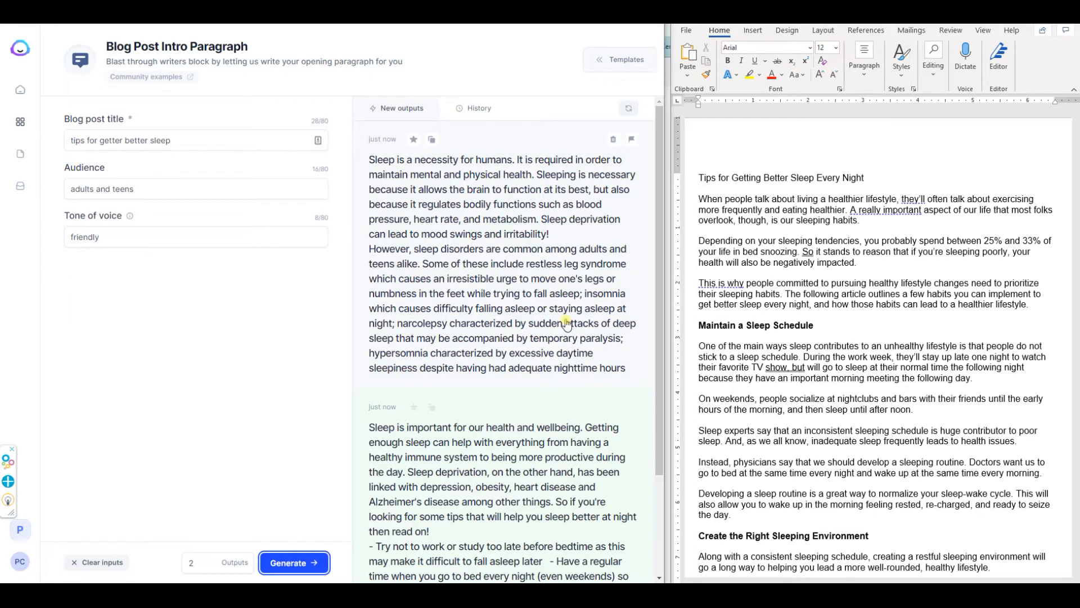
pyautogui.scroll(-3, 543, 309)
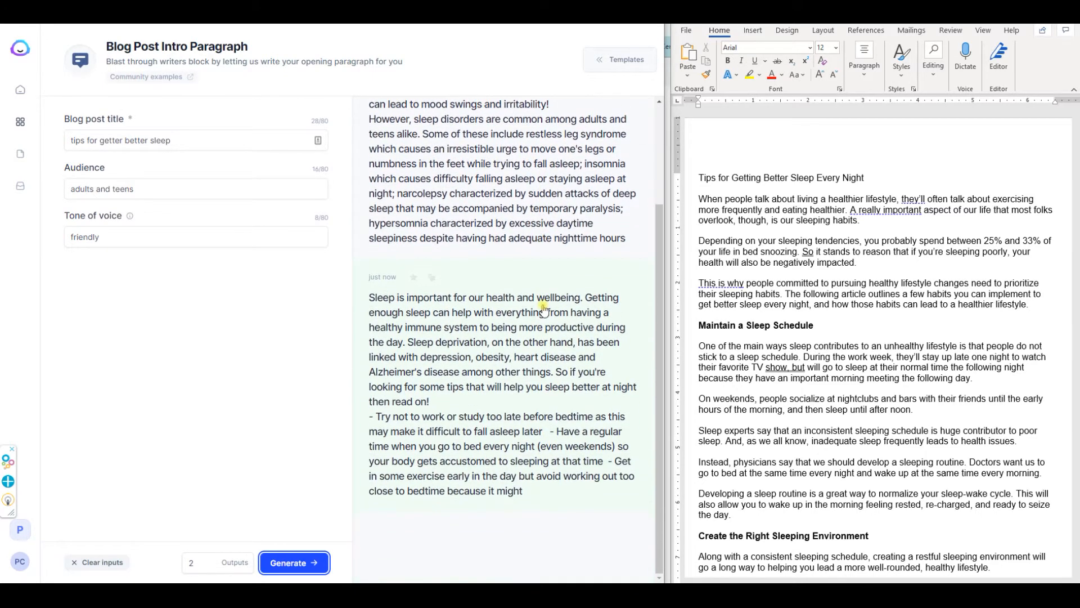
pyautogui.scroll(3, 544, 309)
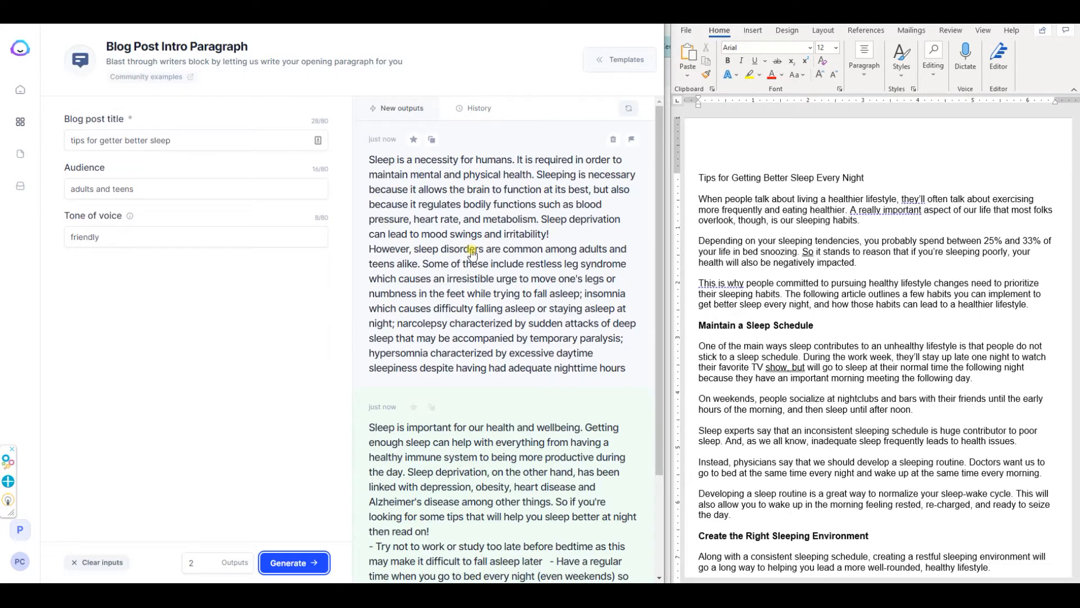
pyautogui.scroll(-2, 472, 255)
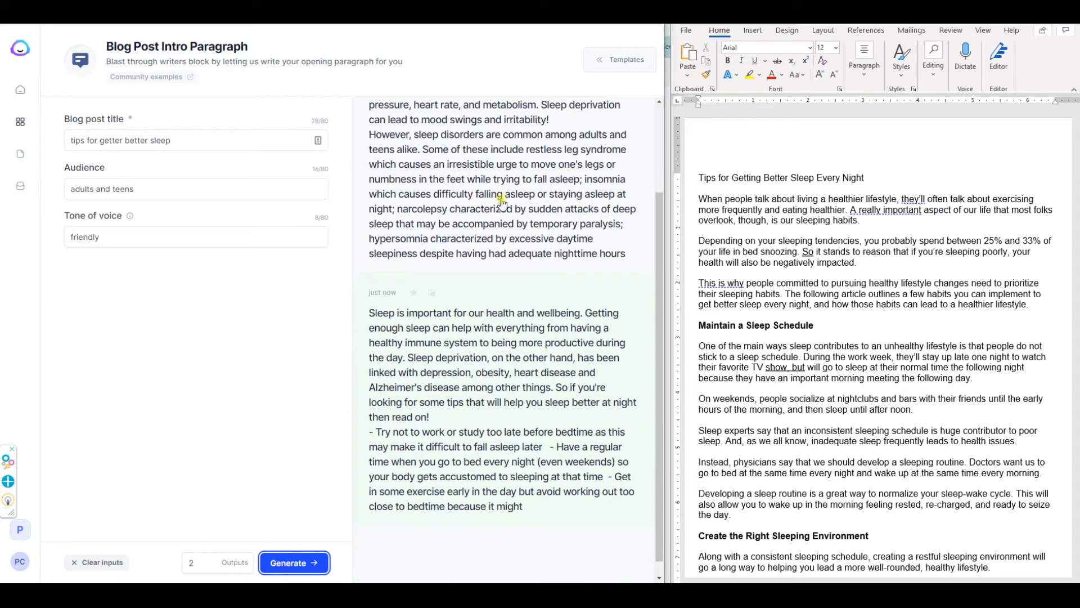
pyautogui.scroll(-1, 521, 304)
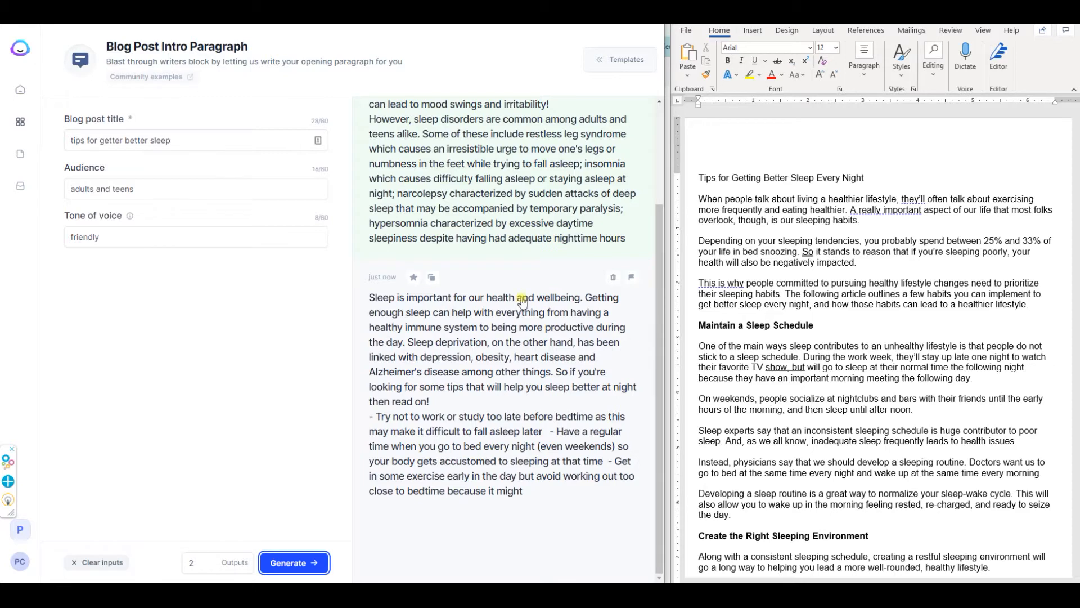
# Switch to Word, create a blank document and place its window beside the generated outputs
pyautogui.click(689, 33)
pyautogui.click(688, 32)
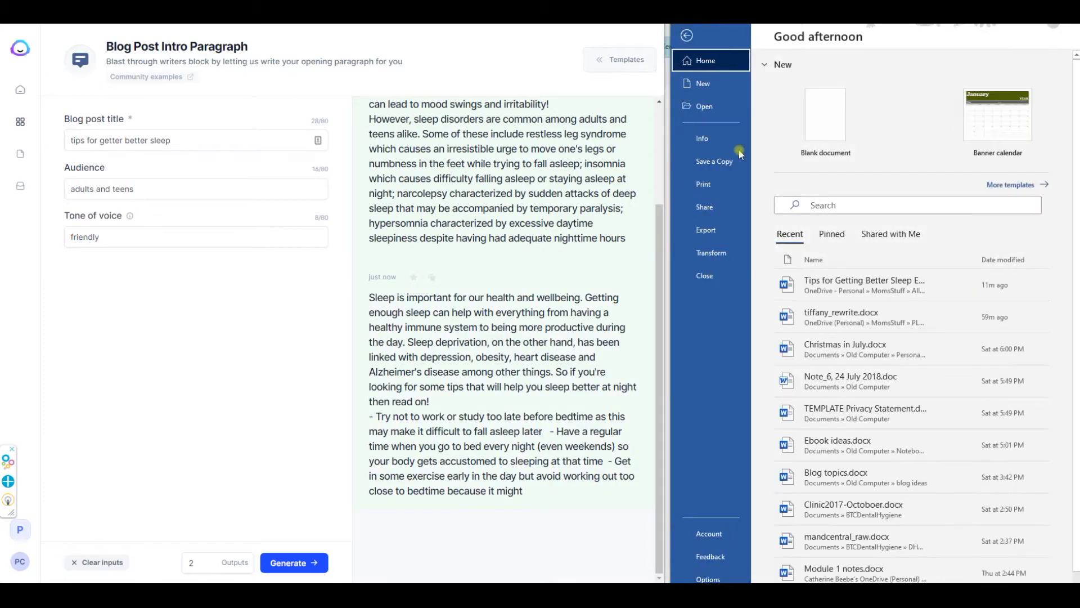
pyautogui.click(840, 141)
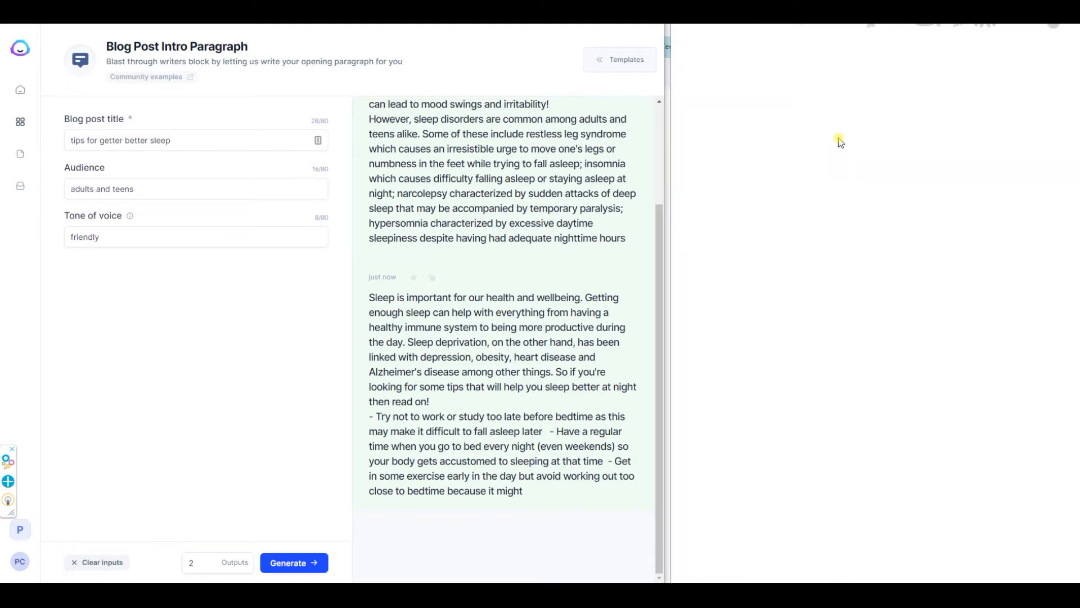
pyautogui.moveTo(235, 23); pyautogui.dragTo(929, 23)
# Switch back to Jarvis and copy the second generated intro paragraph, starting "Sleep is important for our health and wellbeing"
pyautogui.scroll(3, 507, 313)
pyautogui.scroll(-2, 508, 309)
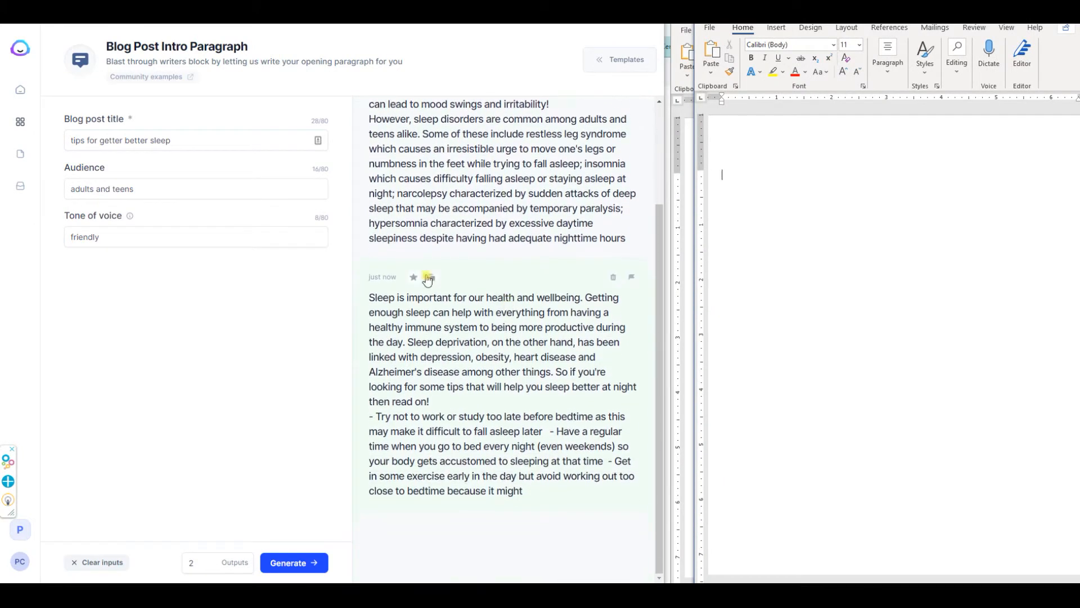
pyautogui.click(431, 279)
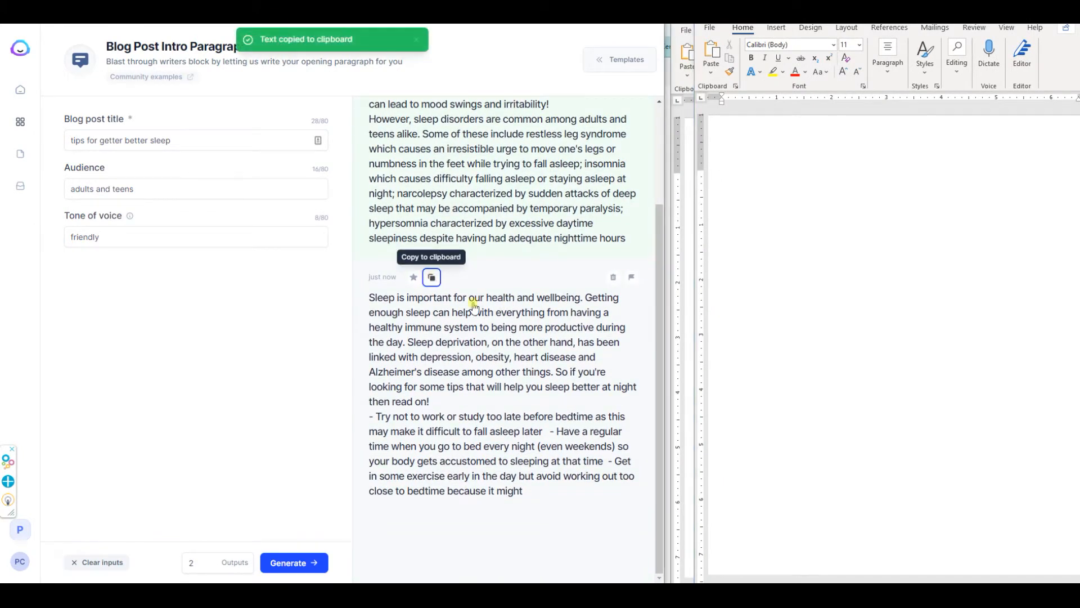
# Switch to Word, paste the copied intro into the blank document and delete its closing paragraph of dashed sleep tips
pyautogui.scroll(1, 585, 280)
pyautogui.scroll(3, 585, 280)
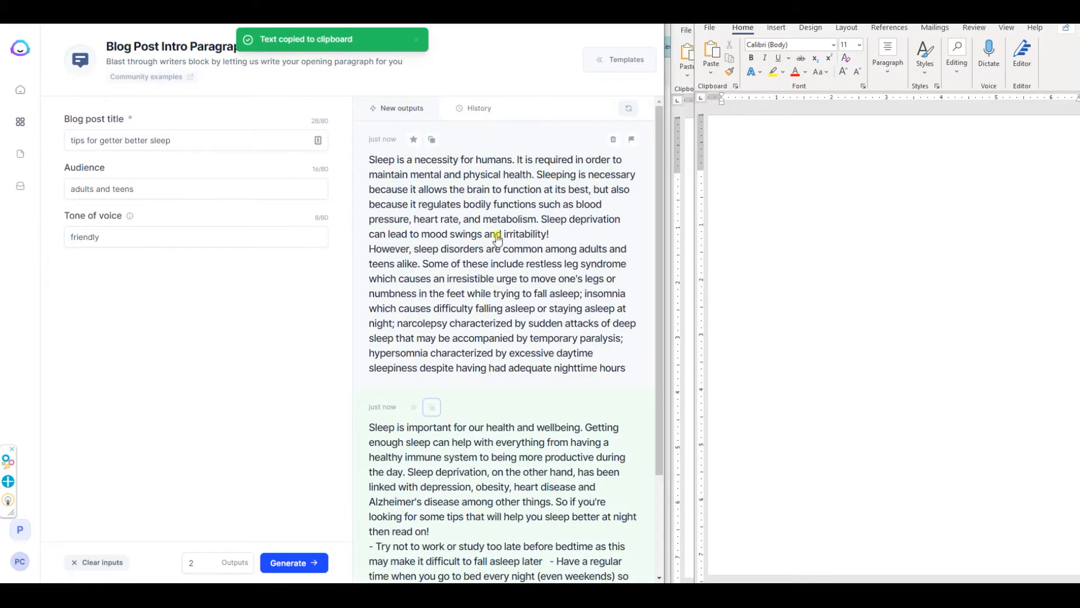
pyautogui.scroll(-2, 498, 236)
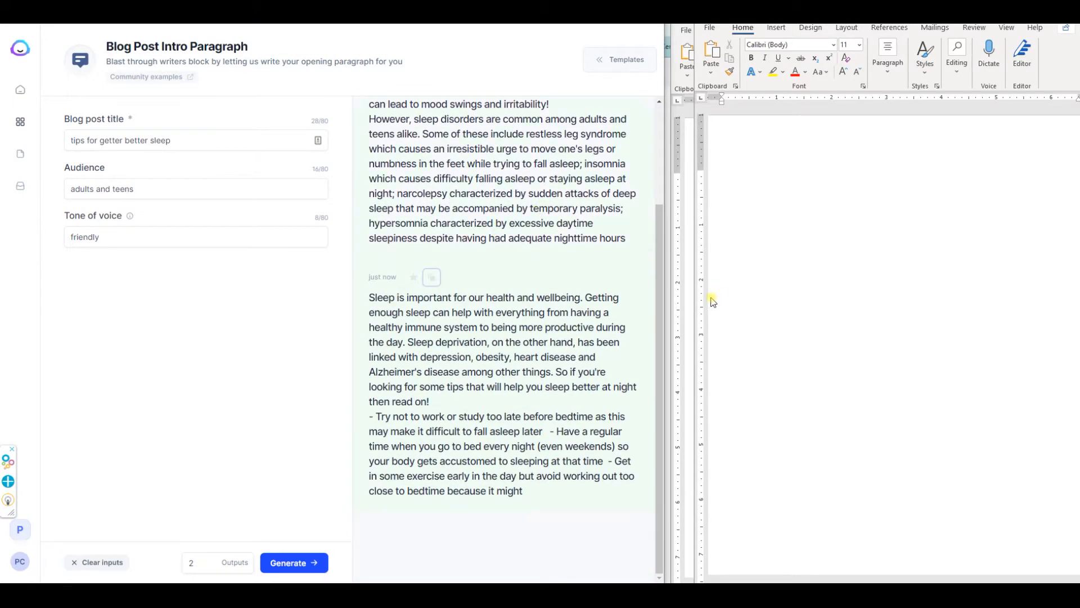
pyautogui.click(743, 180)
pyautogui.hotkey('ctrl', 'v')
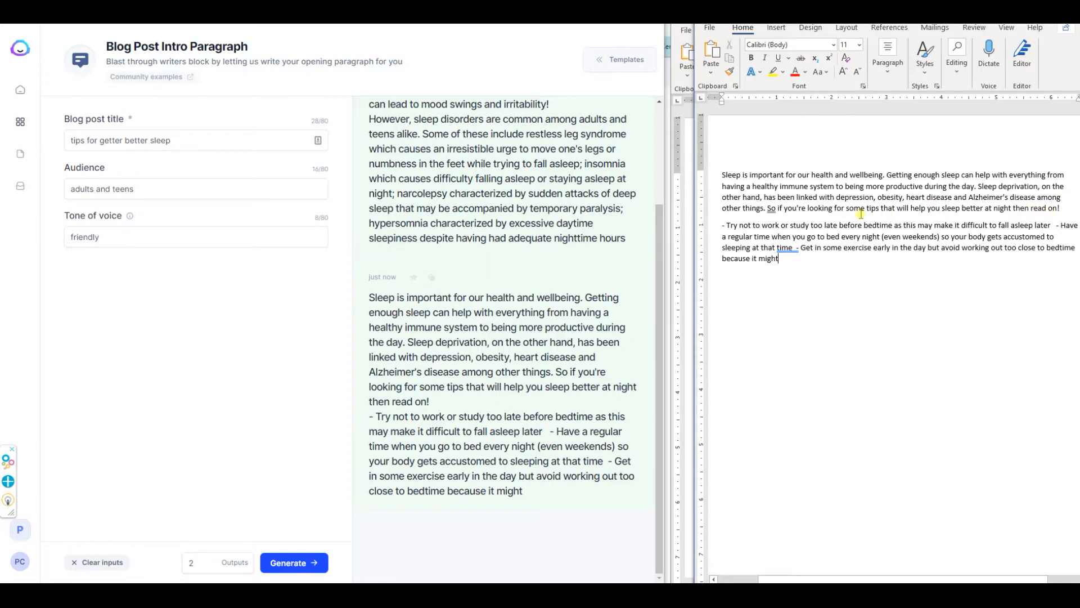
pyautogui.moveTo(720, 225); pyautogui.dragTo(846, 287)
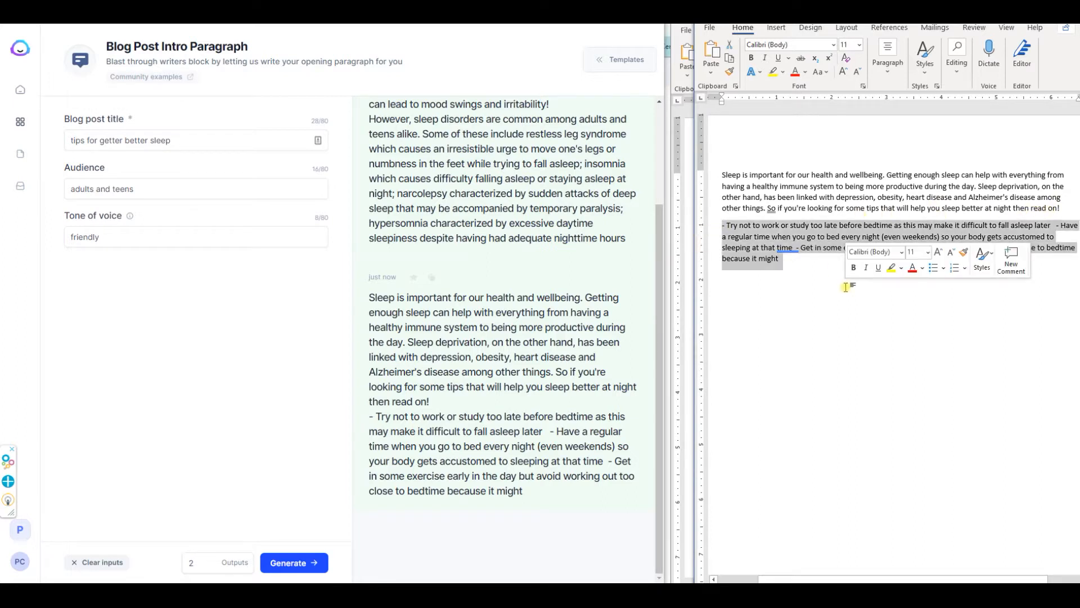
pyautogui.press('Delete')
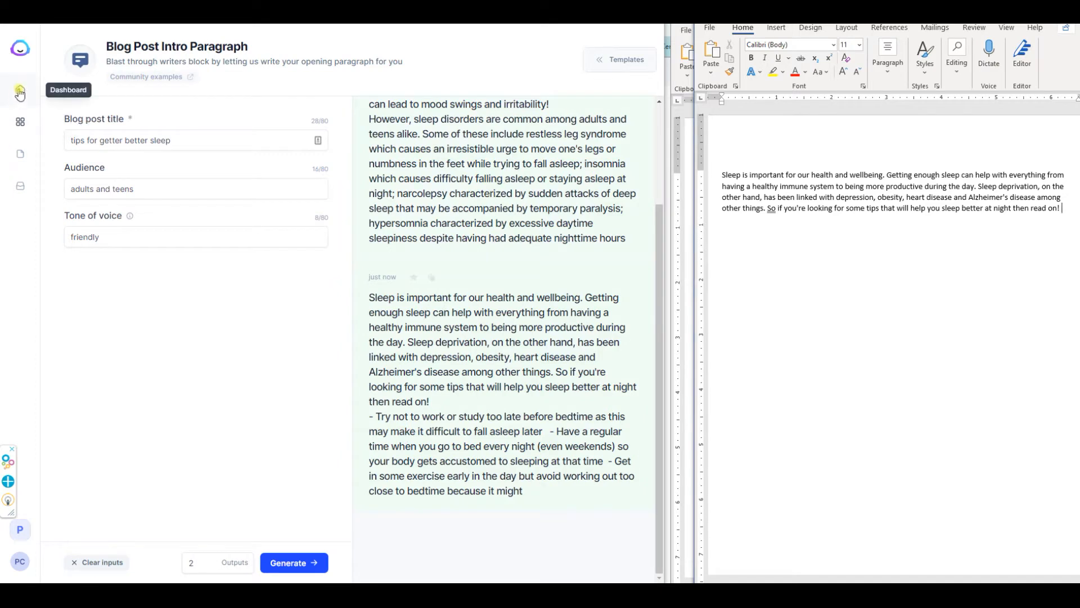
# Switch to Jarvis, open the Content improver template and bring the original "Tips for Getting Better Sleep Every Night" article up in Word
pyautogui.click(21, 129)
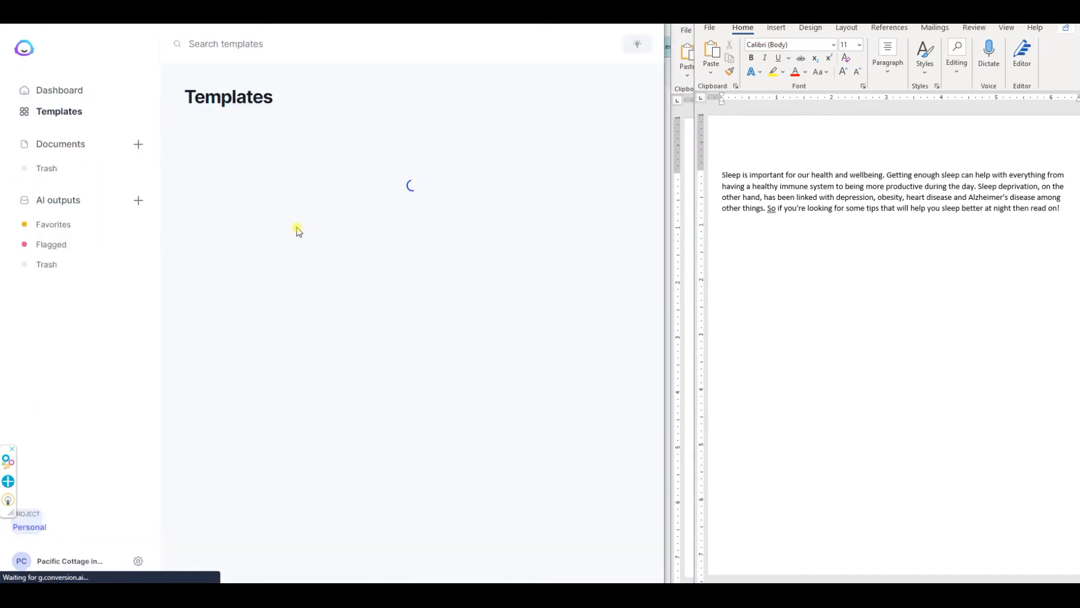
pyautogui.click(541, 247)
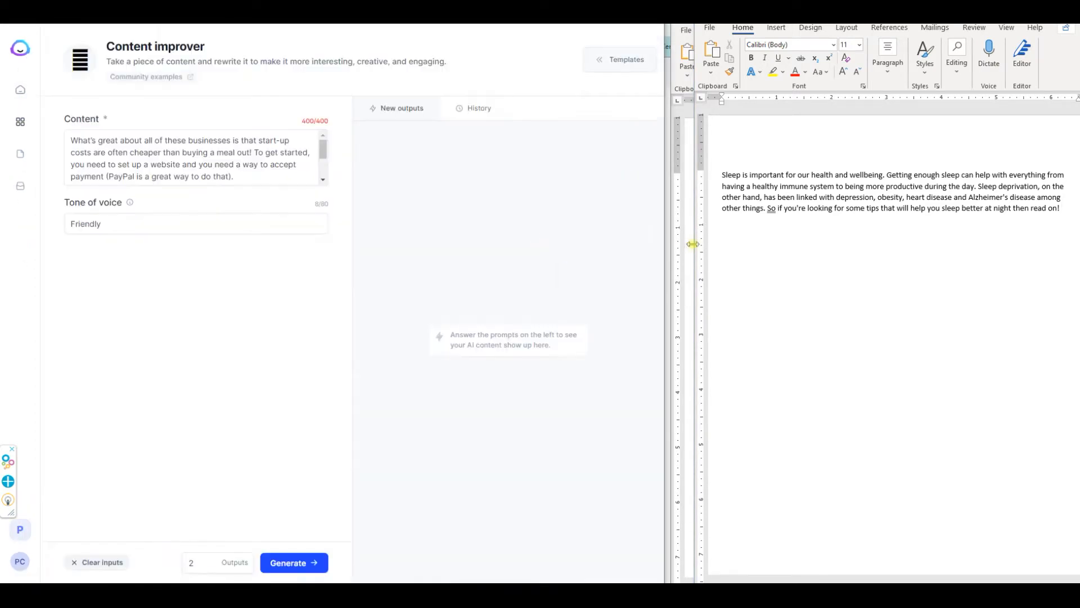
pyautogui.moveTo(973, 9); pyautogui.dragTo(974, 32)
pyautogui.click(1041, 35)
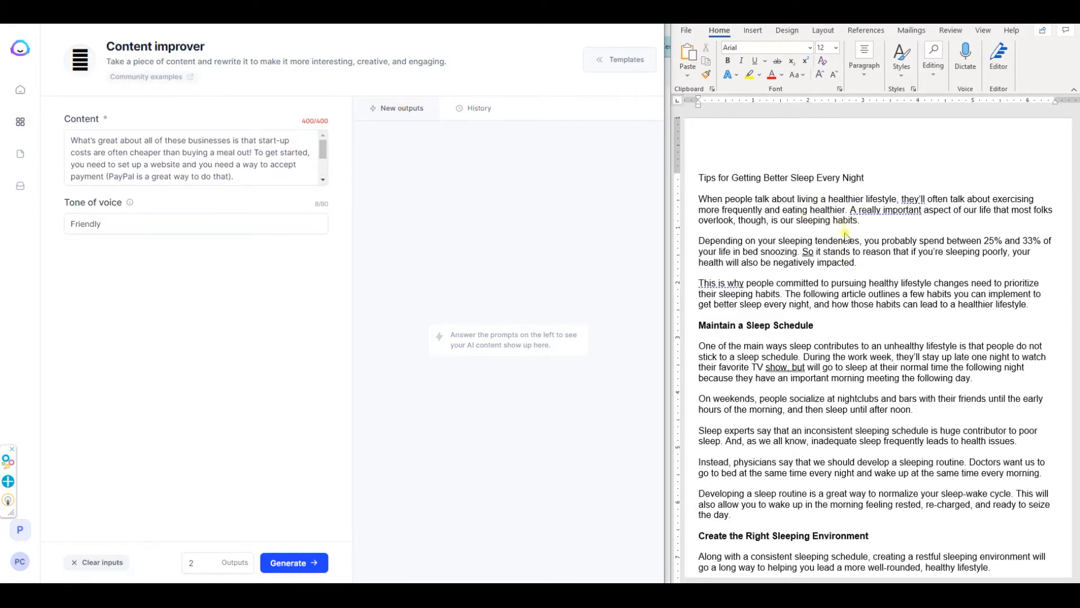
# Replace the Content improver text with the article paragraph starting "Depending on your sleeping tendencies" and generate improved versions
pyautogui.click(860, 265)
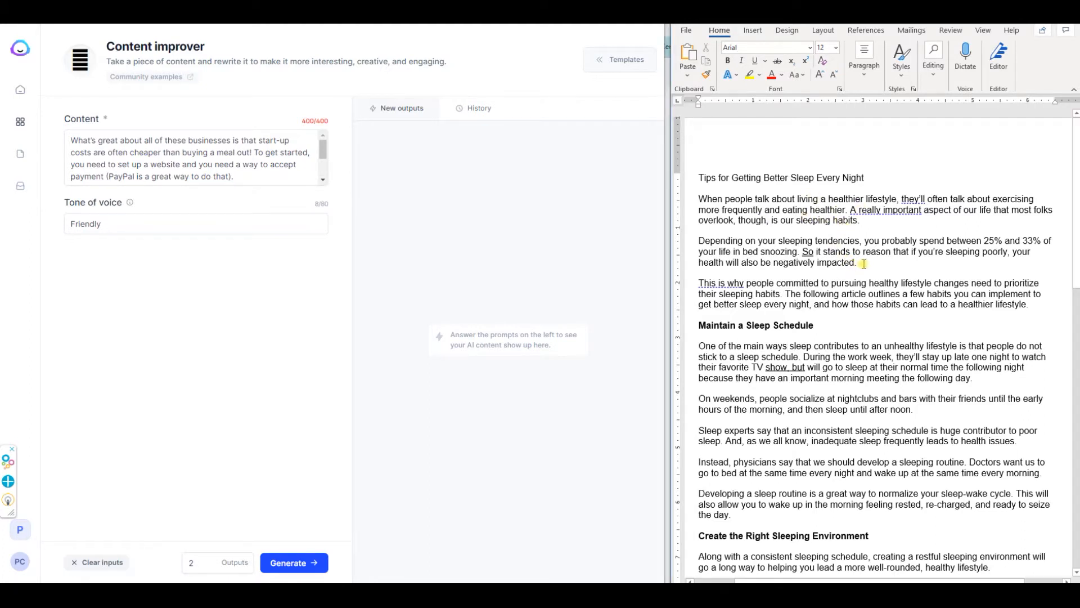
pyautogui.moveTo(864, 263); pyautogui.dragTo(692, 243)
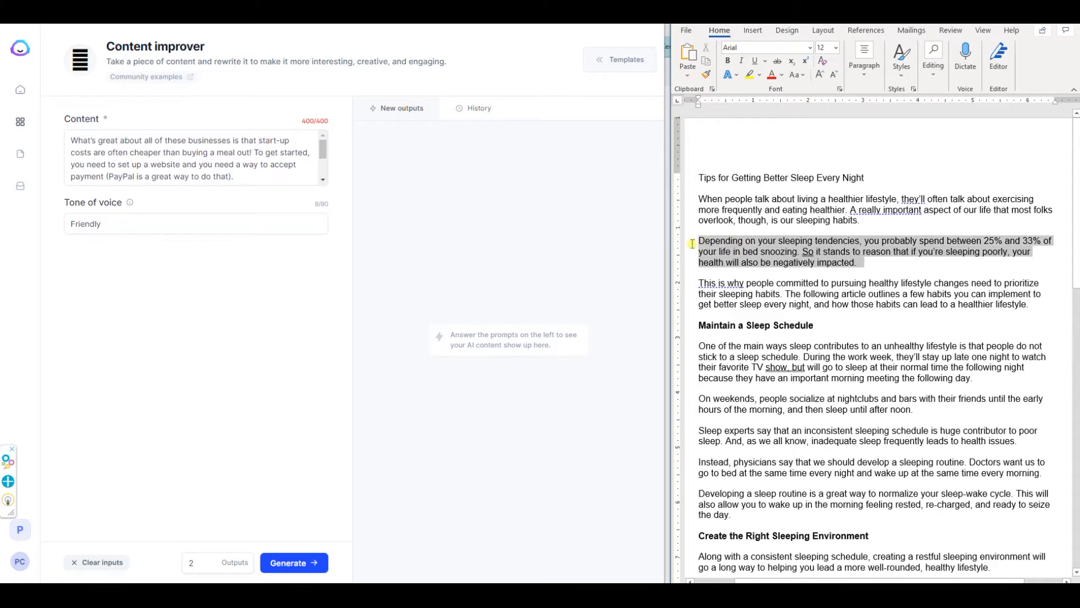
pyautogui.hotkey('ctrl', 'c')
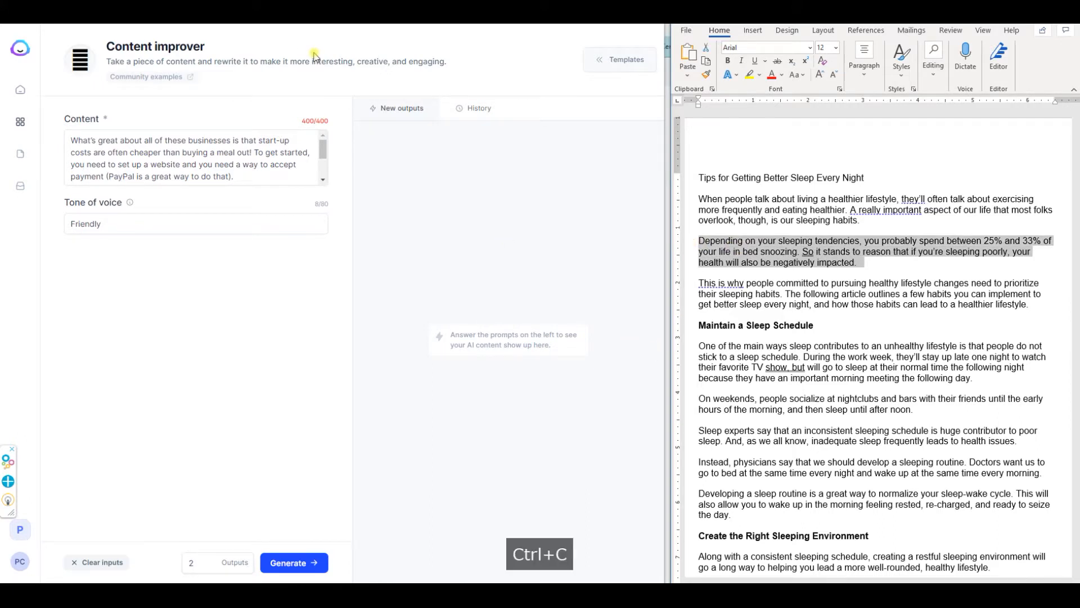
pyautogui.moveTo(259, 179); pyautogui.dragTo(64, 135)
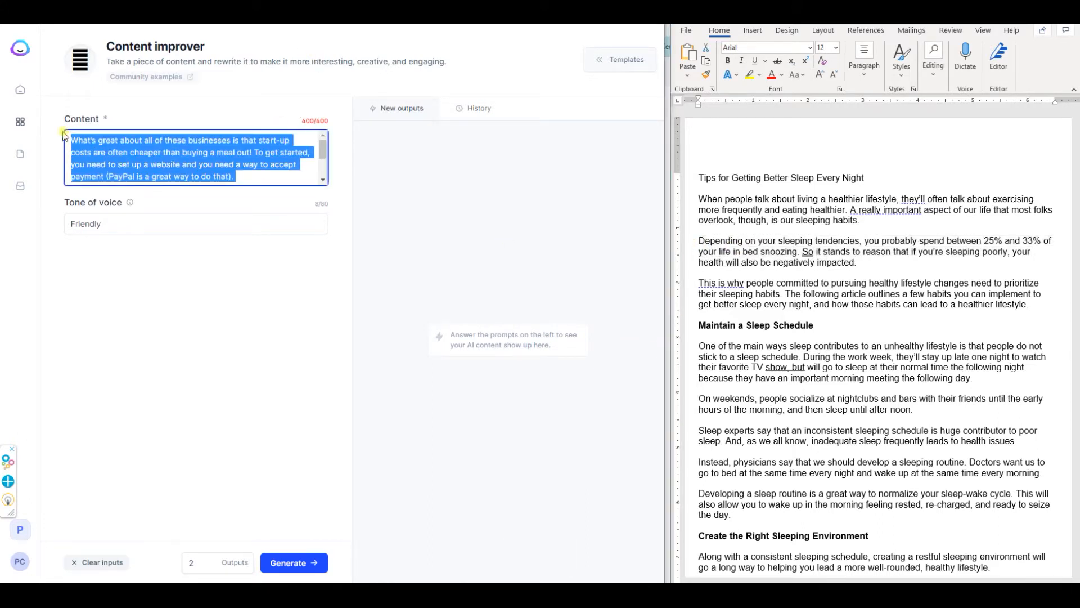
pyautogui.hotkey('ctrl', 'v')
pyautogui.moveTo(204, 225); pyautogui.dragTo(70, 202)
pyautogui.press('Delete')
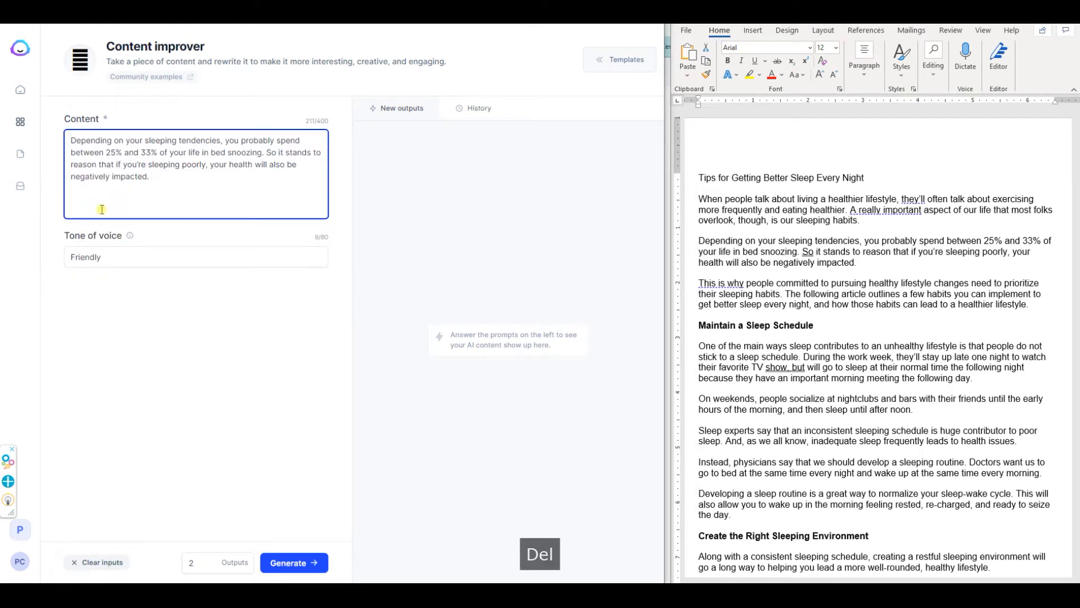
pyautogui.press('Delete')
pyautogui.click(288, 562)
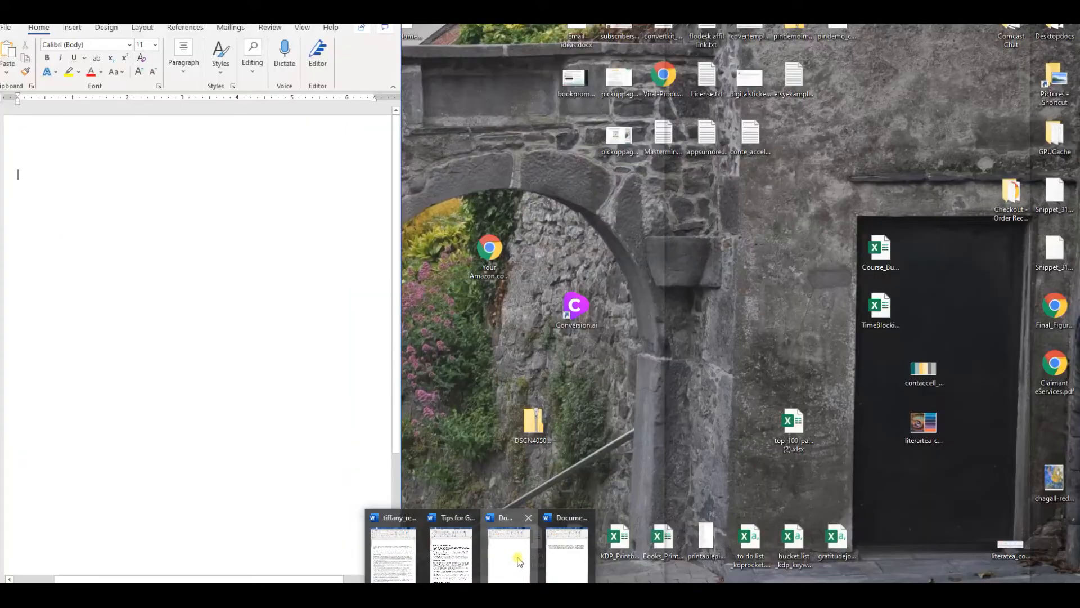
# Bring the Word draft with the new intro back beside the outputs and close the extra blank document
pyautogui.click(519, 561)
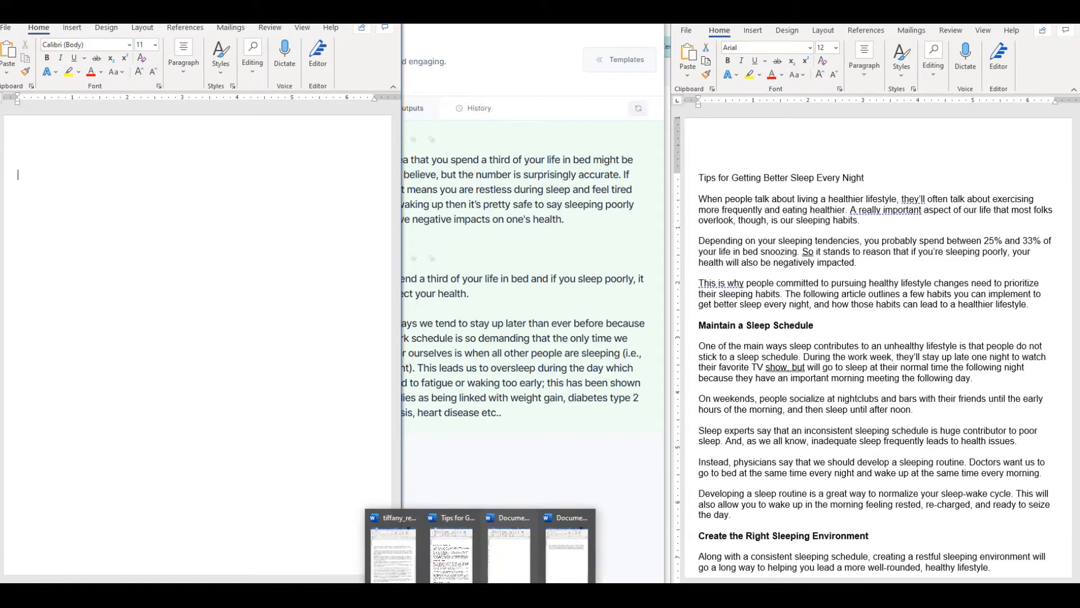
pyautogui.click(562, 566)
pyautogui.click(387, 9)
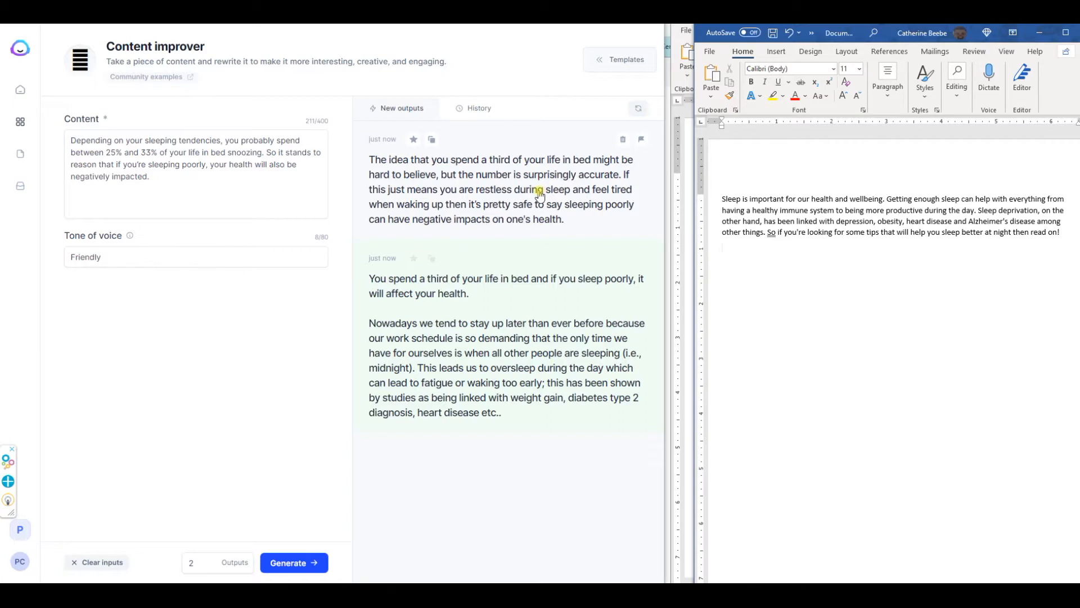
# Copy the first improved output, starting "The idea that you spend a third of your life", and paste it below the intro in the Word draft
pyautogui.click(431, 139)
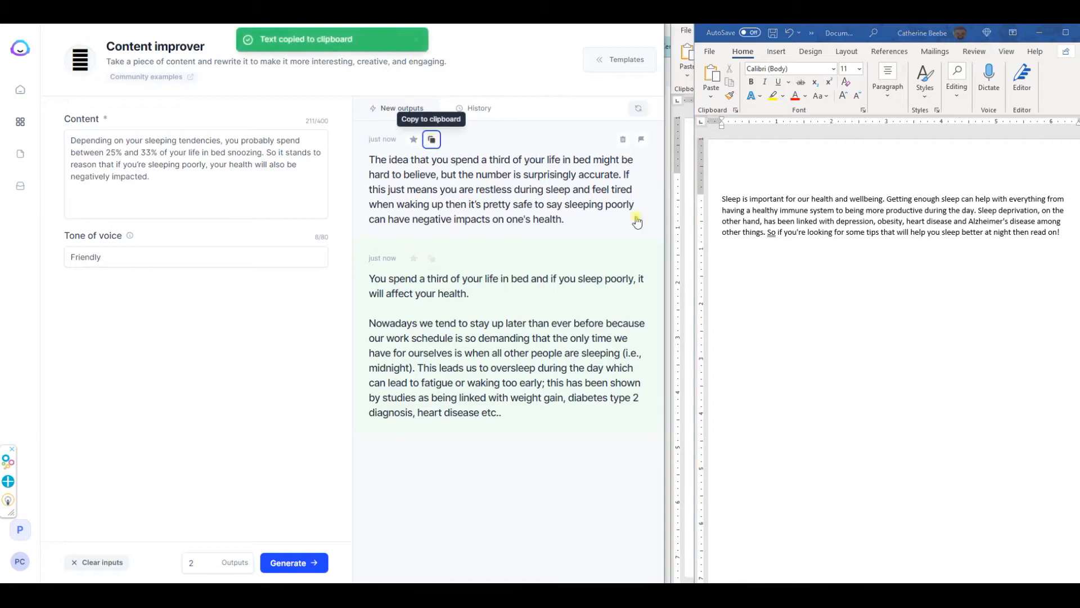
pyautogui.click(802, 259)
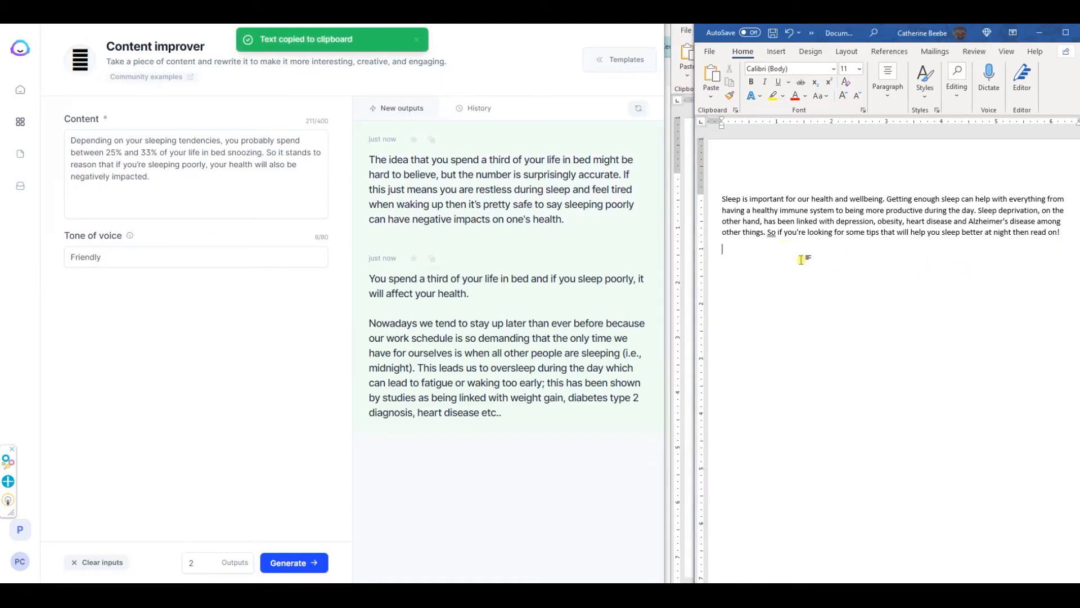
pyautogui.hotkey('ctrl', 'v')
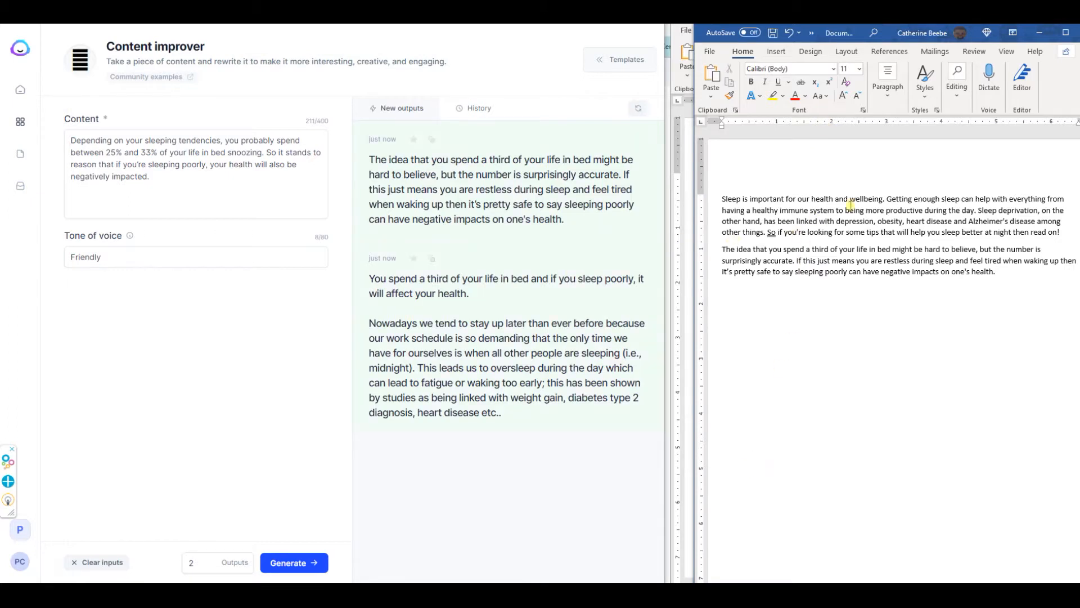
# Return to the original article in Word and copy the "Maintain a Sleep Schedule" heading with its first paragraph
pyautogui.click(1038, 35)
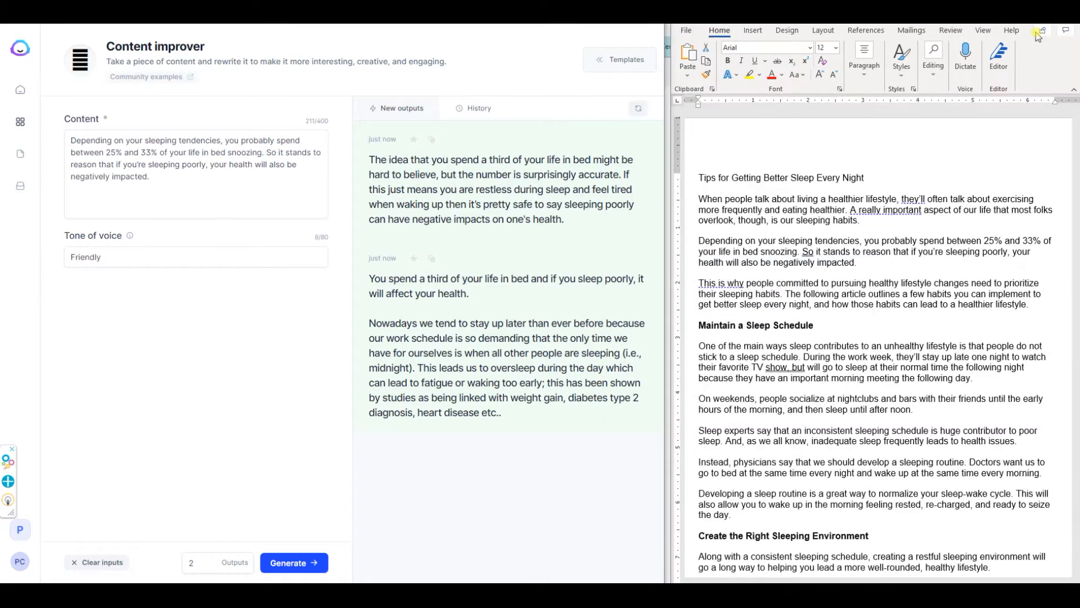
pyautogui.scroll(-2, 832, 305)
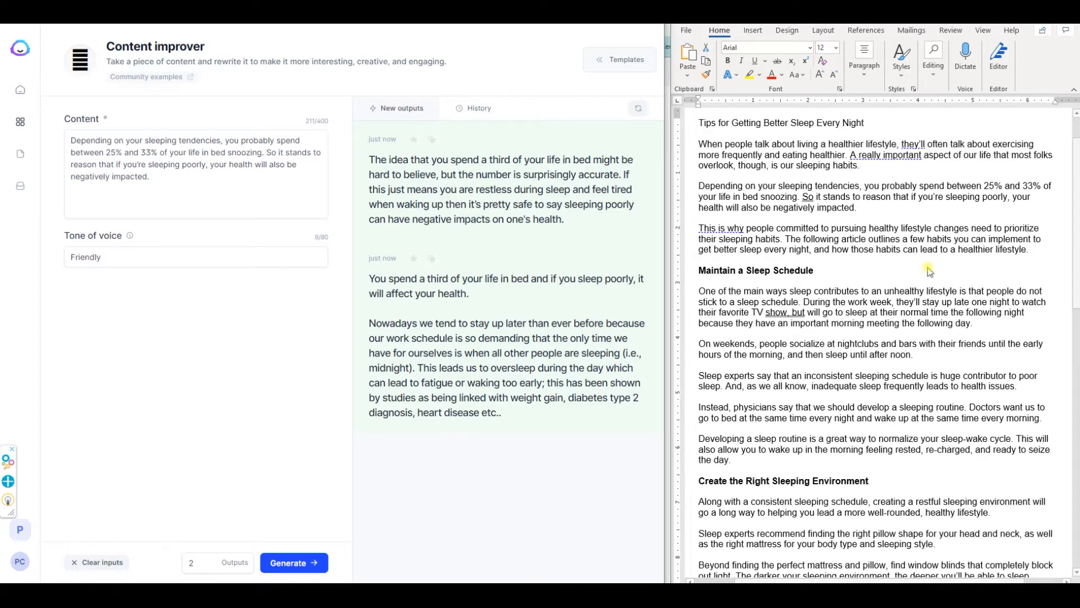
pyautogui.click(1040, 252)
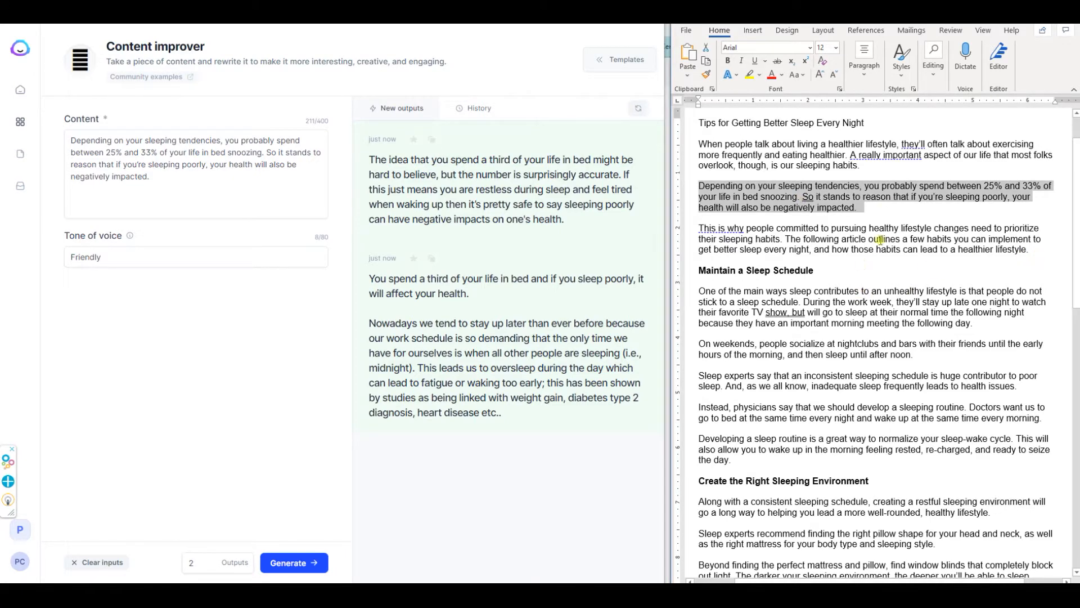
pyautogui.scroll(-2, 895, 265)
pyautogui.scroll(-1, 835, 235)
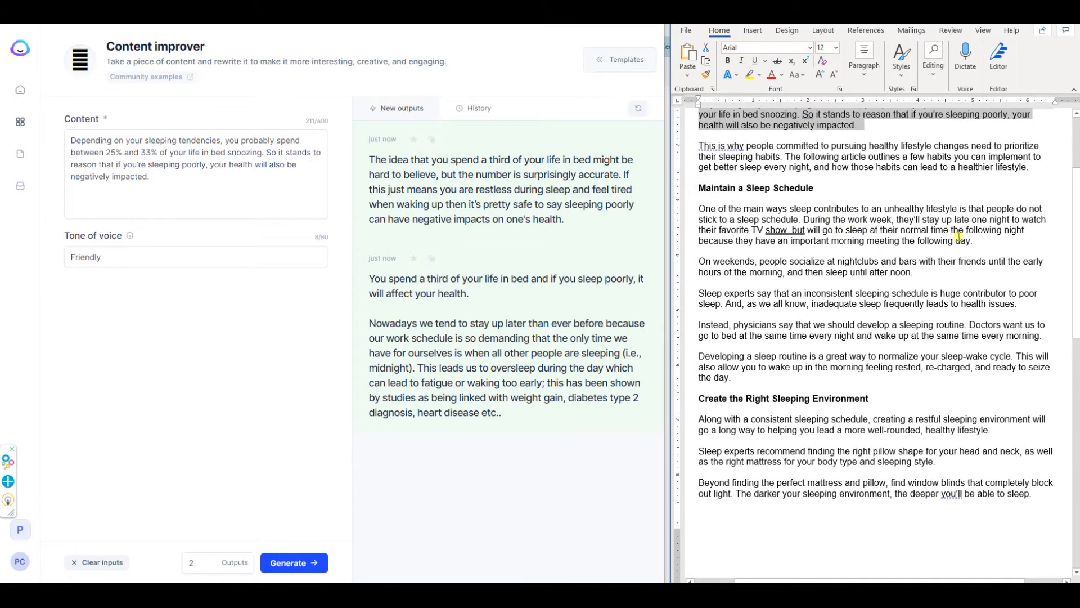
pyautogui.moveTo(980, 244); pyautogui.dragTo(700, 189)
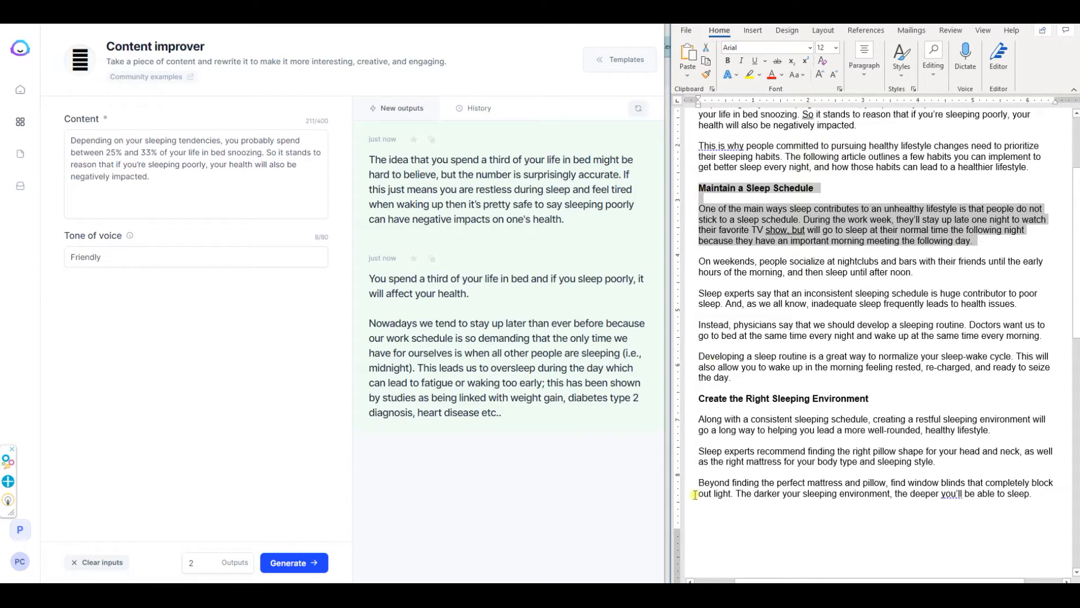
pyautogui.hotkey('ctrl', 'c')
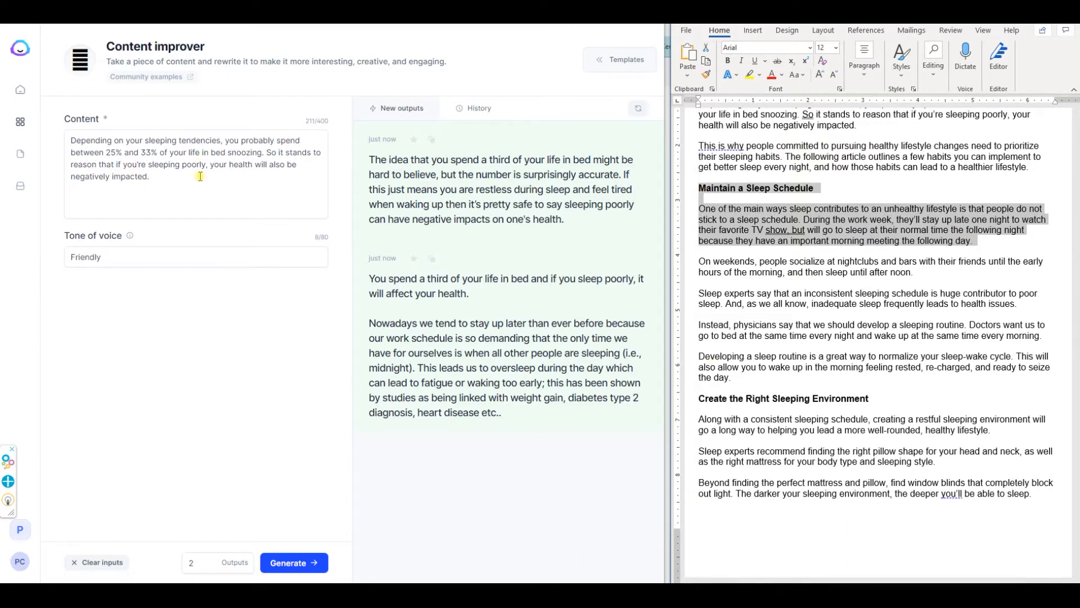
# Switch to Jarvis, replace the Content improver text with the copied "Maintain a Sleep Schedule" section and generate new outputs
pyautogui.moveTo(200, 176); pyautogui.dragTo(71, 164)
pyautogui.hotkey('ctrl', 'a')
pyautogui.hotkey('ctrl', 'v')
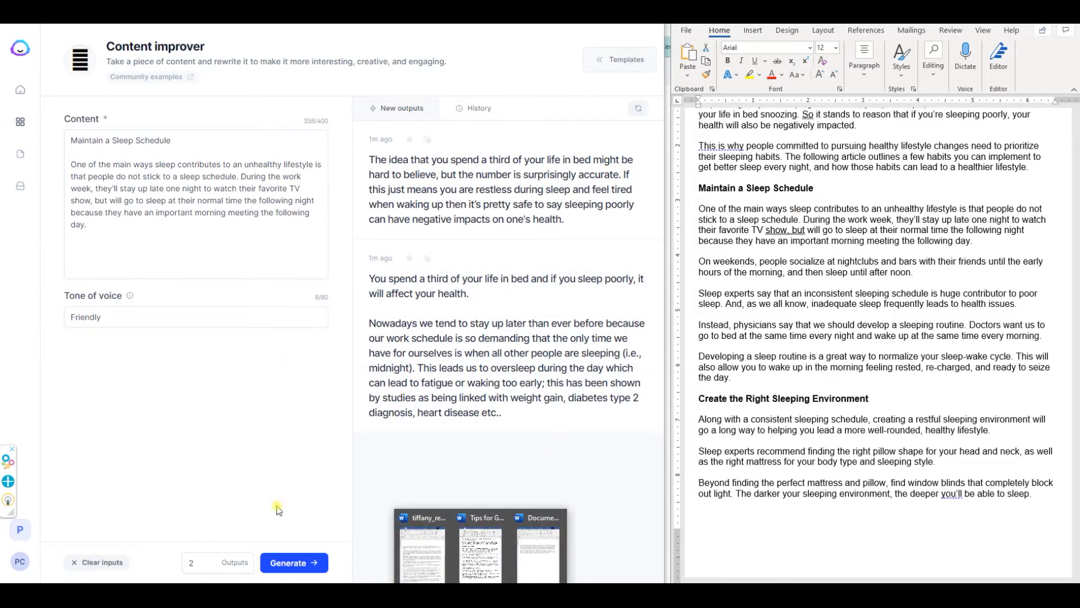
pyautogui.click(290, 562)
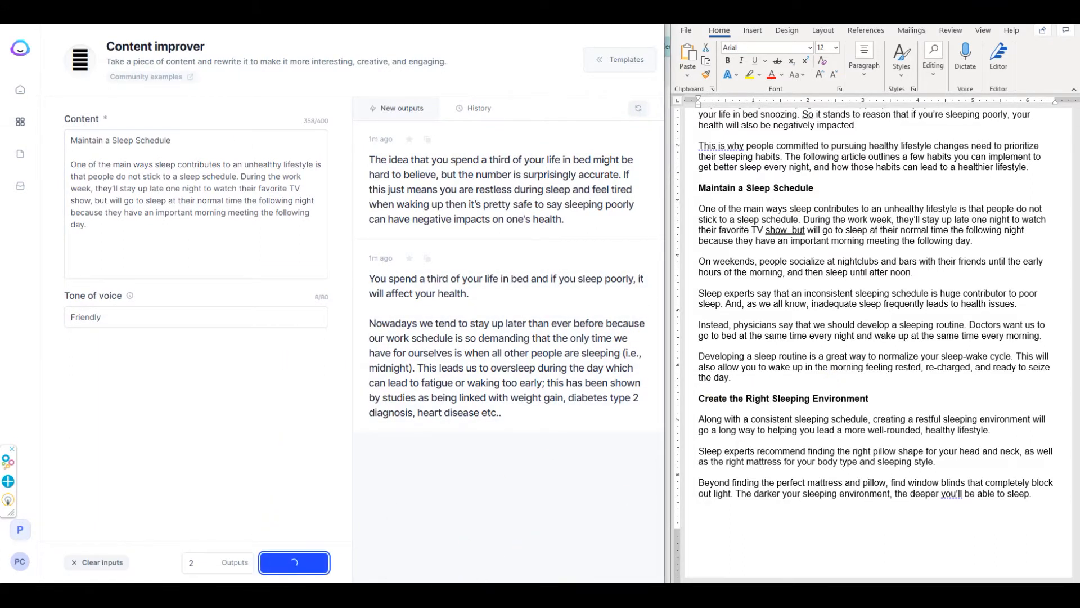
# Add the output starting "The best way to maintain good health" as a new paragraph at the end of the Word draft
pyautogui.click(522, 577)
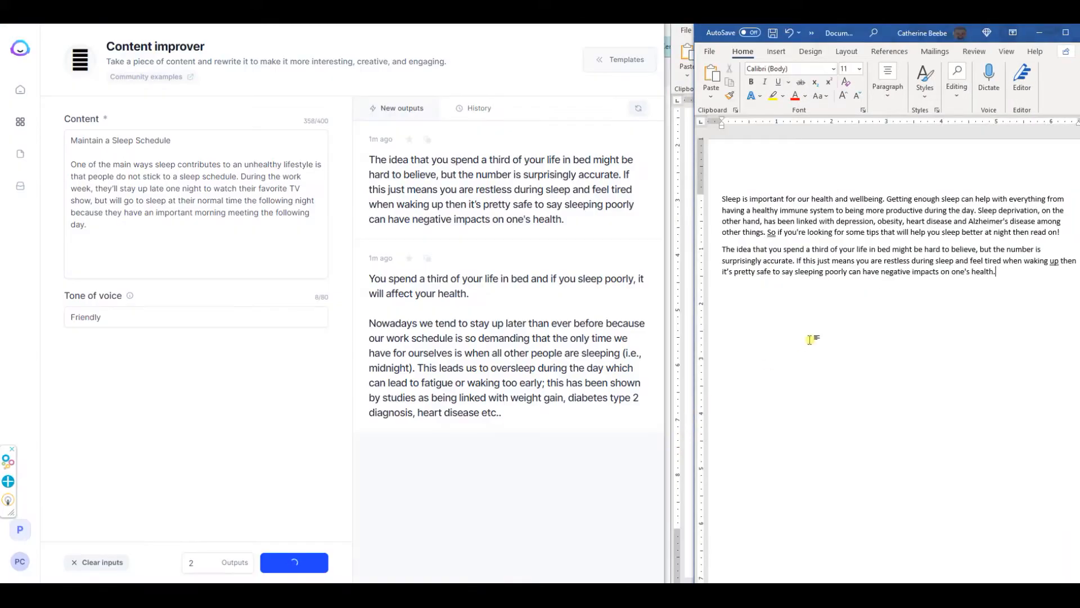
pyautogui.press('Return')
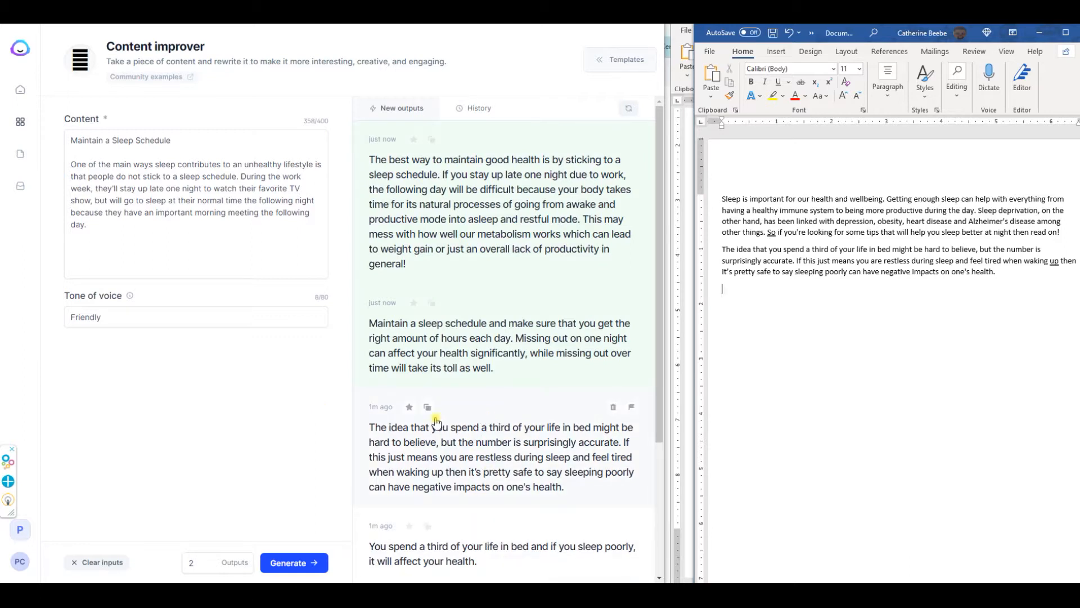
pyautogui.click(410, 407)
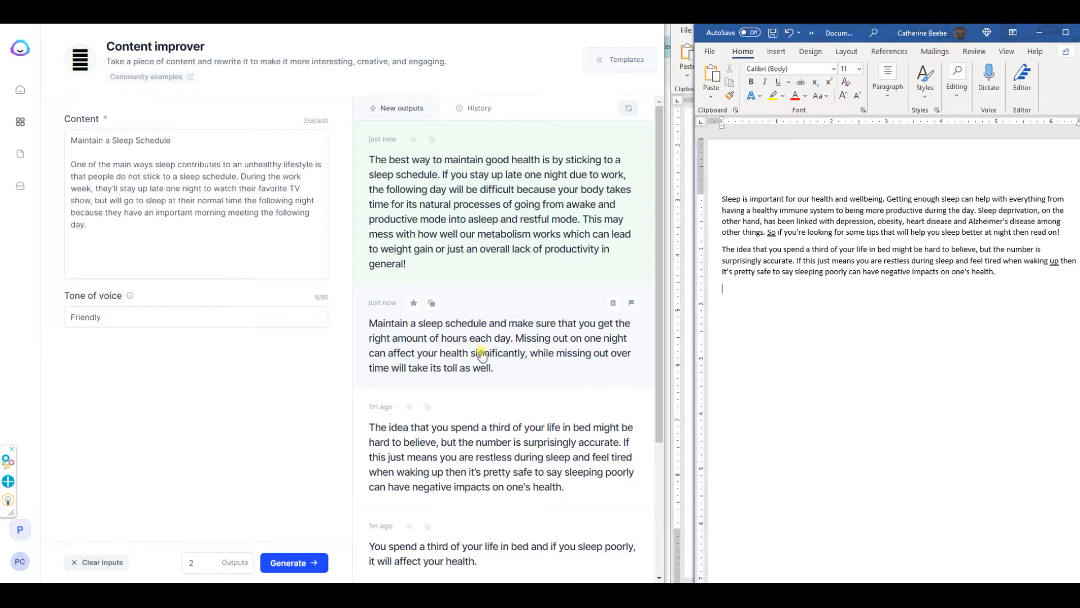
pyautogui.click(431, 139)
pyautogui.click(996, 280)
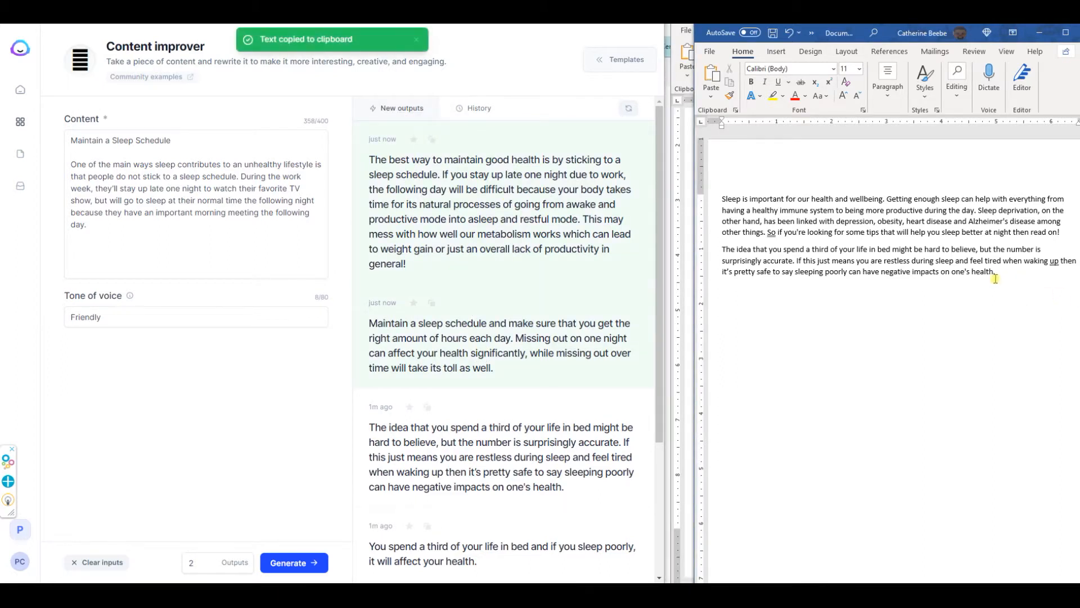
pyautogui.hotkey('ctrl', 'v')
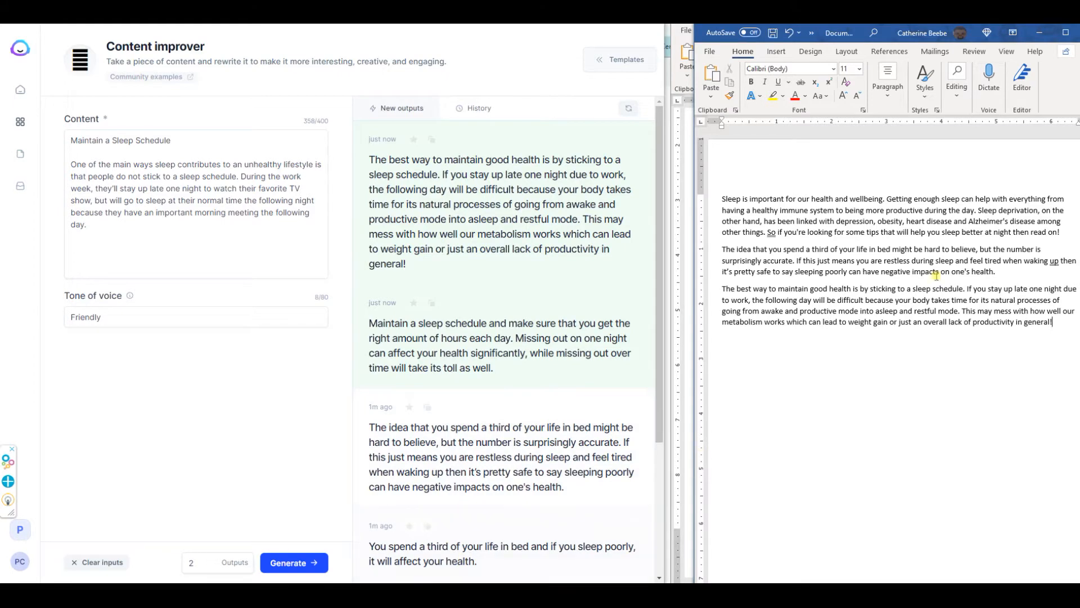
# Return to the original article in Word and copy the paragraphs starting "Sleep experts say" and "Instead, physicians say"
pyautogui.click(1045, 34)
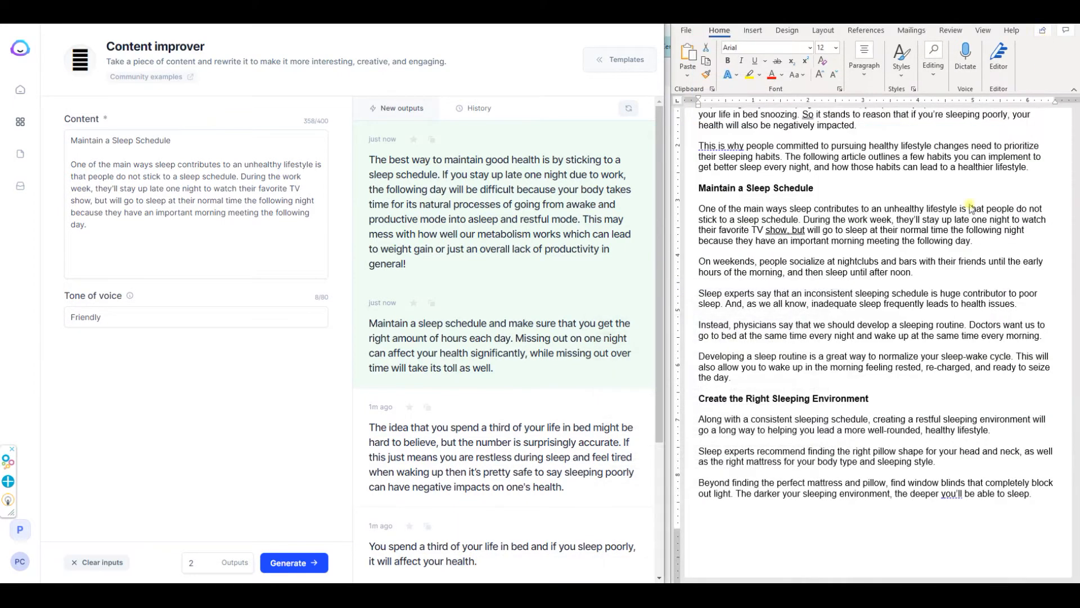
pyautogui.scroll(-1, 888, 259)
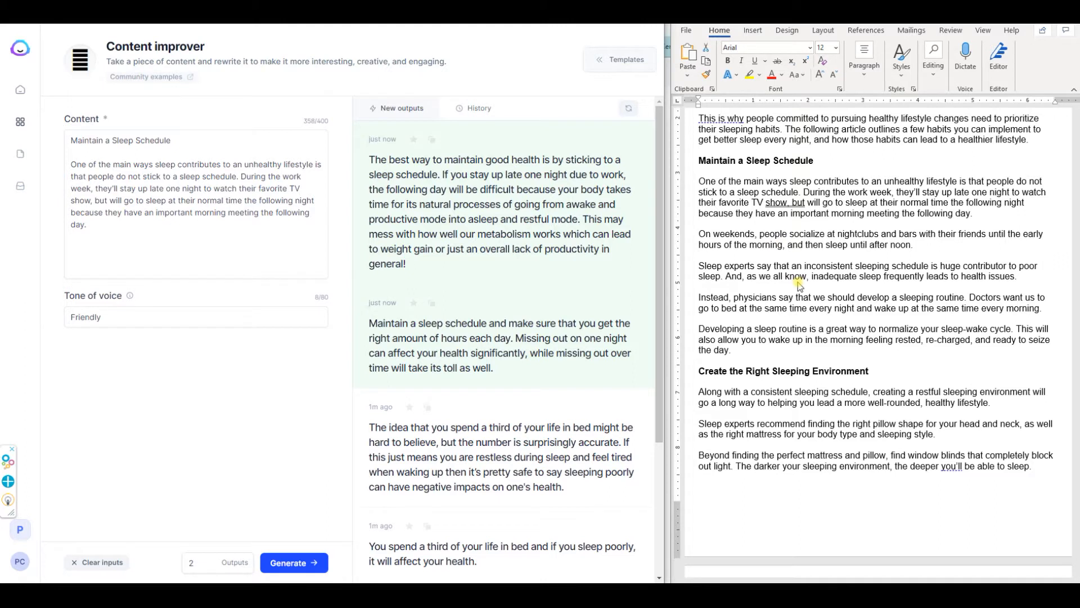
pyautogui.click(925, 245)
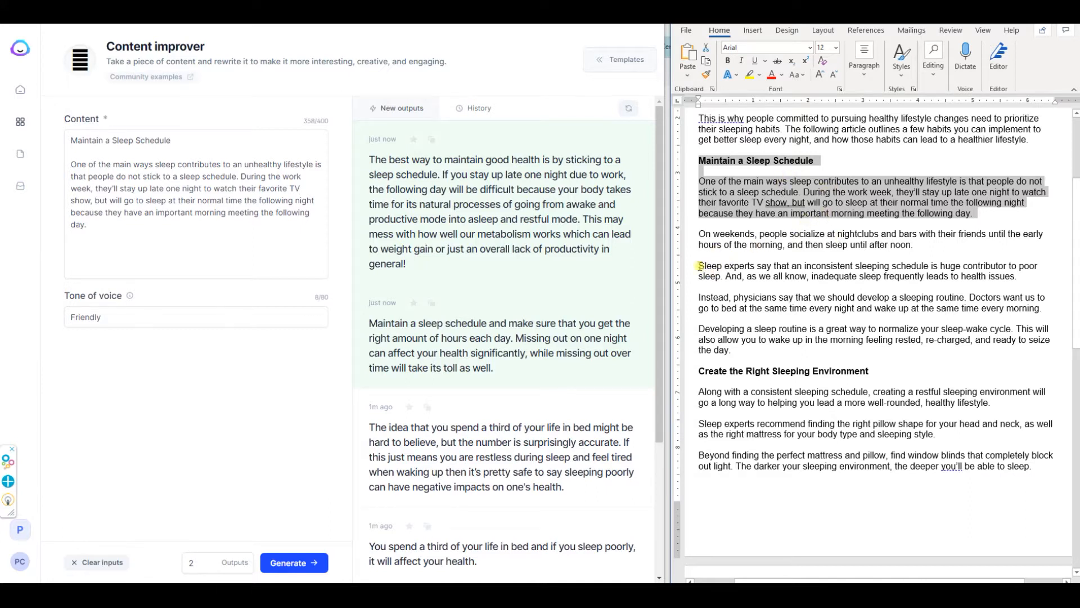
pyautogui.moveTo(699, 266); pyautogui.dragTo(1049, 309)
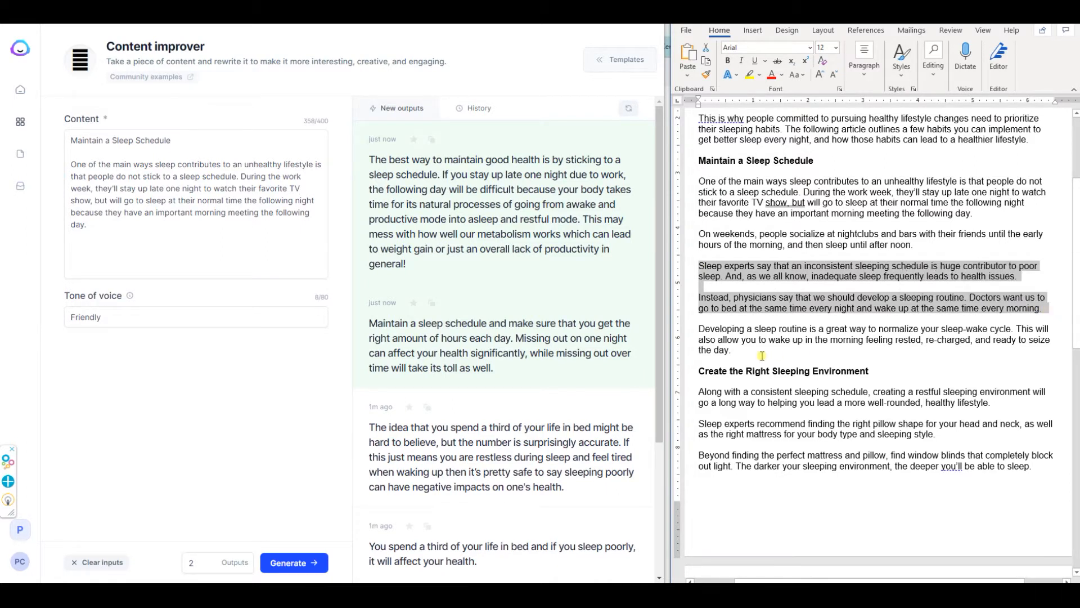
pyautogui.hotkey('ctrl', 'c')
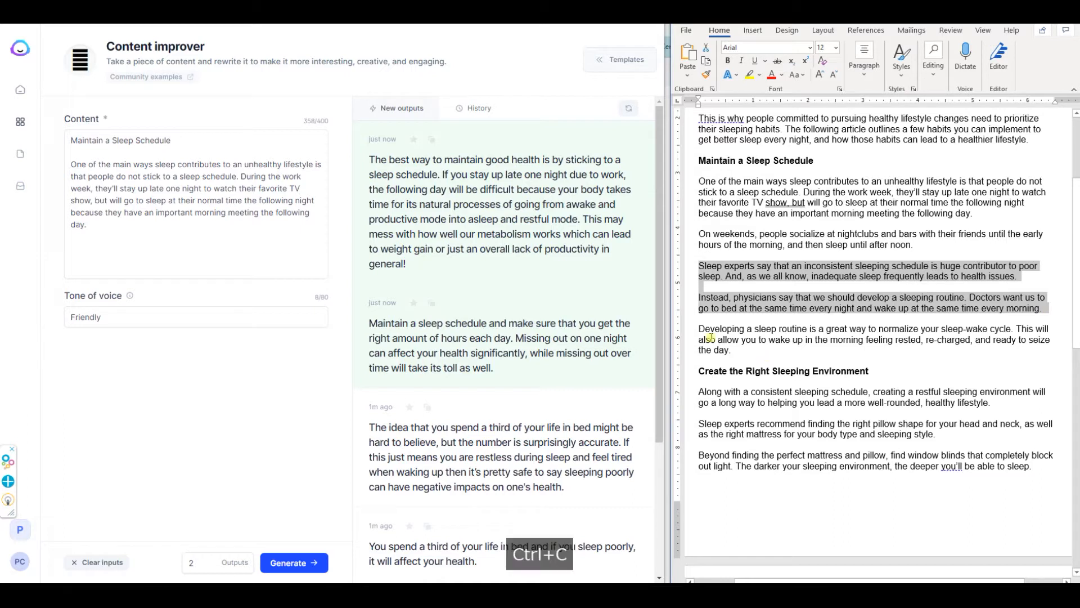
# In Jarvis, replace the content with the copied paragraphs, remove the "Maintain a Sleep Schedule" heading and generate new outputs
pyautogui.moveTo(114, 226); pyautogui.dragTo(65, 155)
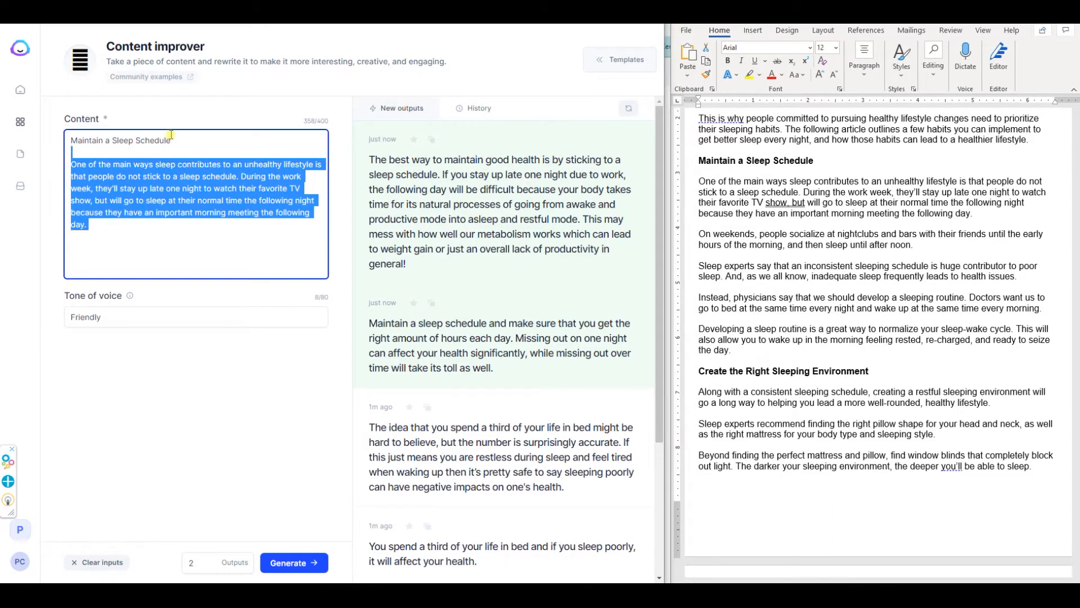
pyautogui.hotkey('ctrl', 'v')
pyautogui.moveTo(180, 140); pyautogui.dragTo(4, 136)
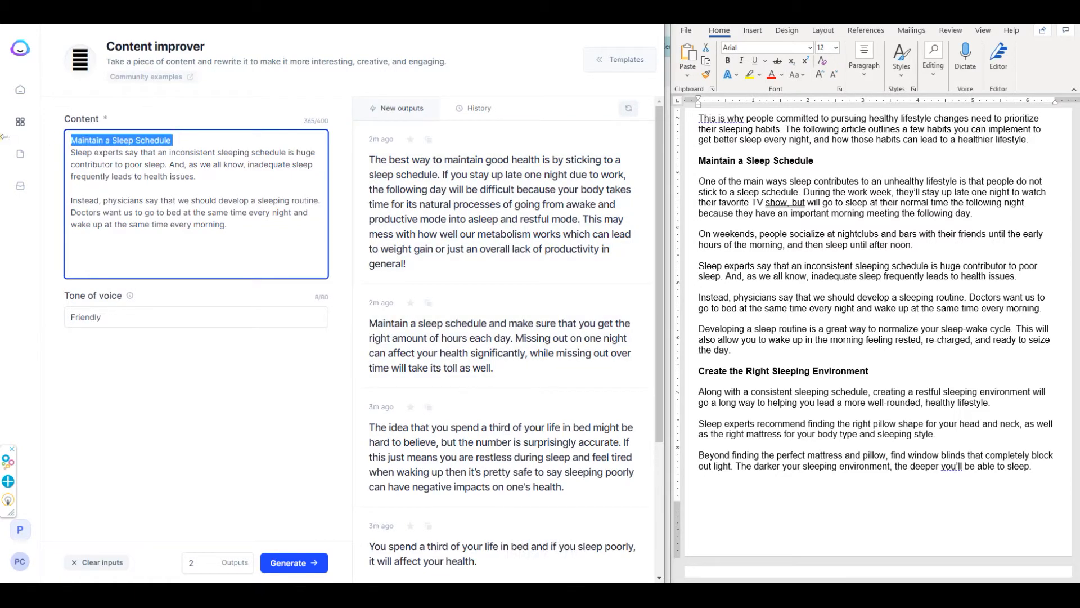
pyautogui.press('Delete')
pyautogui.click(287, 565)
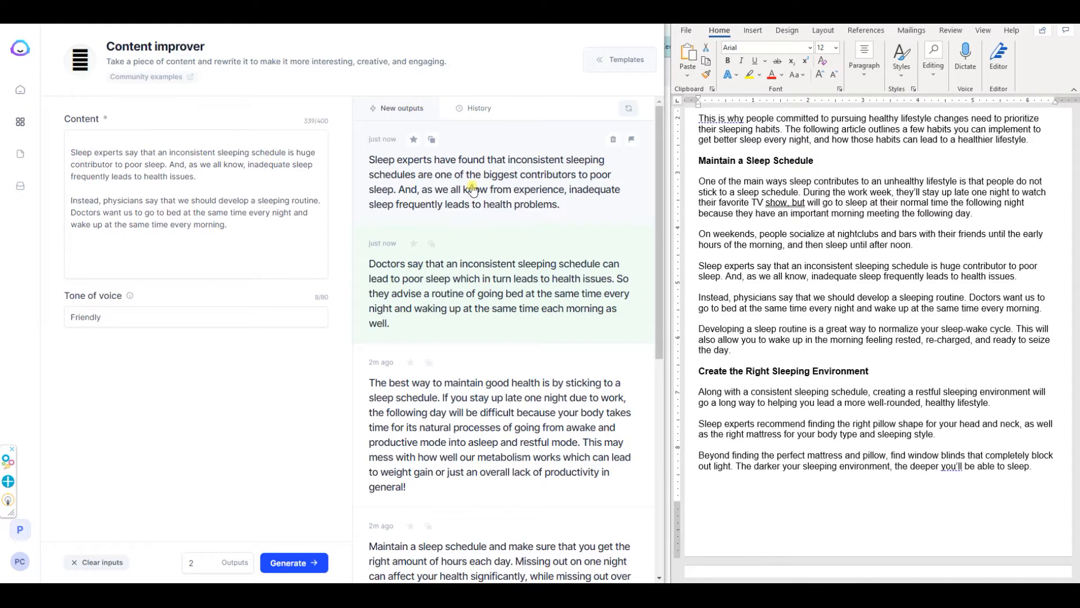
# Copy the output starting "Sleep experts have found" and paste it as a new paragraph at the end of the Word draft
pyautogui.click(432, 140)
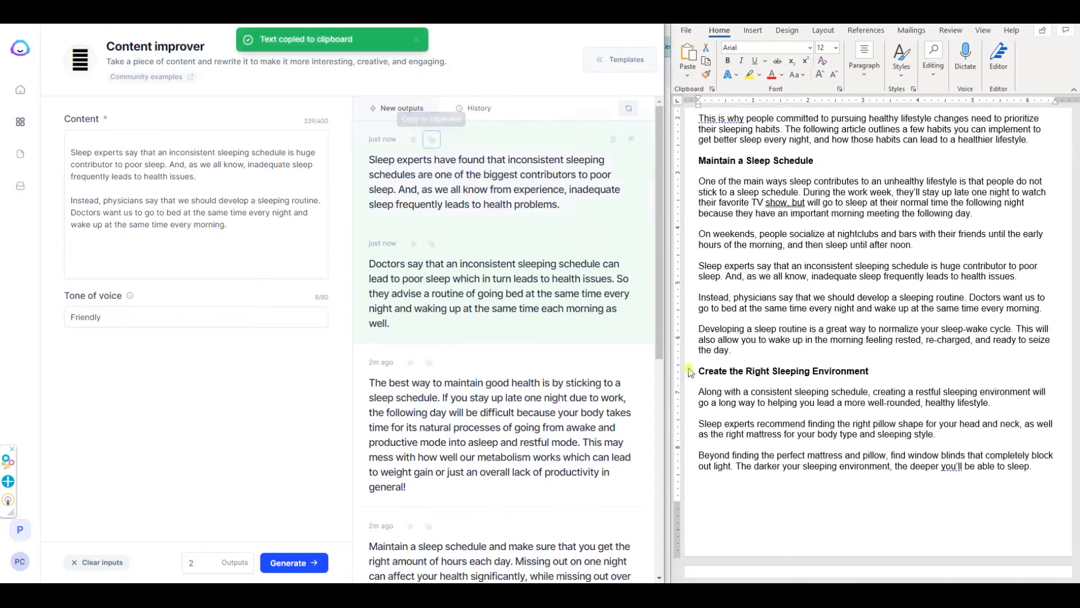
pyautogui.scroll(-3, 1032, 476)
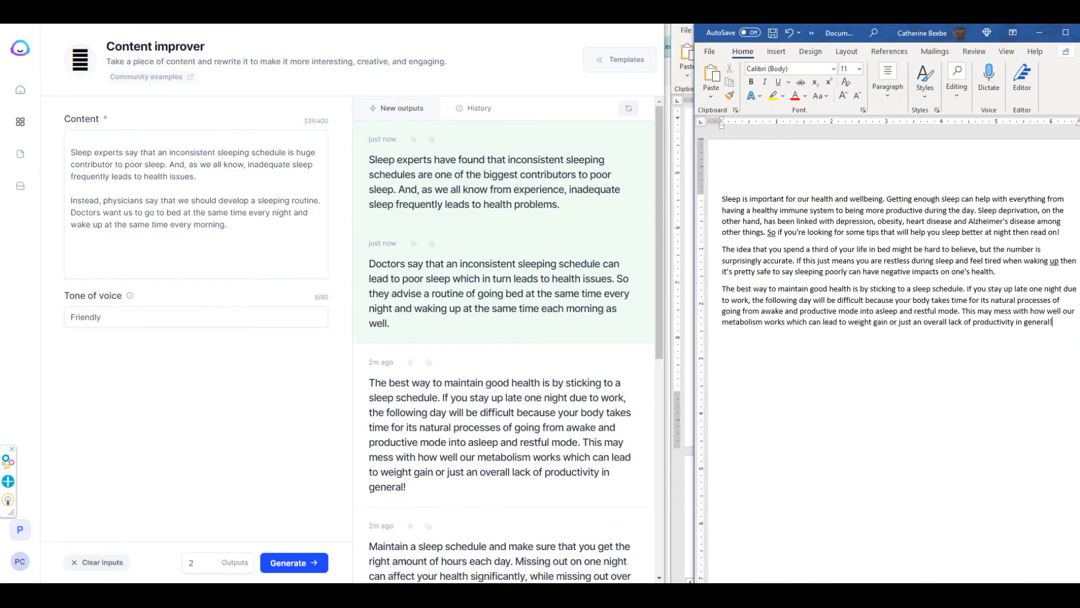
pyautogui.press('Return')
pyautogui.hotkey('ctrl', 'v')
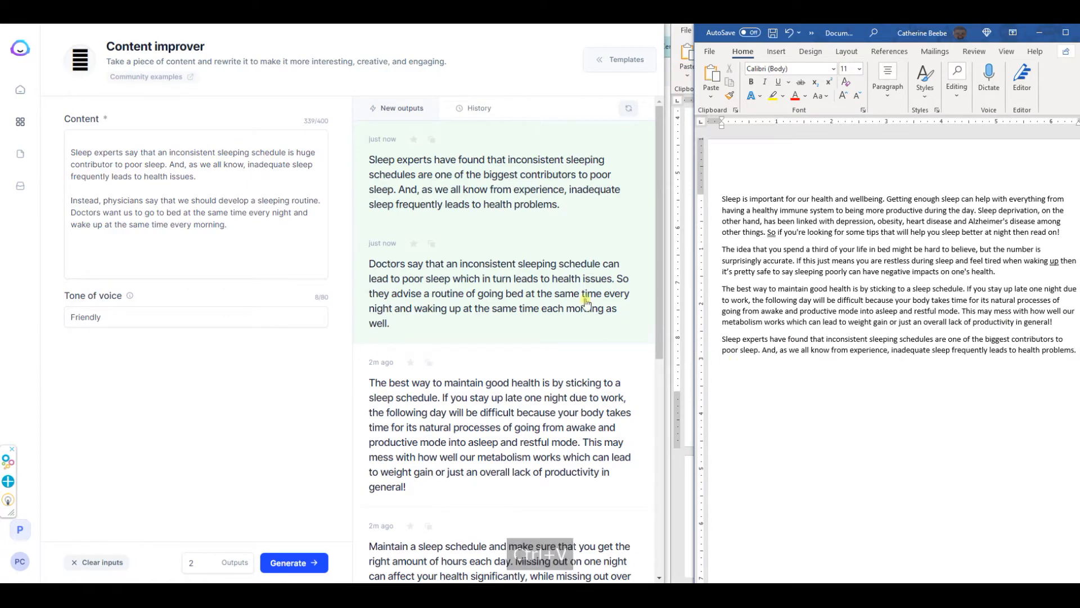
# Copy the output starting "Doctors say that an inconsistent sleeping schedule" and add it as a new paragraph at the end of the Word draft
pyautogui.click(432, 244)
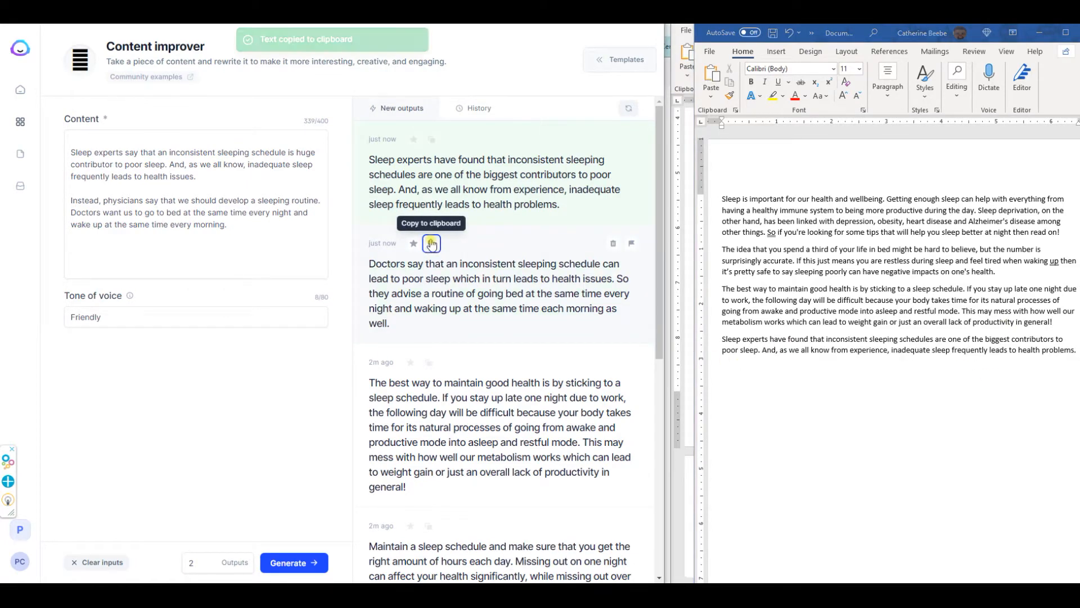
pyautogui.click(1078, 354)
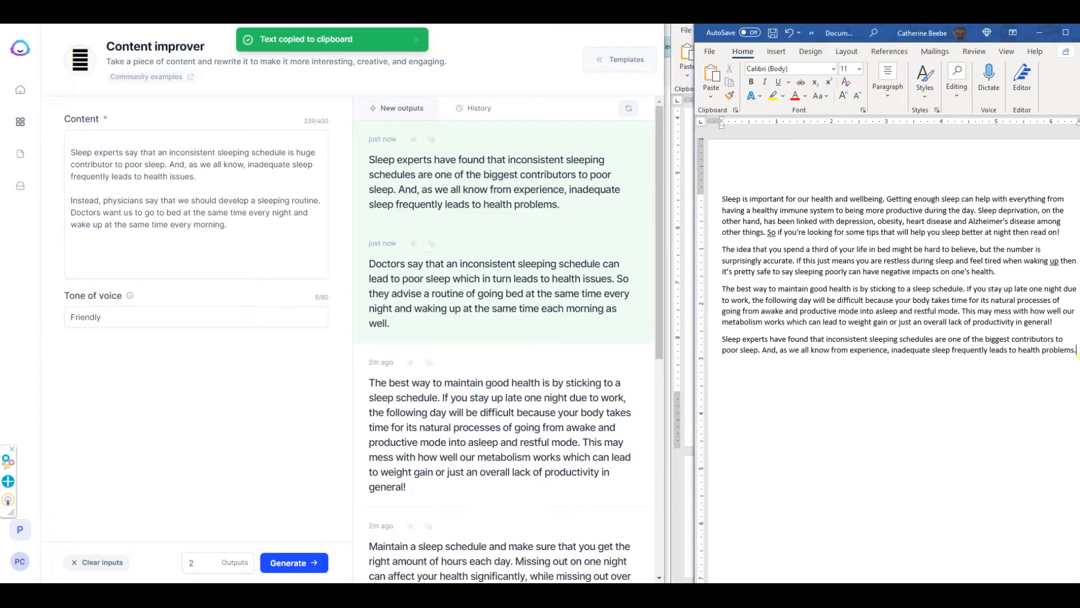
pyautogui.press('Return')
pyautogui.hotkey('ctrl', 'v')
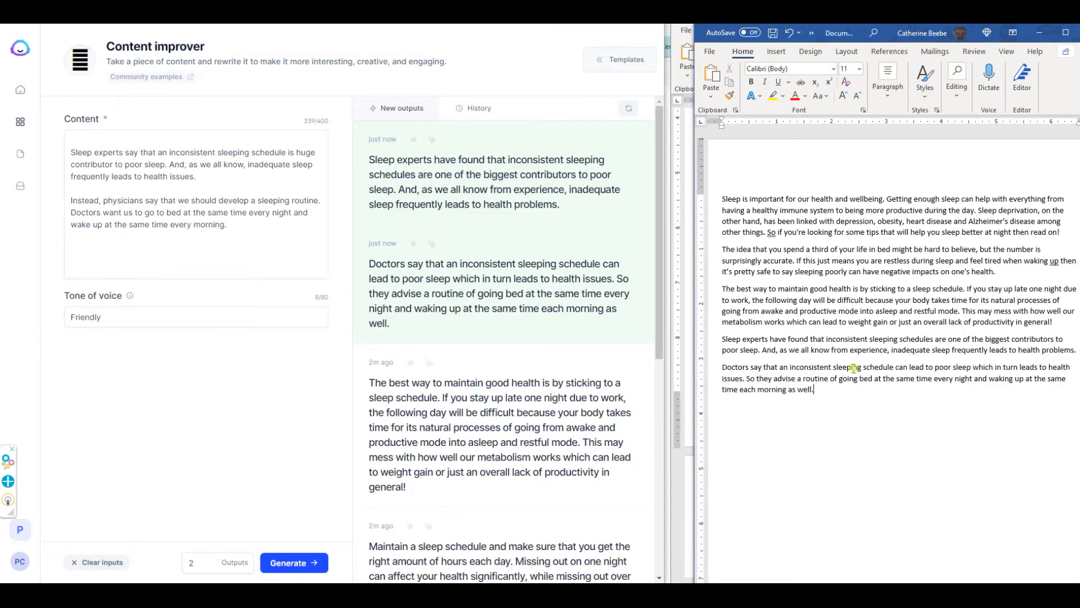
# Delete the "And, as we all know from experience" sentence and merge the "Doctors say" paragraph into the "Sleep experts" paragraph
pyautogui.moveTo(764, 349); pyautogui.dragTo(1065, 355)
pyautogui.press('Delete')
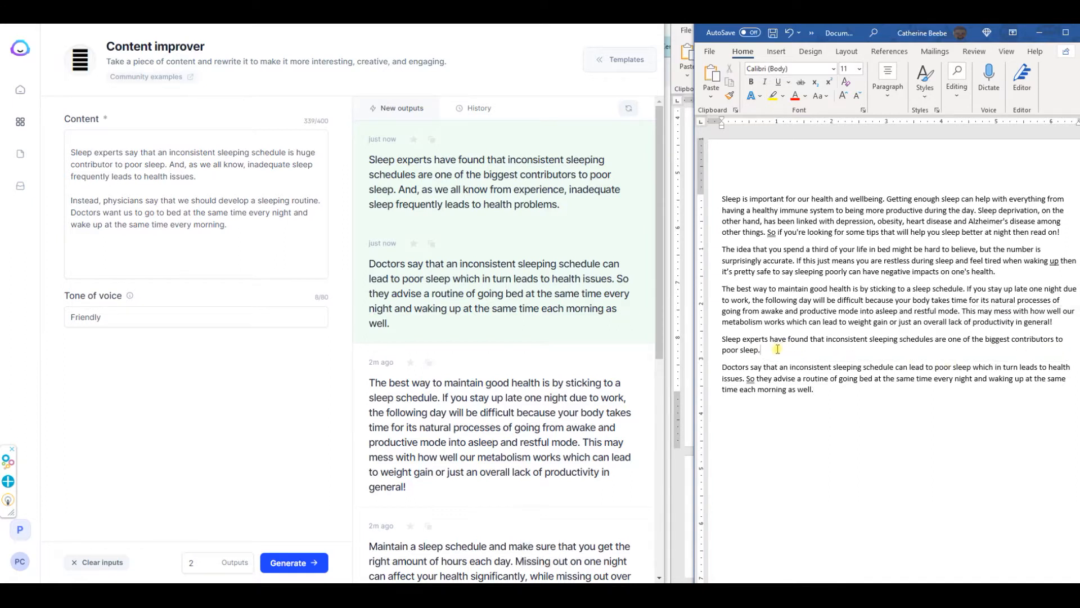
pyautogui.press('Delete')
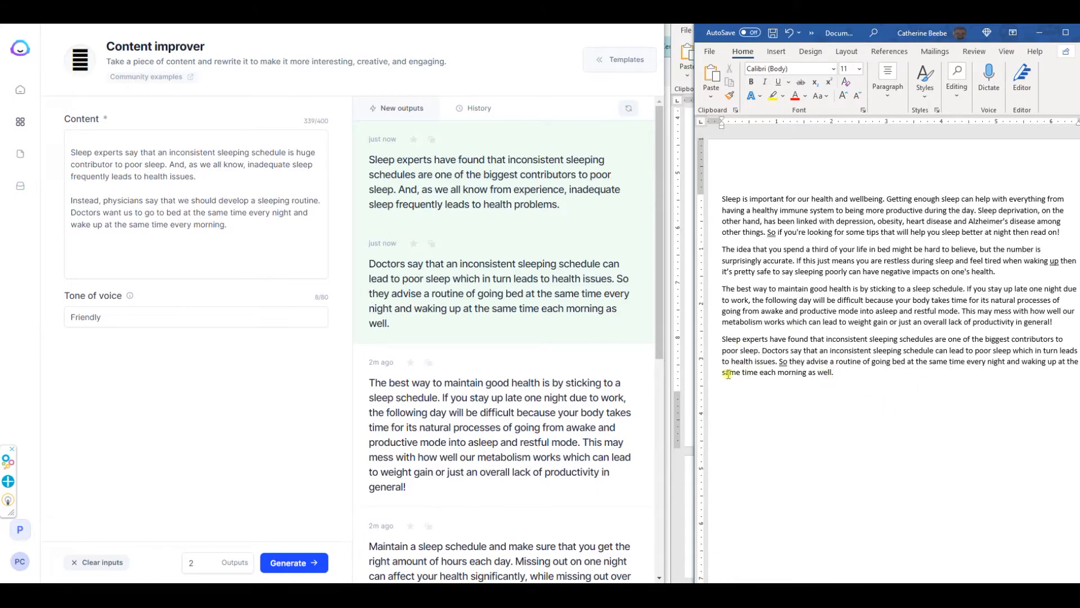
# Return to the original article in Word and copy the paragraph starting "Developing a sleep routine is a great way"
pyautogui.click(1039, 36)
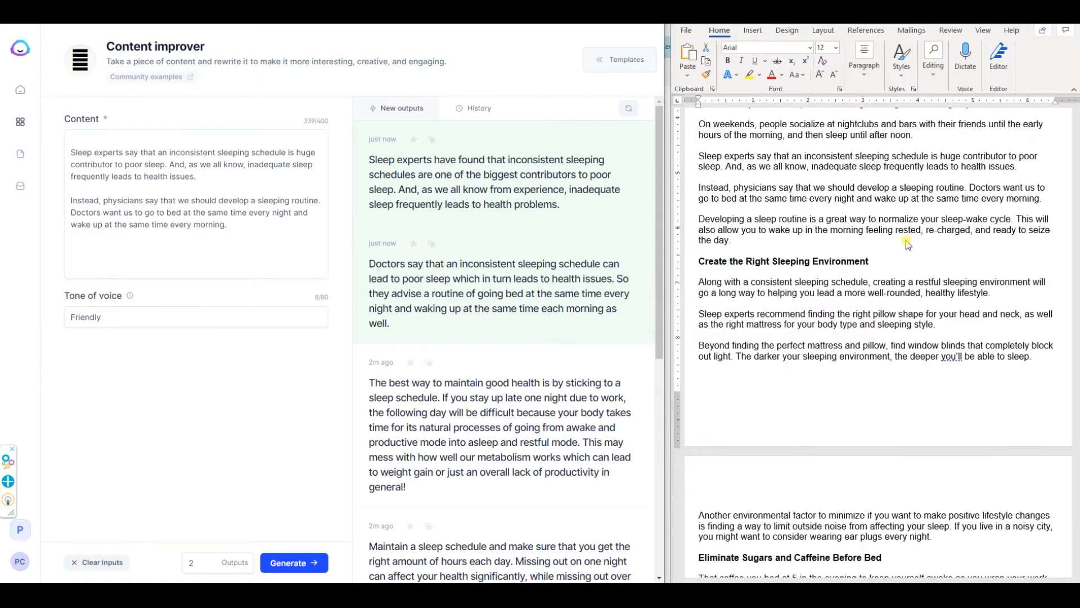
pyautogui.scroll(-3, 909, 231)
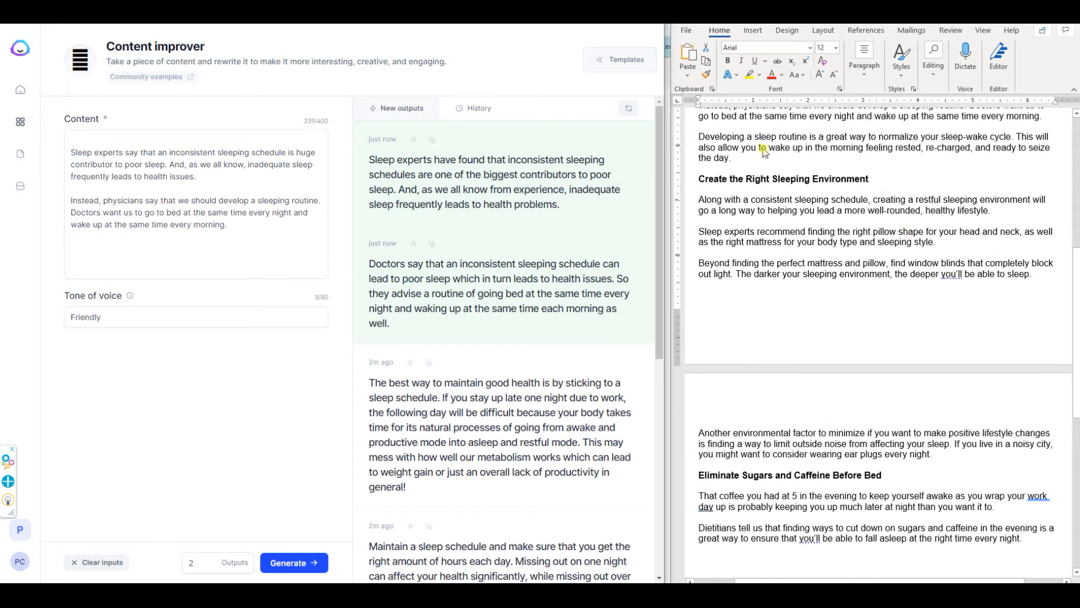
pyautogui.click(687, 116)
pyautogui.doubleClick(687, 138)
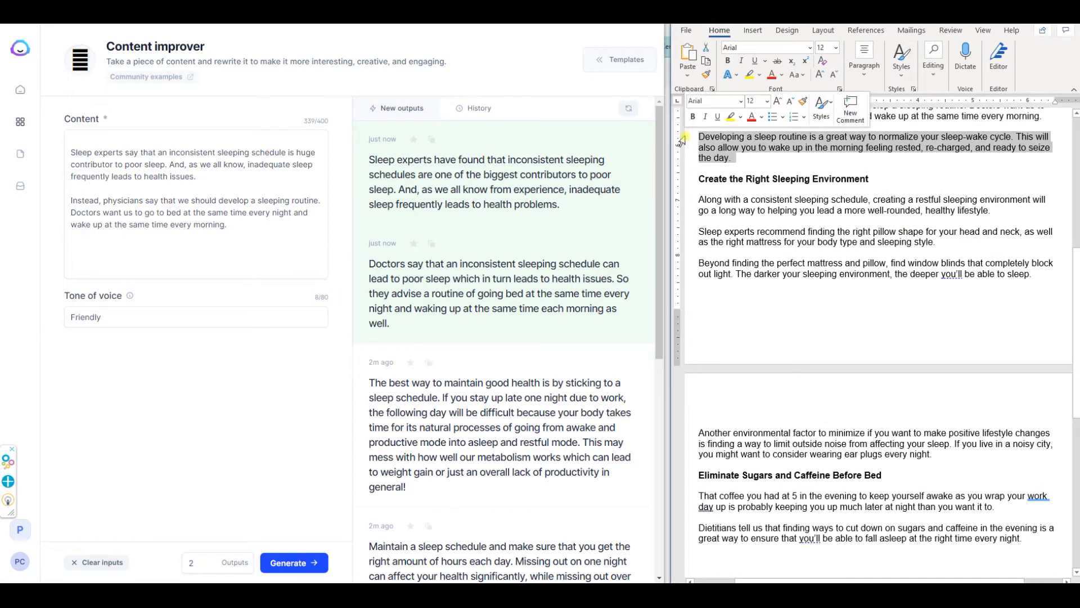
pyautogui.hotkey('ctrl', 'c')
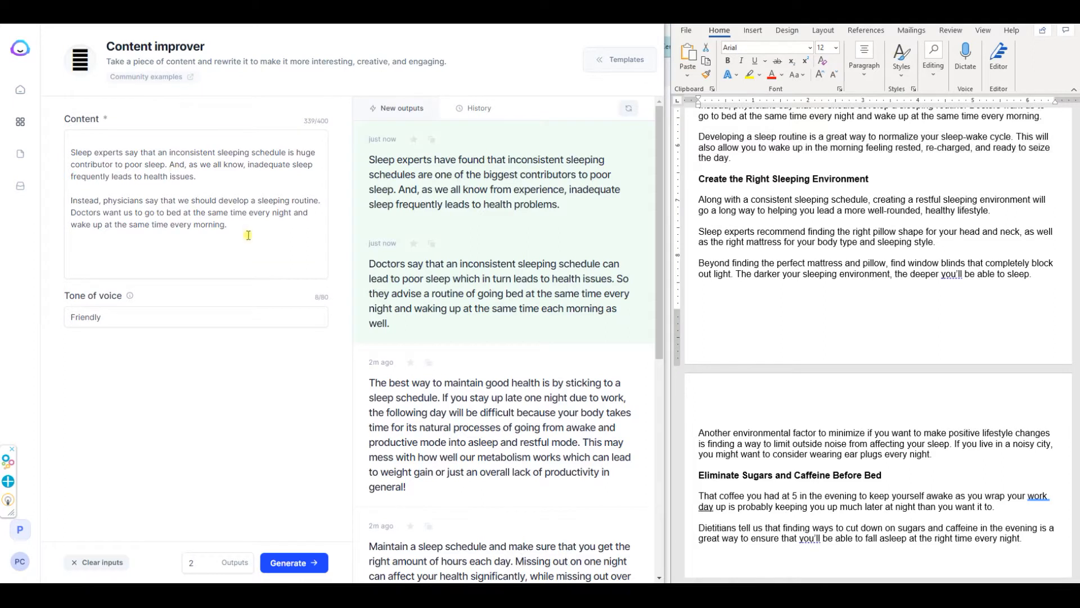
# In Jarvis, replace the Content improver text with the copied "Developing a sleep routine" paragraph and generate new outputs
pyautogui.moveTo(248, 235); pyautogui.dragTo(3, 128)
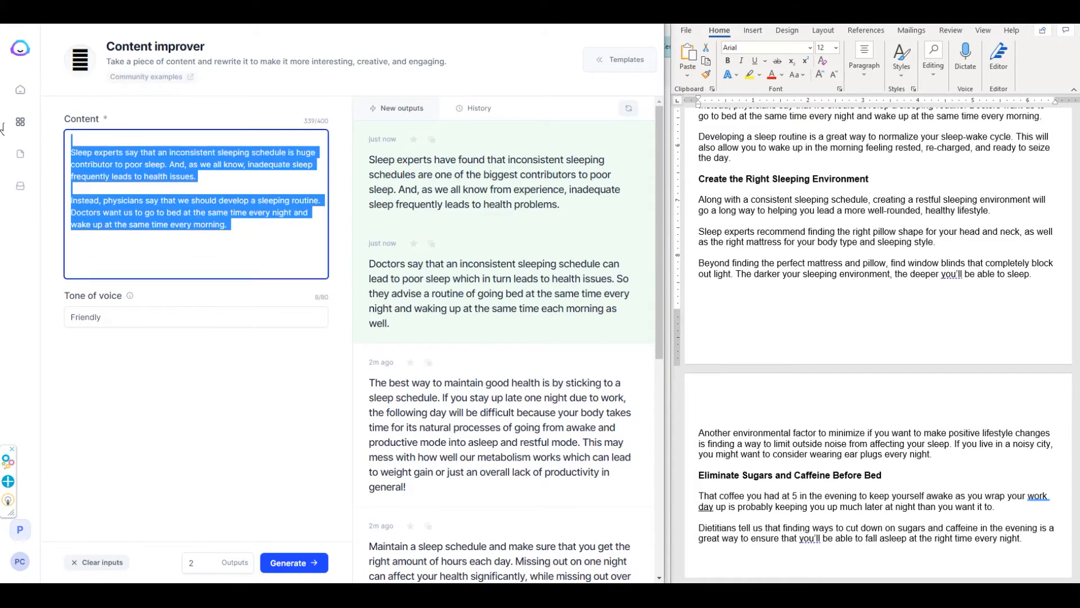
pyautogui.hotkey('ctrl', 'v')
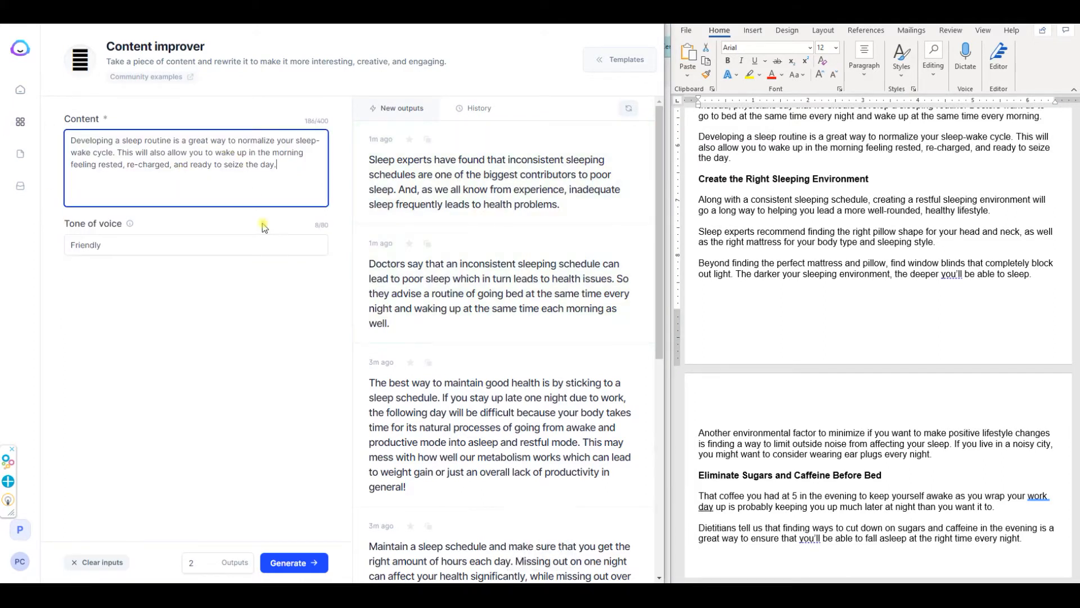
pyautogui.click(286, 562)
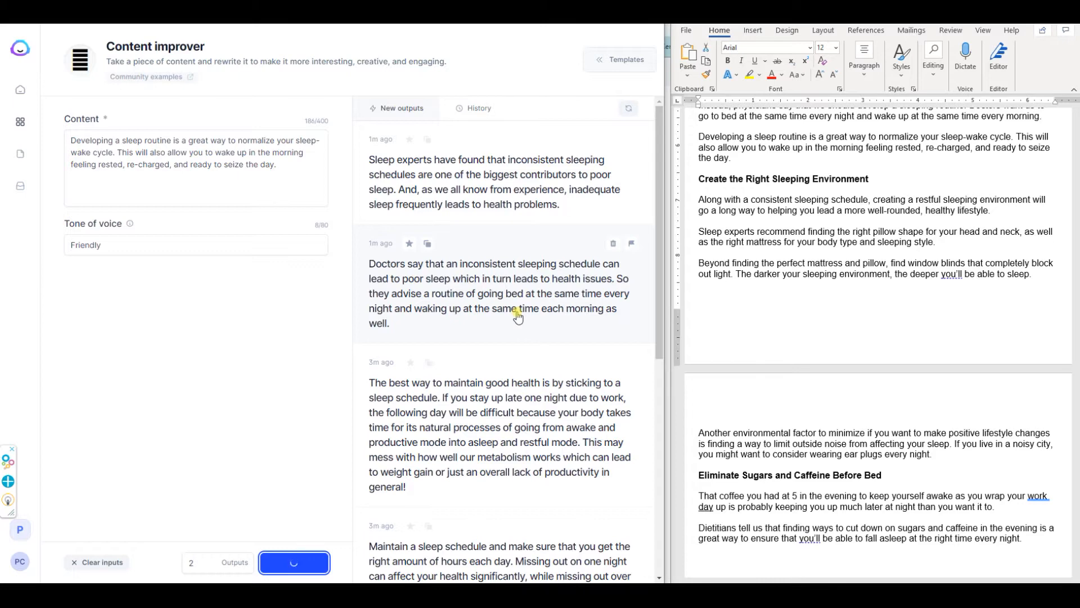
# Copy the first output's opening two sentences, from "Developing a sleep routine" to "this pattern.", and add them as a new paragraph ending the Word draft
pyautogui.click(1017, 13)
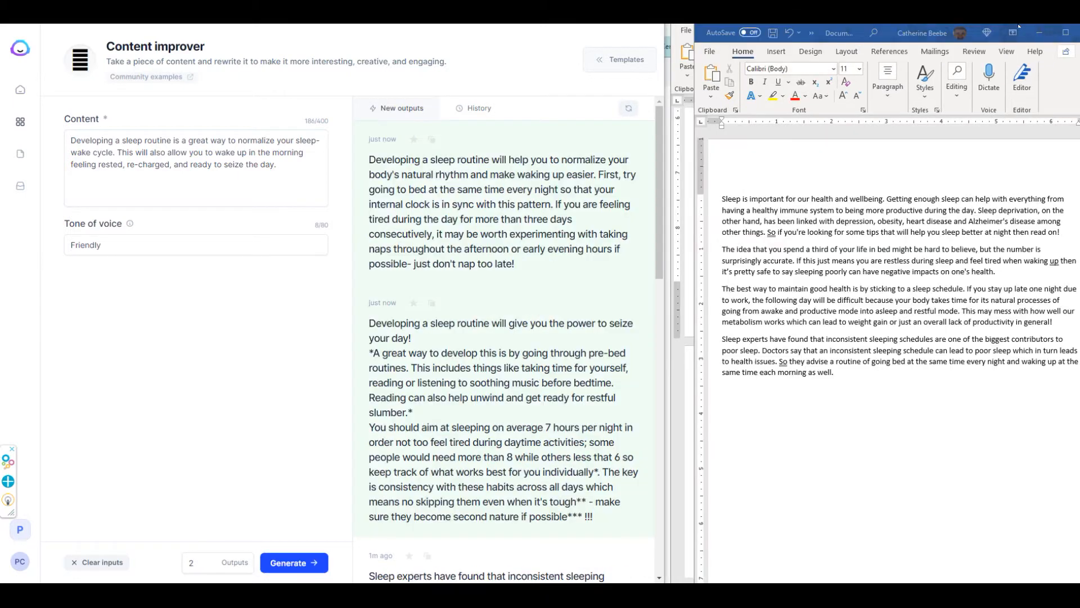
pyautogui.click(453, 206)
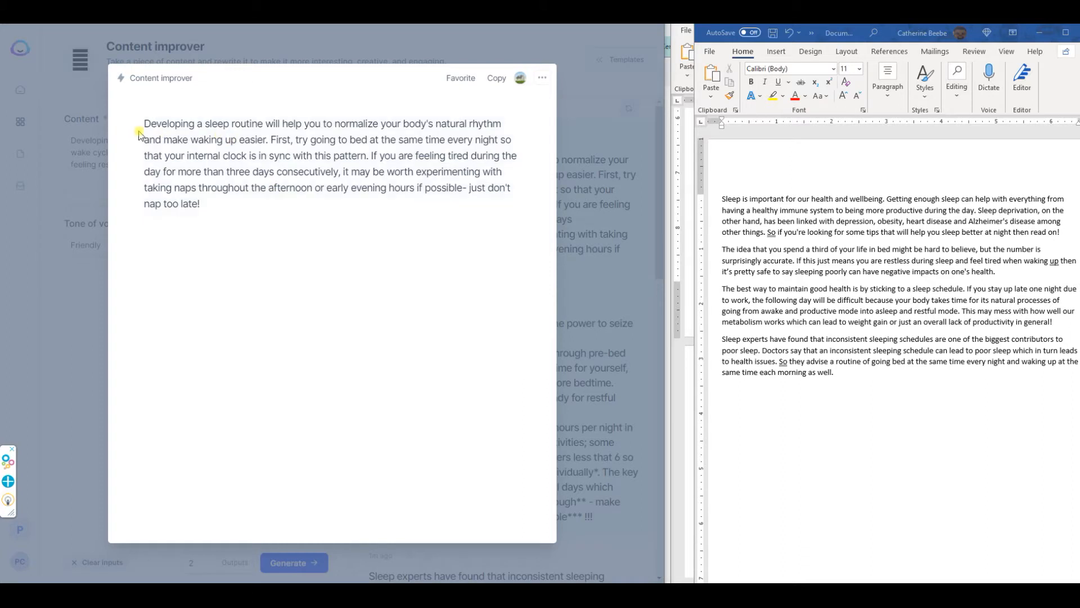
pyautogui.moveTo(142, 122); pyautogui.dragTo(370, 161)
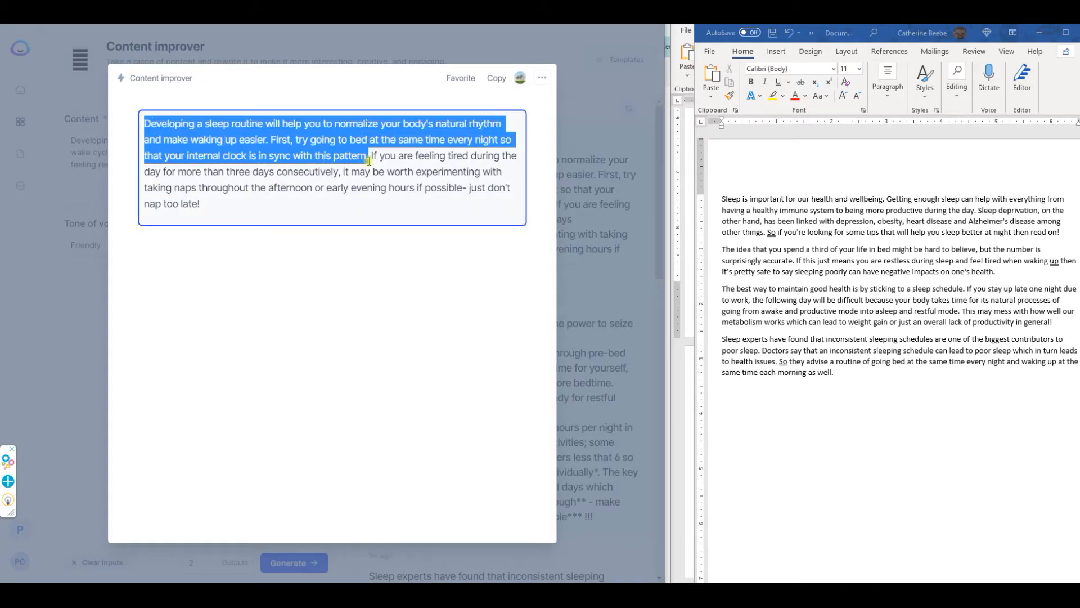
pyautogui.hotkey('ctrl', 'c')
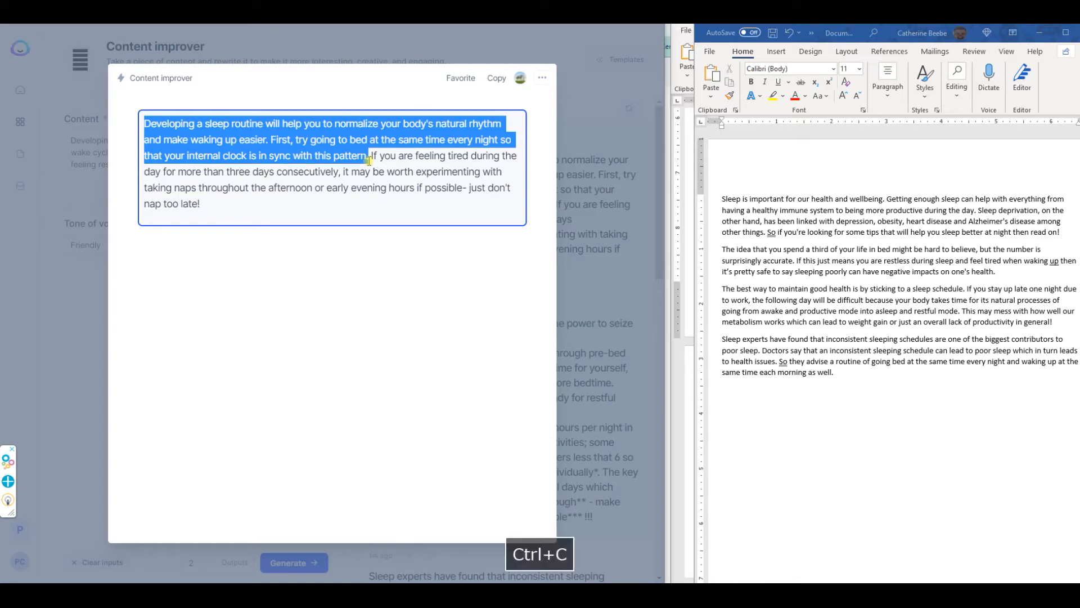
pyautogui.click(867, 377)
pyautogui.click(864, 377)
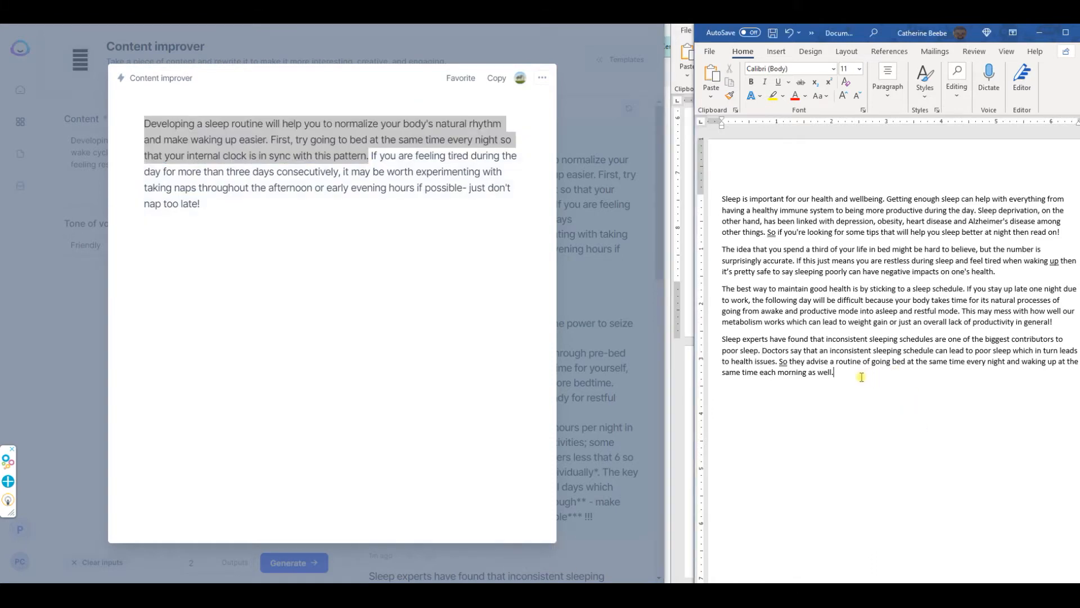
pyautogui.press('Return')
pyautogui.hotkey('ctrl', 'v')
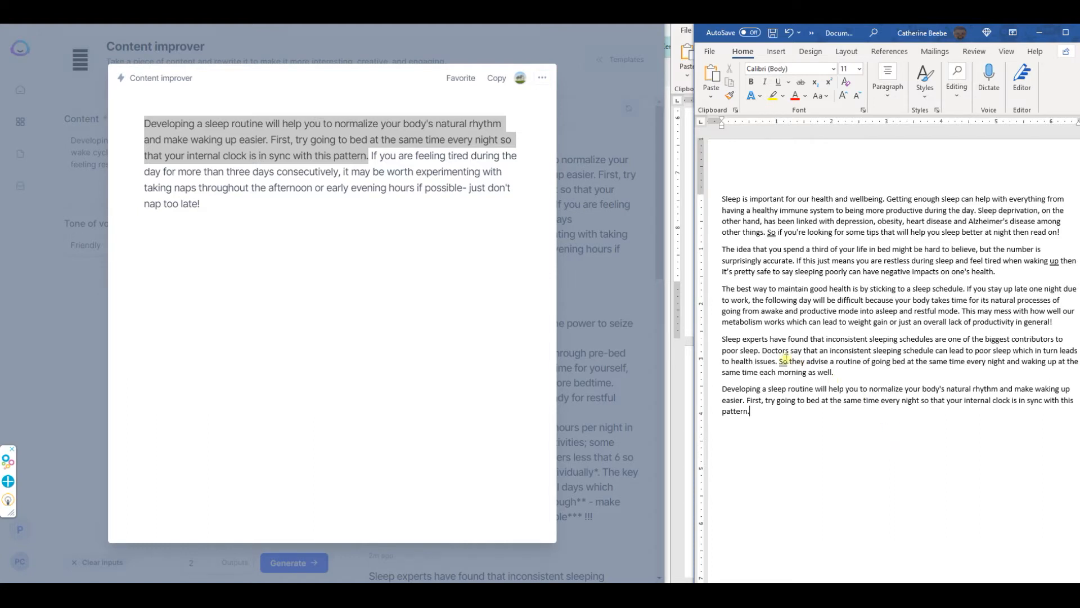
# Delete the sentence starting "So they advise a routine" from the "Sleep experts" paragraph in the Word draft
pyautogui.moveTo(783, 362); pyautogui.dragTo(870, 378)
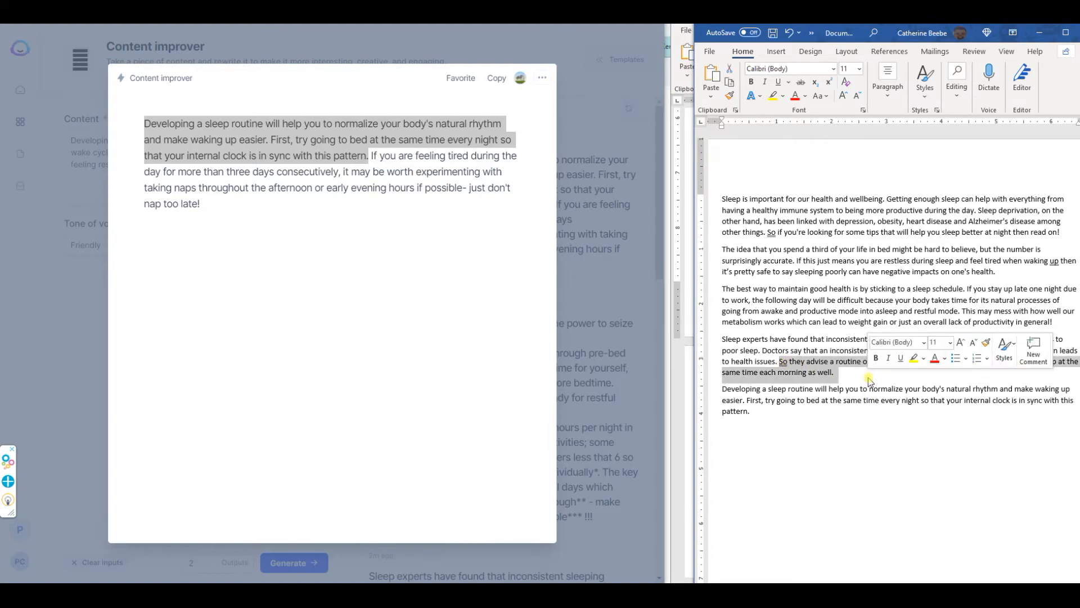
pyautogui.press('Delete')
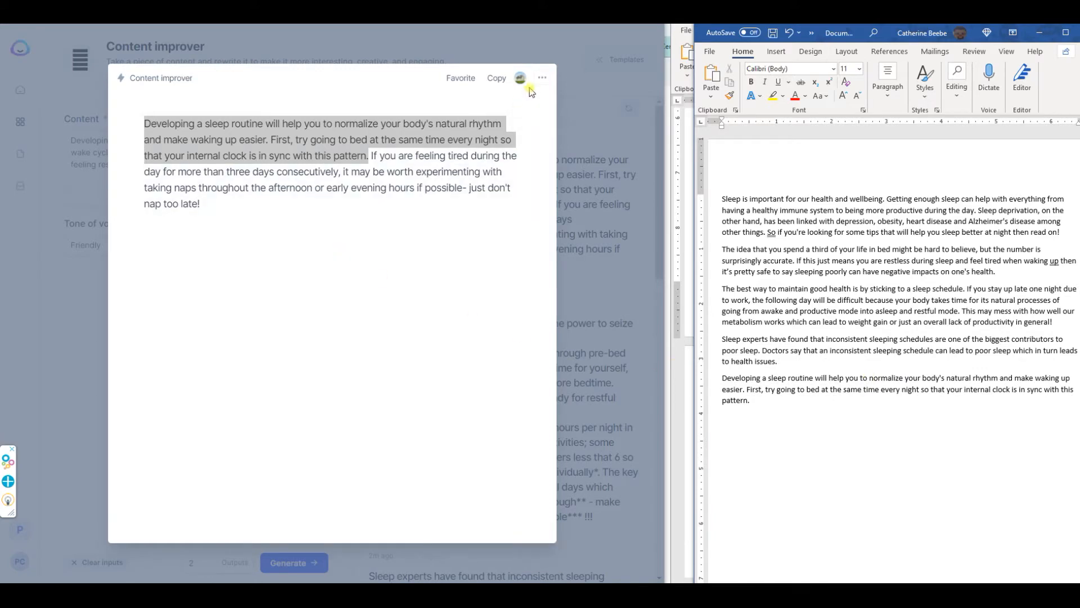
# Copy the second output from "A great way to develop this" to its end and add it below the Word draft's last paragraph
pyautogui.click(577, 92)
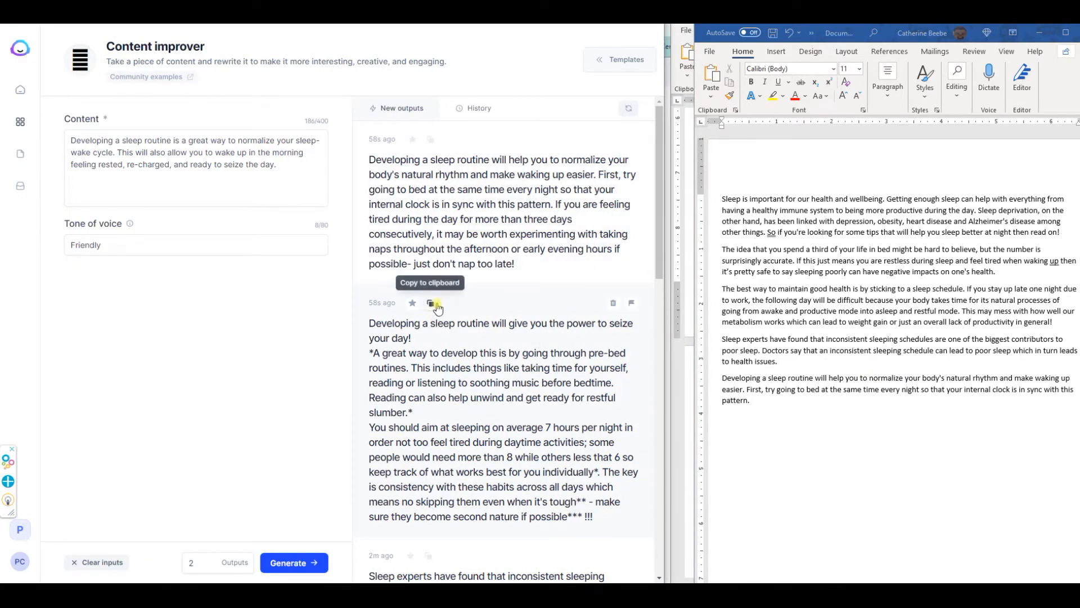
pyautogui.click(578, 413)
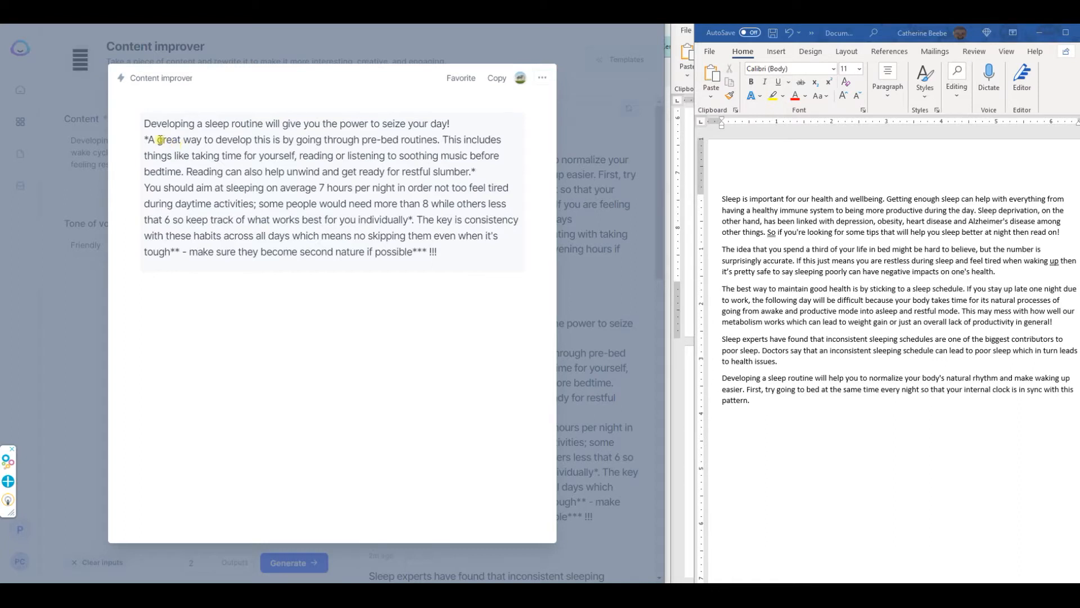
pyautogui.moveTo(148, 140); pyautogui.dragTo(513, 253)
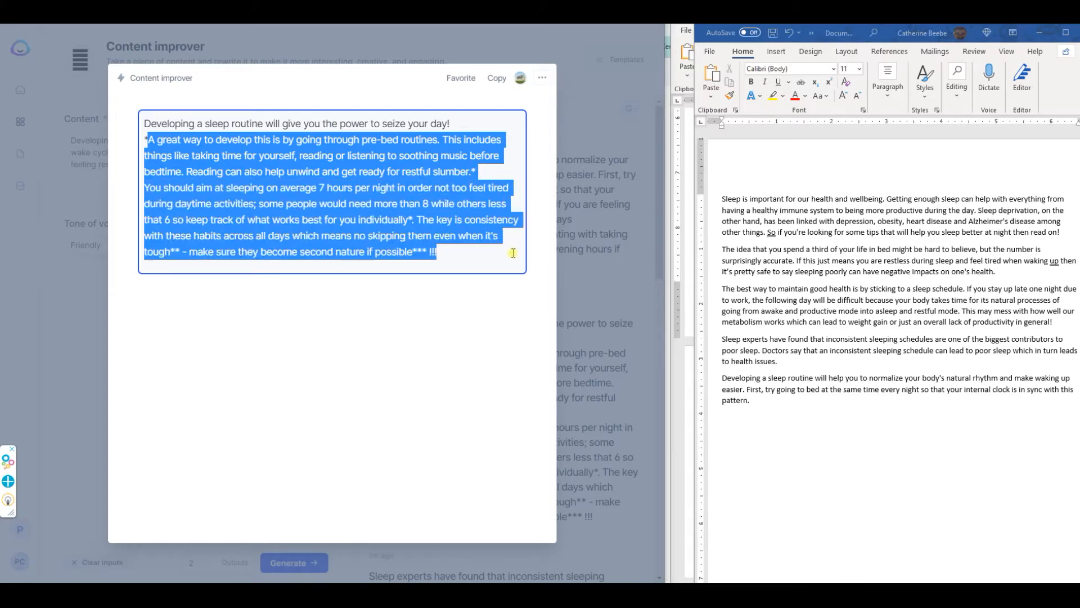
pyautogui.hotkey('ctrl', 'c')
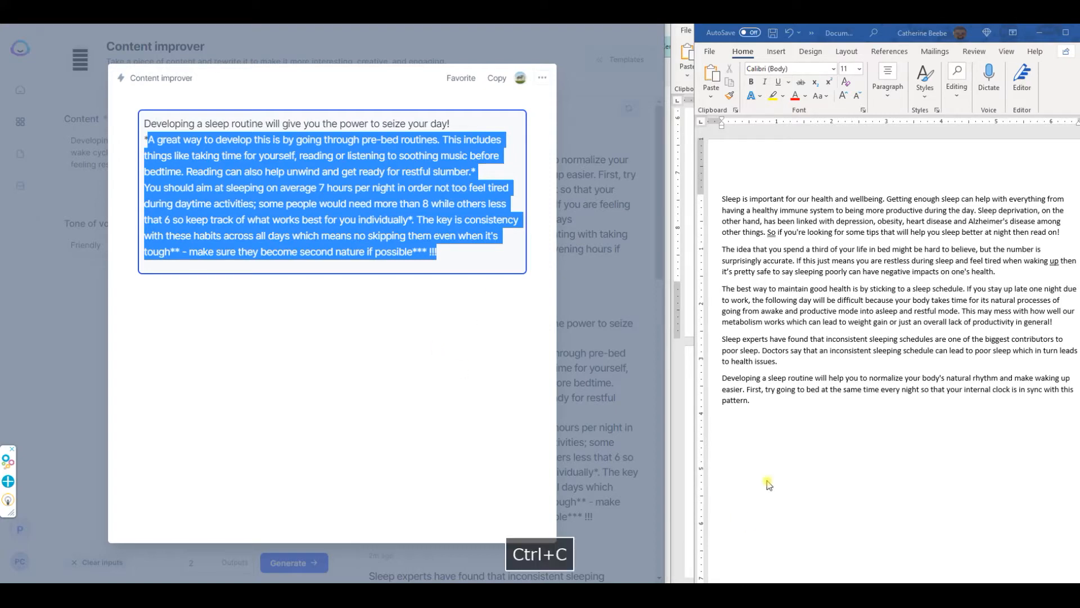
pyautogui.click(763, 404)
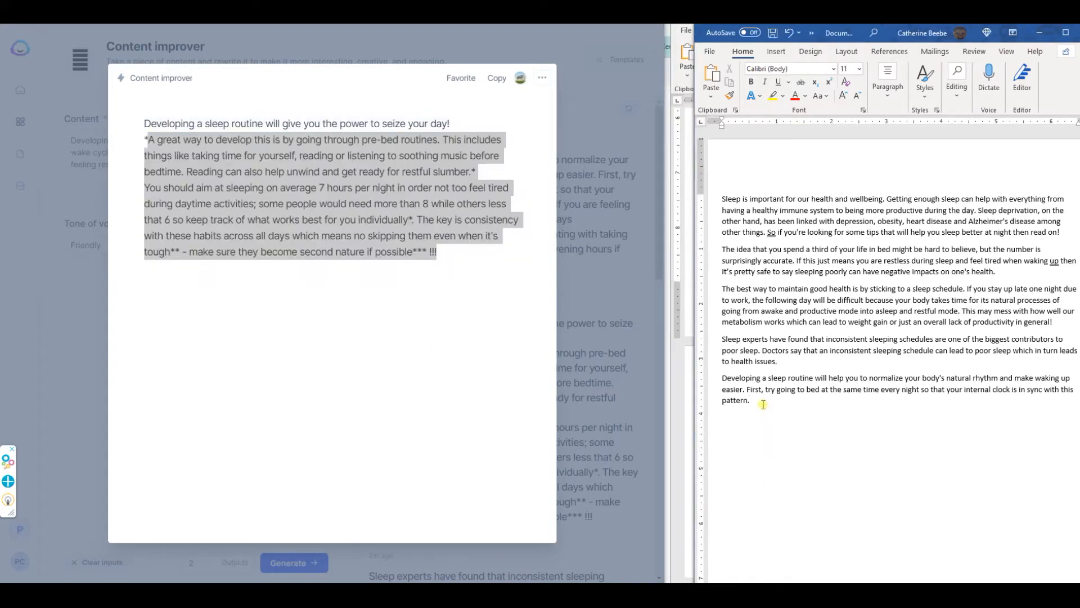
pyautogui.hotkey('ctrl', 'v')
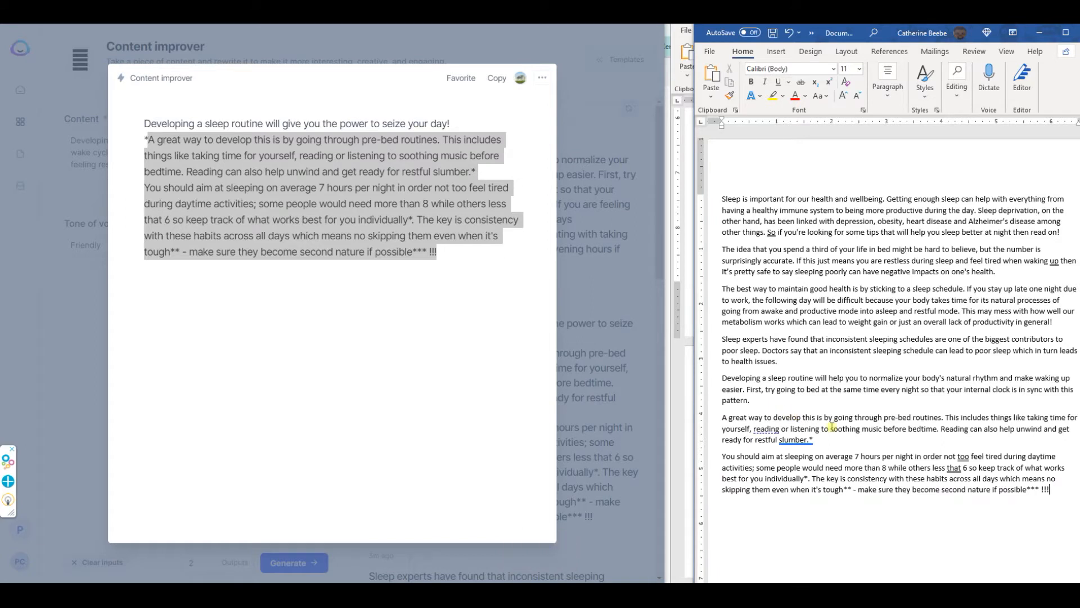
# Remove the asterisk after "restful slumber." in the Word draft and start a new paragraph at the draft's end
pyautogui.scroll(-3, 842, 414)
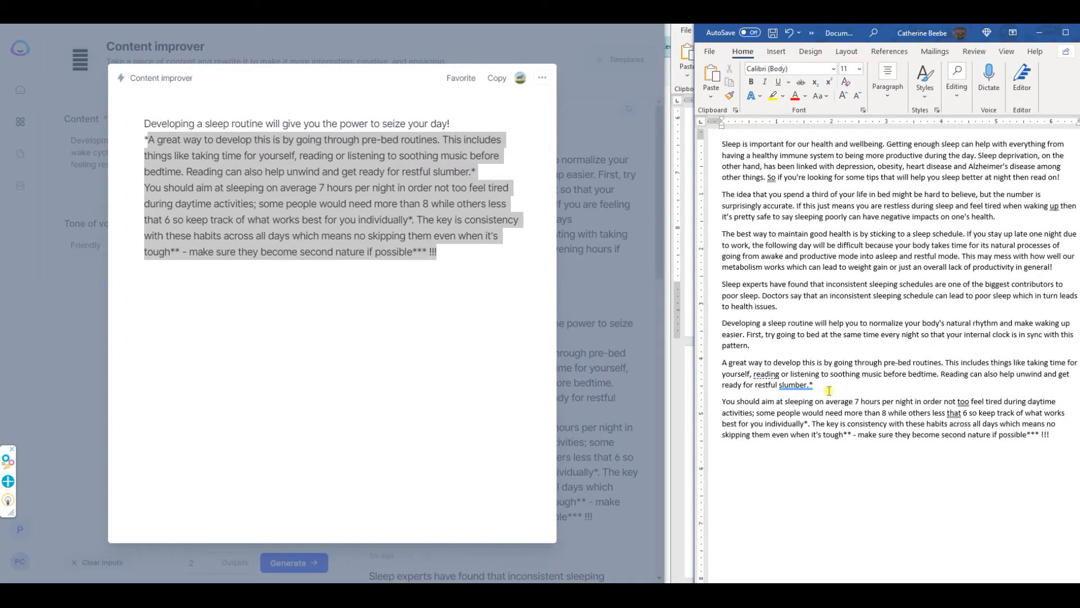
pyautogui.click(814, 357)
pyautogui.press('BackSpace')
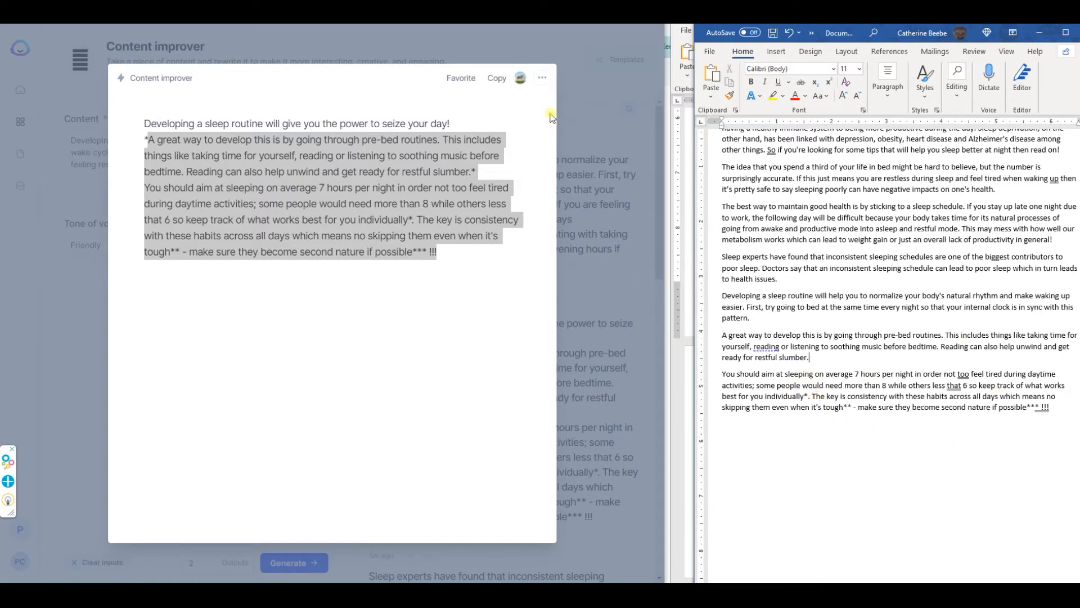
pyautogui.click(590, 132)
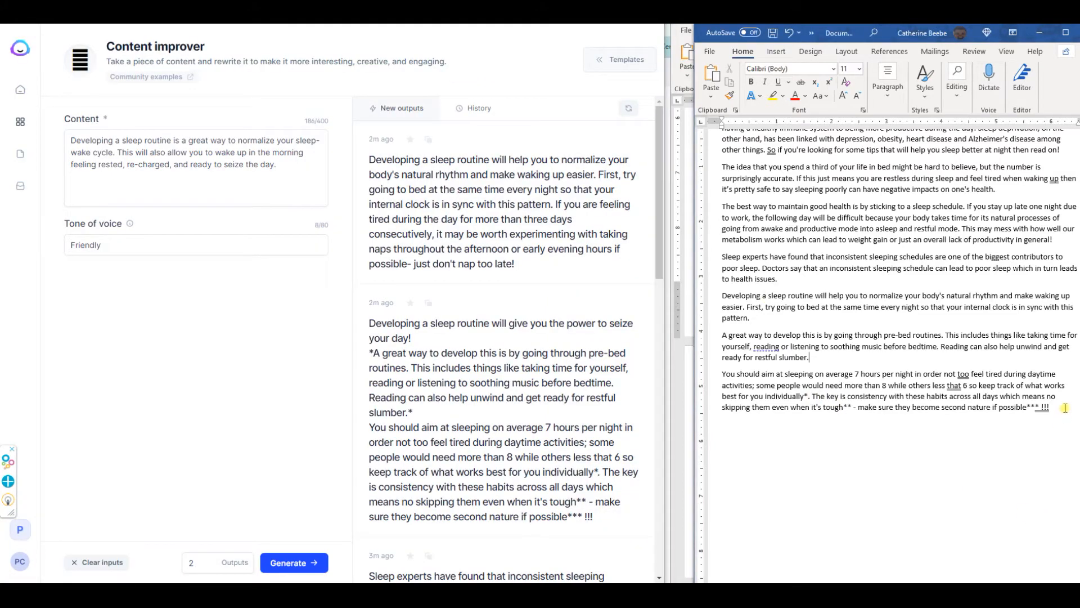
pyautogui.press('Return')
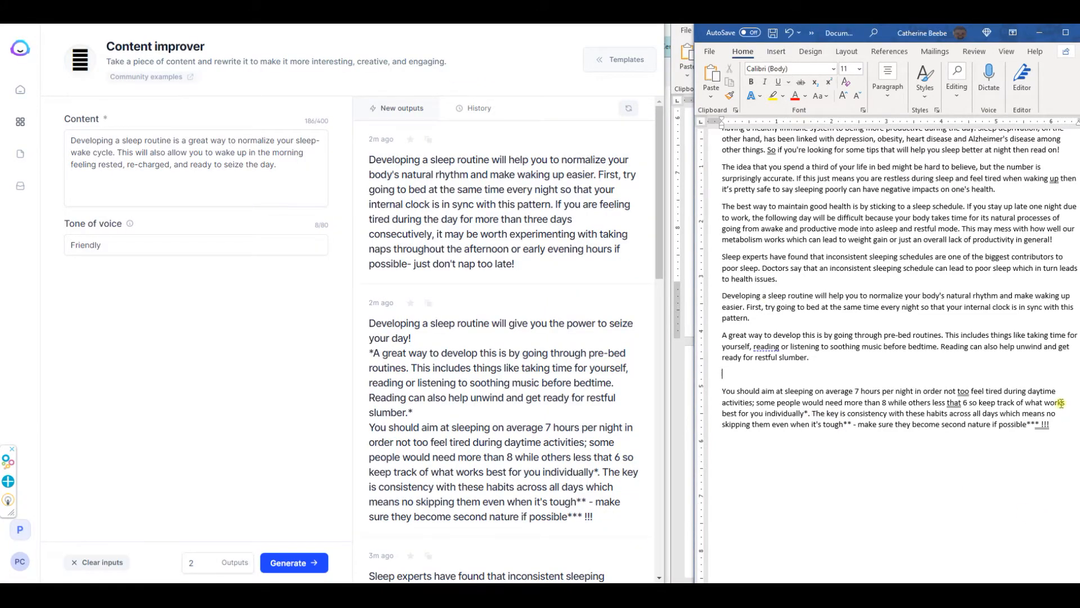
pyautogui.press('Delete')
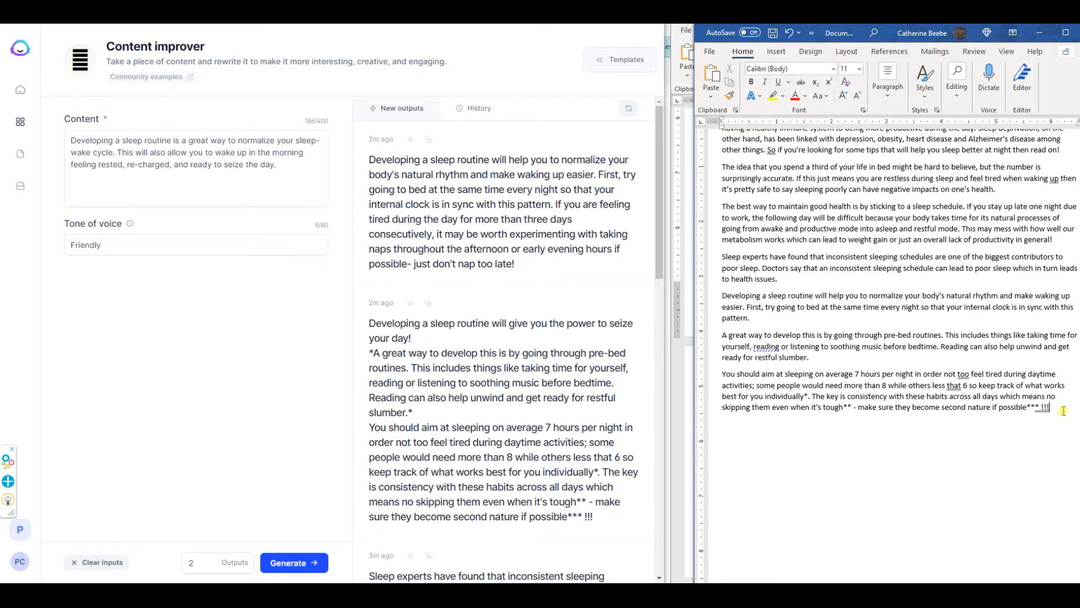
# Return to the original article in Word and copy the heading "Create the Right Sleeping Environment" with the paragraph directly below it
pyautogui.click(1040, 32)
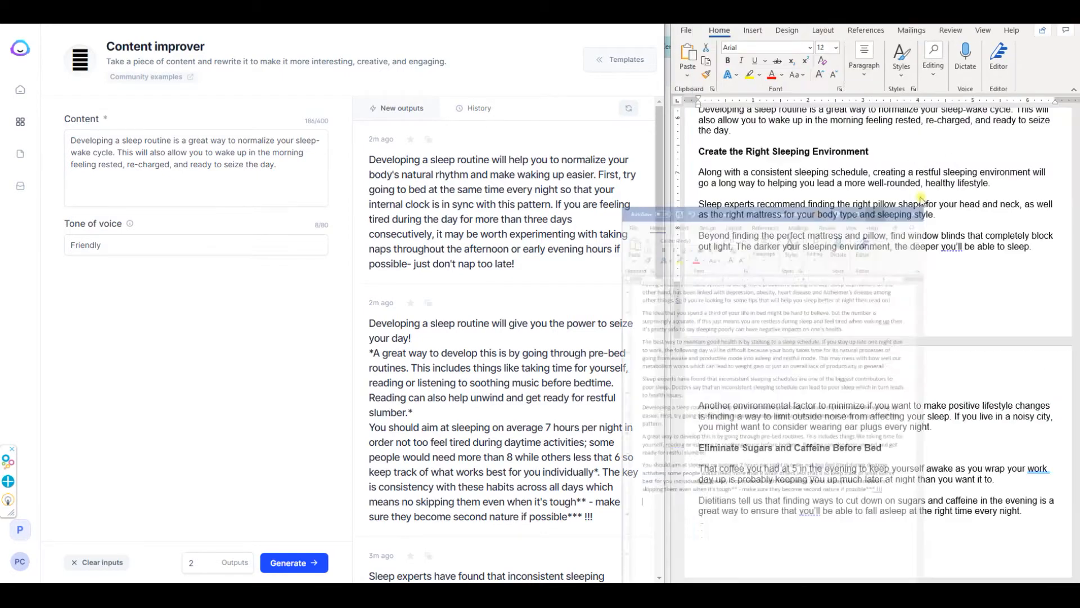
pyautogui.scroll(-1, 892, 279)
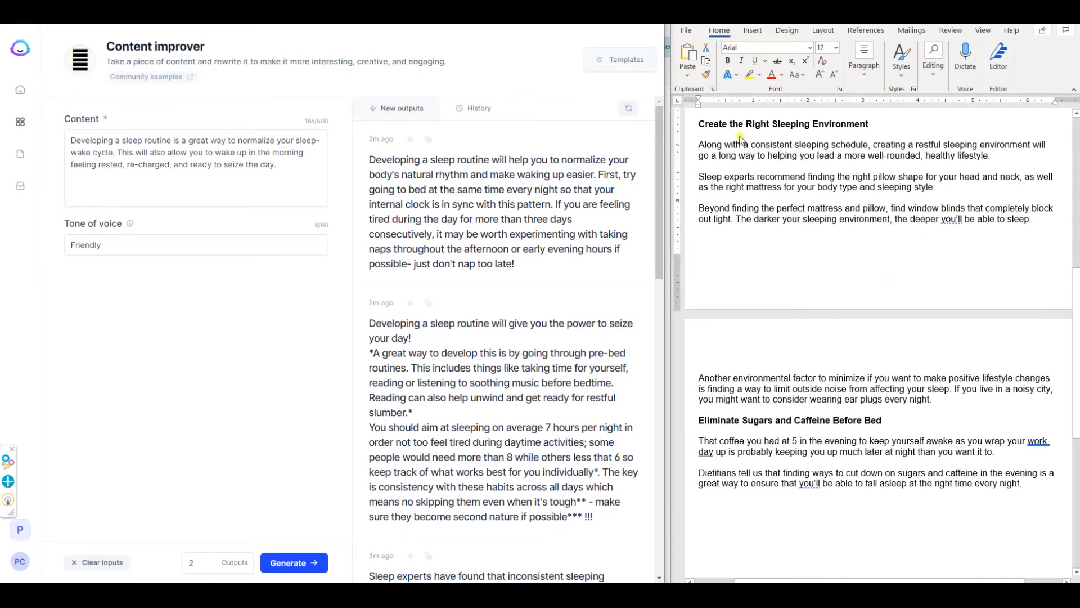
pyautogui.click(700, 124)
pyautogui.moveTo(699, 124); pyautogui.dragTo(993, 163)
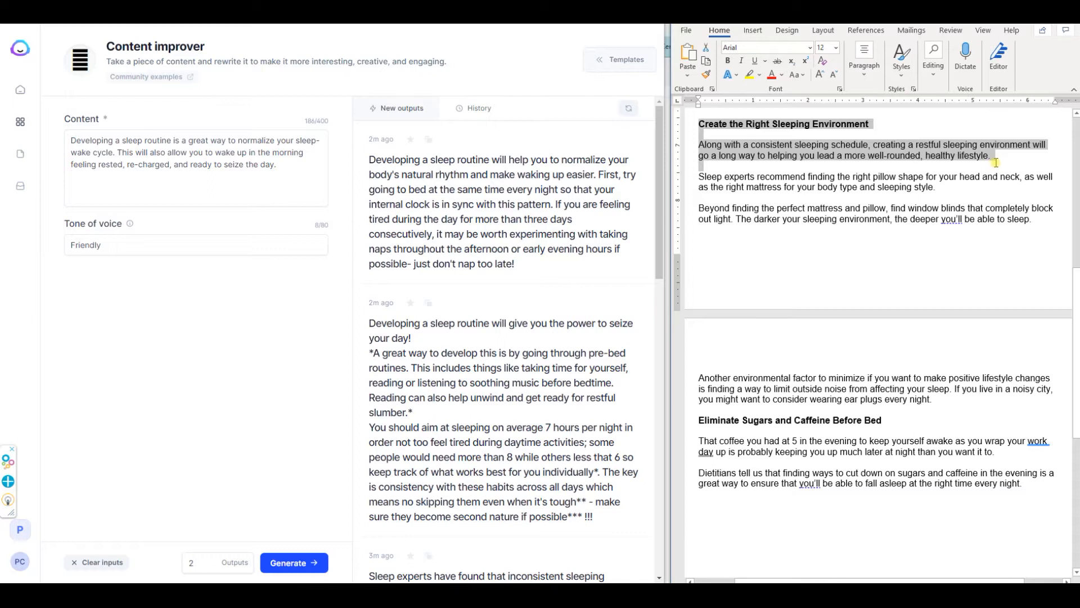
pyautogui.moveTo(996, 162); pyautogui.dragTo(997, 165)
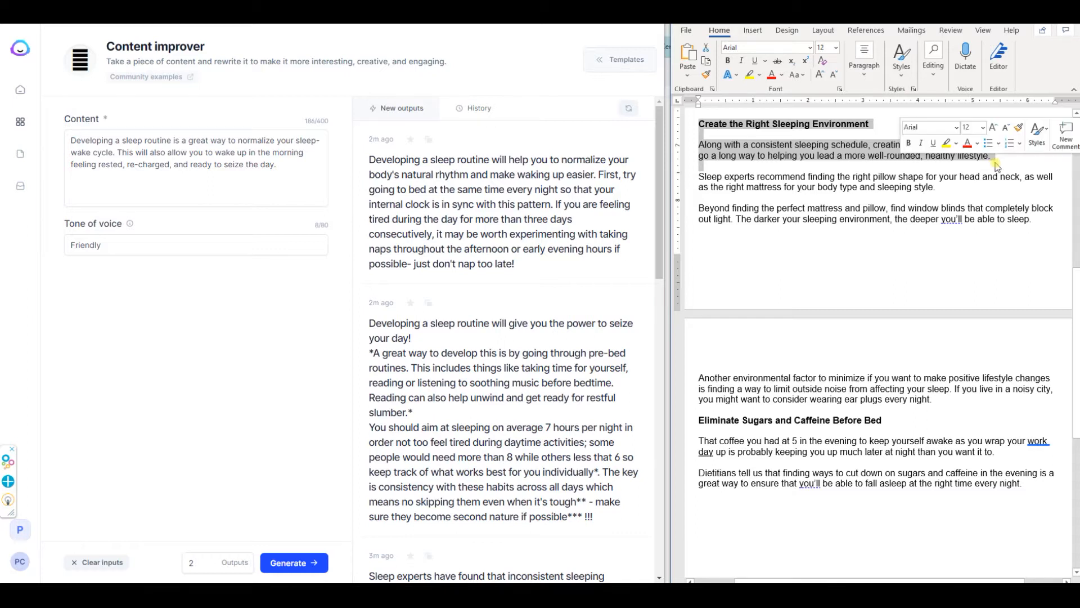
pyautogui.hotkey('ctrl', 'c')
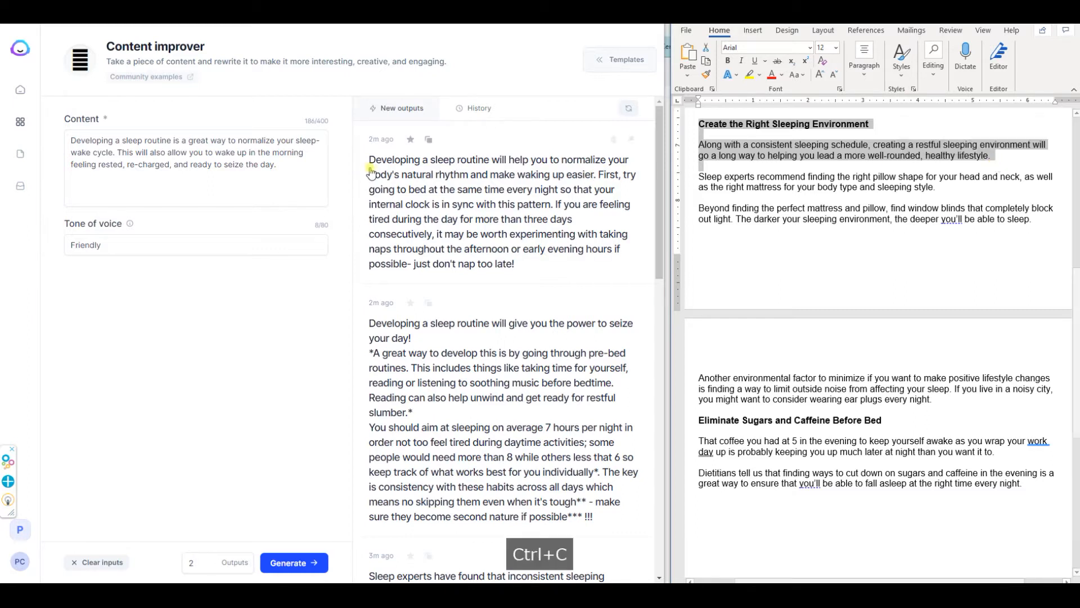
# In Jarvis, replace the Content improver text with the copied "Create the Right Sleeping Environment" passage and generate new outputs
pyautogui.click(297, 171)
pyautogui.moveTo(297, 170); pyautogui.dragTo(57, 132)
pyautogui.hotkey('ctrl', 'v')
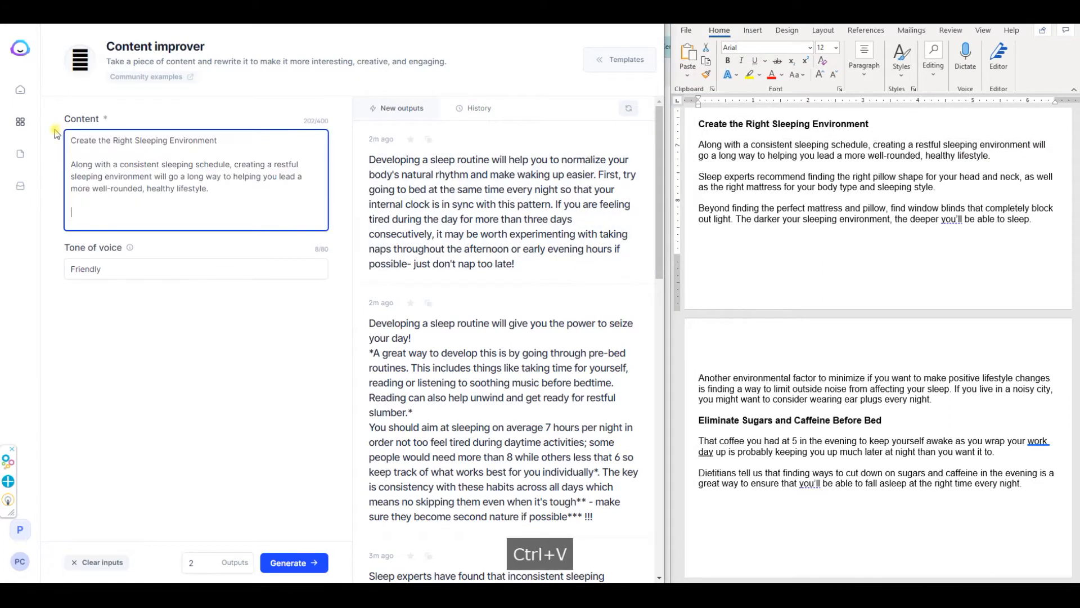
pyautogui.click(287, 563)
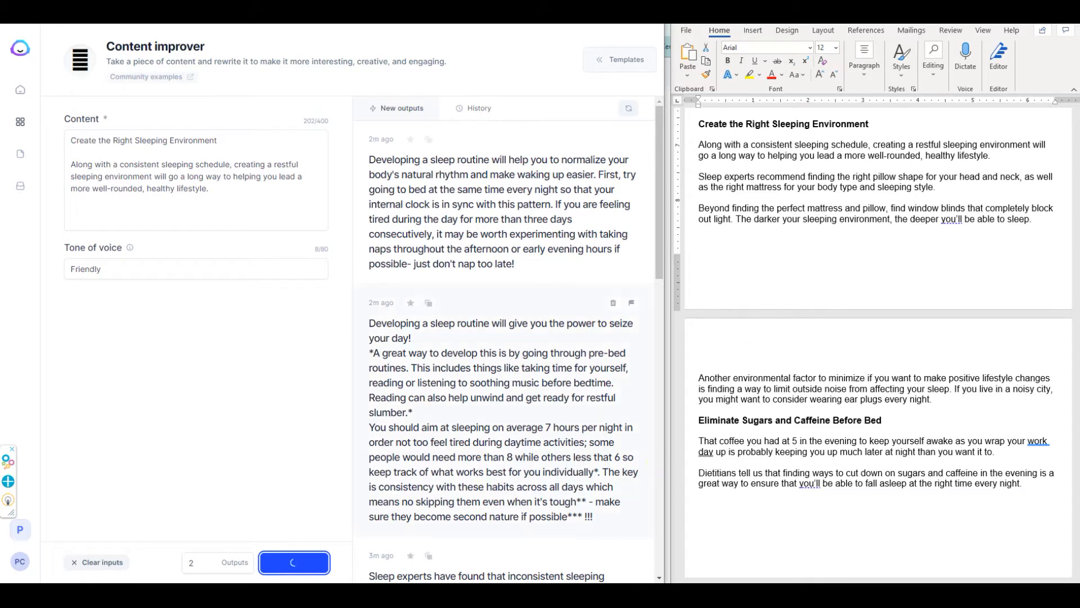
# Copy the first output and add it to the end of the Word draft under the heading line "Creating Your Sleeping Environment"
pyautogui.moveTo(481, 595)
pyautogui.click(531, 575)
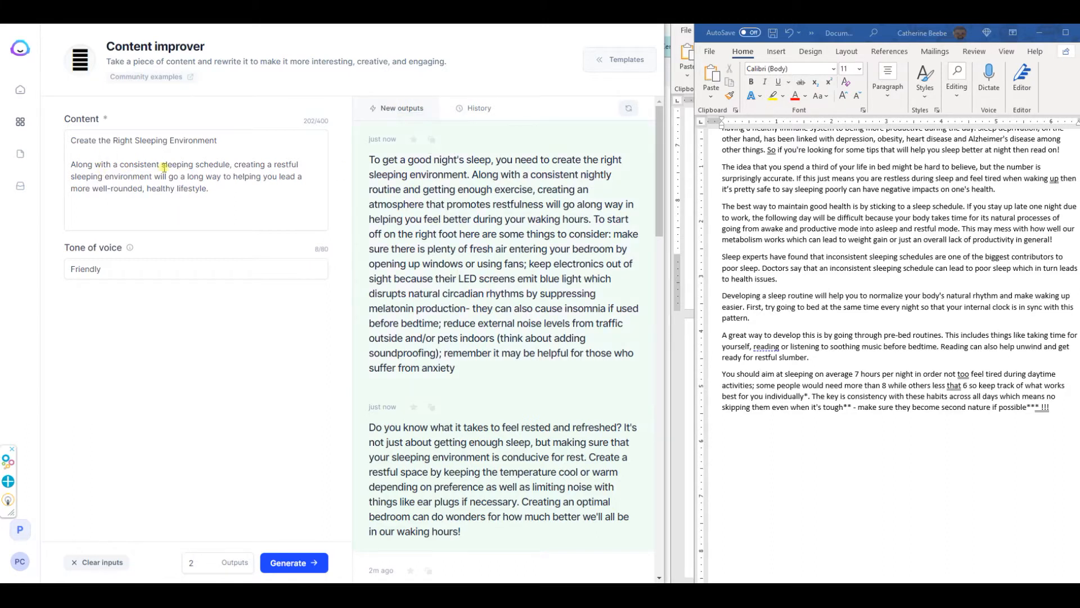
pyautogui.click(432, 142)
pyautogui.click(1064, 412)
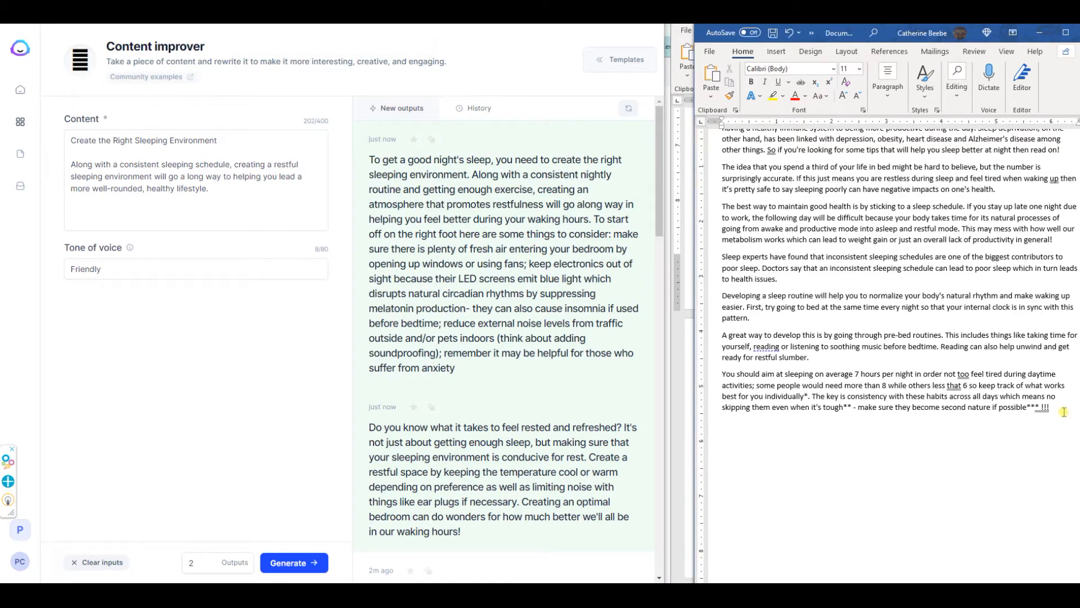
pyautogui.write('Creating ')
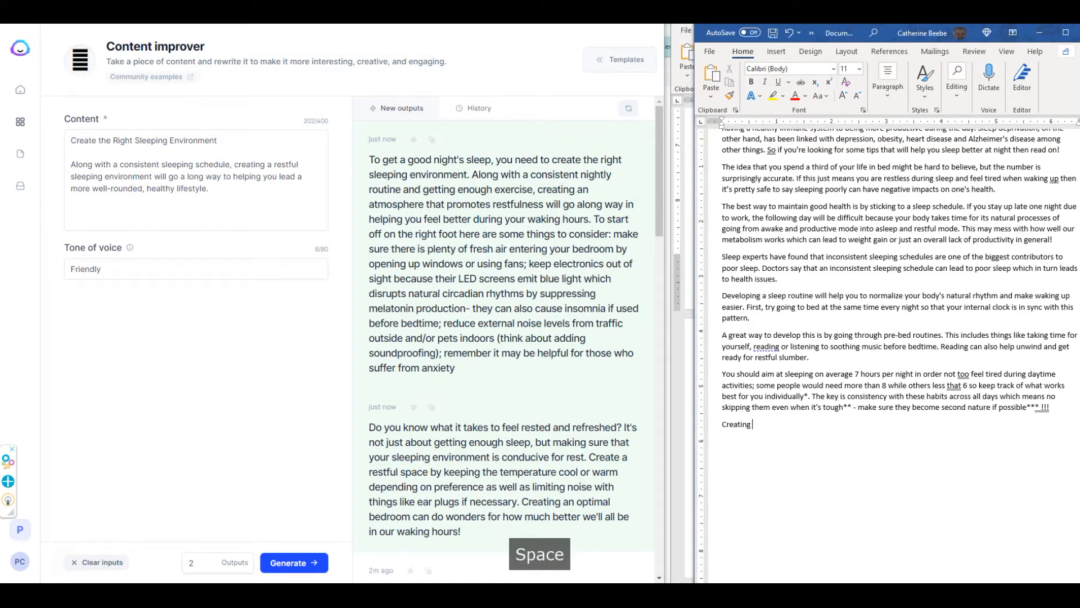
pyautogui.write('The Rig')
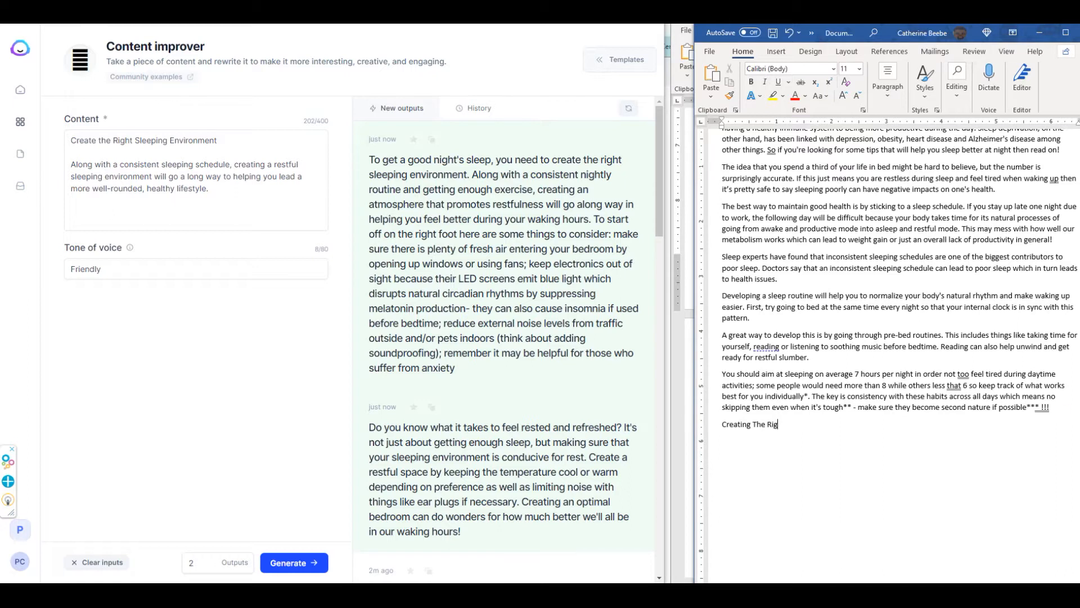
pyautogui.press('BackSpace')
pyautogui.press('BackSpace')
pyautogui.press('BackSpace')
pyautogui.press('BackSpace')
pyautogui.press('BackSpace')
pyautogui.write('Your Sleeping S')
pyautogui.hotkey('ctrl', 'v')
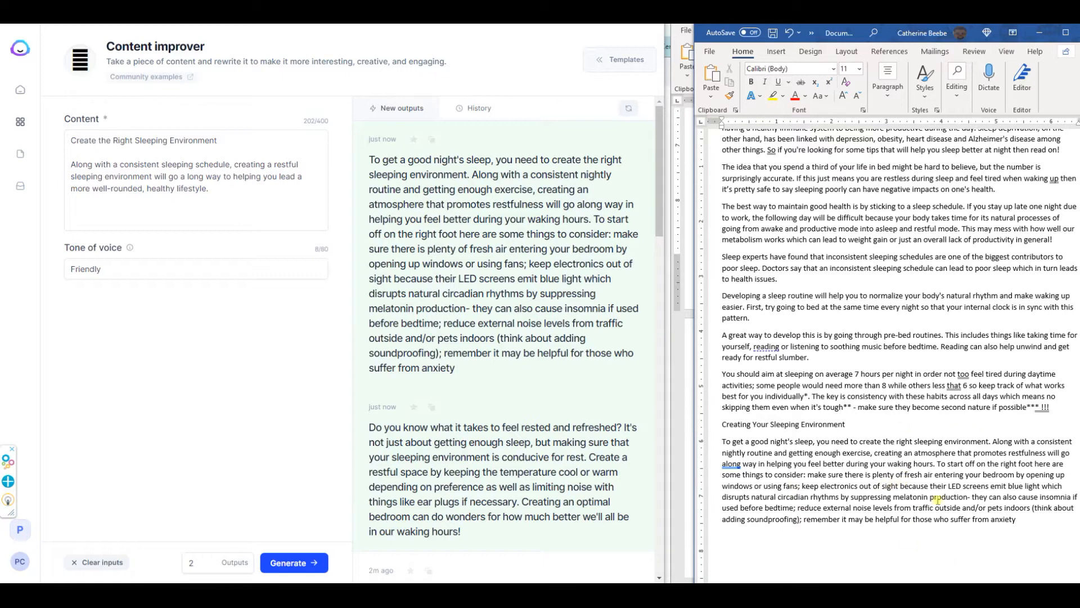
# Split the added text into a new paragraph starting at "To start off on the right foot"
pyautogui.click(937, 463)
pyautogui.press('Return')
pyautogui.press('Delete')
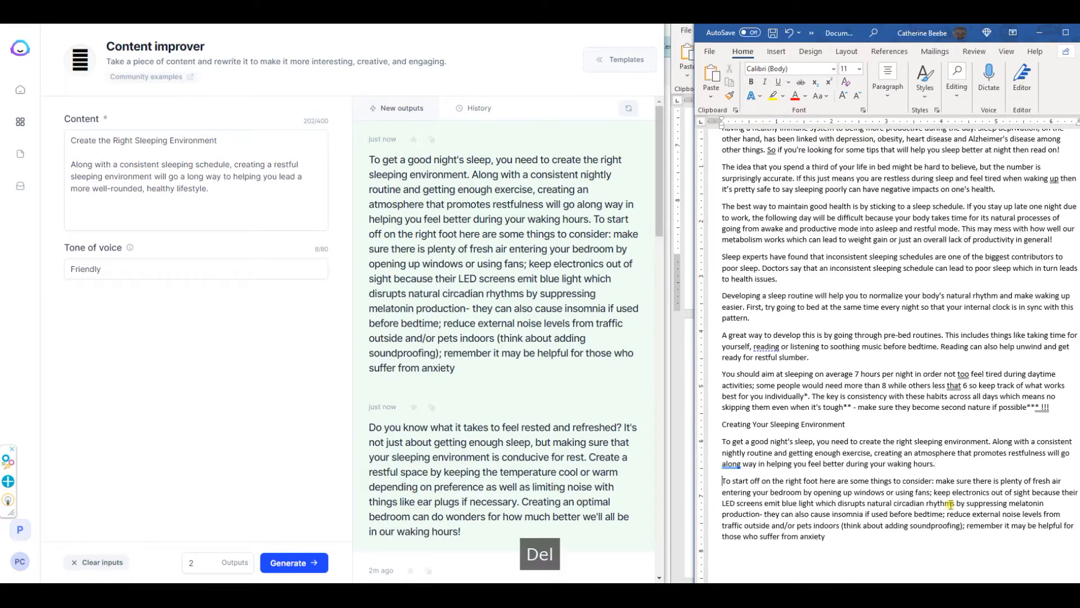
# Return to the original article in Word and copy the two paragraphs starting "Sleep experts recommend" and "Beyond finding the perfect mattress"
pyautogui.click(1040, 33)
pyautogui.scroll(-2, 838, 273)
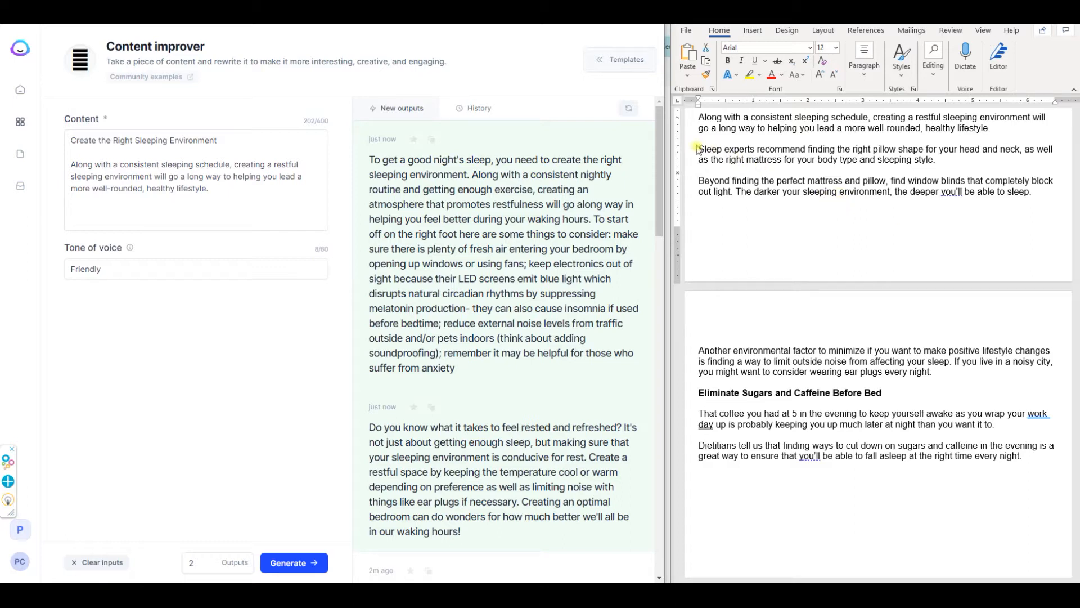
pyautogui.moveTo(696, 150); pyautogui.dragTo(701, 201)
pyautogui.hotkey('ctrl', 'c')
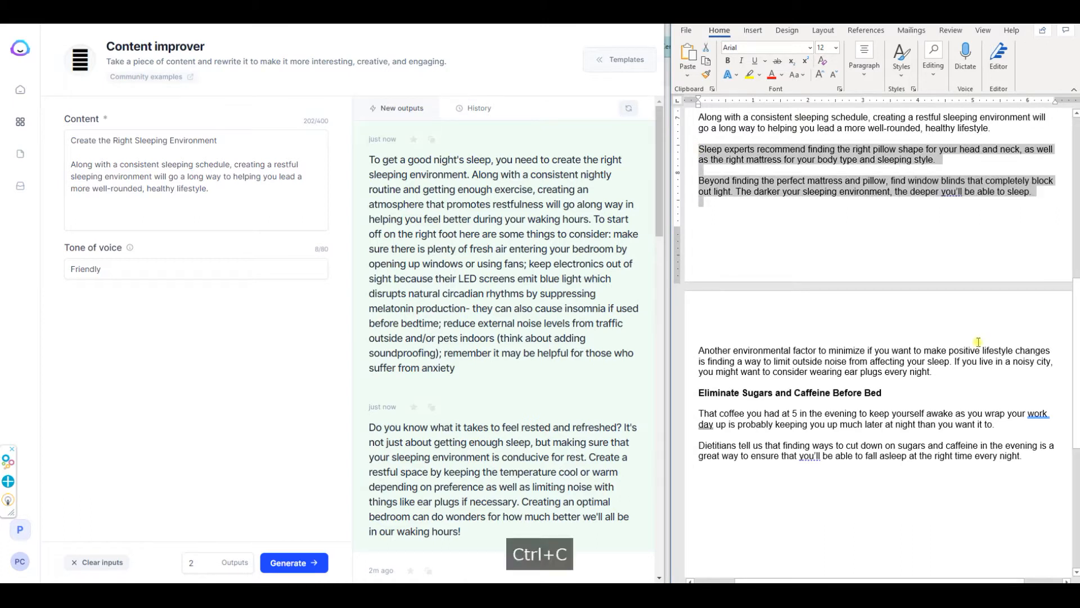
# In Jarvis, replace the Content improver text with the two copied pillow, mattress and window-blind paragraphs and generate new outputs
pyautogui.moveTo(230, 192); pyautogui.dragTo(46, 145)
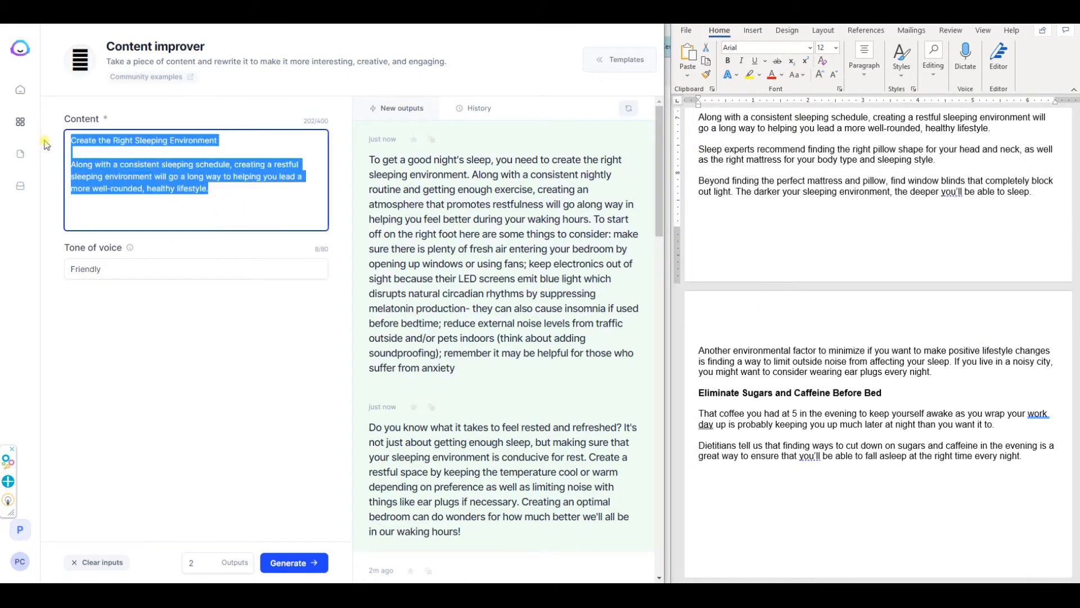
pyautogui.hotkey('ctrl', 'v')
pyautogui.click(290, 562)
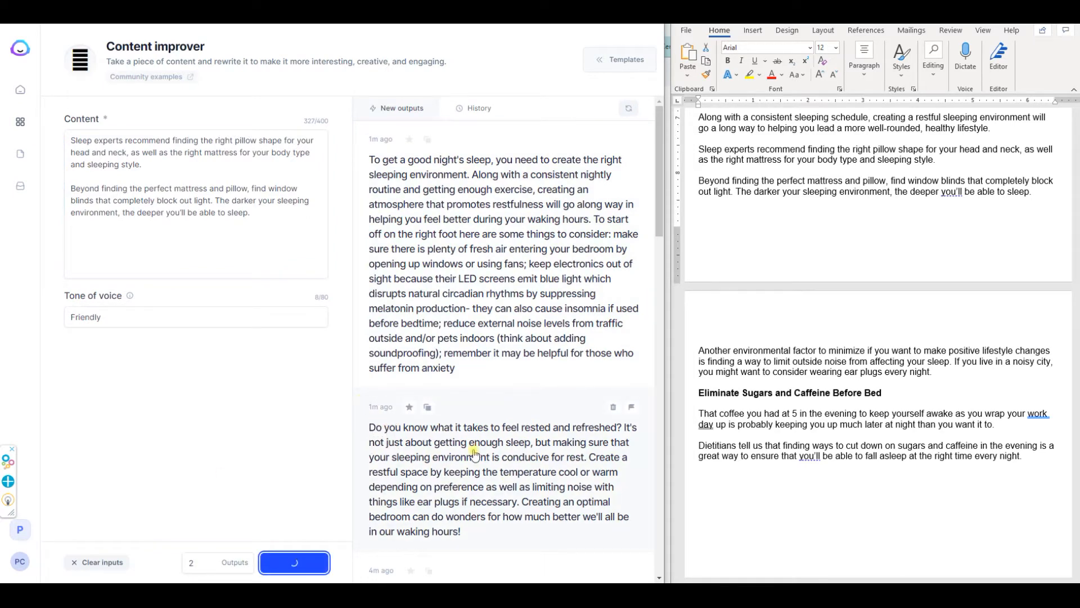
# Switch back to the Word draft and end its last sentence with a period after "anxiety"
pyautogui.click(481, 594)
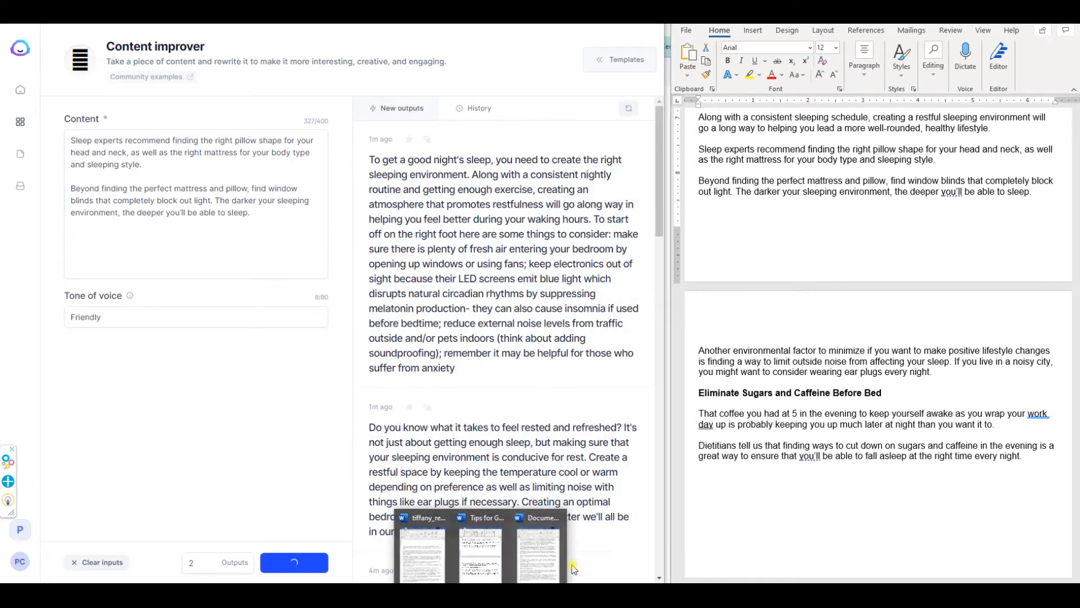
pyautogui.click(531, 559)
pyautogui.scroll(-5, 863, 374)
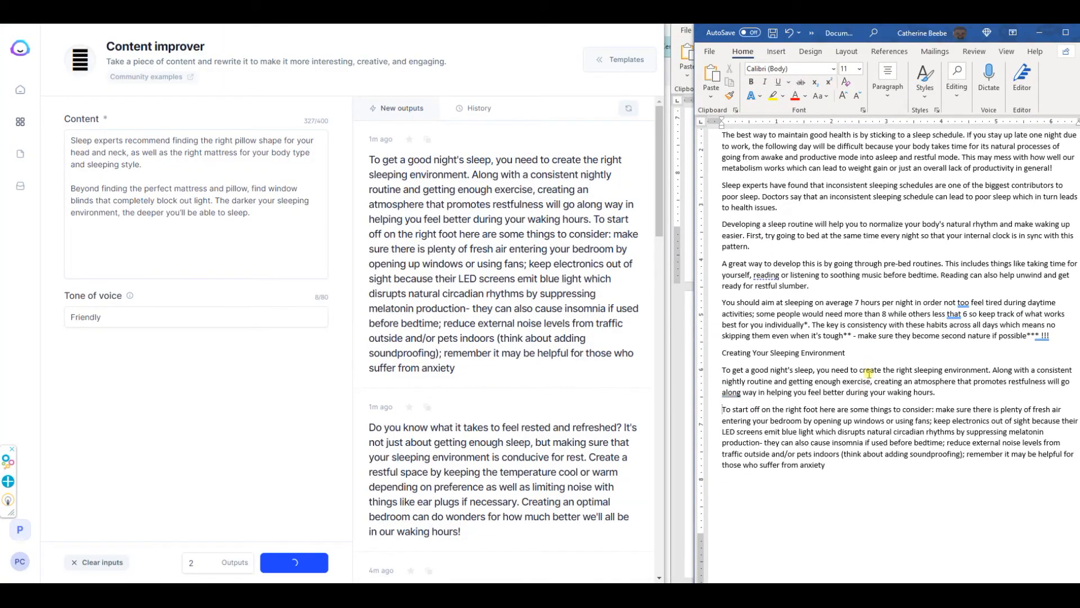
pyautogui.click(839, 471)
pyautogui.write('.')
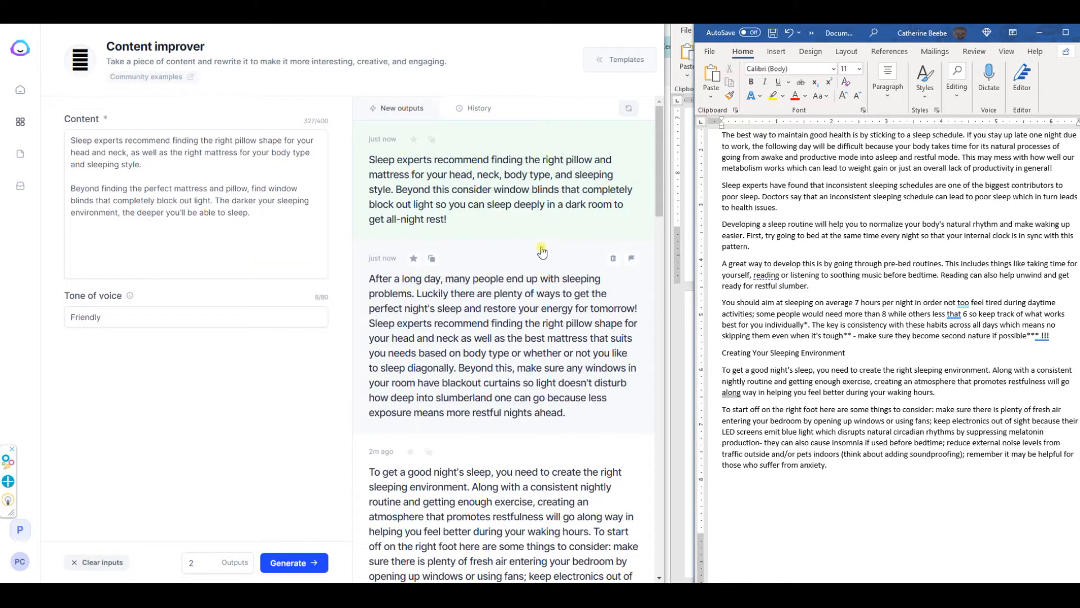
# Copy the first output, starting "Sleep experts recommend finding the right pillow", and add it as a new paragraph ending the Word draft
pyautogui.press('Return')
pyautogui.click(432, 139)
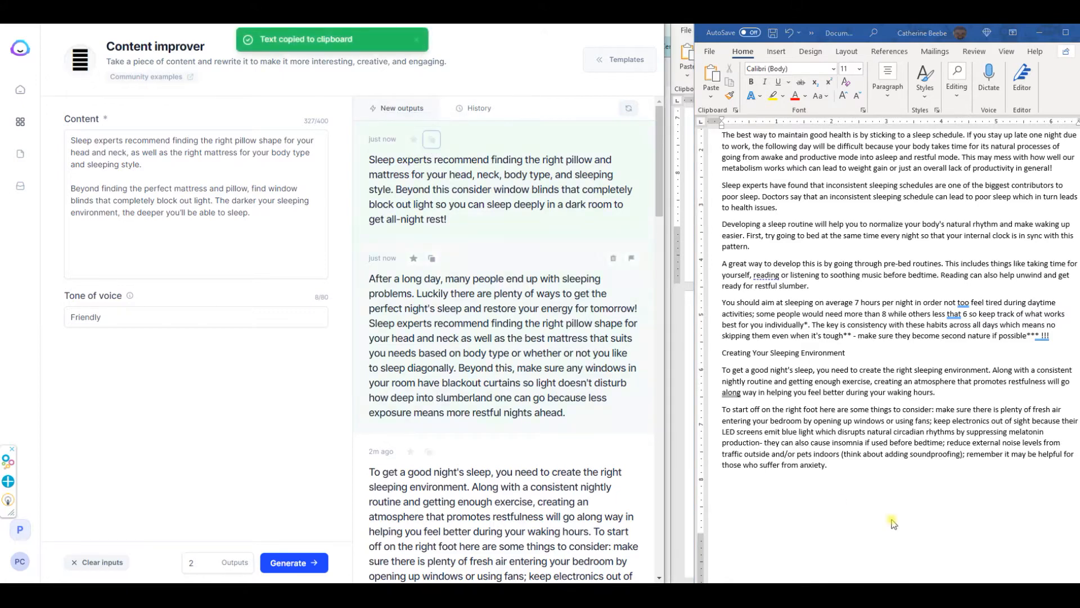
pyautogui.click(852, 471)
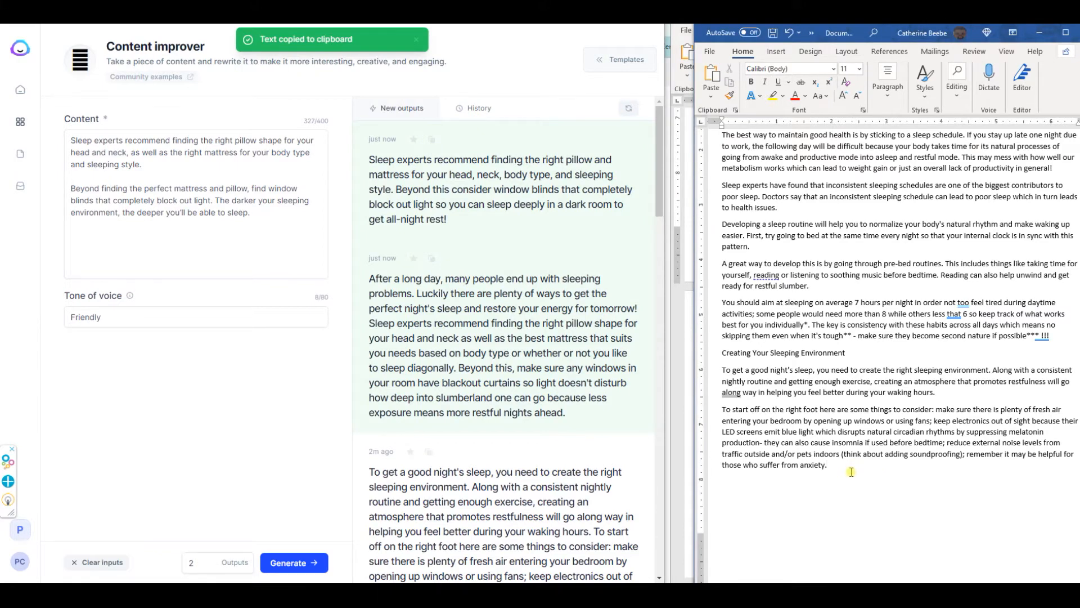
pyautogui.press('Return')
pyautogui.hotkey('ctrl', 'v')
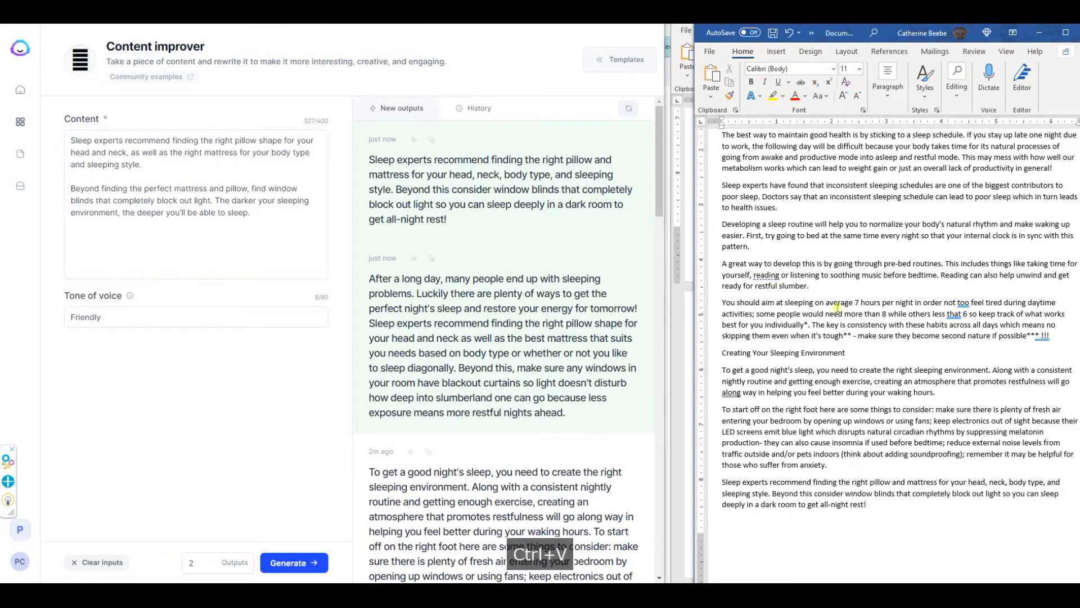
# Return to the original article in Word and find the section headed "Eliminate Sugars and Caffeine Before Bed"
pyautogui.click(1039, 32)
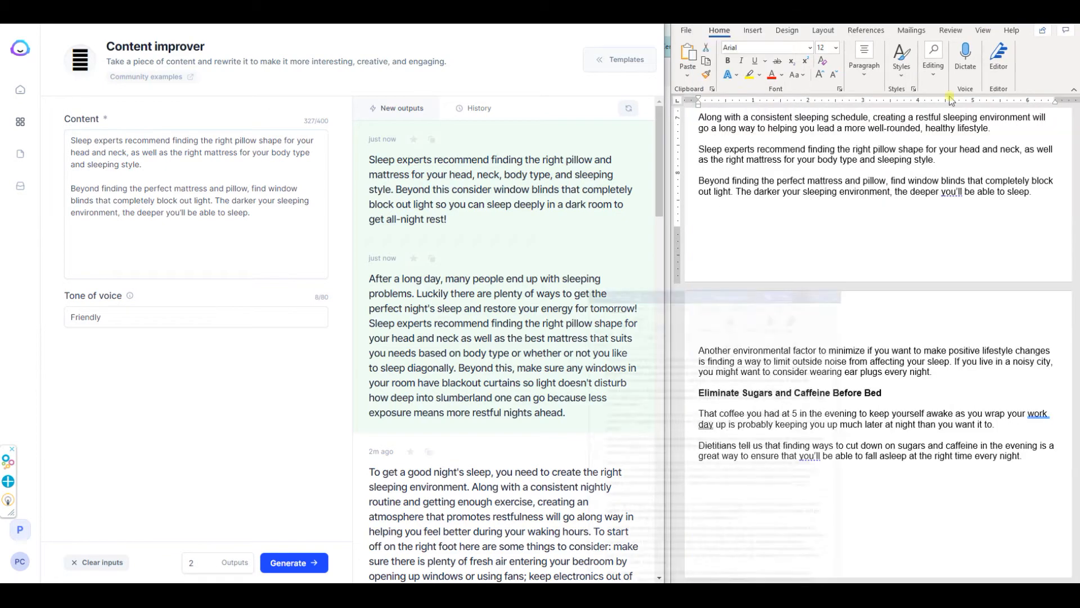
pyautogui.scroll(-4, 878, 236)
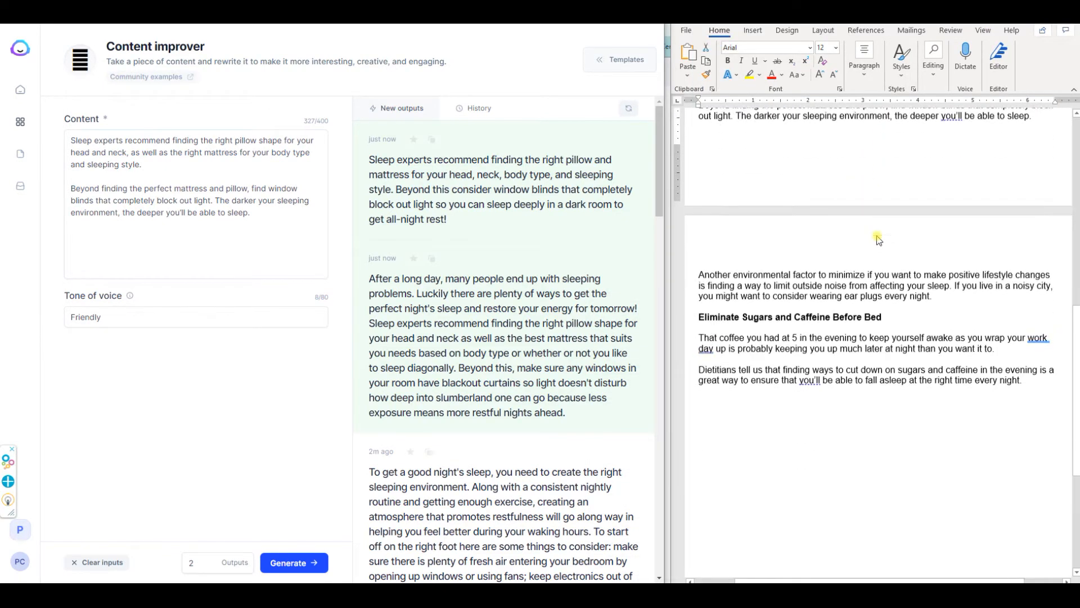
pyautogui.moveTo(545, 332)
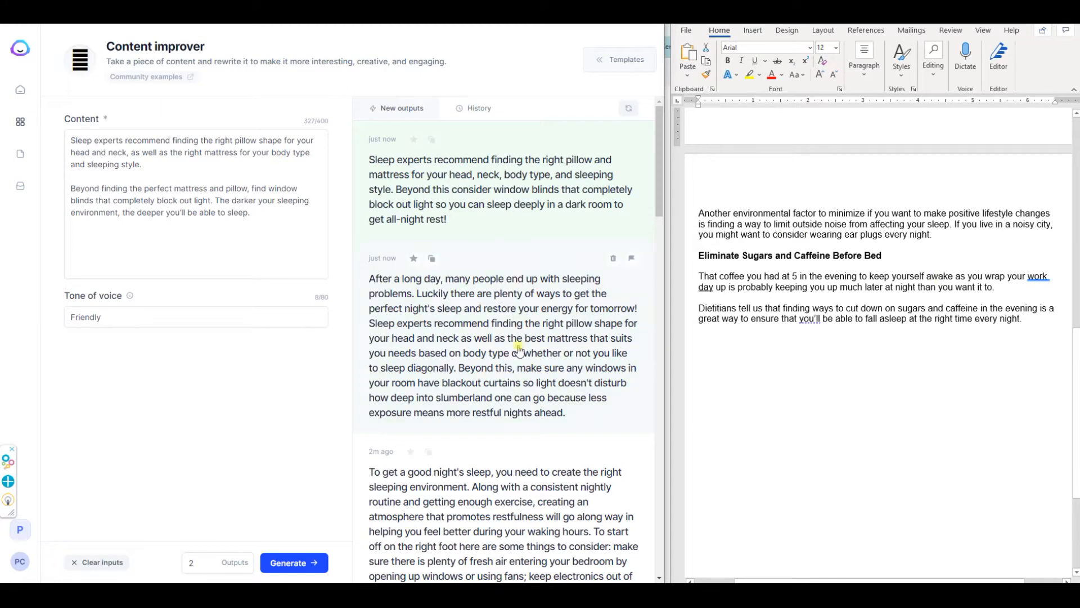
pyautogui.scroll(-1, 446, 442)
pyautogui.scroll(-1, 446, 441)
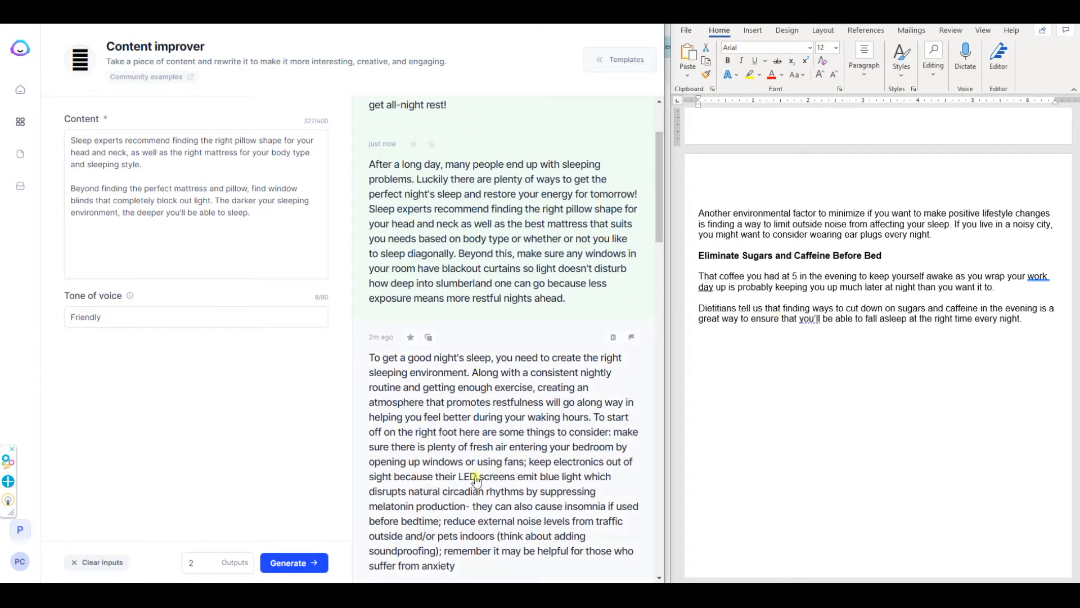
pyautogui.scroll(1, 827, 354)
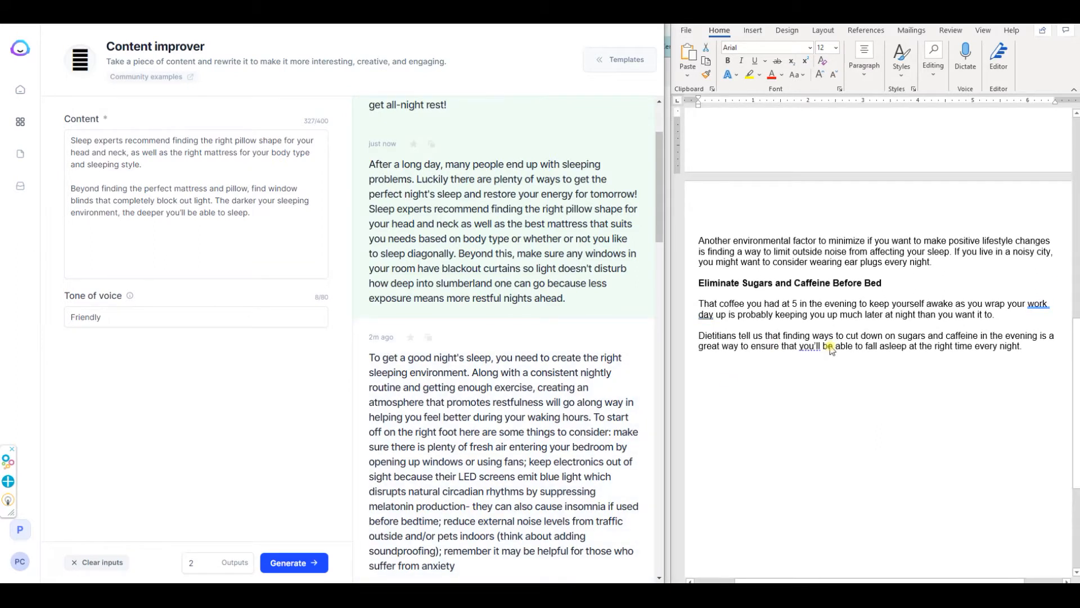
pyautogui.scroll(-2, 832, 349)
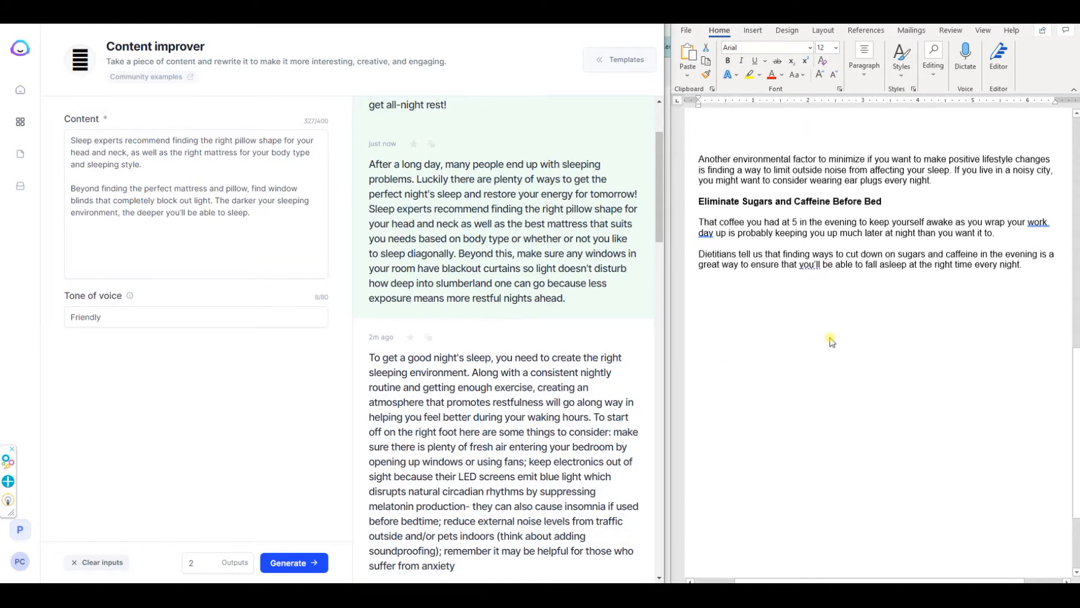
# Try to replace the Content improver text in Jarvis with the article's "Eliminate Sugars and Caffeine Before Bed" section
pyautogui.click(703, 202)
pyautogui.moveTo(701, 201); pyautogui.dragTo(1016, 226)
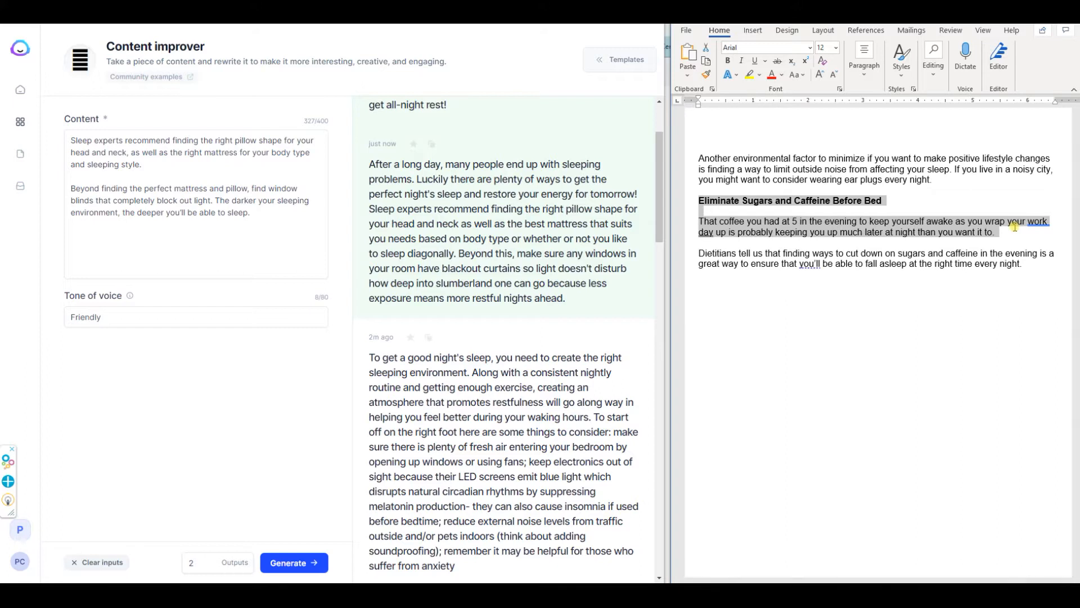
pyautogui.moveTo(1015, 227); pyautogui.dragTo(1032, 275)
pyautogui.scroll(-5, 994, 296)
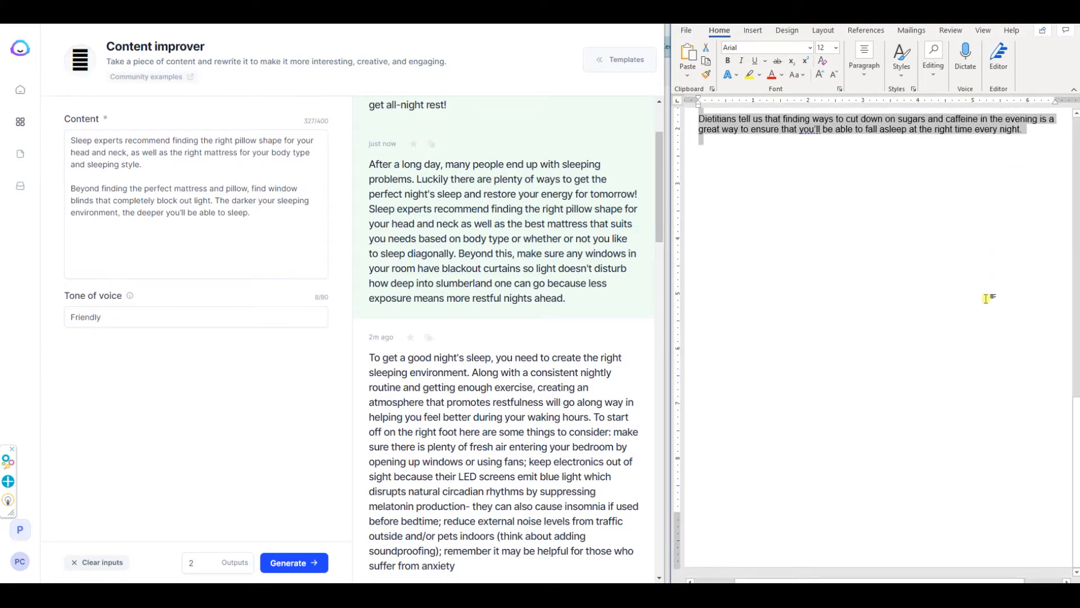
pyautogui.moveTo(276, 224); pyautogui.dragTo(12, 138)
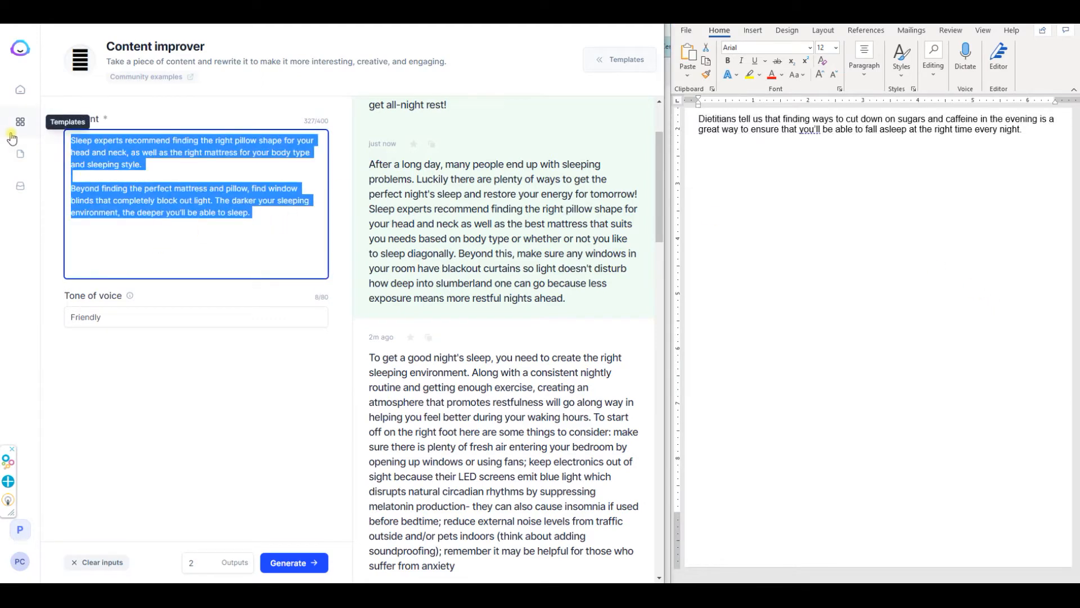
pyautogui.hotkey('ctrl', 'v')
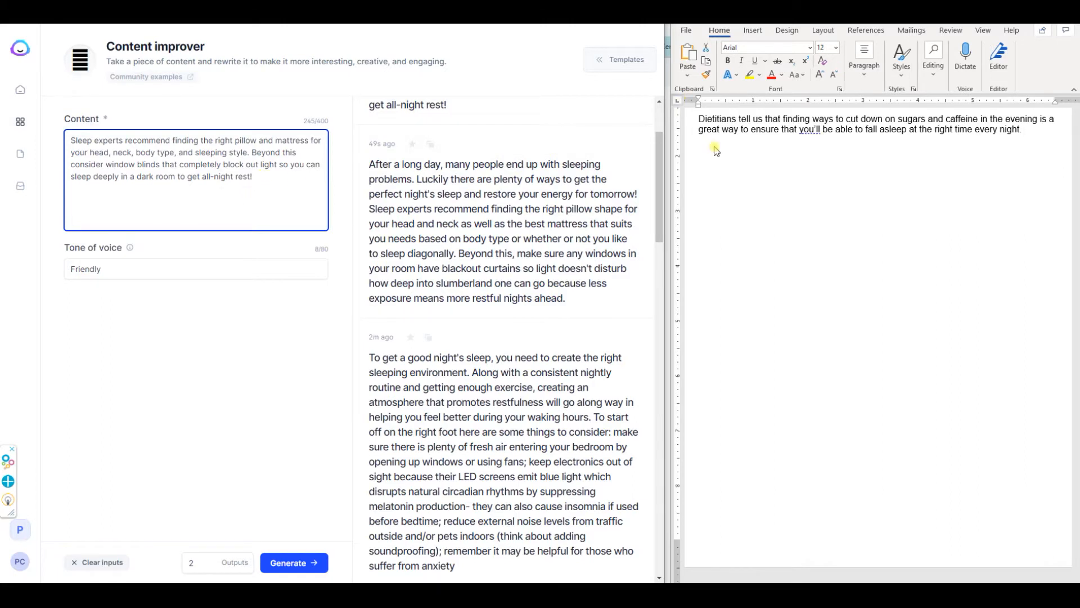
# Copy the "Eliminate Sugars and Caffeine Before Bed" heading and its two paragraphs from the original article
pyautogui.scroll(3, 715, 150)
pyautogui.scroll(2, 714, 150)
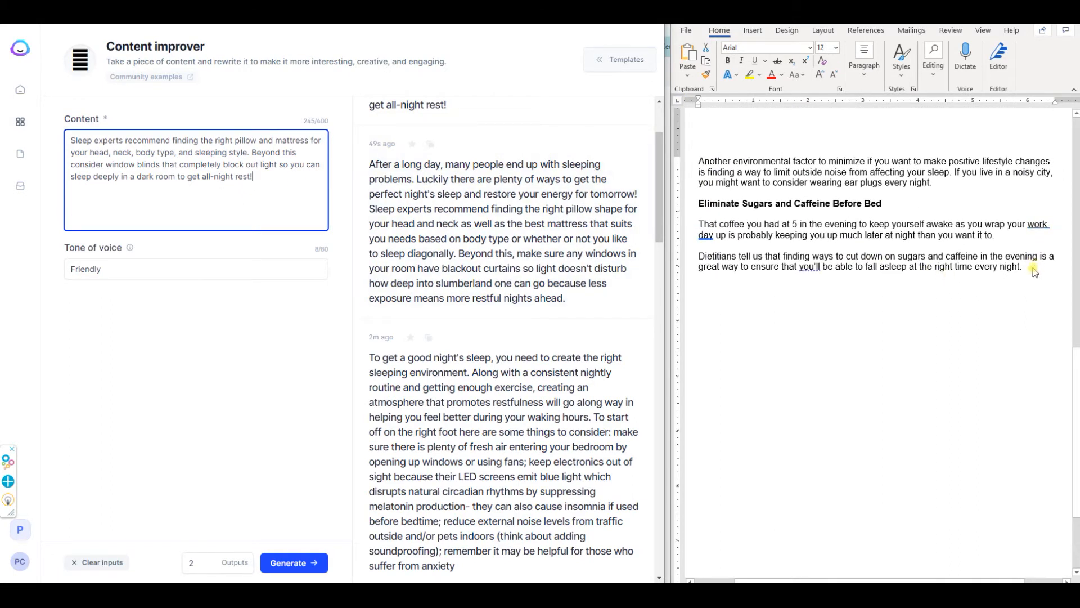
pyautogui.moveTo(1033, 270); pyautogui.dragTo(810, 228)
pyautogui.hotkey('ctrl', 'c')
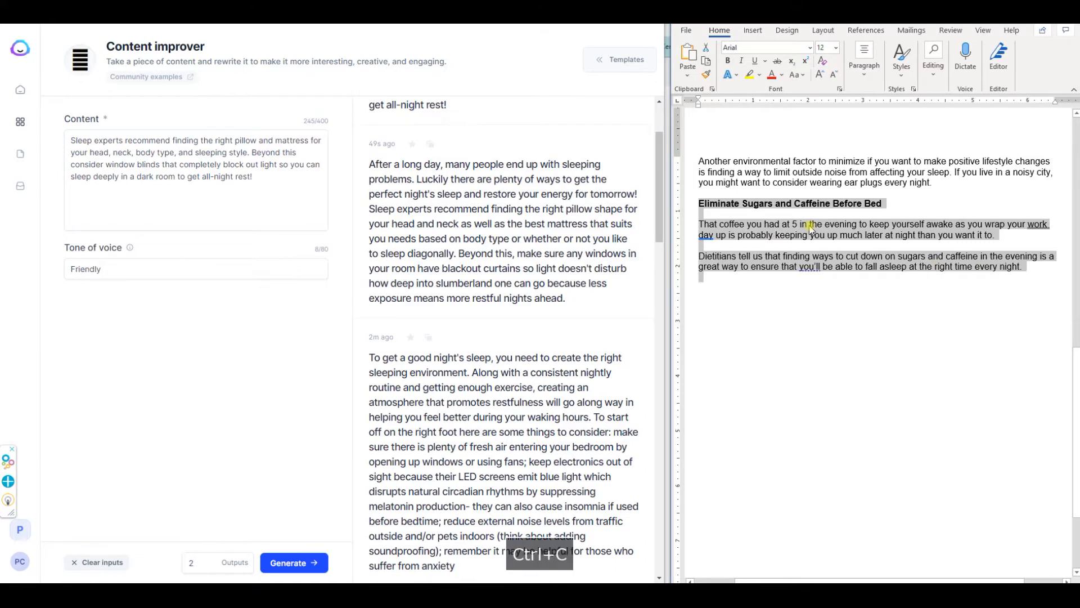
# In Jarvis, replace the Content improver text with the copied sugar and caffeine section and generate new outputs
pyautogui.click(293, 189)
pyautogui.moveTo(247, 170); pyautogui.dragTo(35, 145)
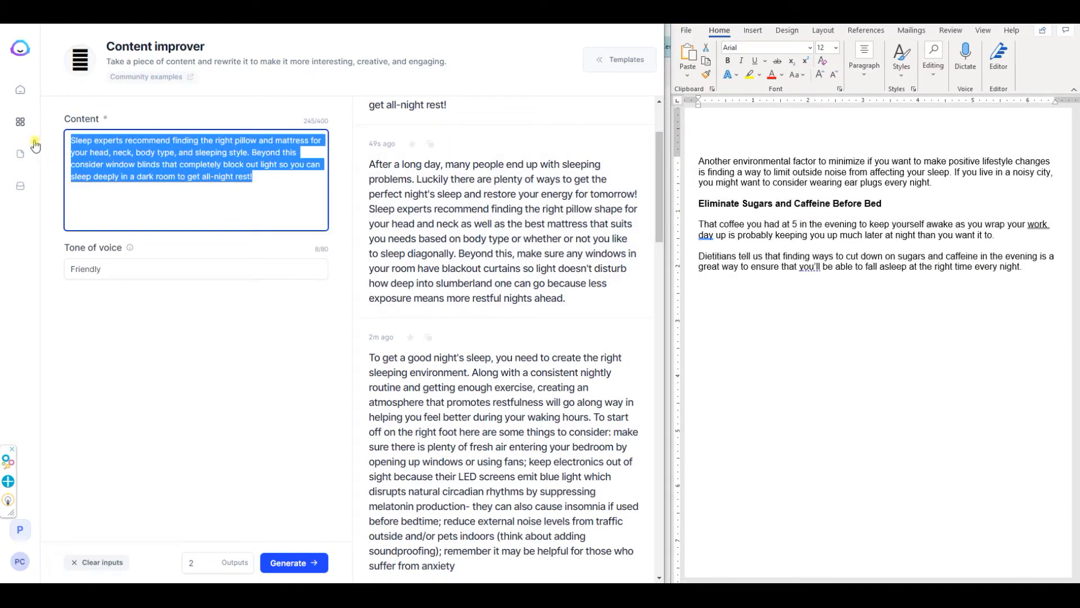
pyautogui.hotkey('ctrl', 'v')
pyautogui.click(294, 563)
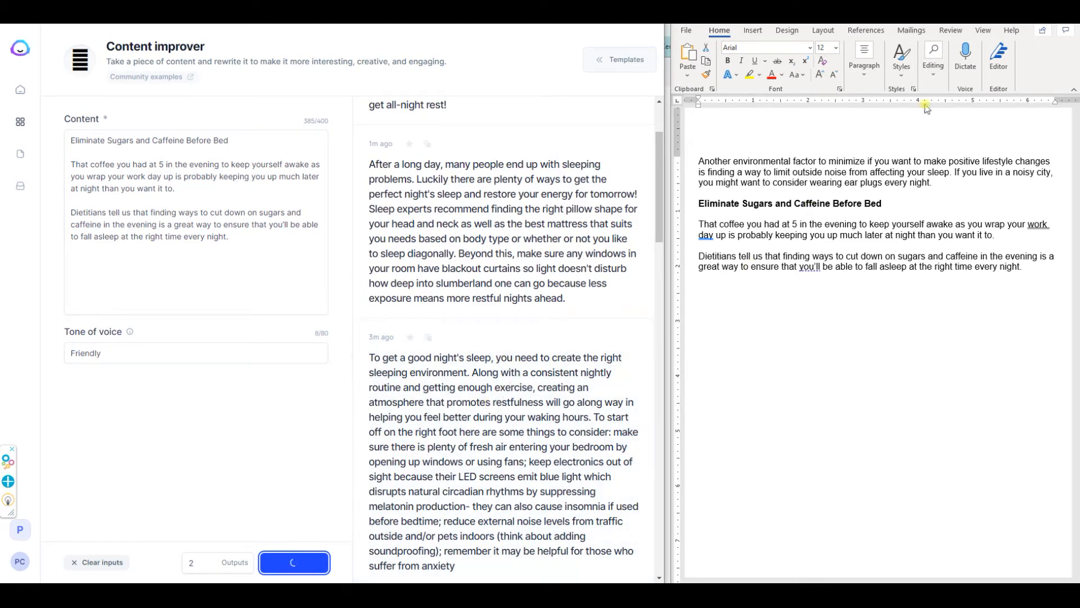
# Minimize the original article and bring the Word draft with the rewritten paragraphs back beside Jarvis
pyautogui.moveTo(867, 12); pyautogui.dragTo(877, 100)
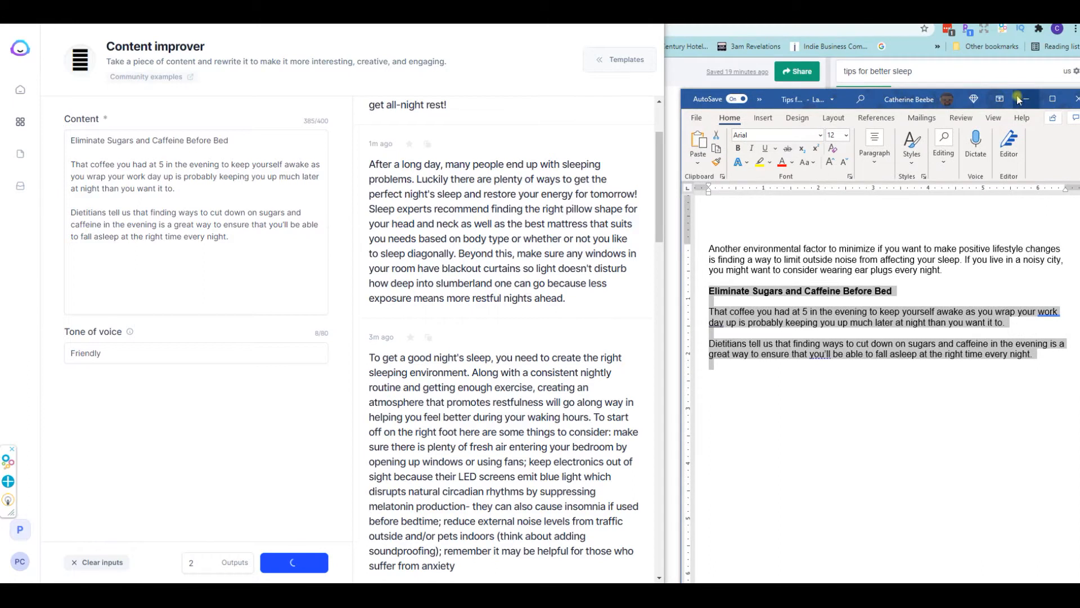
pyautogui.click(1026, 99)
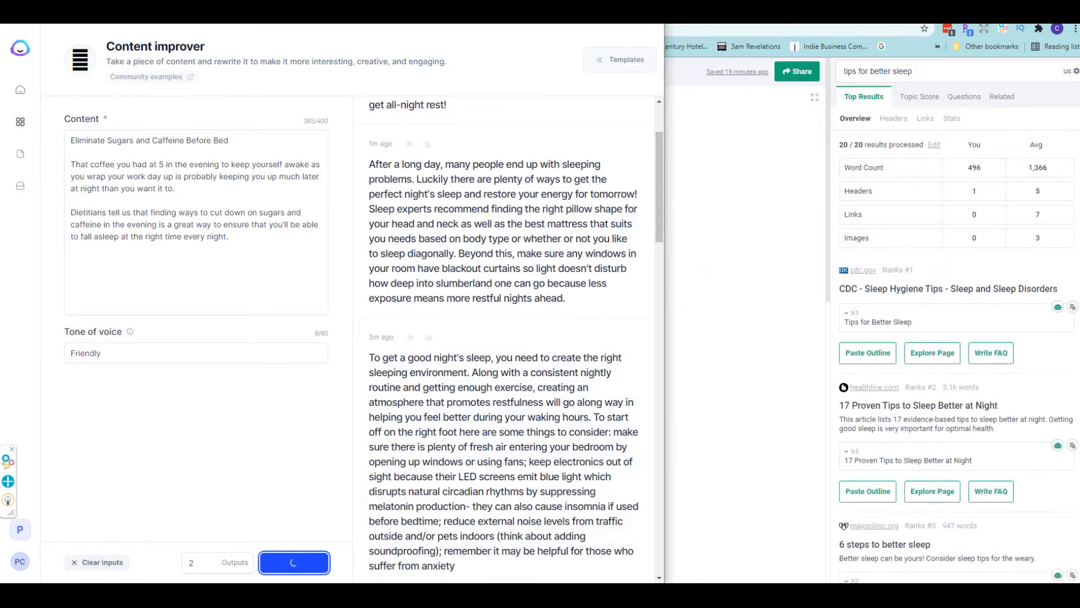
pyautogui.moveTo(490, 570)
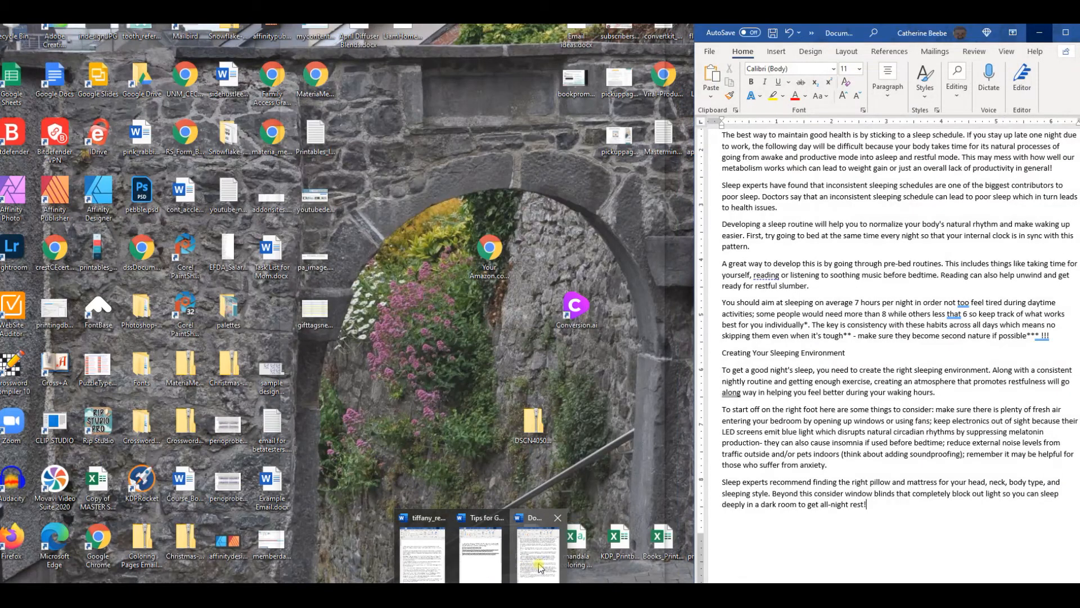
pyautogui.click(538, 554)
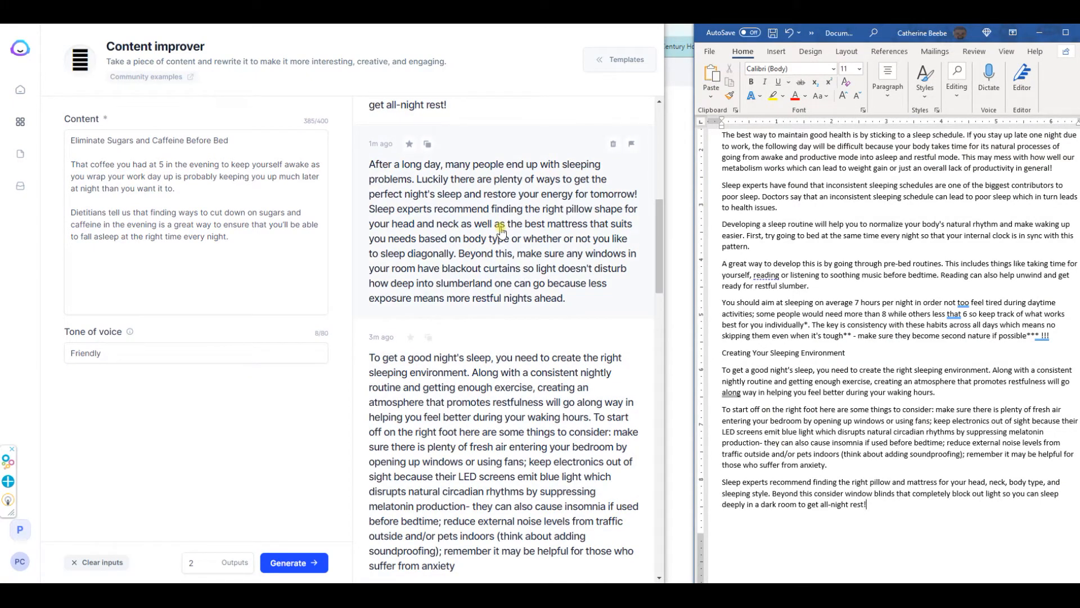
# Generate another set of outputs and add the first, "Eliminate Sugars and Caffeine Before Bed" with its paragraph, to the end of the Word draft
pyautogui.scroll(9, 509, 231)
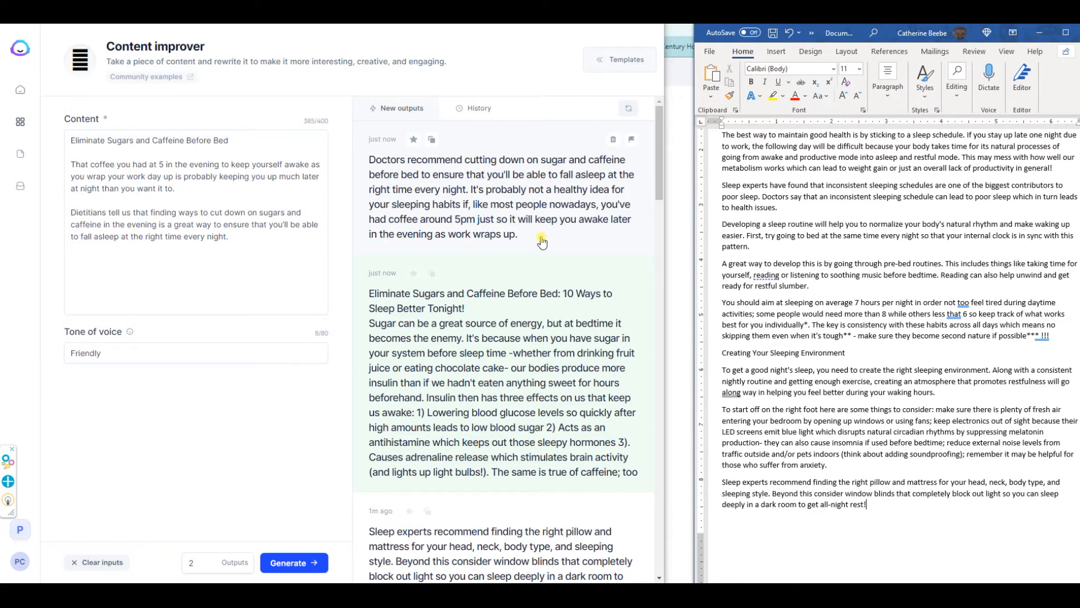
pyautogui.click(283, 567)
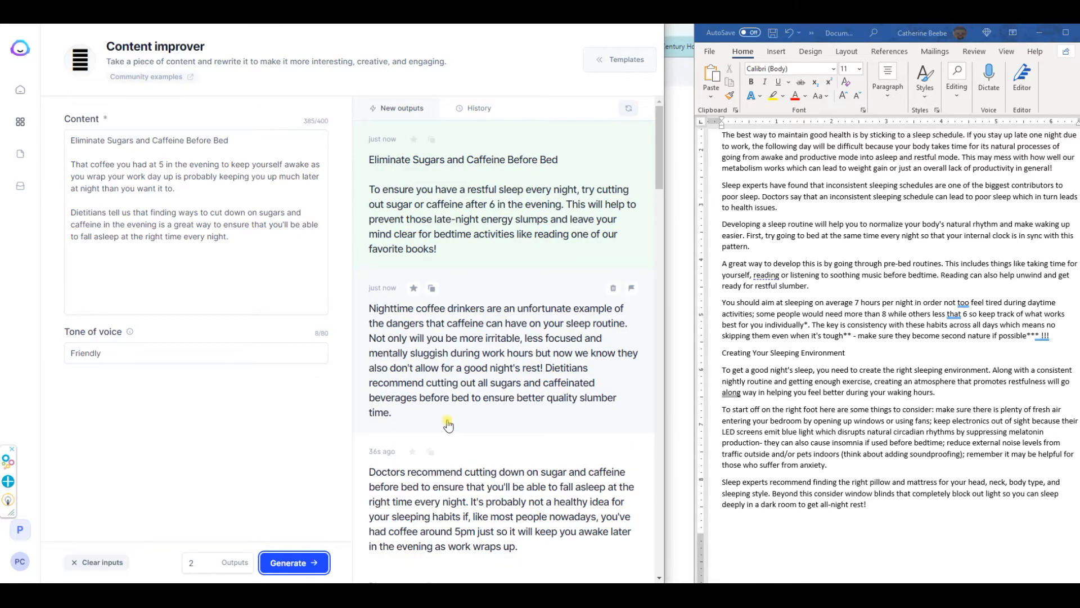
pyautogui.click(887, 515)
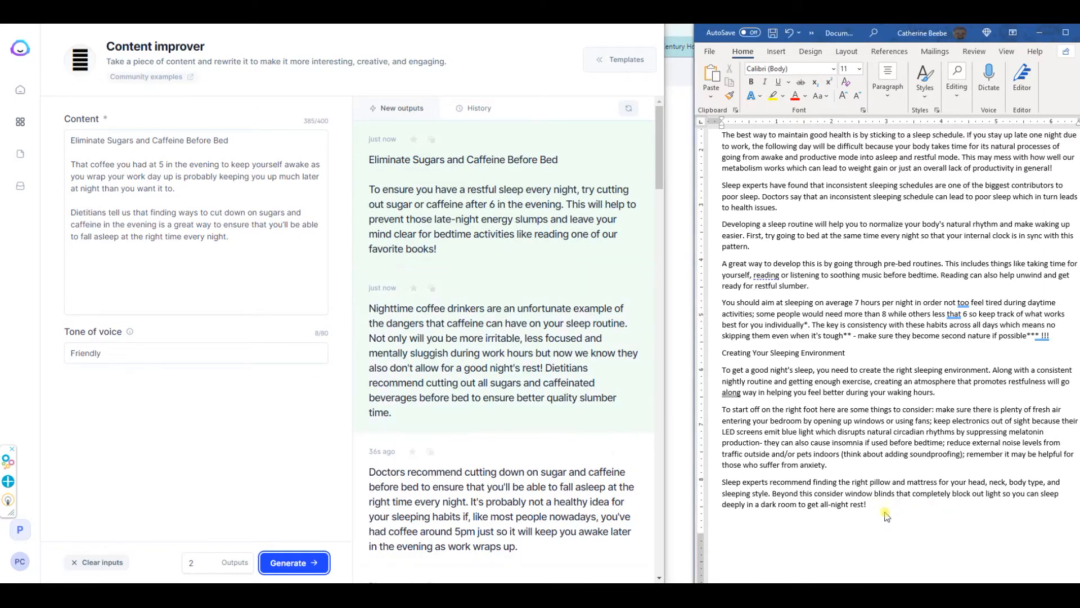
pyautogui.press('Return')
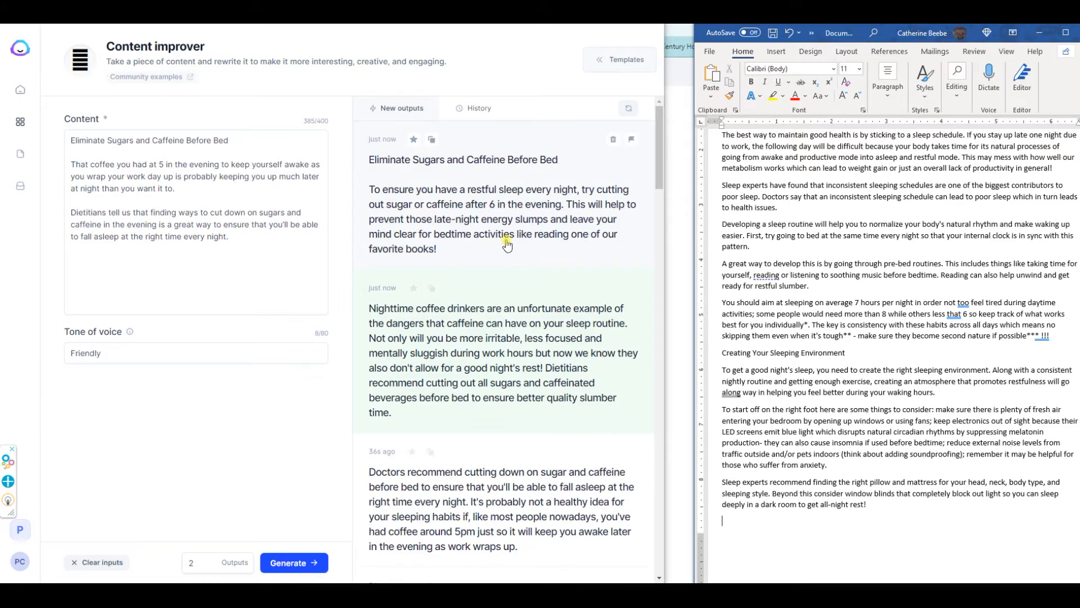
pyautogui.click(432, 139)
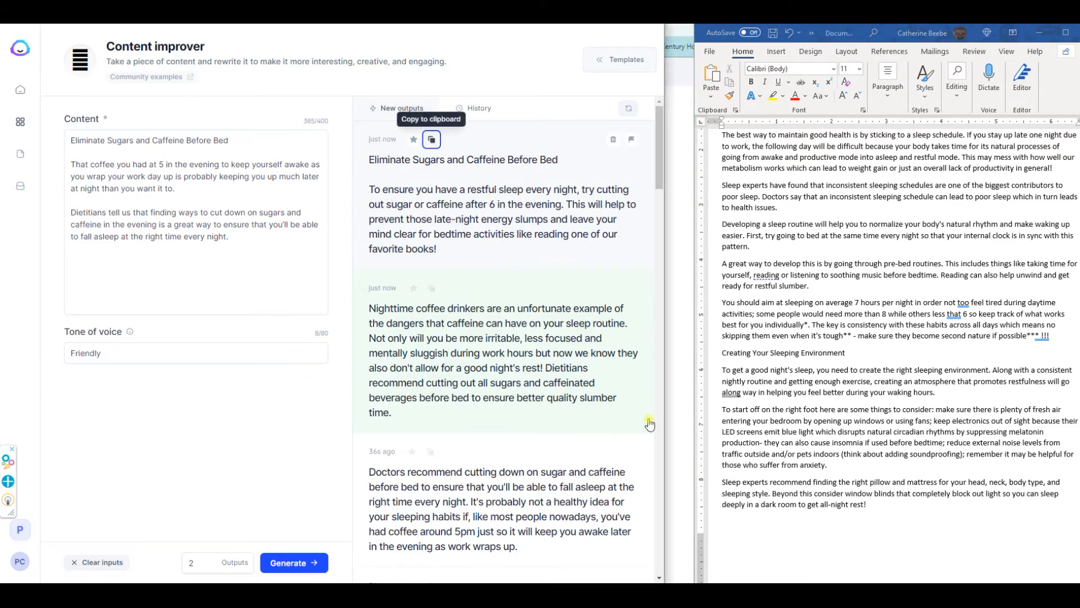
pyautogui.click(884, 520)
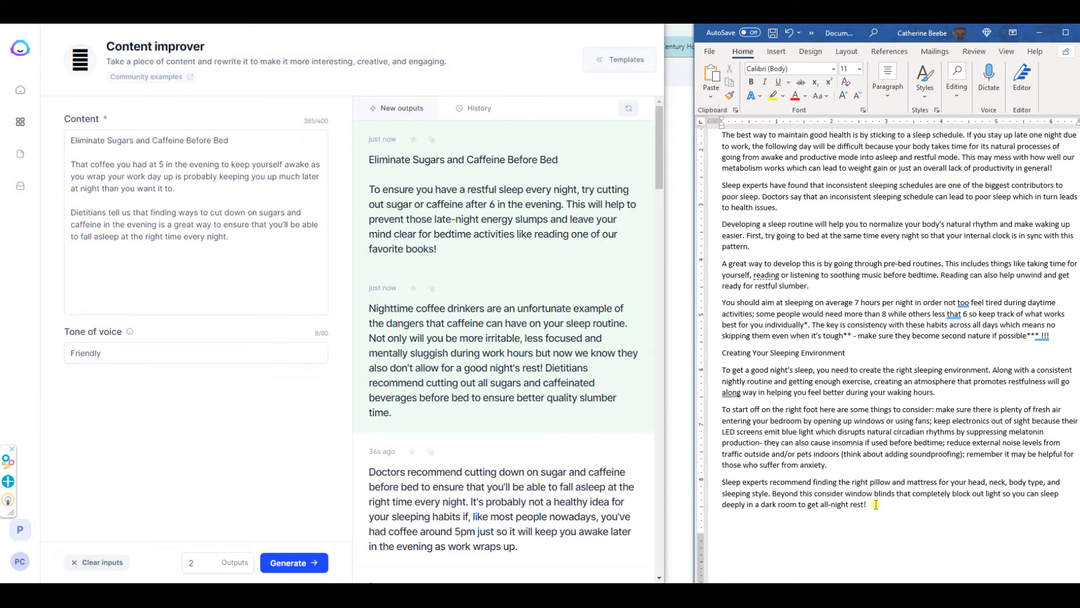
pyautogui.hotkey('ctrl', 'v')
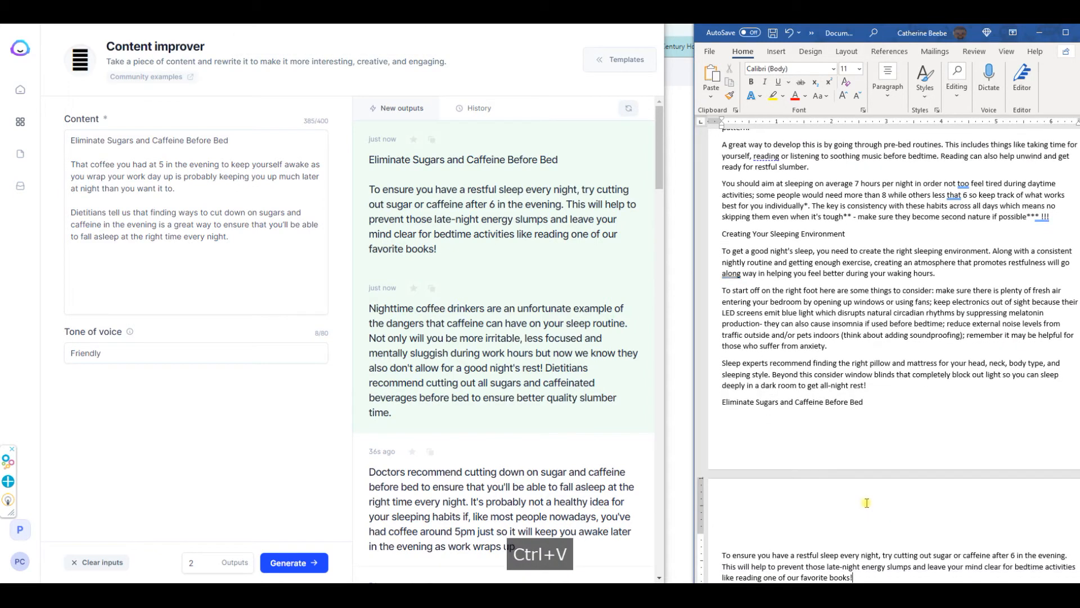
# Review the draft's new ending and compare the other generated sugar and caffeine outputs in Jarvis
pyautogui.scroll(-1, 511, 391)
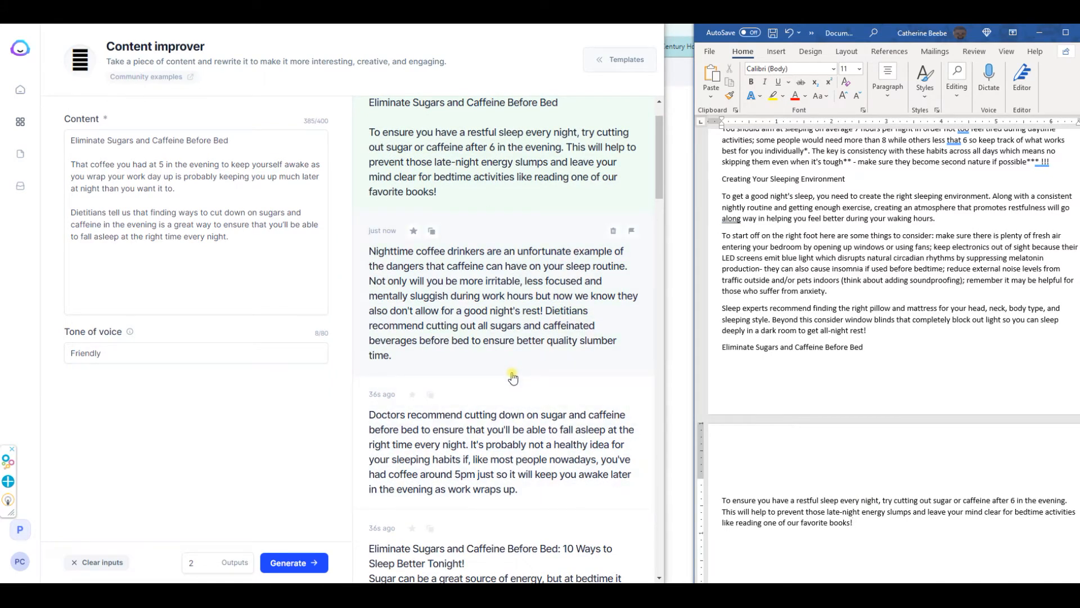
pyautogui.scroll(-2, 938, 470)
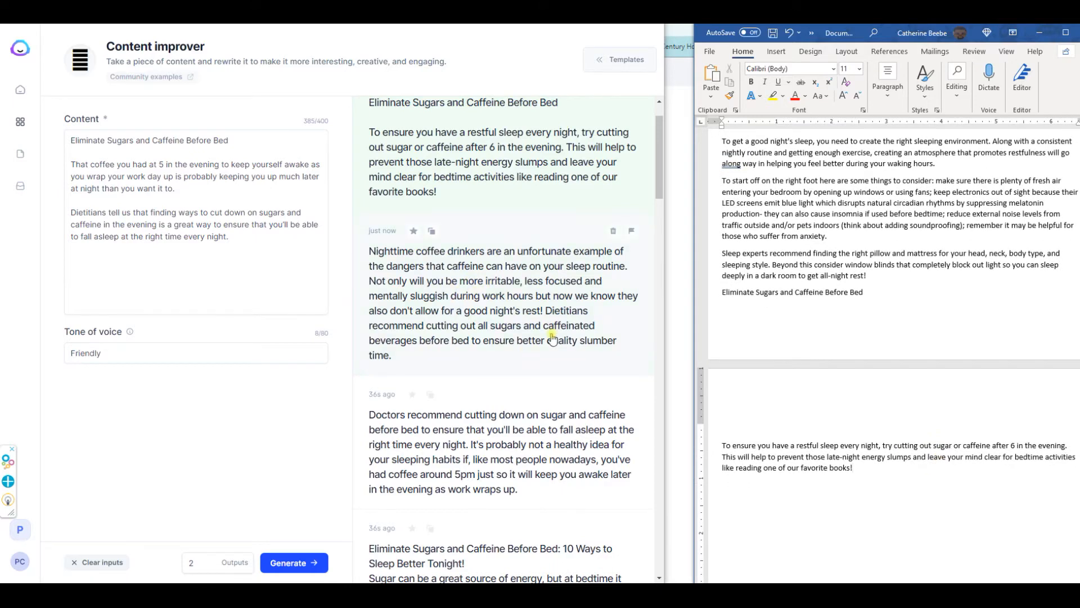
pyautogui.scroll(-1, 893, 474)
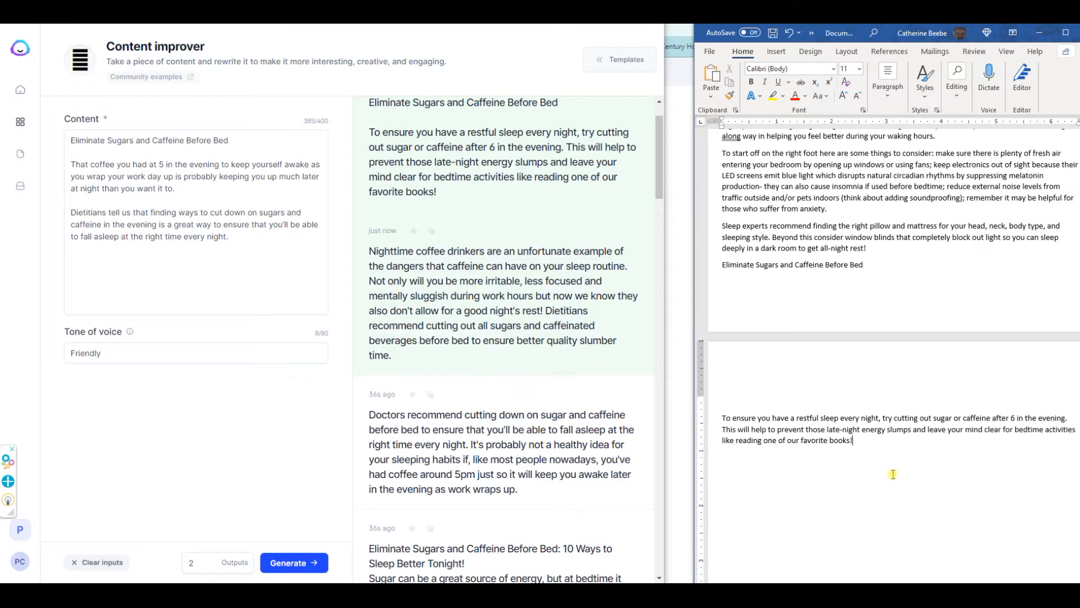
pyautogui.scroll(-2, 557, 381)
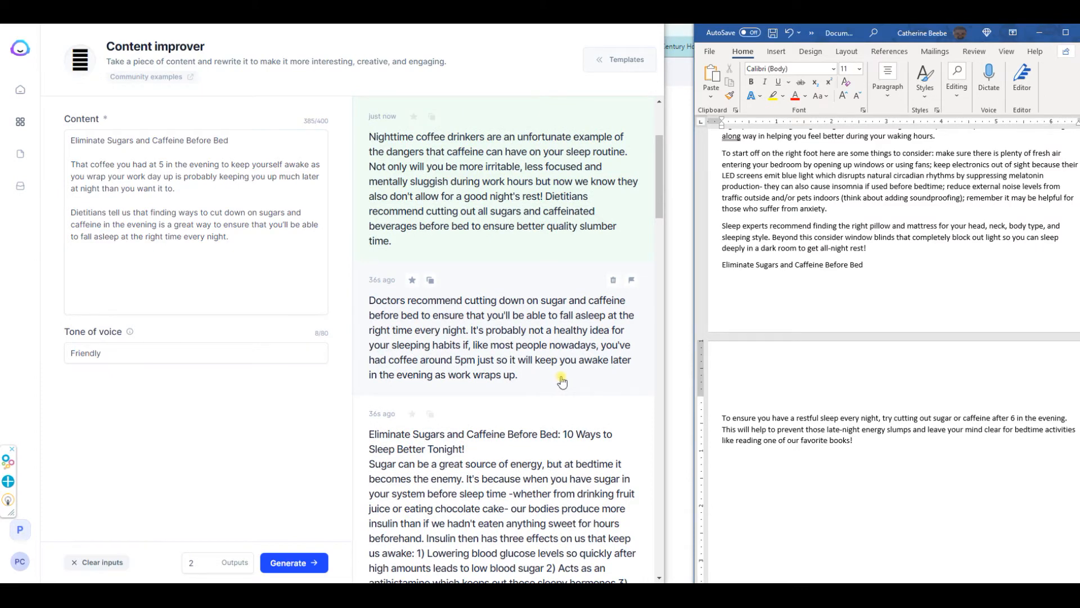
pyautogui.scroll(1, 559, 382)
pyautogui.scroll(2, 562, 380)
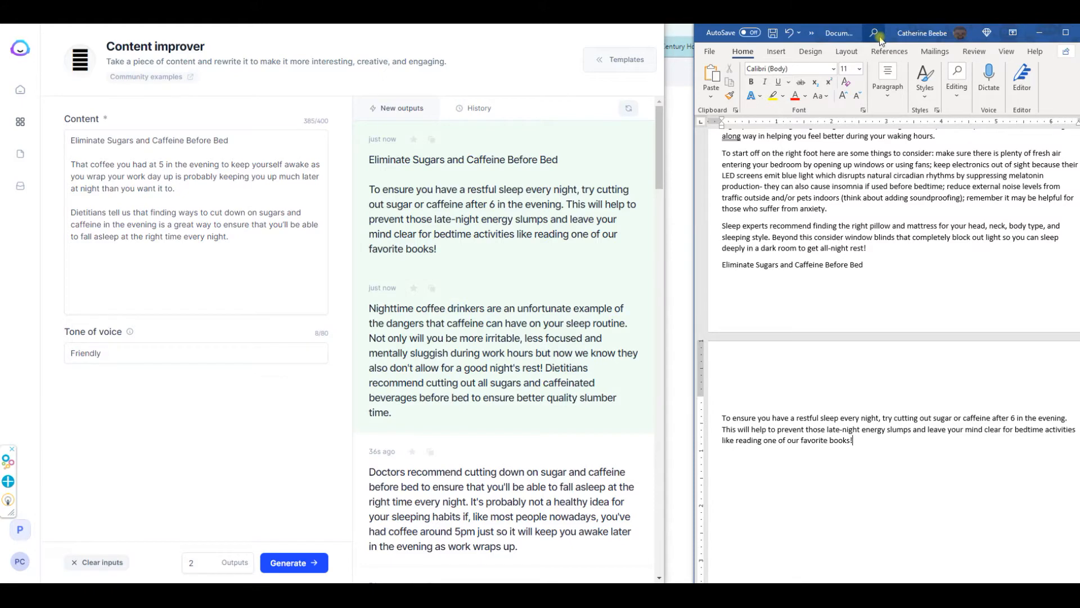
# Maximize the Word draft so its pages fill the screen side by side for reading the assembled article
pyautogui.moveTo(892, 40); pyautogui.dragTo(878, 23)
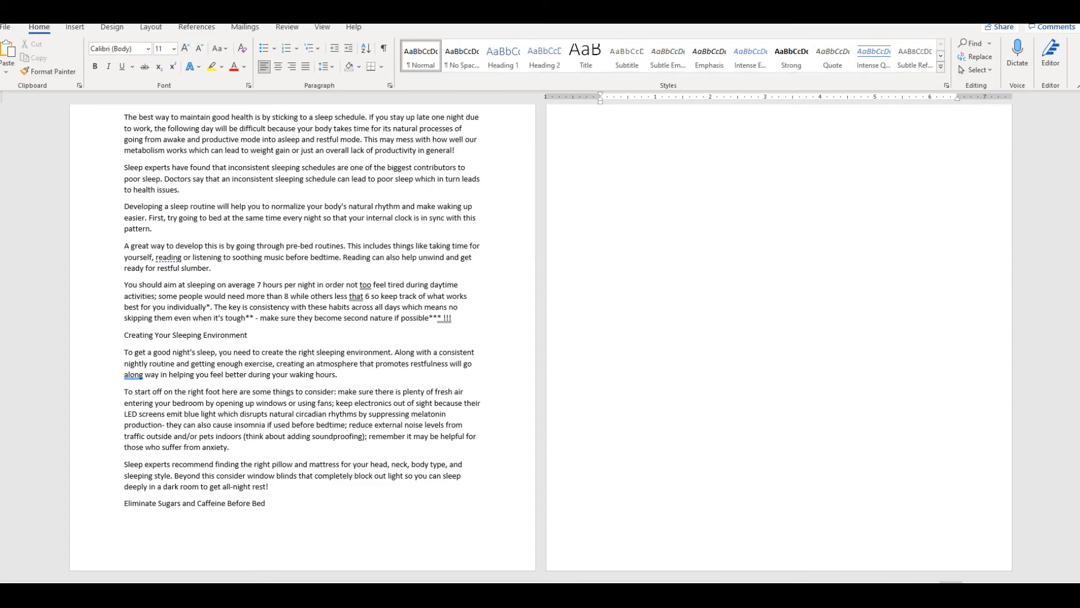
pyautogui.moveTo(823, 18); pyautogui.dragTo(828, 42)
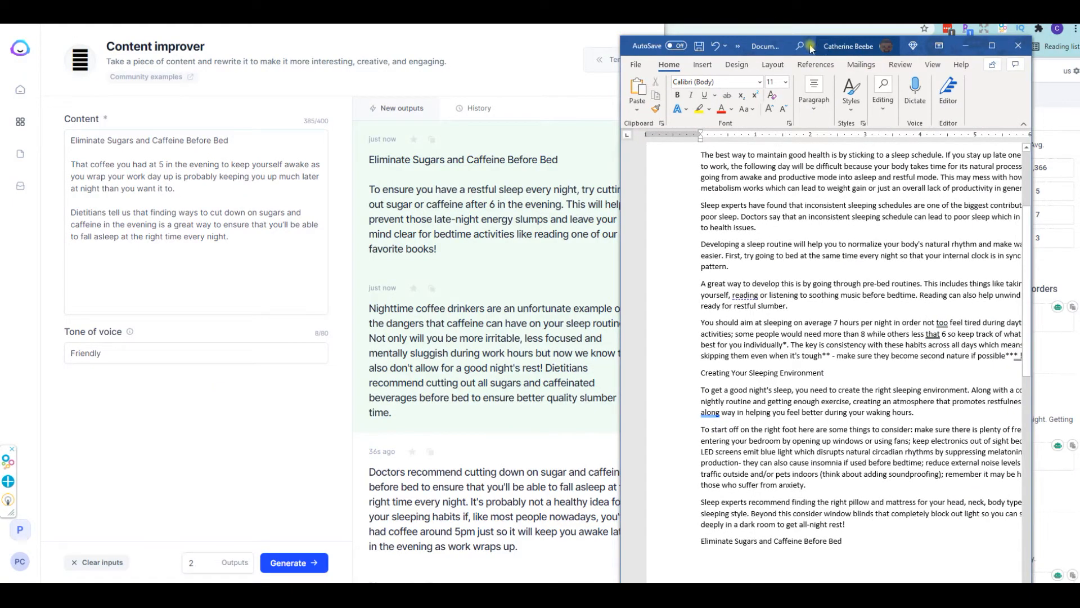
pyautogui.moveTo(786, 50); pyautogui.dragTo(760, 14)
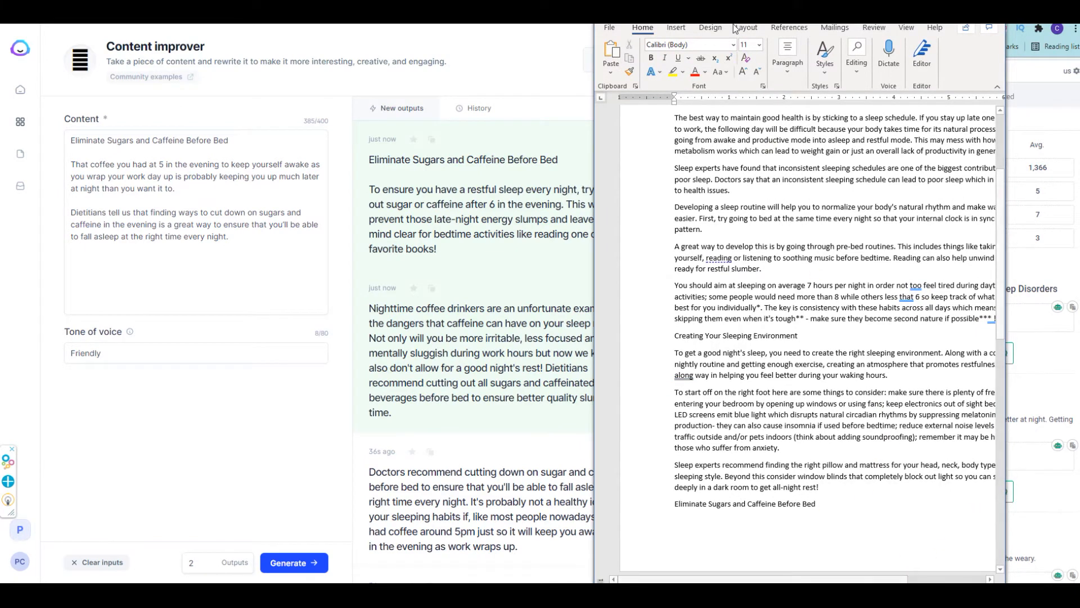
pyautogui.moveTo(746, 12); pyautogui.dragTo(743, 1)
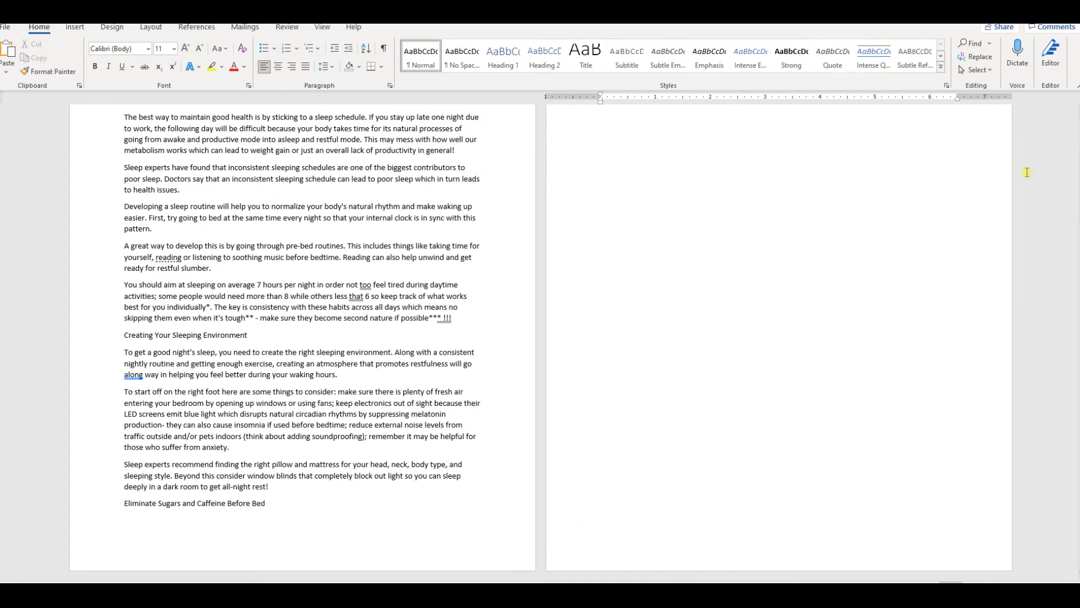
pyautogui.click(1048, 9)
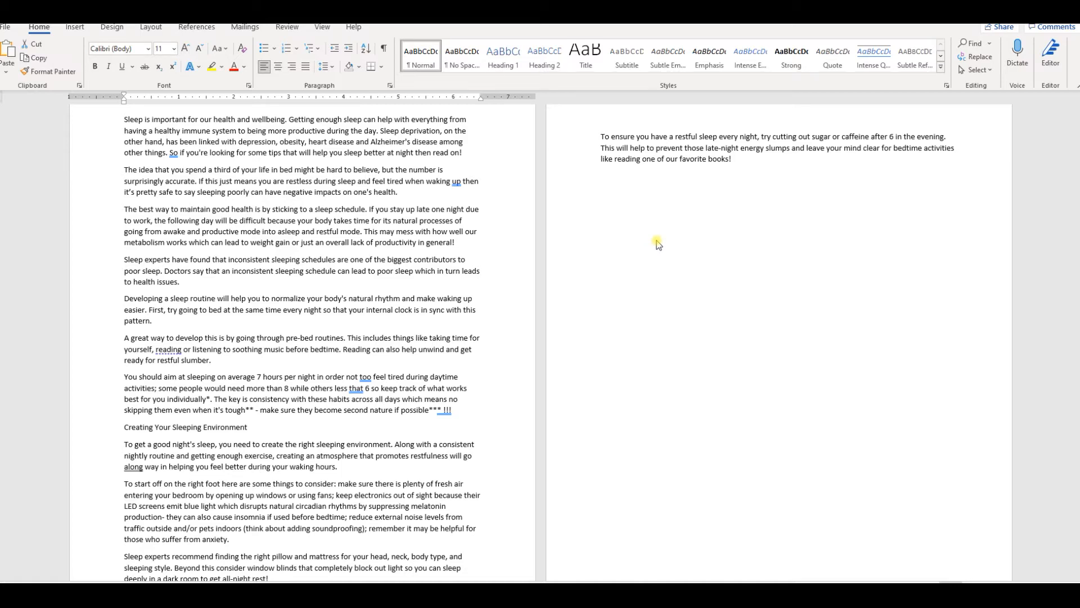
# Read through the assembled sleep article in the maximized Word draft from its opening to the sugar and caffeine heading
pyautogui.scroll(-3, 658, 243)
pyautogui.scroll(4, 659, 243)
pyautogui.scroll(-3, 658, 243)
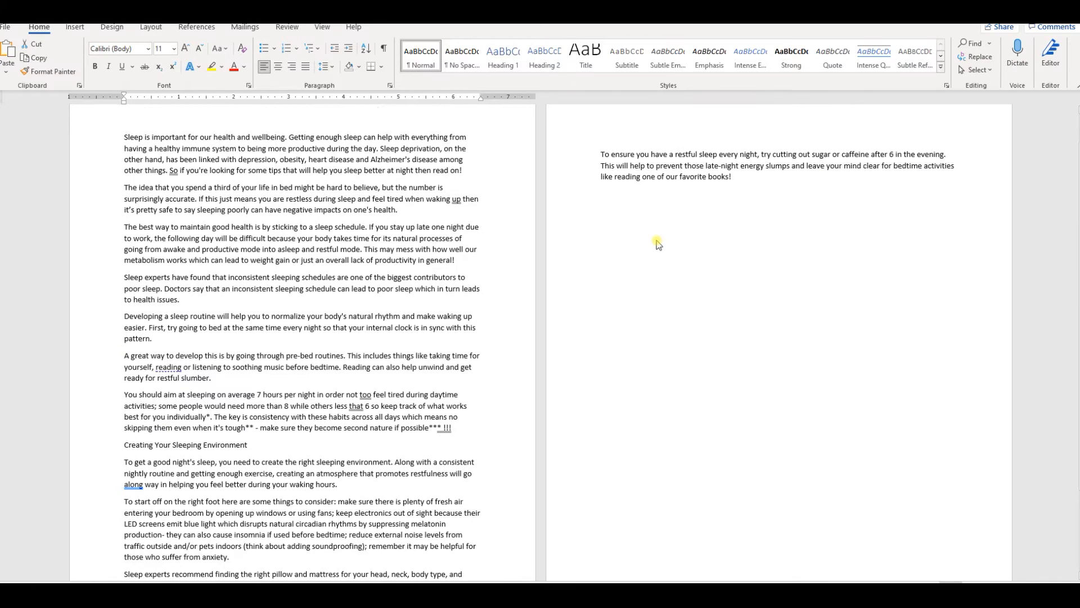
pyautogui.scroll(2, 658, 243)
pyautogui.scroll(-3, 819, 167)
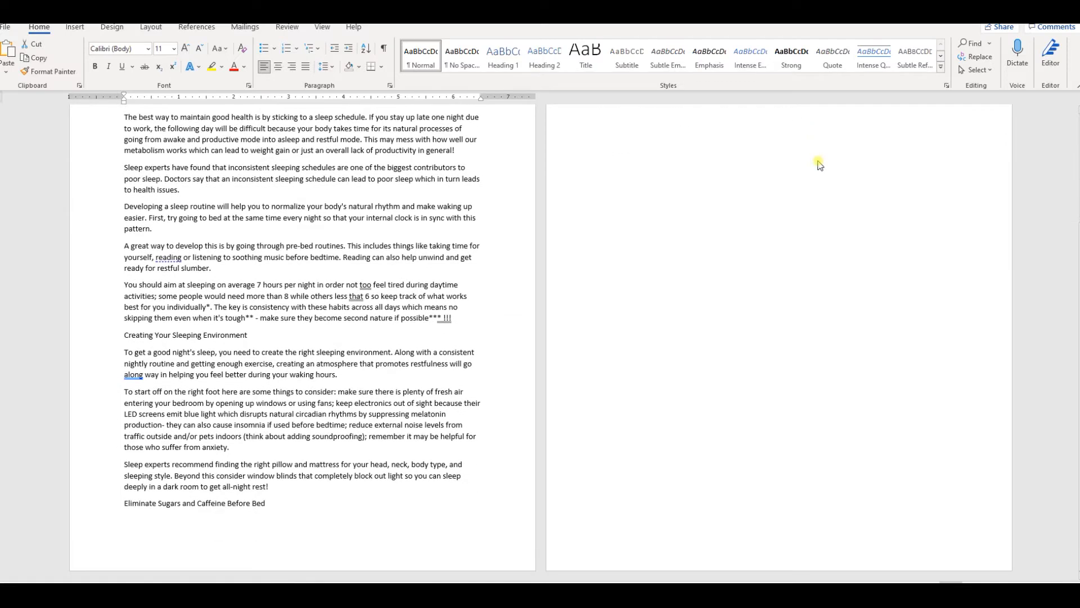
pyautogui.scroll(4, 819, 165)
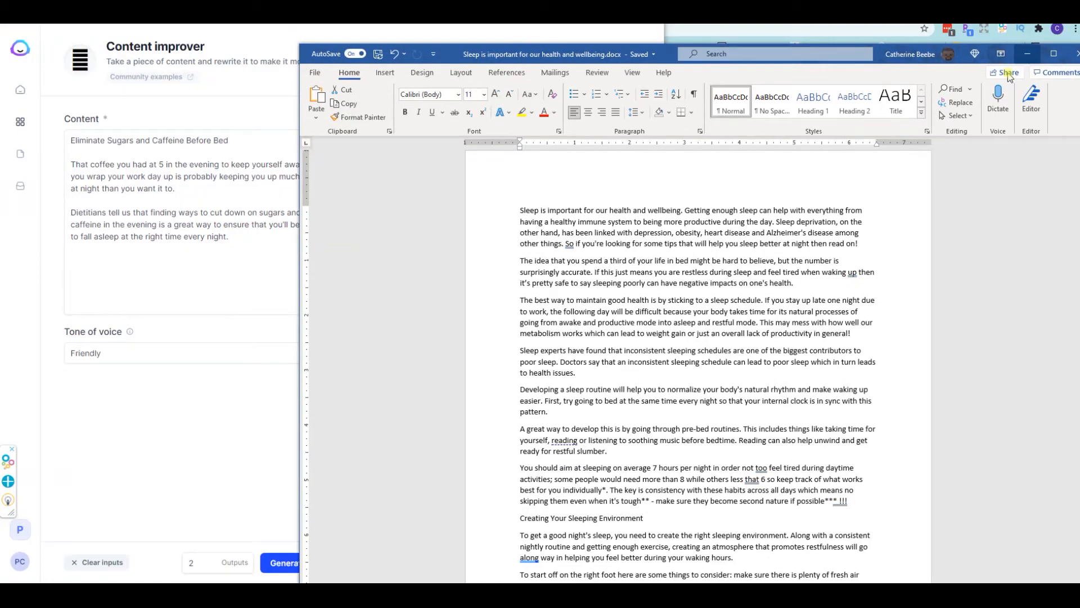
# Copy the entire text of the Word draft and minimize its window
pyautogui.click(598, 400)
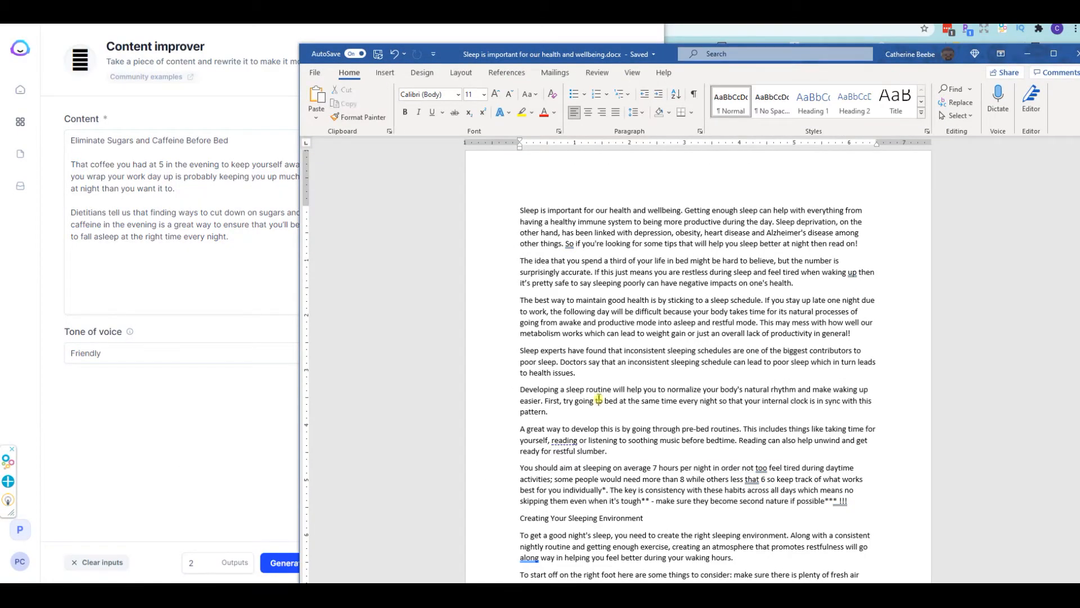
pyautogui.click(579, 260)
pyautogui.hotkey('ctrl', 'a')
pyautogui.hotkey('ctrl', 'c')
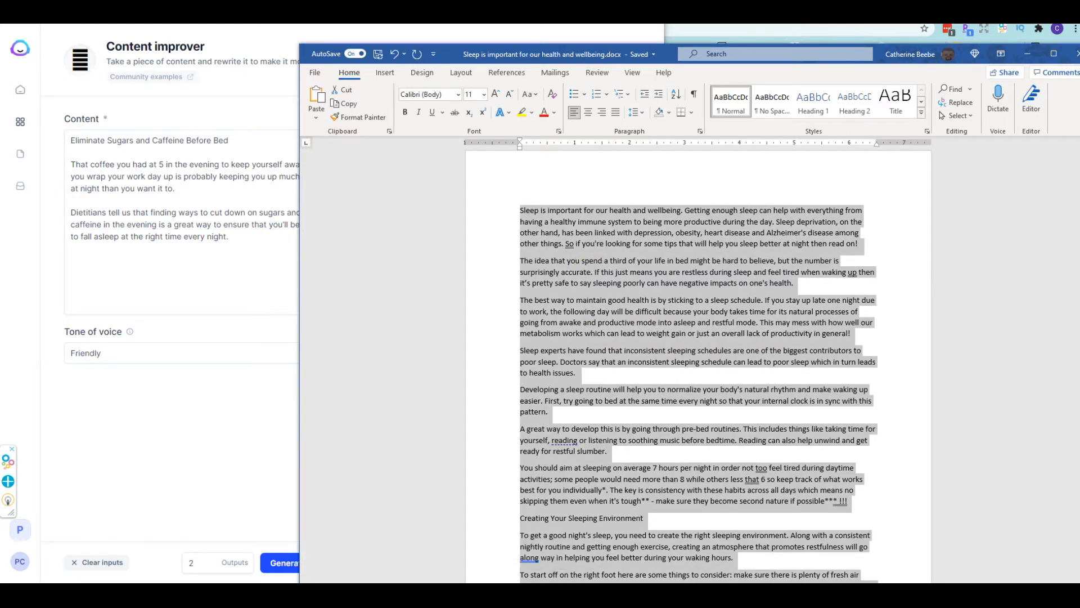
pyautogui.click(1028, 53)
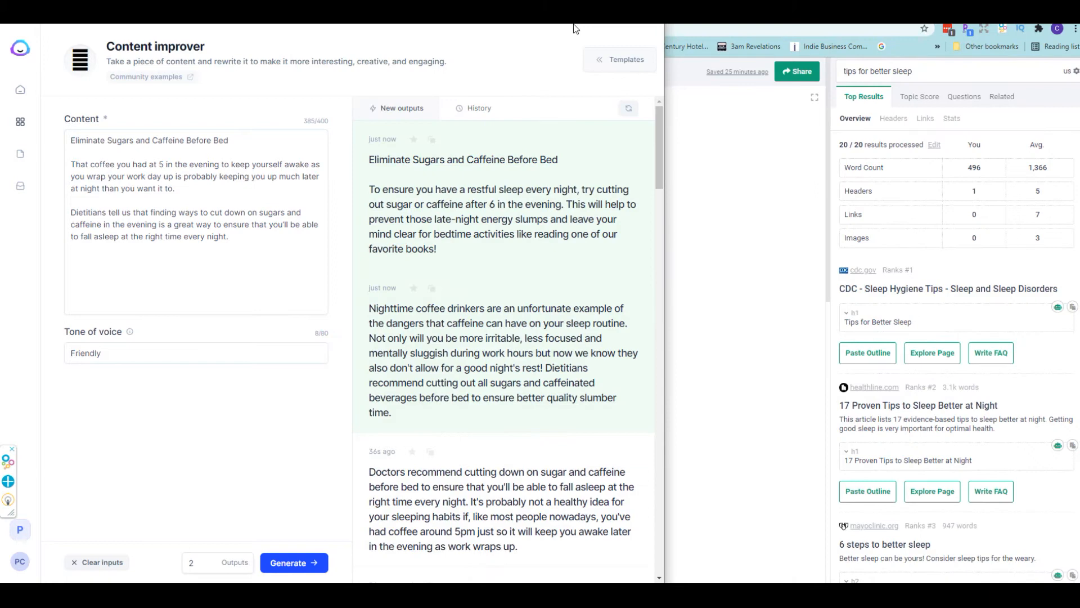
# Switch to the Frase document and replace the whole old article below the title with the copied rewrite
pyautogui.click(601, 25)
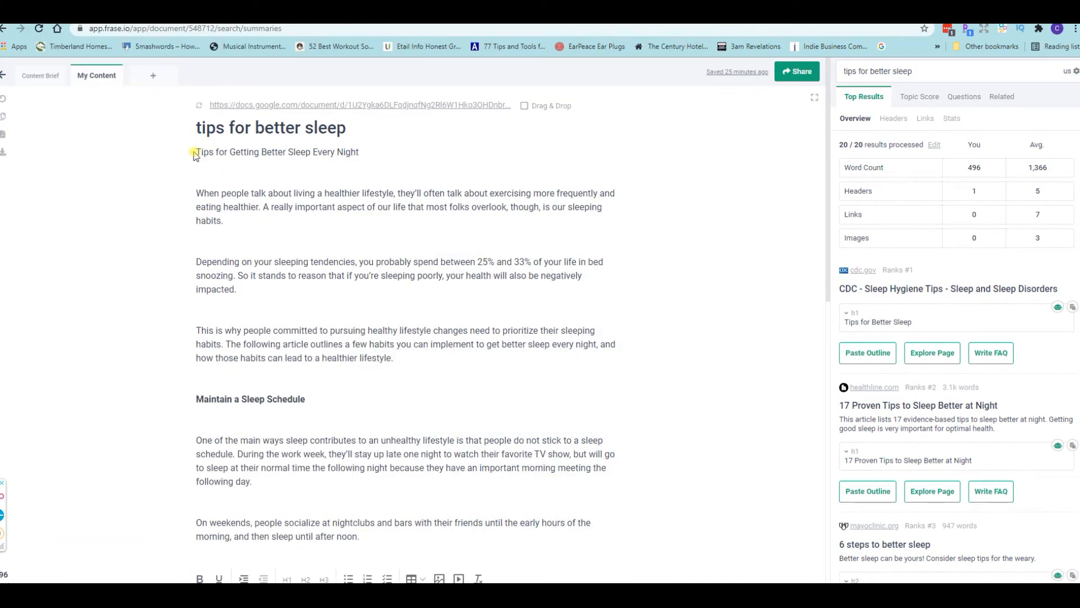
pyautogui.moveTo(198, 151); pyautogui.dragTo(506, 579)
pyautogui.hotkey('ctrl', 'v')
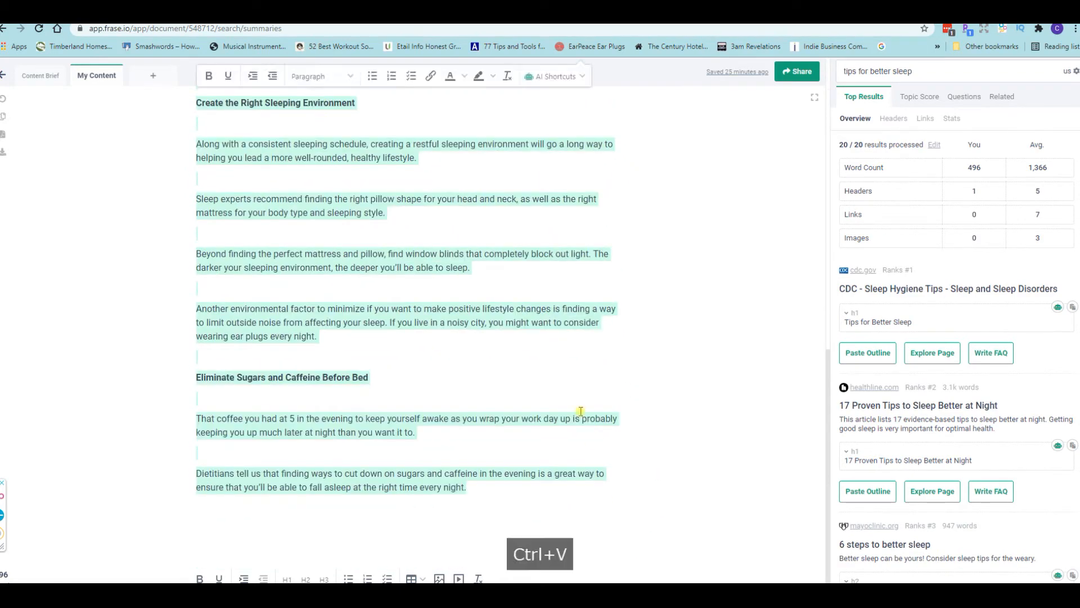
# Review the pasted rewrite in the Frase document from its ending back up to the introduction
pyautogui.scroll(-5, 502, 317)
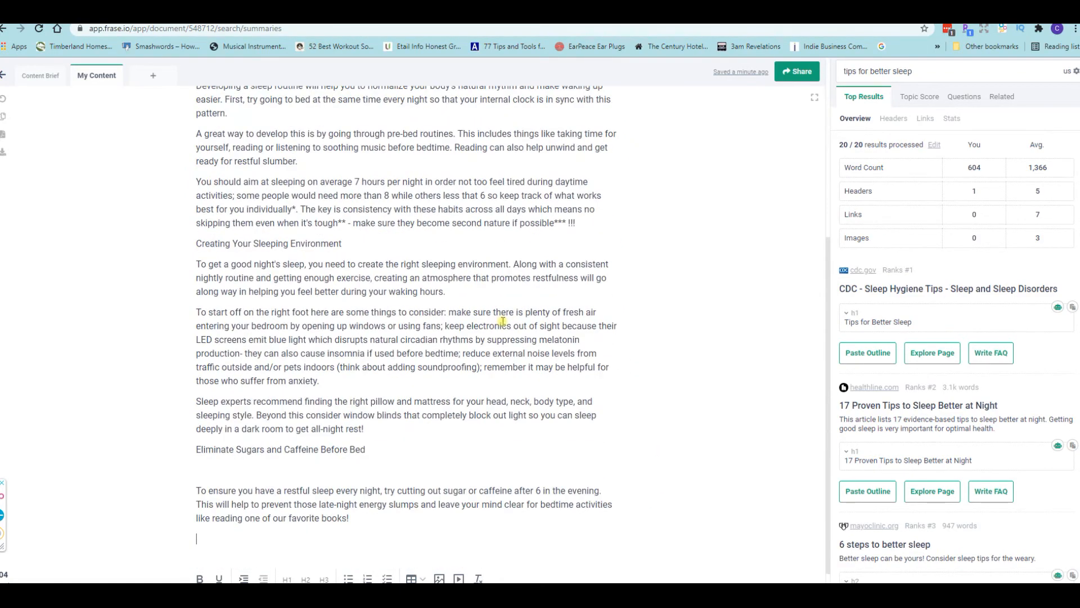
pyautogui.scroll(6, 503, 317)
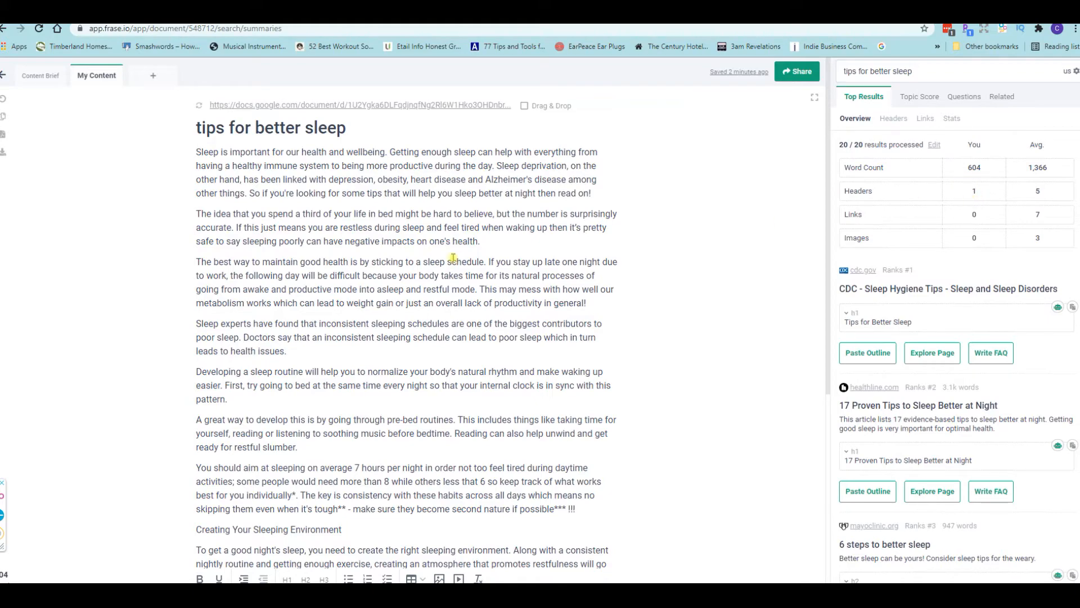
pyautogui.scroll(-6, 453, 257)
pyautogui.scroll(4, 452, 257)
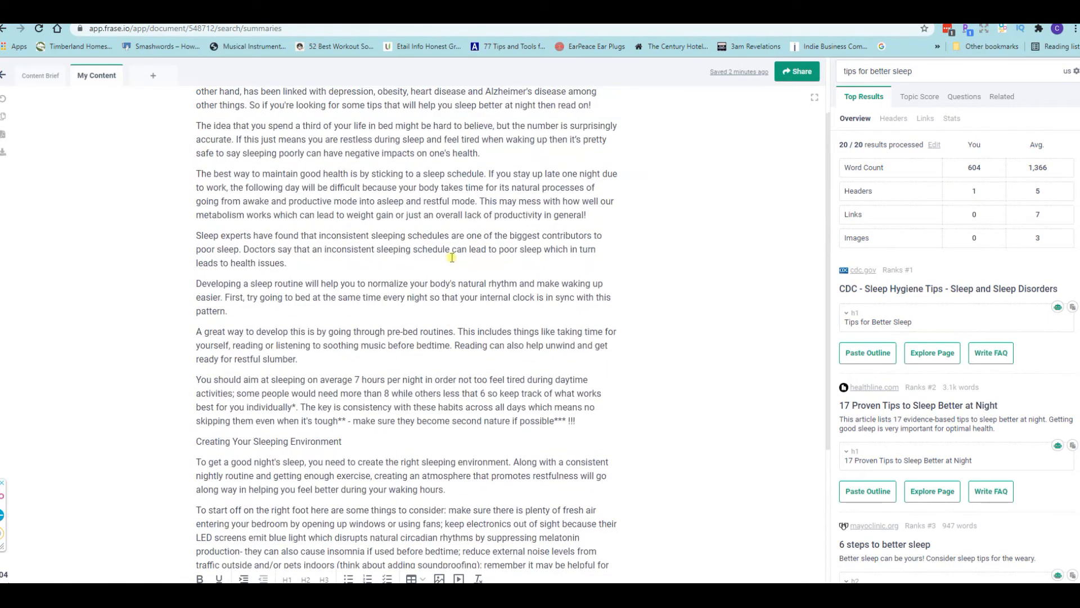
pyautogui.scroll(3, 452, 258)
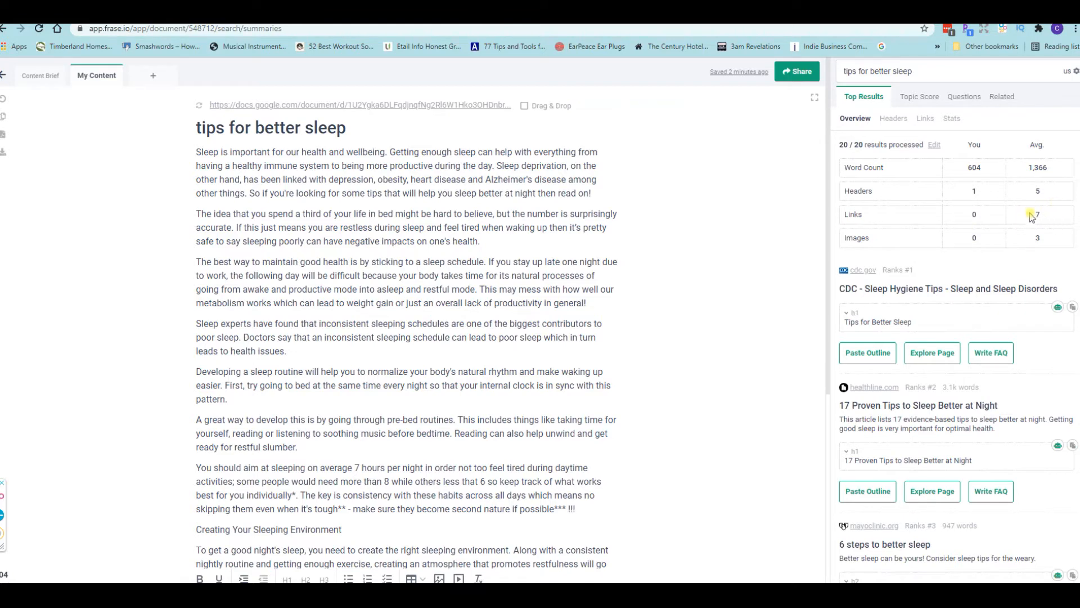
# Expand the "Tips for Better Sleep" section of the top-ranked CDC result to read its sleep habits
pyautogui.scroll(-1, 1035, 212)
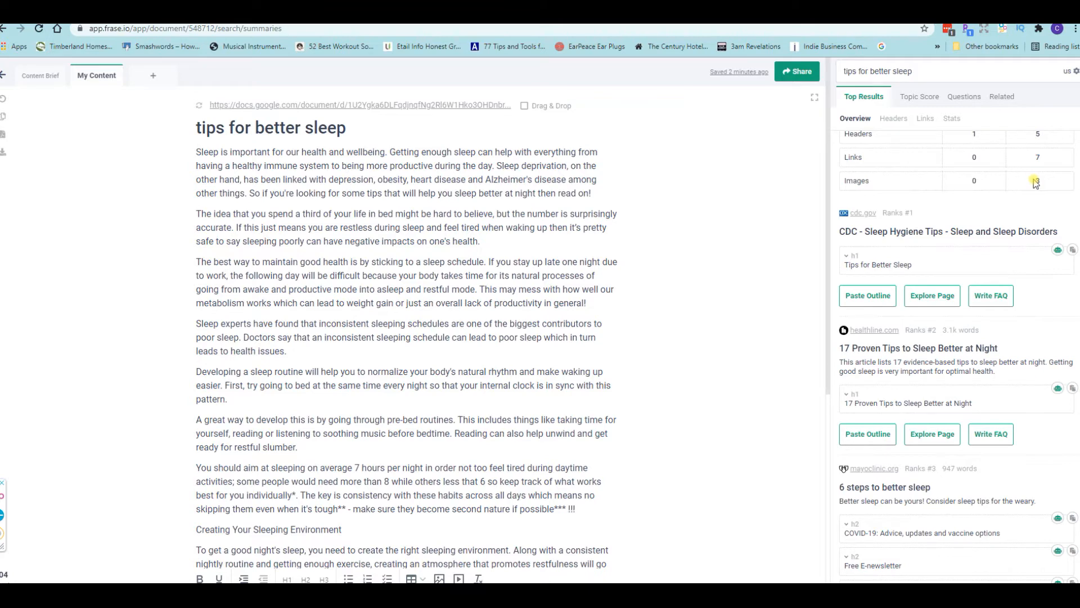
pyautogui.scroll(-1, 1036, 183)
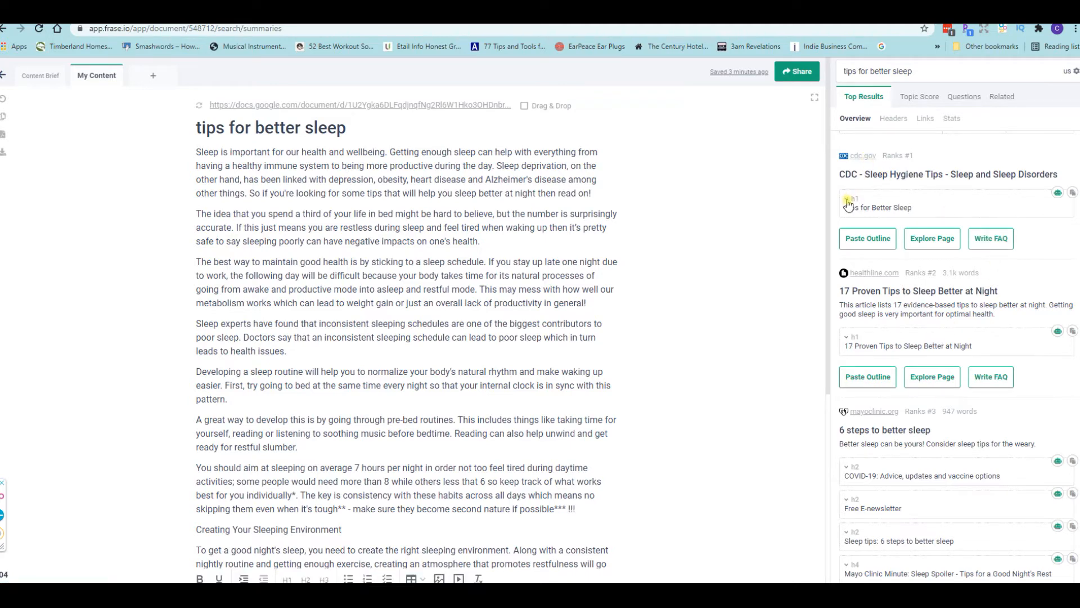
pyautogui.click(848, 202)
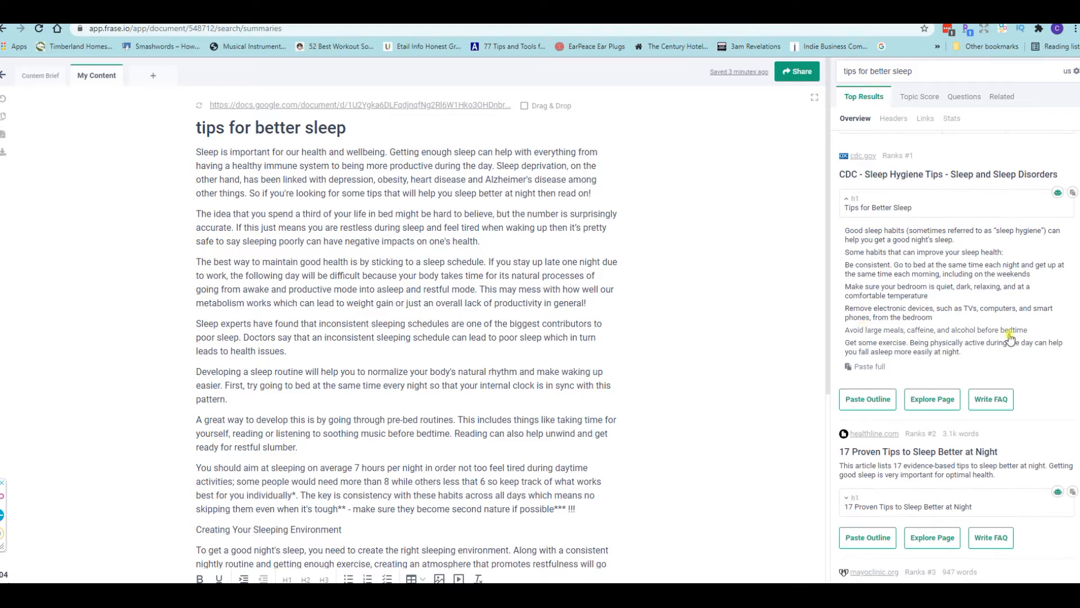
# Start a new paragraph at the article's end with "Large meals and alcohol can", correcting the spelling of "alcohol"
pyautogui.scroll(-4, 433, 371)
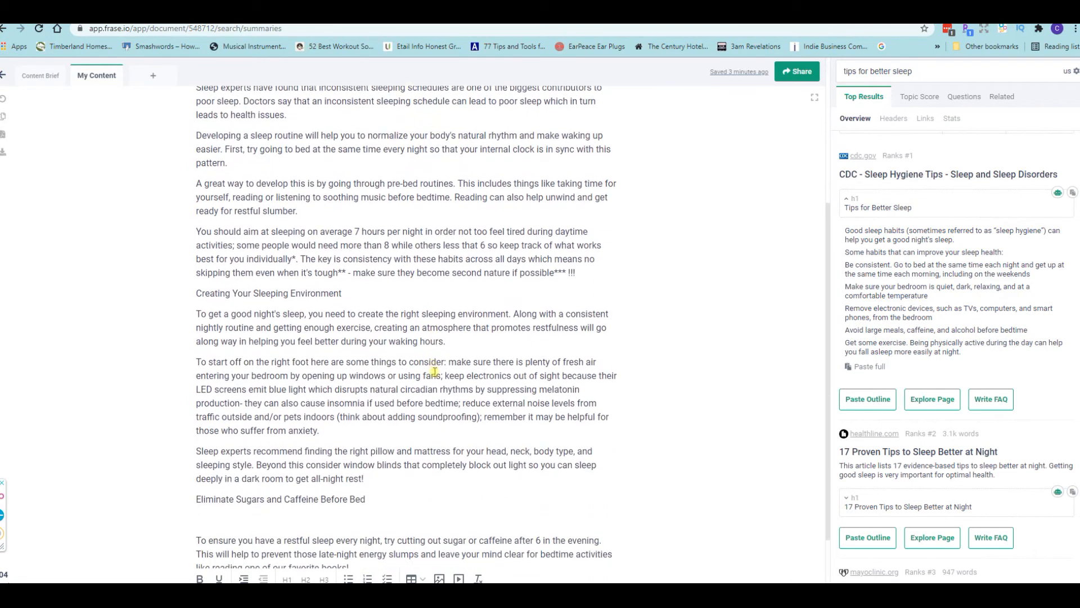
pyautogui.scroll(-2, 434, 371)
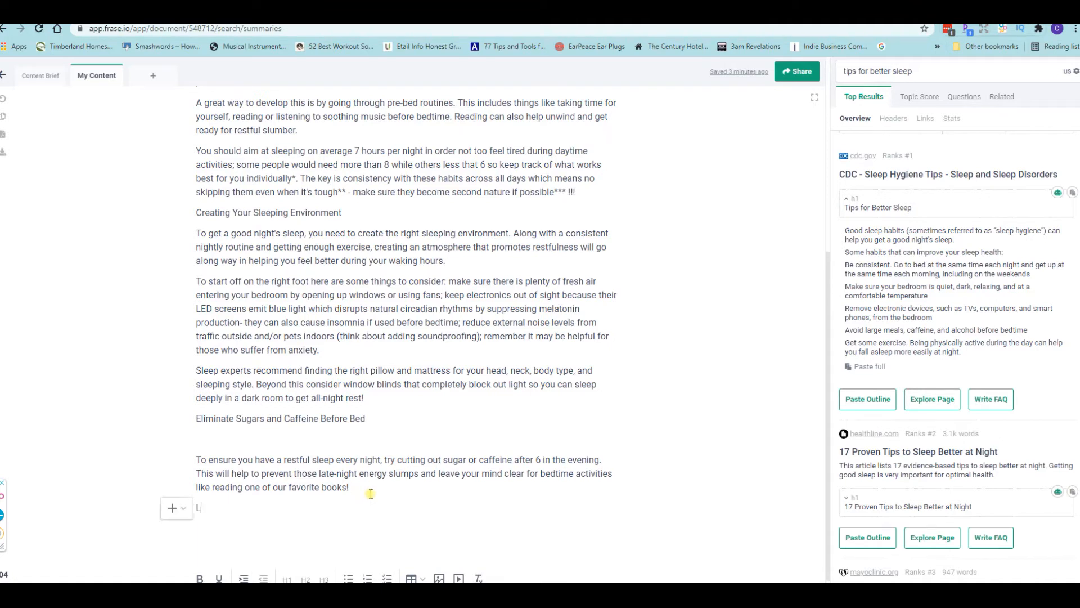
pyautogui.write('Large meals and ')
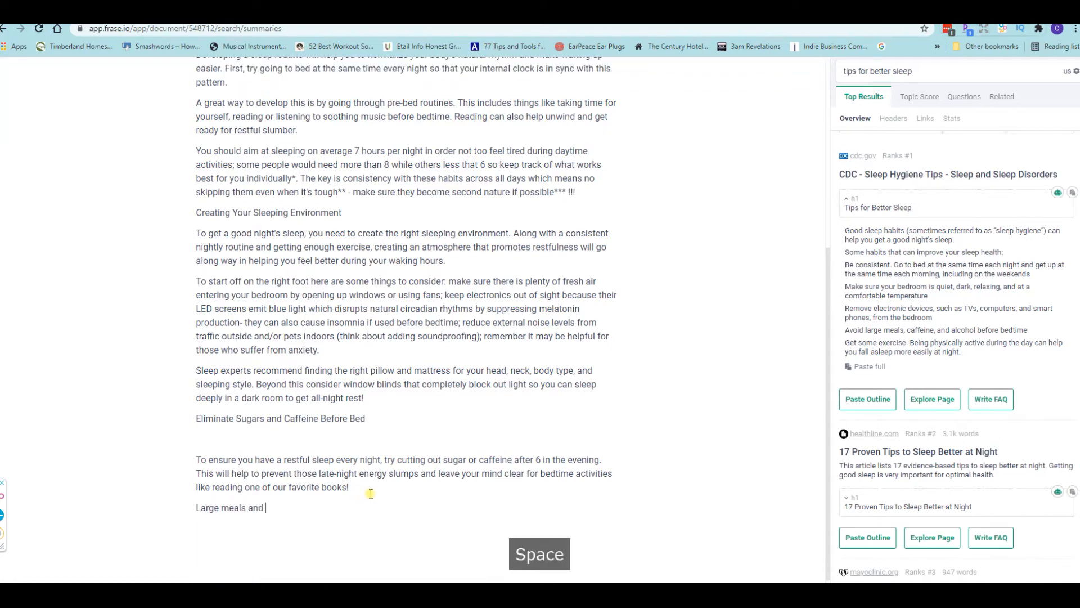
pyautogui.write('alsho')
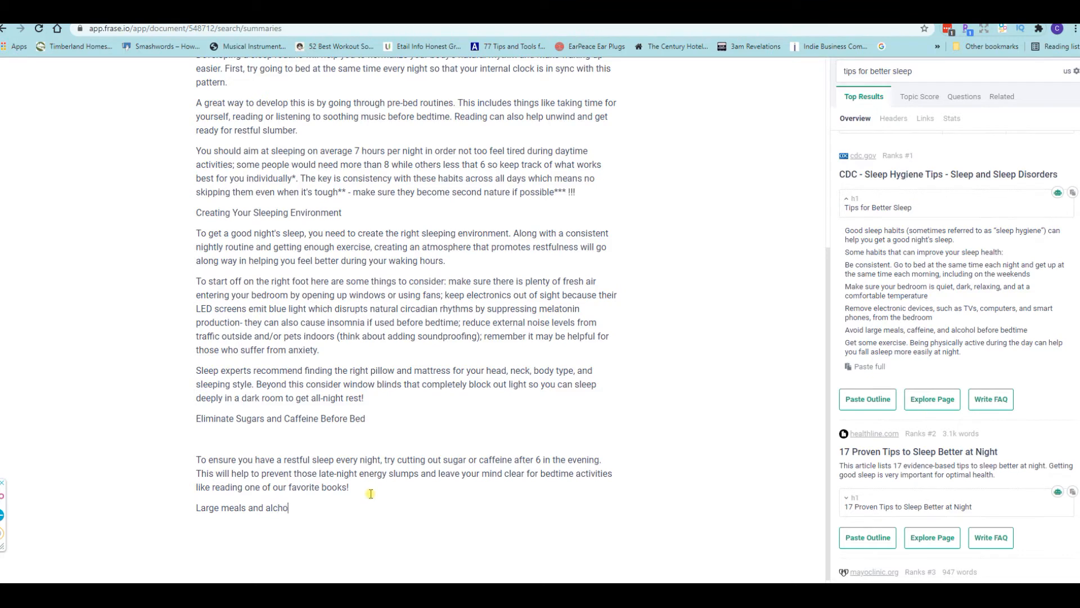
pyautogui.write('hol can')
pyautogui.rightClick(266, 511)
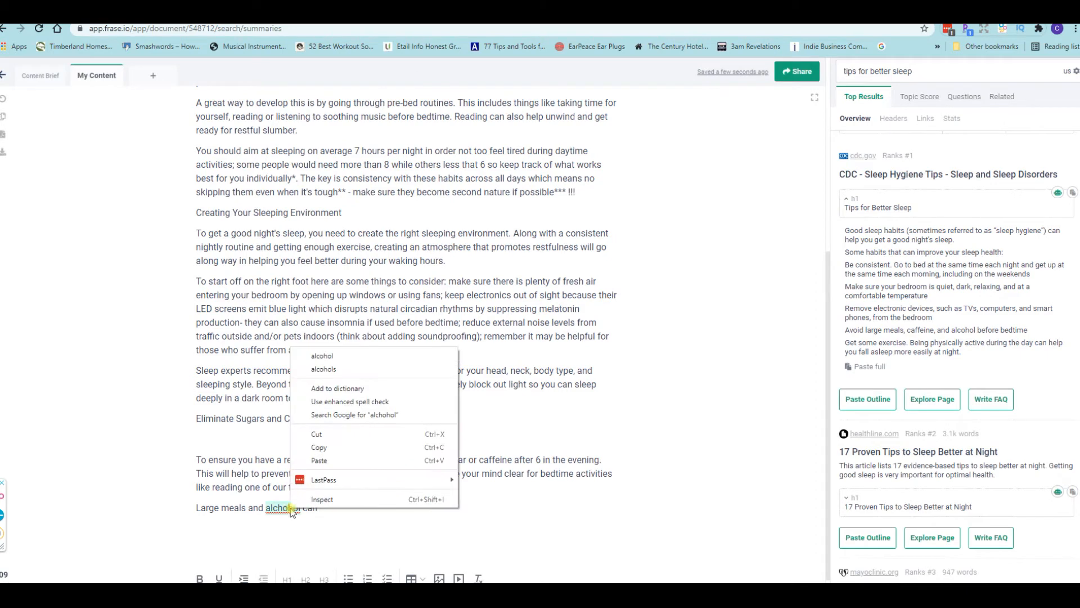
pyautogui.click(318, 356)
# Complete the closing sentence so it reads "Large meals and alcohol can also interfere with a good night's sleep"
pyautogui.click(328, 532)
pyautogui.write('also')
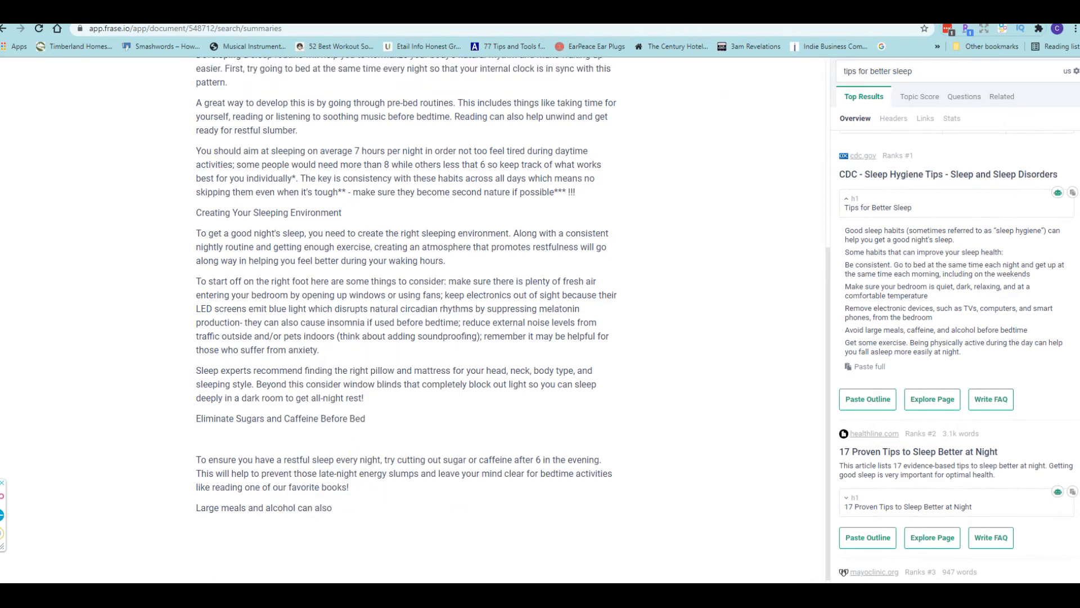
pyautogui.press('BackSpace')
pyautogui.press('BackSpace')
pyautogui.press('BackSpace')
pyautogui.press('BackSpace')
pyautogui.press('BackSpace')
pyautogui.write('an also inf')
pyautogui.write("erfere with a good night's sleep")
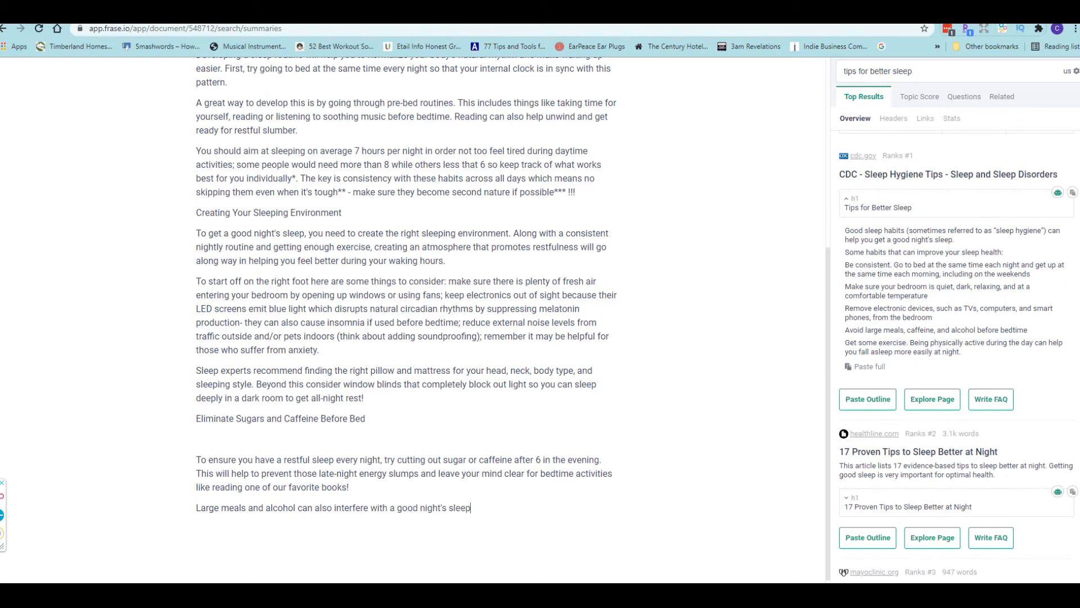
# End that sentence with a period and add "Try to avoid these after dinner as well."
pyautogui.write('. Try to ')
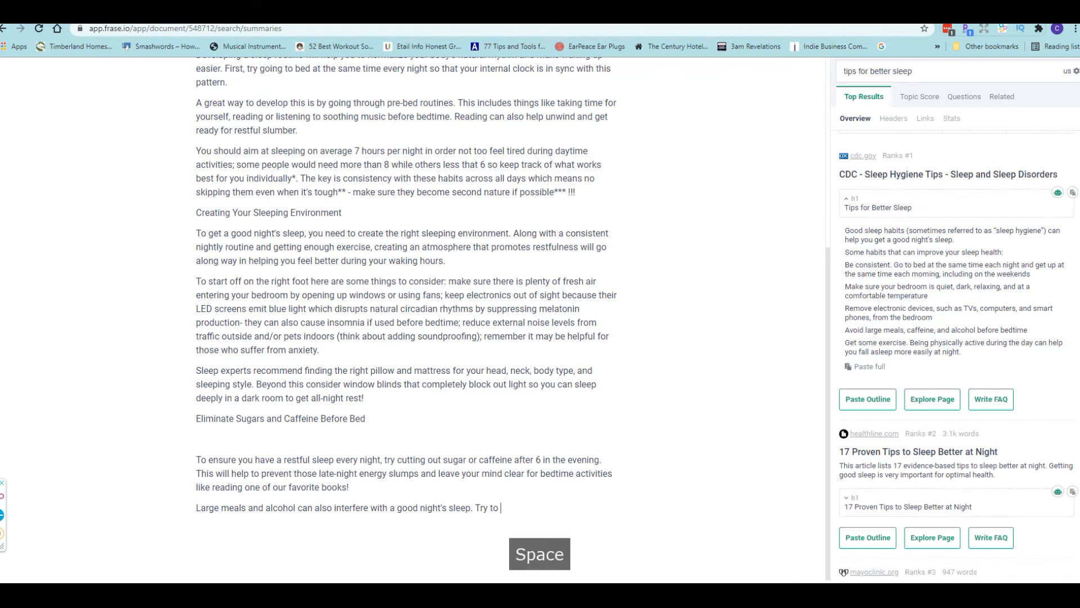
pyautogui.write('avoid these ')
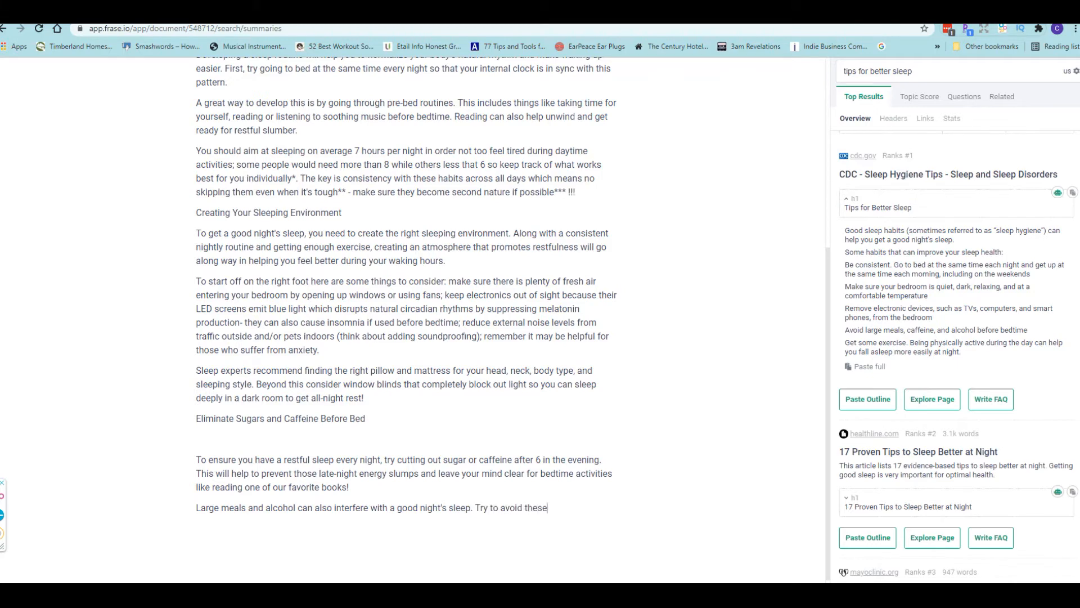
pyautogui.write('after')
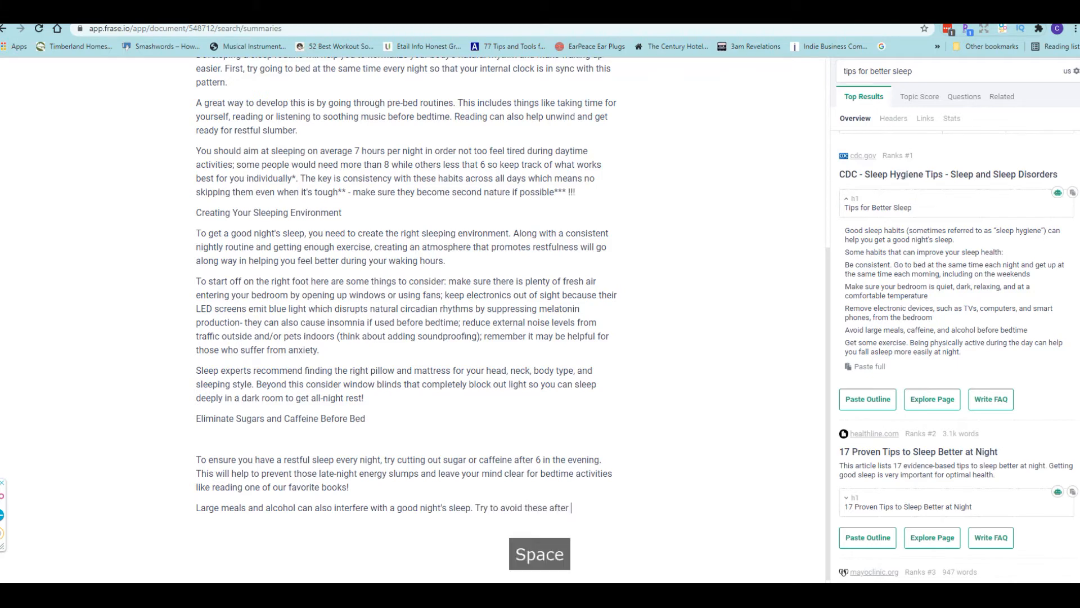
pyautogui.write('din')
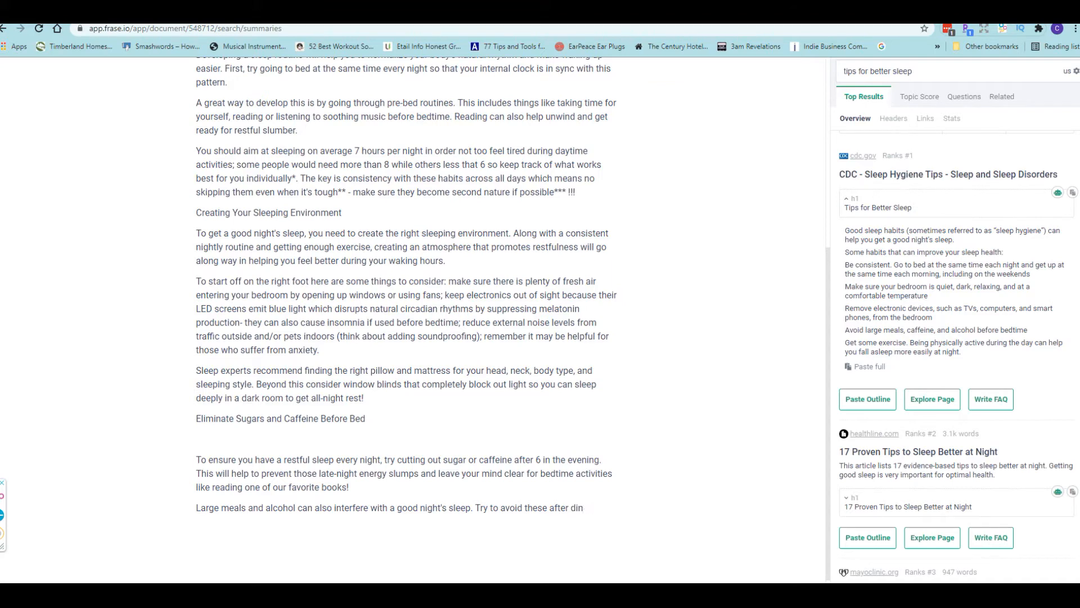
pyautogui.write('ner as well.')
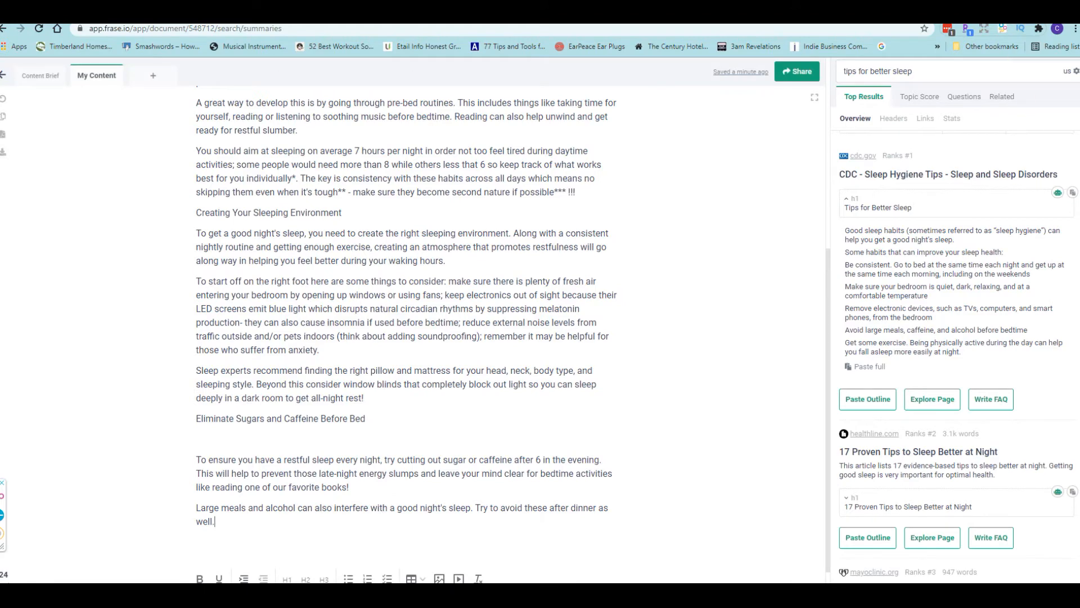
# Expand Healthline's "17 Proven Tips to Sleep Better at Night" section and read through its text
pyautogui.scroll(-4, 959, 284)
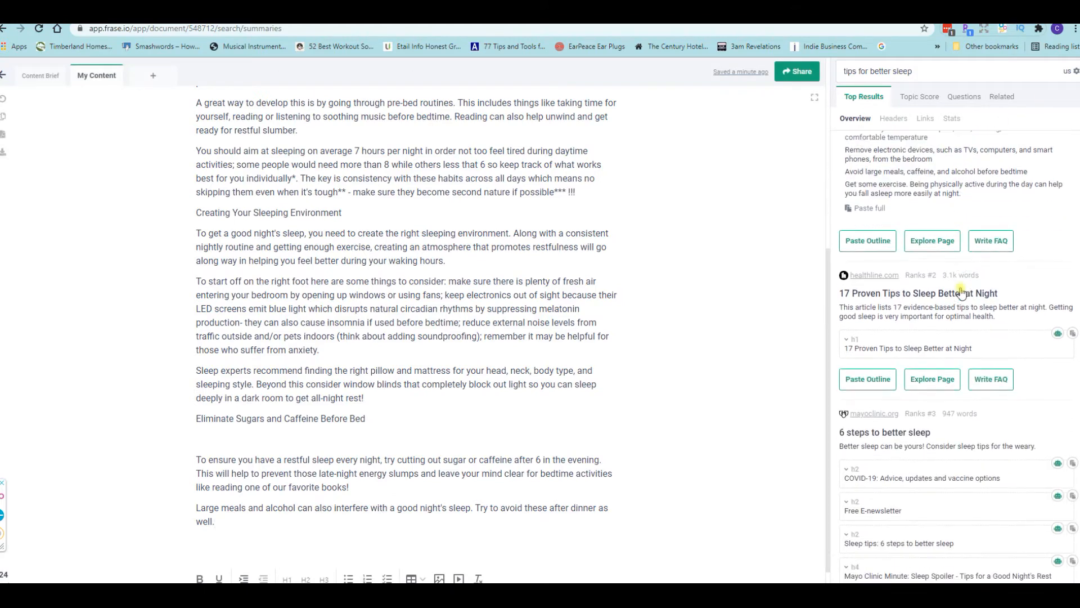
pyautogui.scroll(-2, 961, 291)
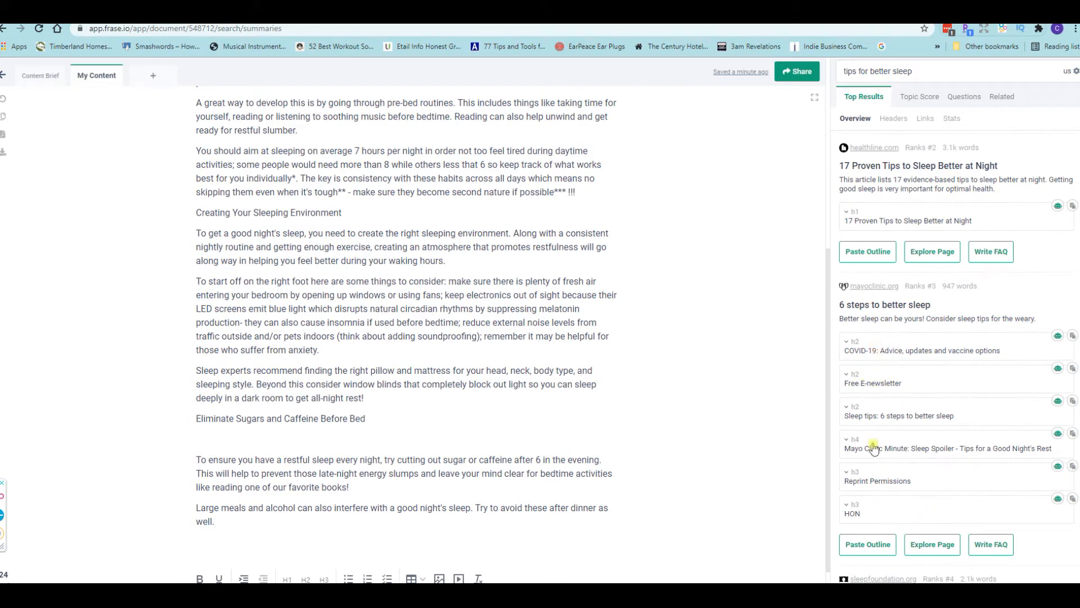
pyautogui.click(847, 214)
pyautogui.scroll(-4, 926, 325)
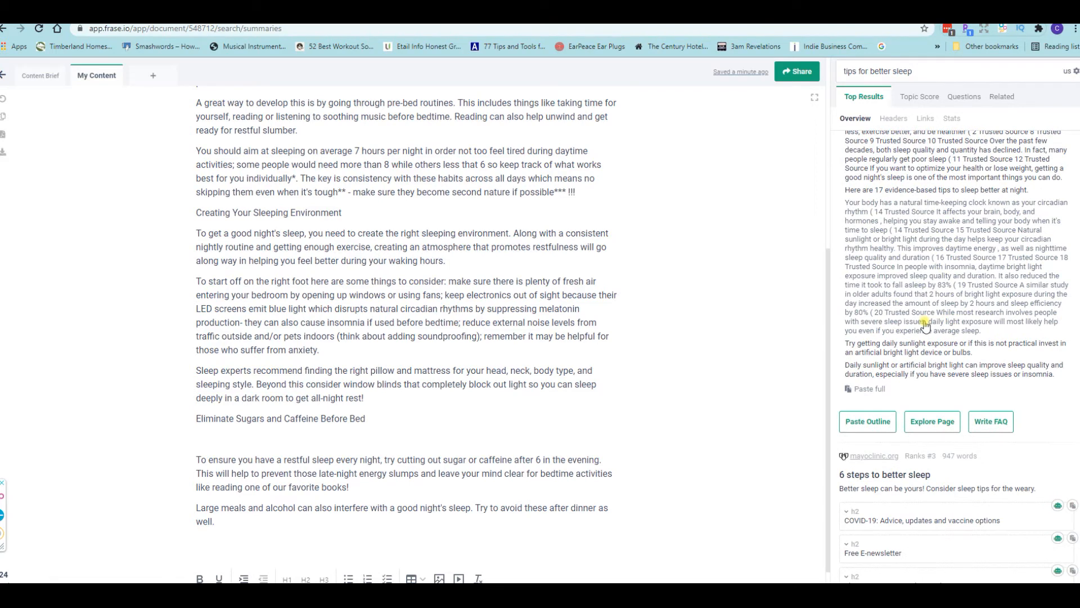
# Expand the Sleep Foundation's "Optimizing Your Sleep Schedule" section and compare it with the article's sleep routine paragraphs
pyautogui.scroll(-11, 926, 325)
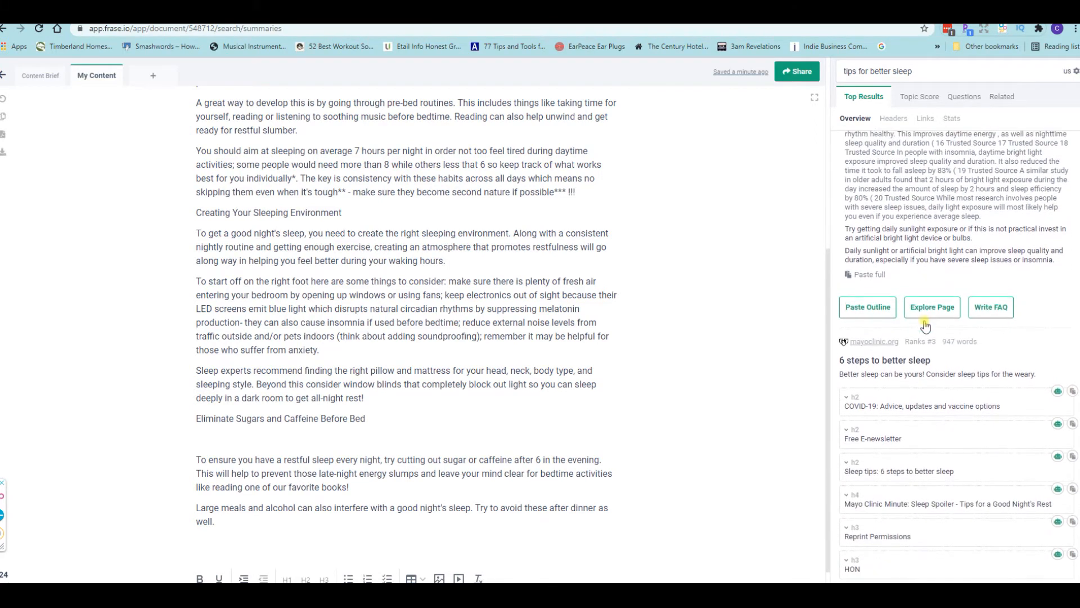
pyautogui.scroll(-1, 926, 327)
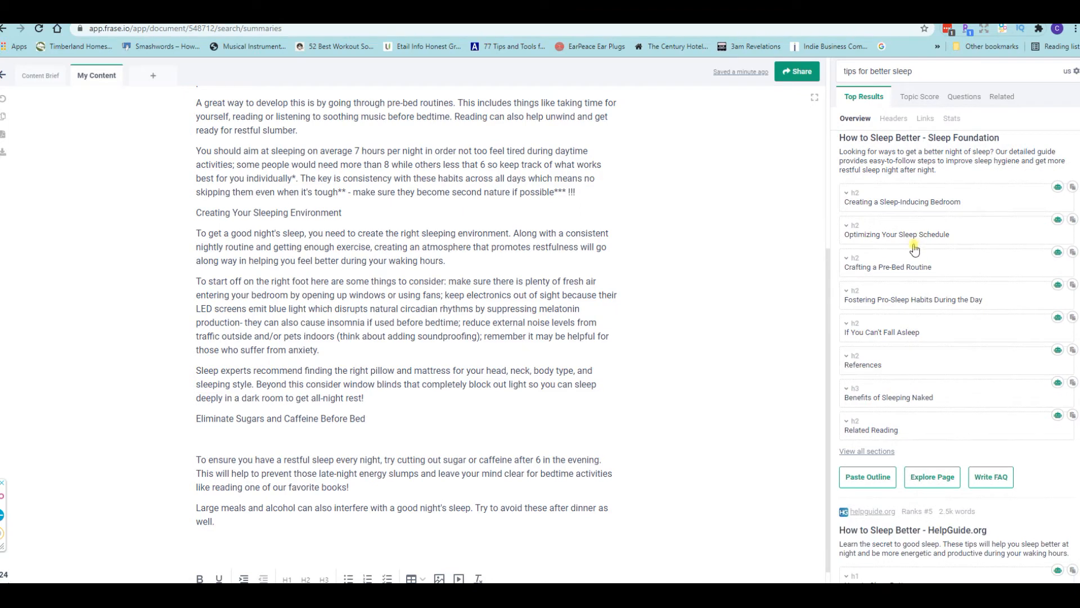
pyautogui.click(847, 227)
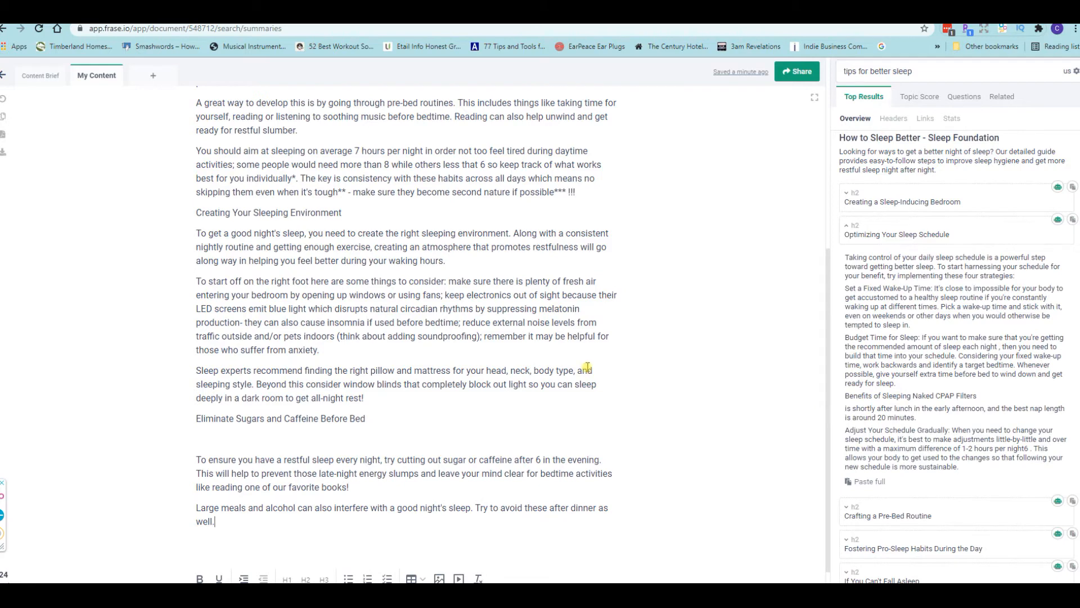
pyautogui.scroll(5, 561, 233)
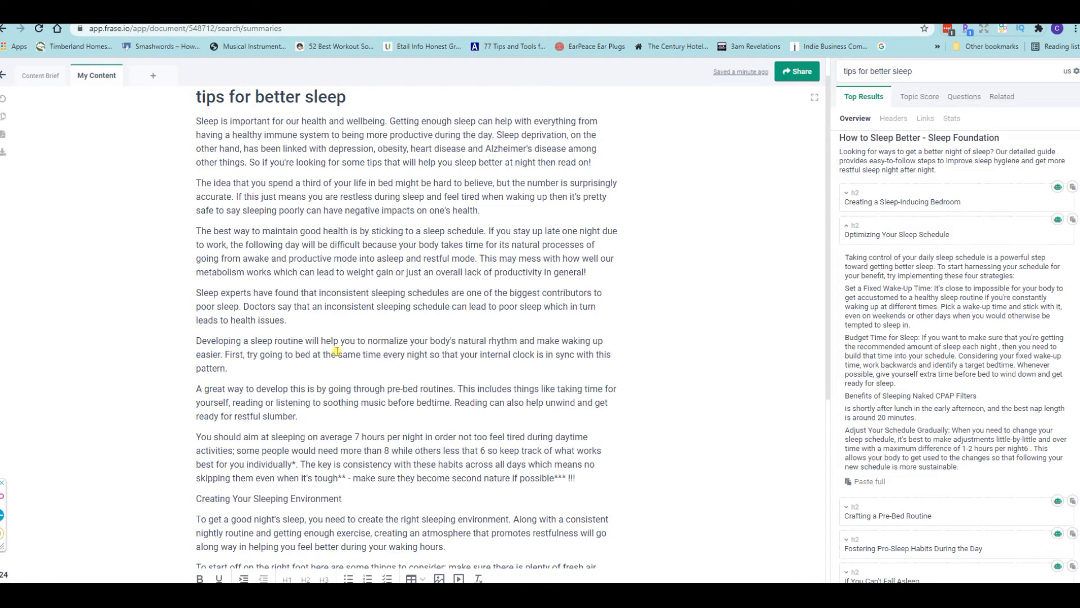
pyautogui.scroll(-1, 336, 351)
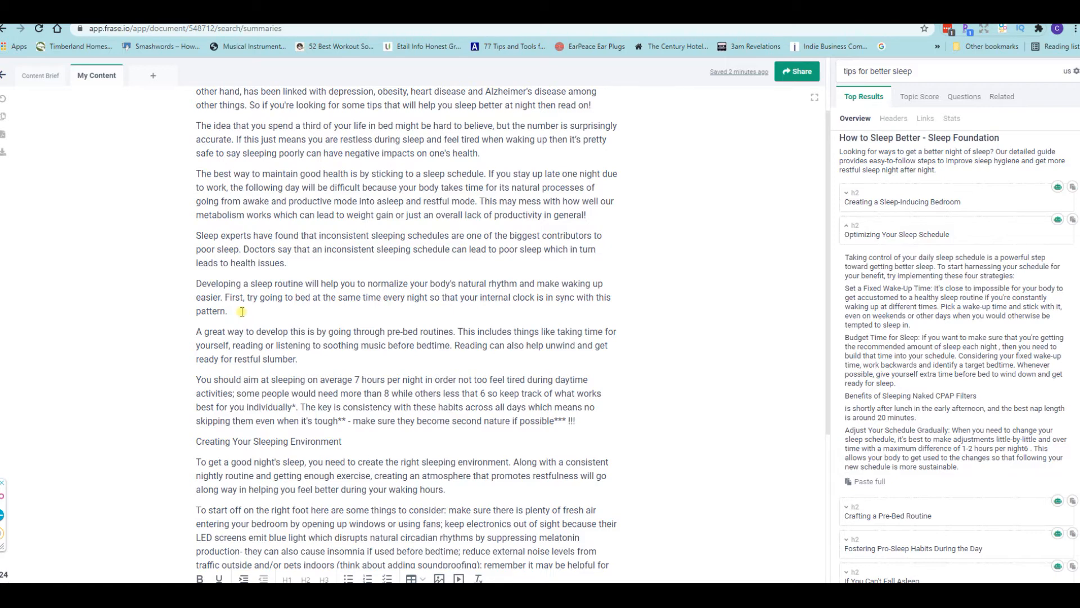
# After "in sync with this pattern.", add "You may need to adjust your bedtime and waking gradually so your body has time"
pyautogui.write('You may ')
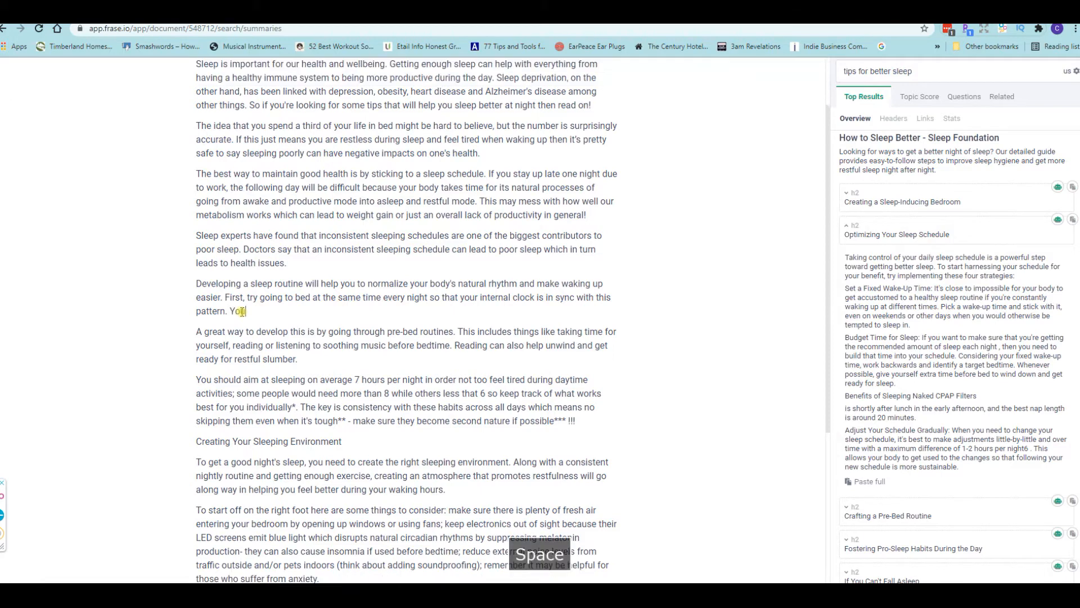
pyautogui.write('need to aj')
pyautogui.write('just ')
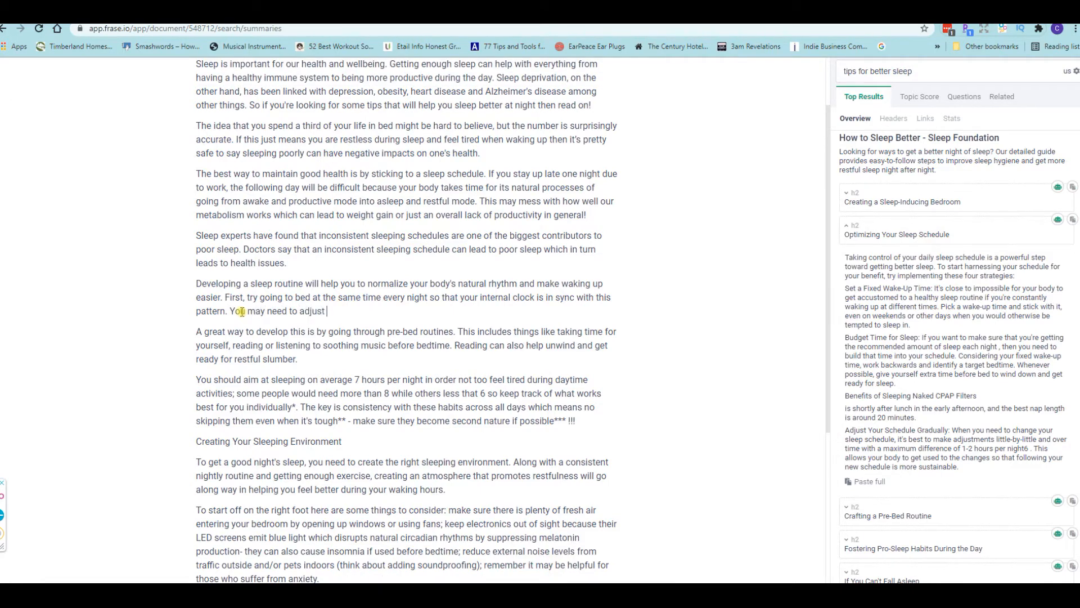
pyautogui.write('your bedtime and w')
pyautogui.write('king tim')
pyautogui.press('BackSpace')
pyautogui.press('BackSpace')
pyautogui.press('BackSpace')
pyautogui.press('BackSpace')
pyautogui.press('BackSpace')
pyautogui.press('BackSpace')
pyautogui.write('aking gradually')
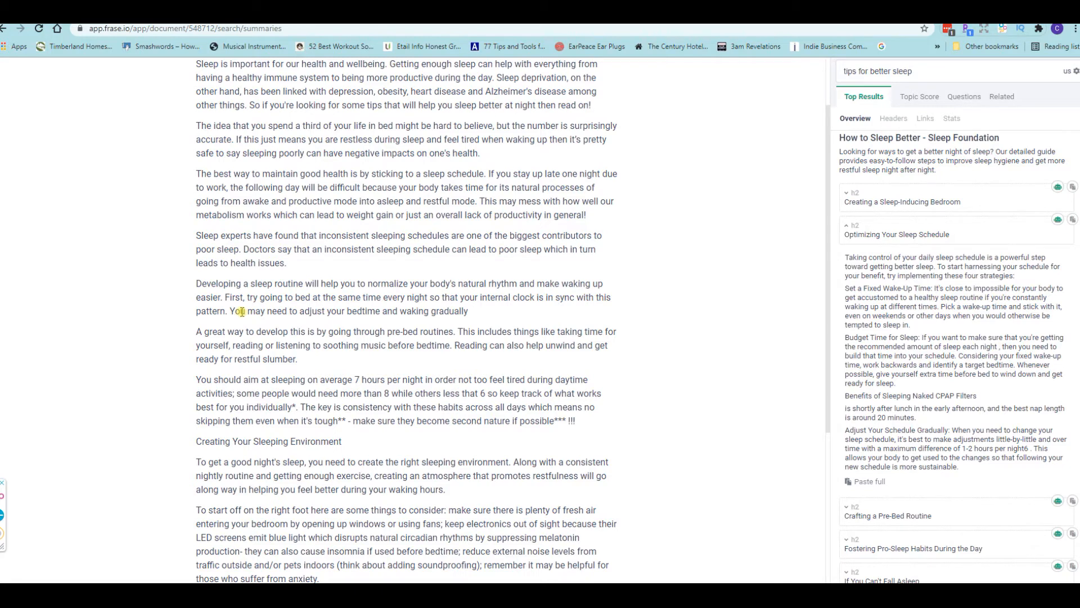
pyautogui.write('so you')
pyautogui.write('r body ')
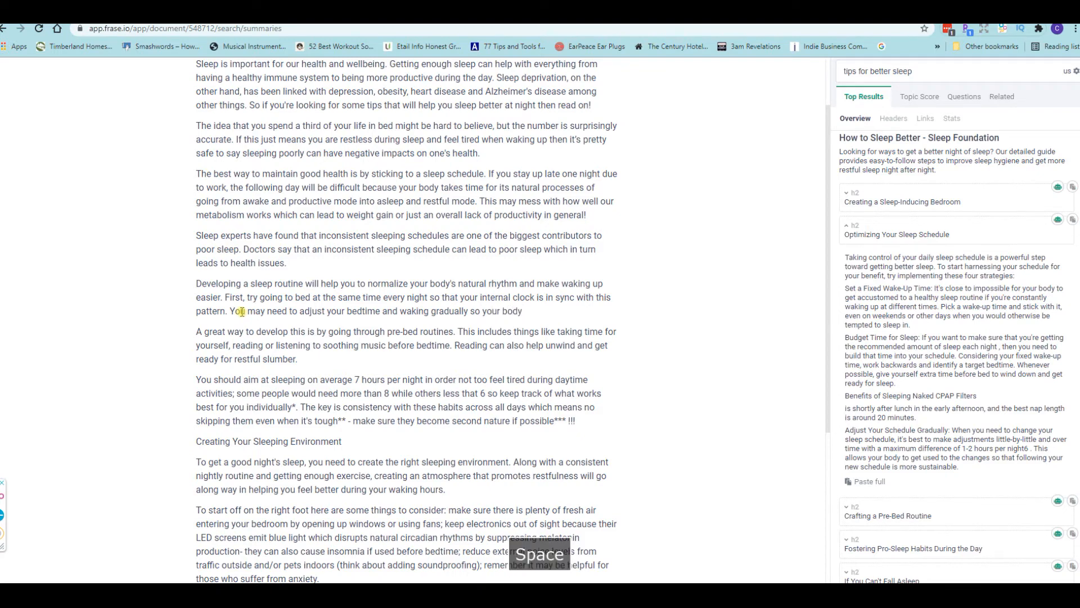
pyautogui.write('has time')
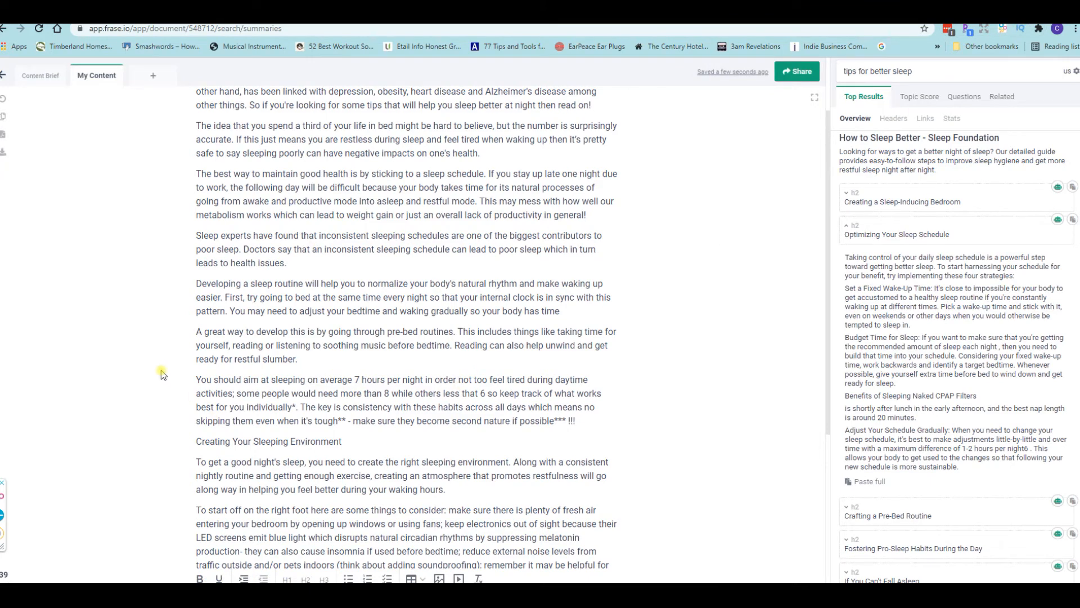
# Start the new sentence with "If your sleeping patterns are really out of whack," and continue it with a lowercase "you"
pyautogui.moveTo(229, 311); pyautogui.dragTo(234, 311)
pyautogui.write('is pattern. If your sleeping ')
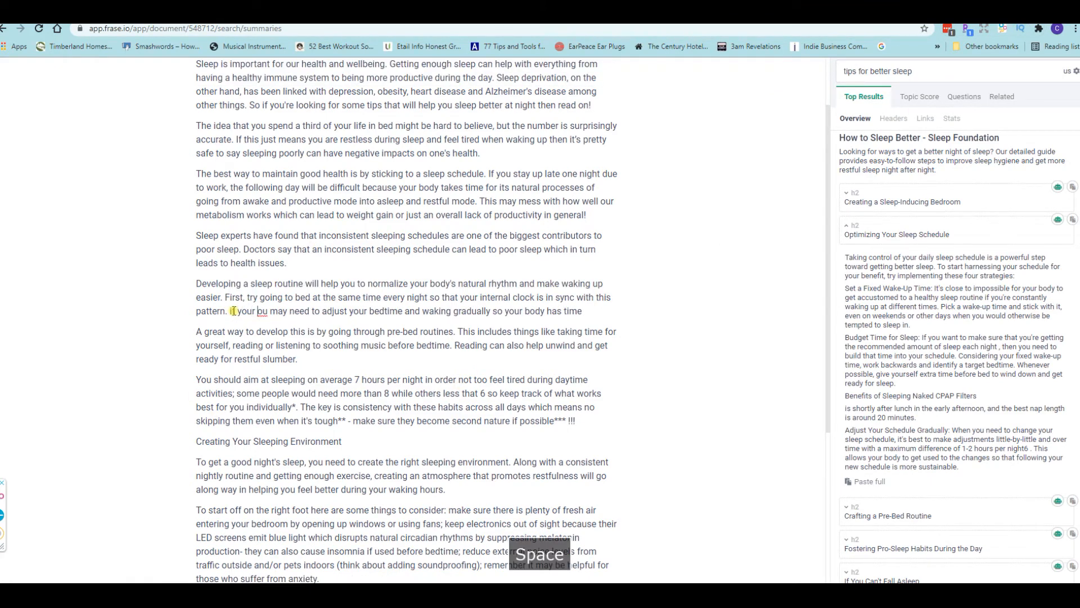
pyautogui.write('patterns are')
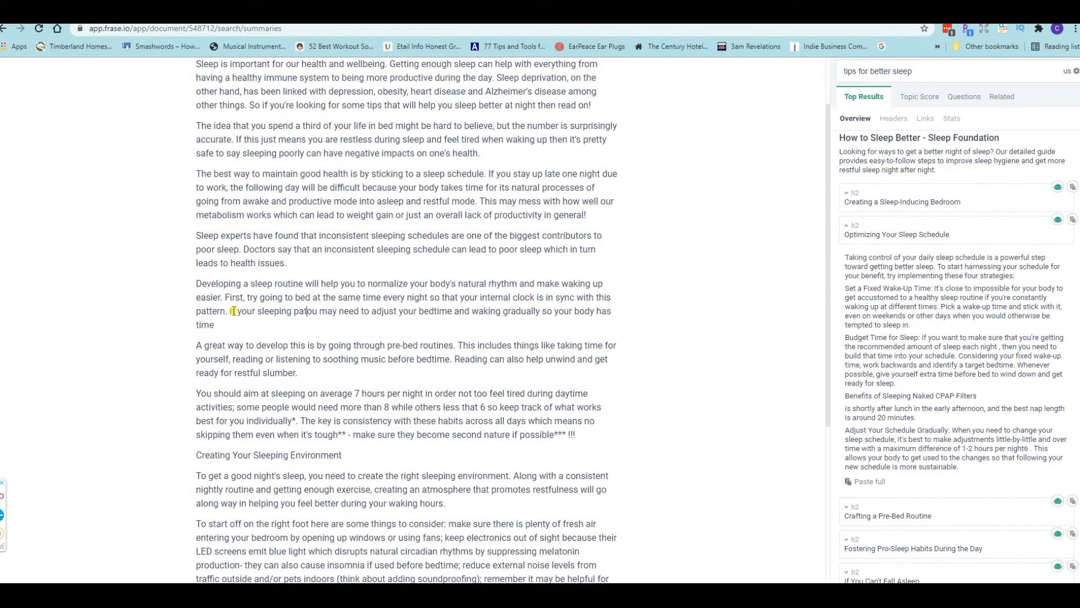
pyautogui.write(' really ')
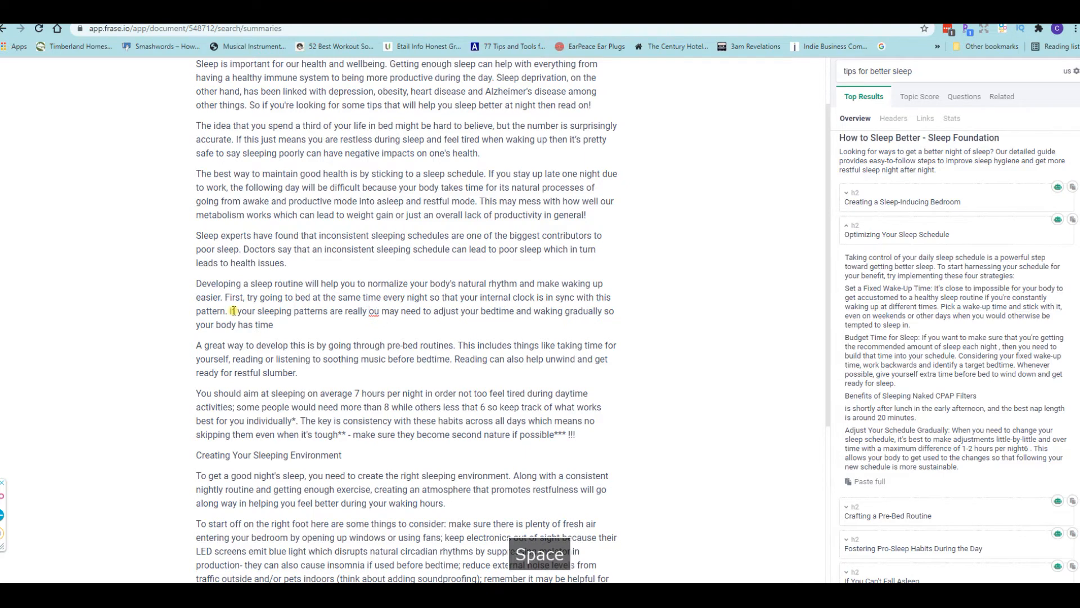
pyautogui.write('out of whack')
pyautogui.click(233, 311)
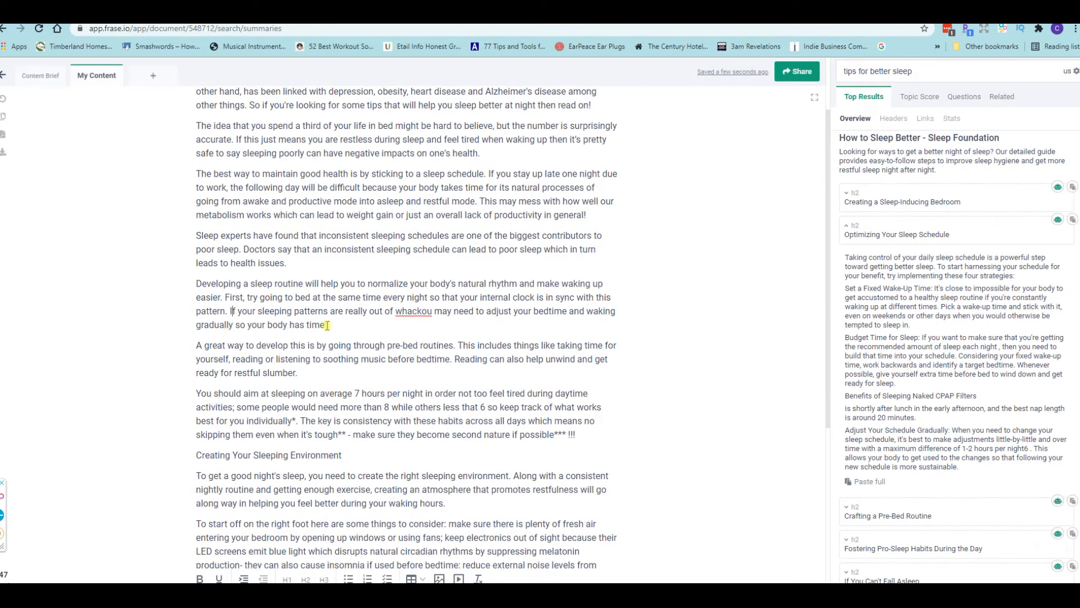
pyautogui.click(422, 311)
pyautogui.write(', y')
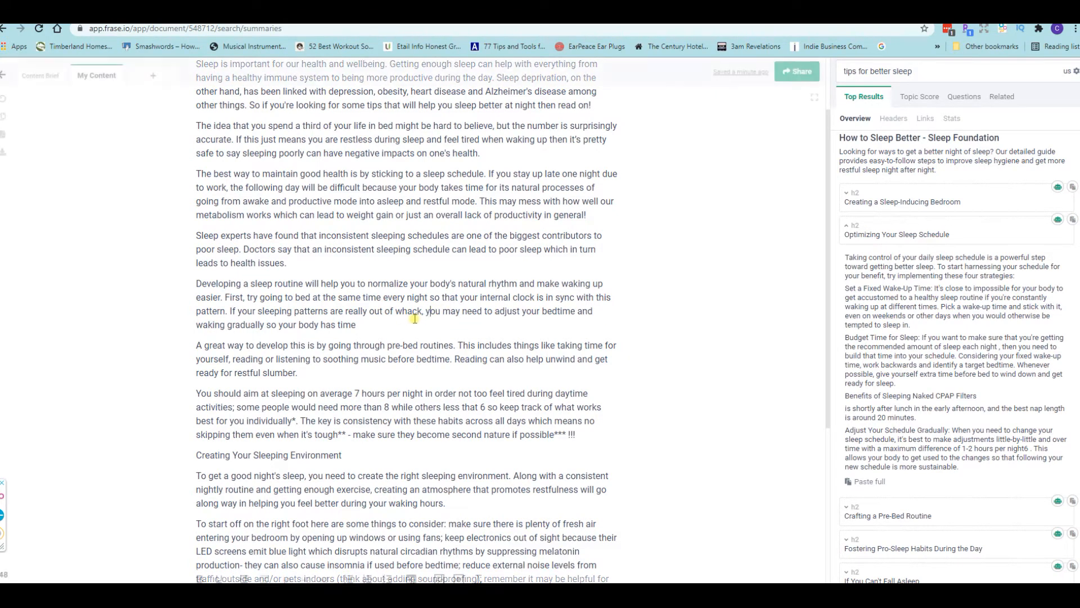
pyautogui.moveTo(267, 327); pyautogui.dragTo(443, 345)
pyautogui.press('BackSpace')
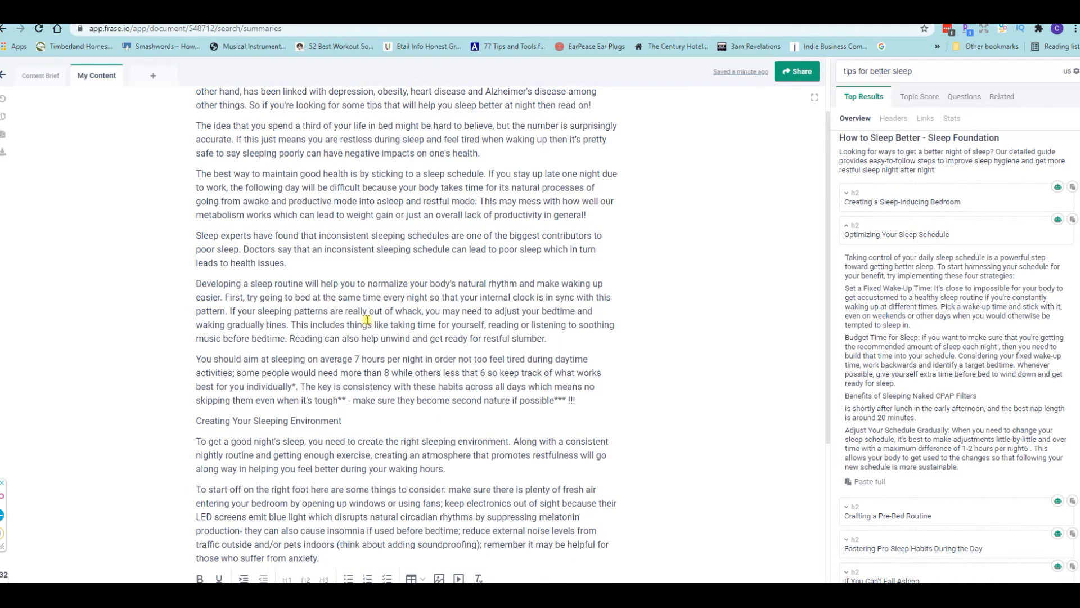
pyautogui.hotkey('ctrl', 'z')
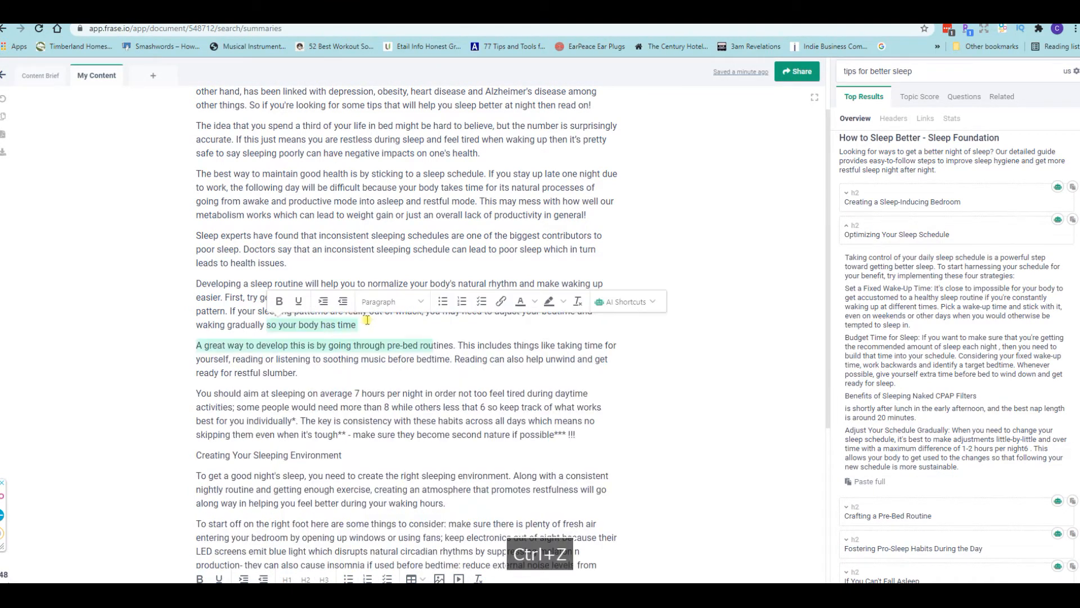
# Delete "so your body has time" and end the sentence with a period after "gradually"
pyautogui.click(272, 326)
pyautogui.moveTo(267, 325); pyautogui.dragTo(356, 325)
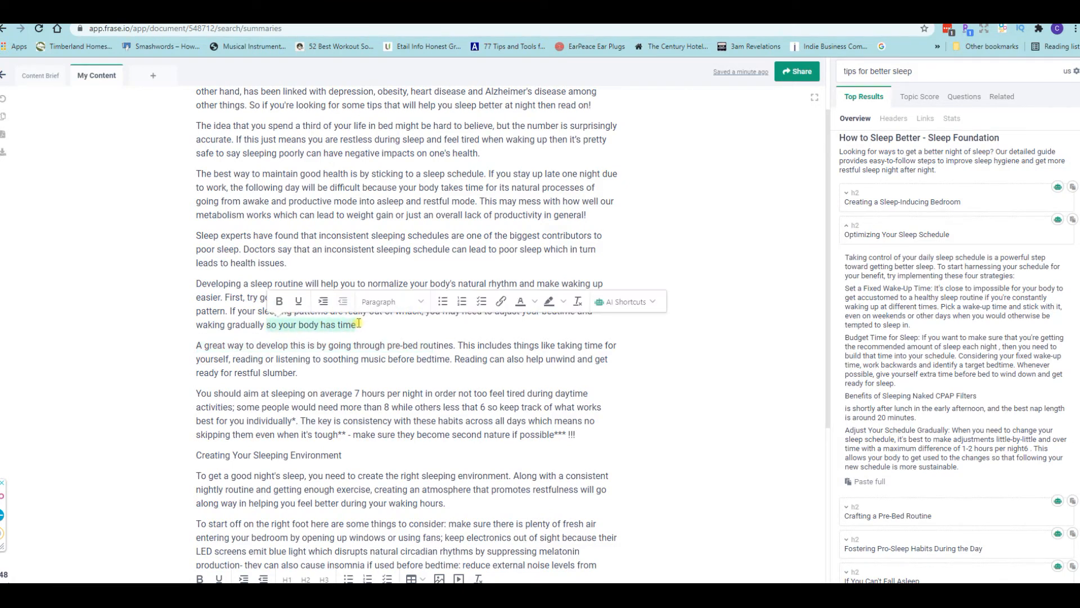
pyautogui.press('BackSpace')
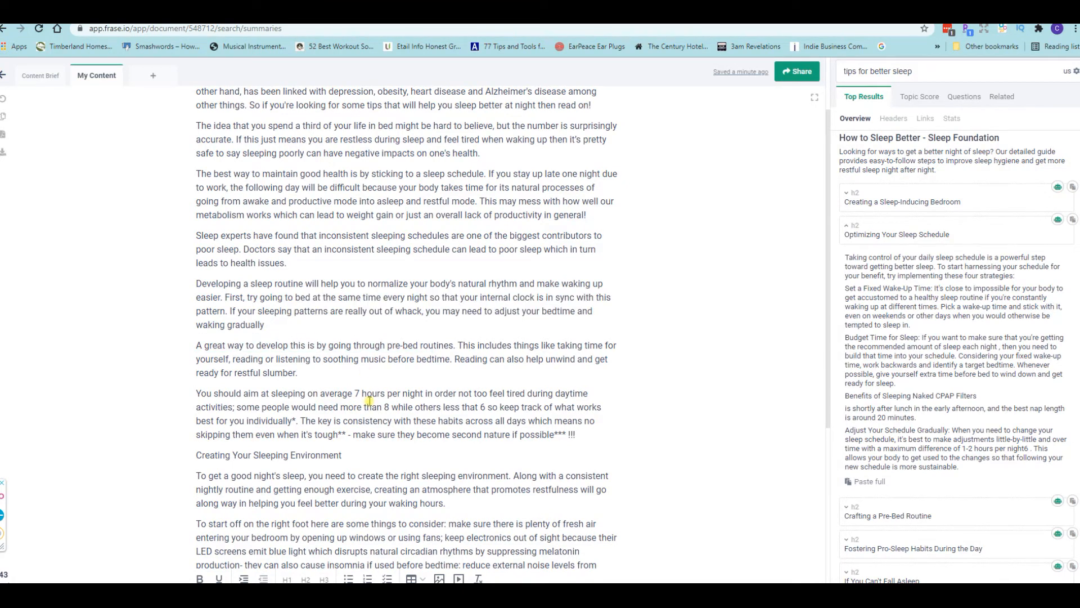
pyautogui.write('.')
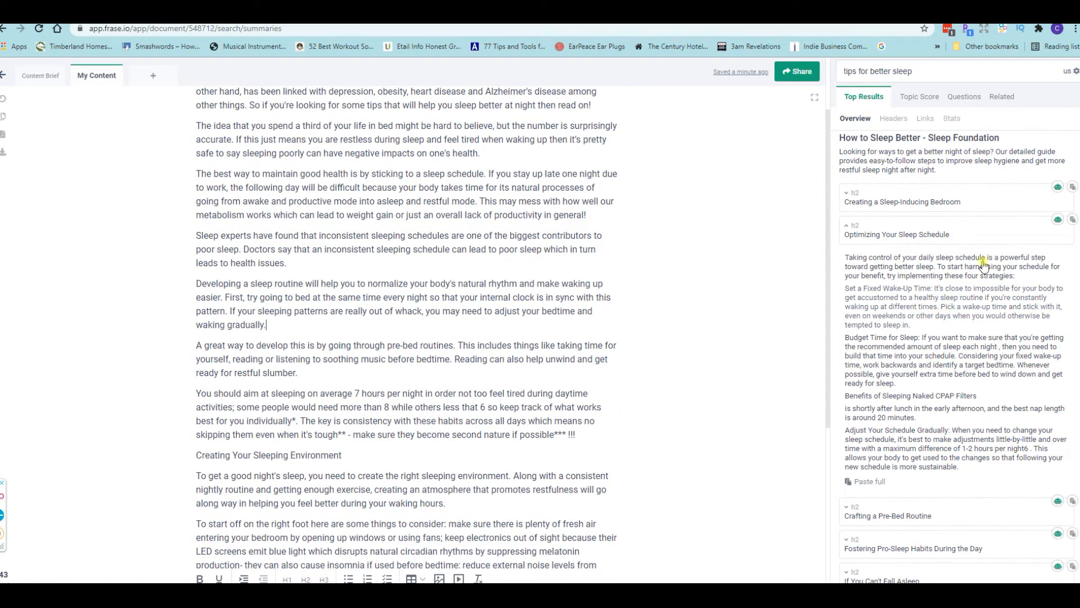
# Look through the section headings of the HelpGuide, WebMD, Harvard and Headspace results, returning to the Sleep Foundation's sleep schedule section
pyautogui.scroll(-7, 962, 231)
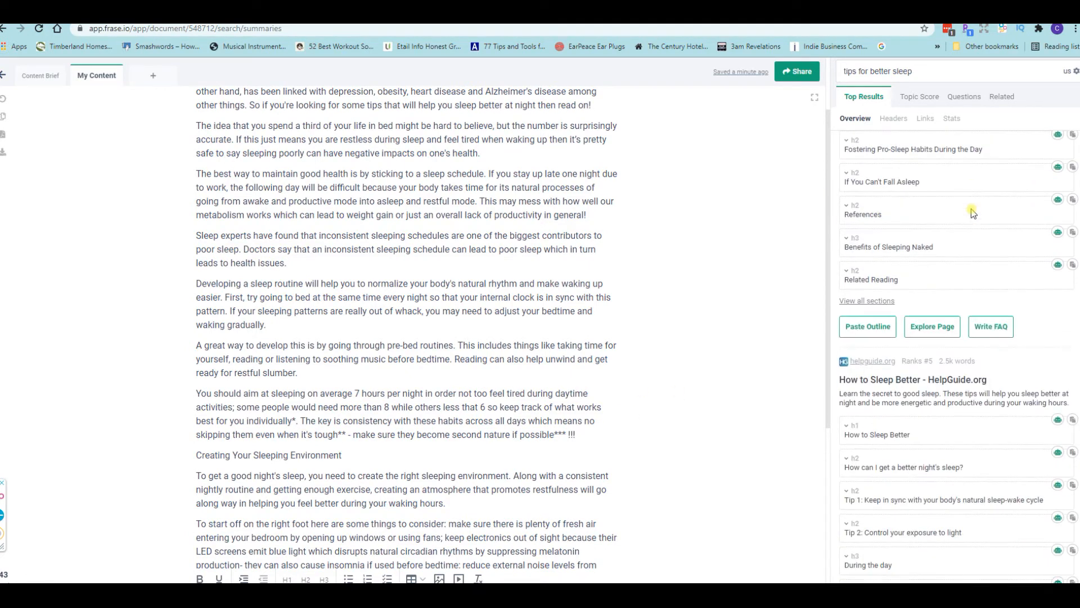
pyautogui.scroll(-4, 972, 214)
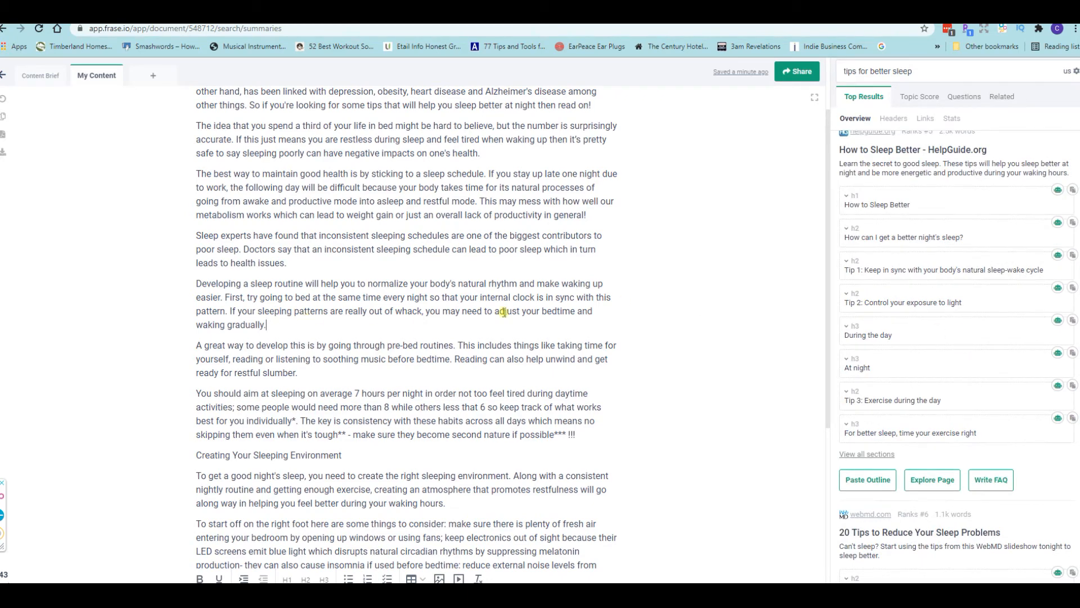
pyautogui.click(942, 265)
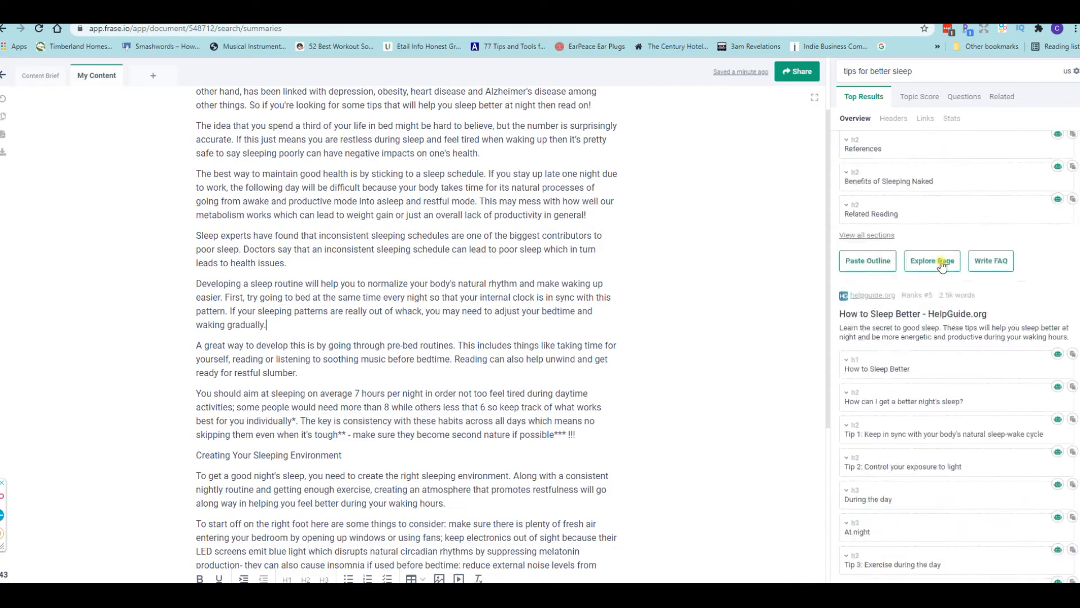
pyautogui.scroll(-7, 941, 265)
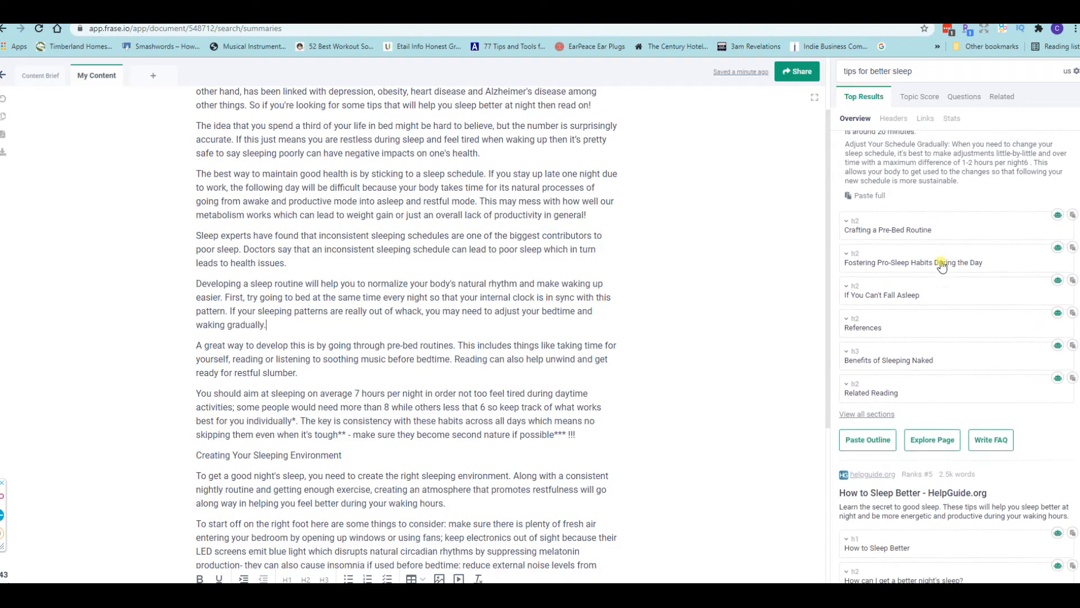
pyautogui.scroll(-1, 941, 265)
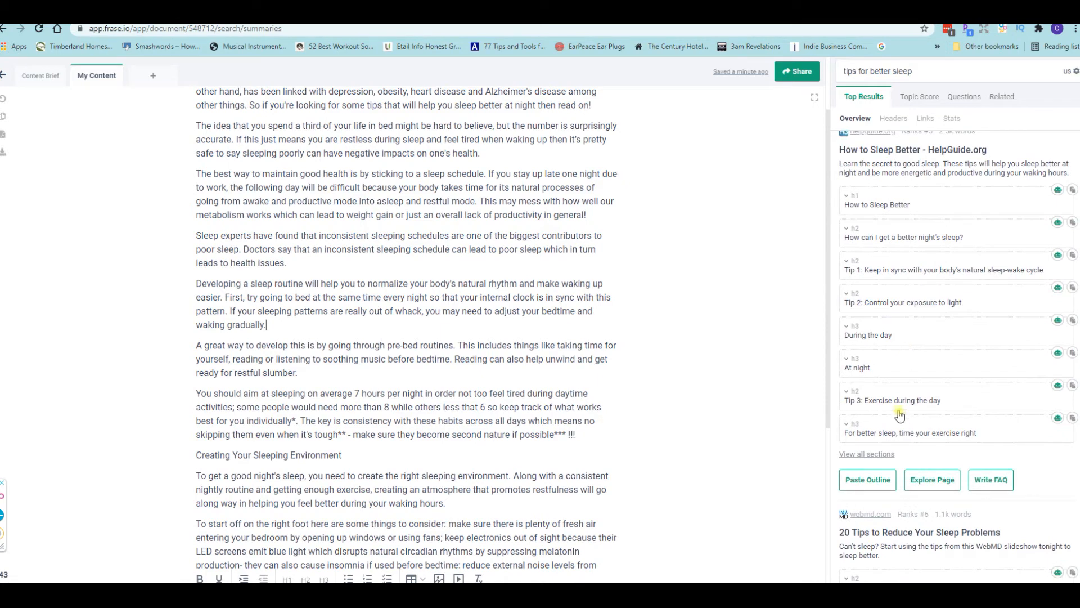
pyautogui.scroll(-1, 902, 399)
pyautogui.scroll(-6, 903, 398)
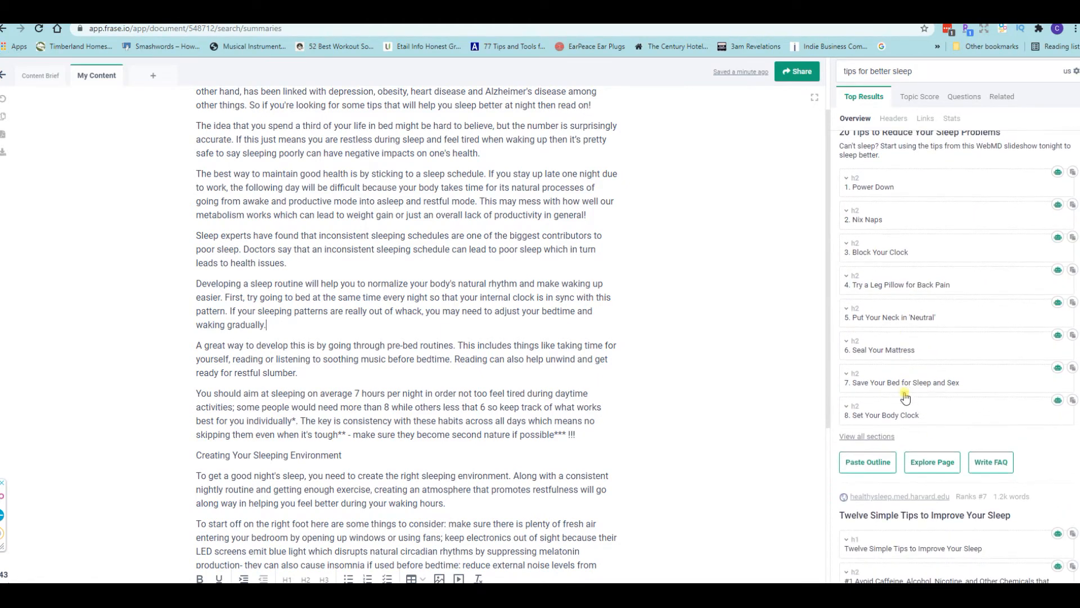
pyautogui.scroll(-6, 905, 396)
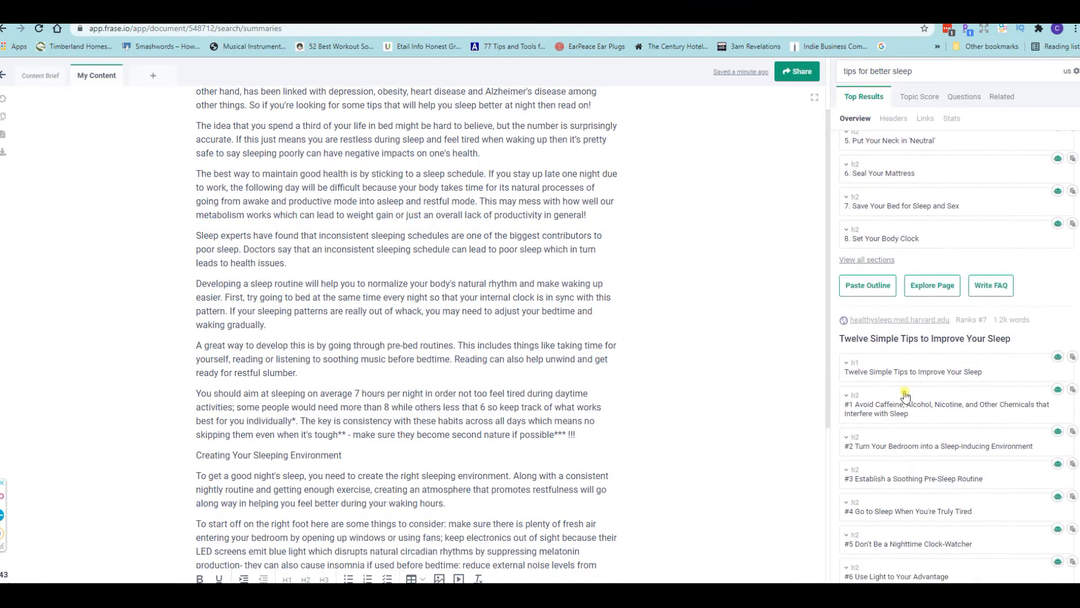
pyautogui.scroll(-1, 905, 397)
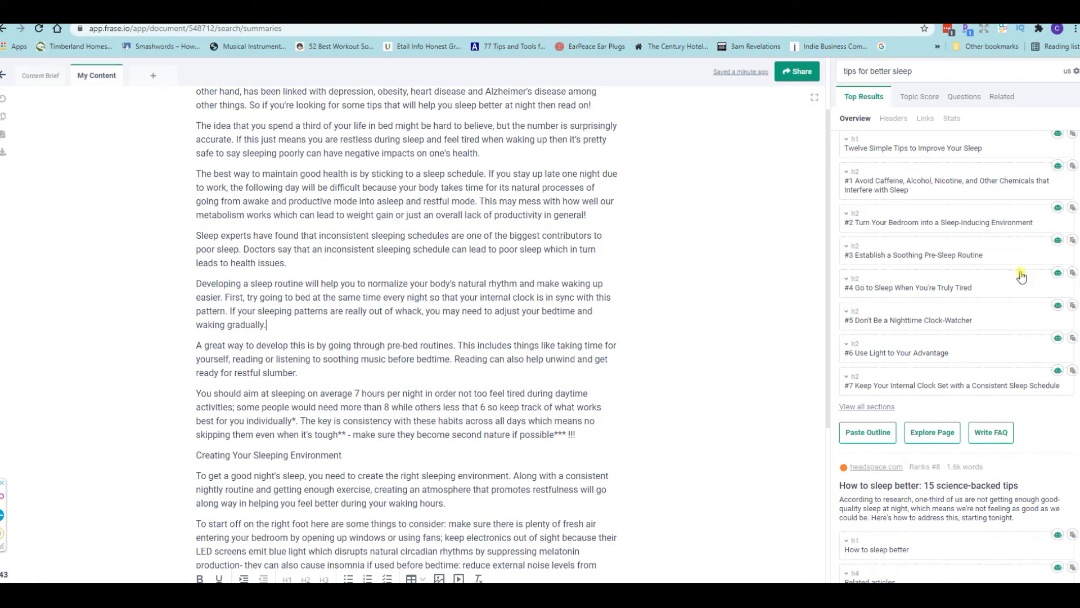
pyautogui.scroll(-20, 1018, 274)
pyautogui.scroll(10, 1018, 275)
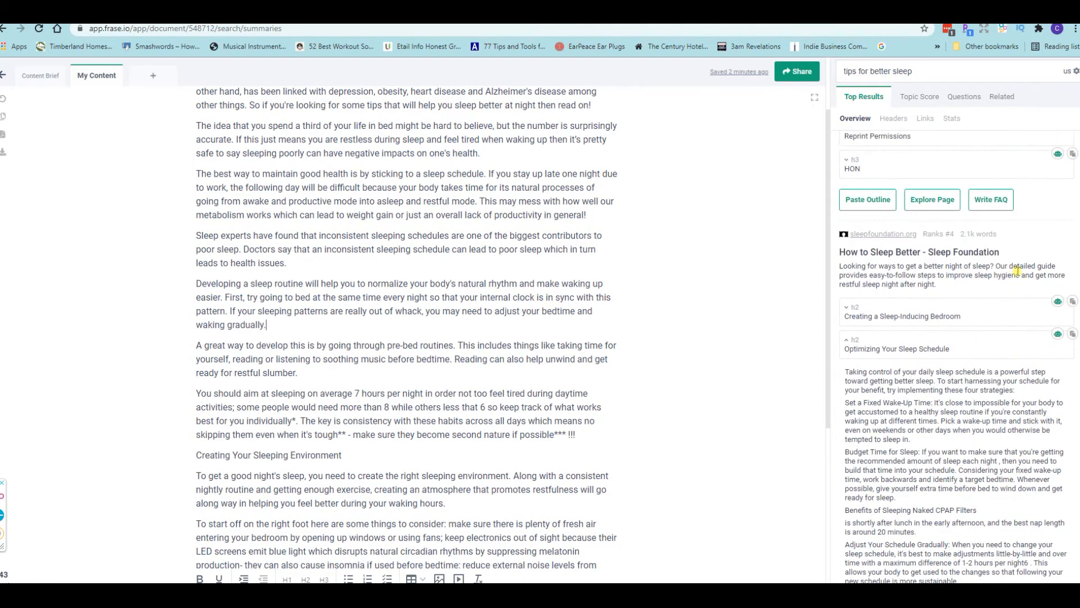
pyautogui.scroll(-5, 930, 347)
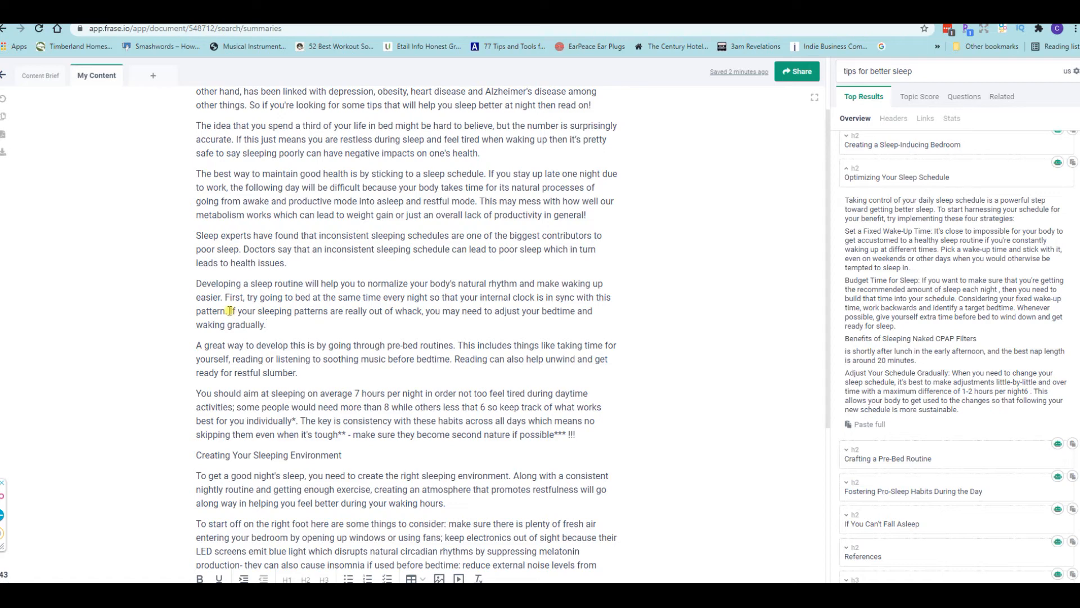
# Reword the text after "out of whack," to "the experts at Sleep Foundation recommend that you adjust your bedtime and waking gradually."
pyautogui.click(426, 310)
pyautogui.write('the expers')
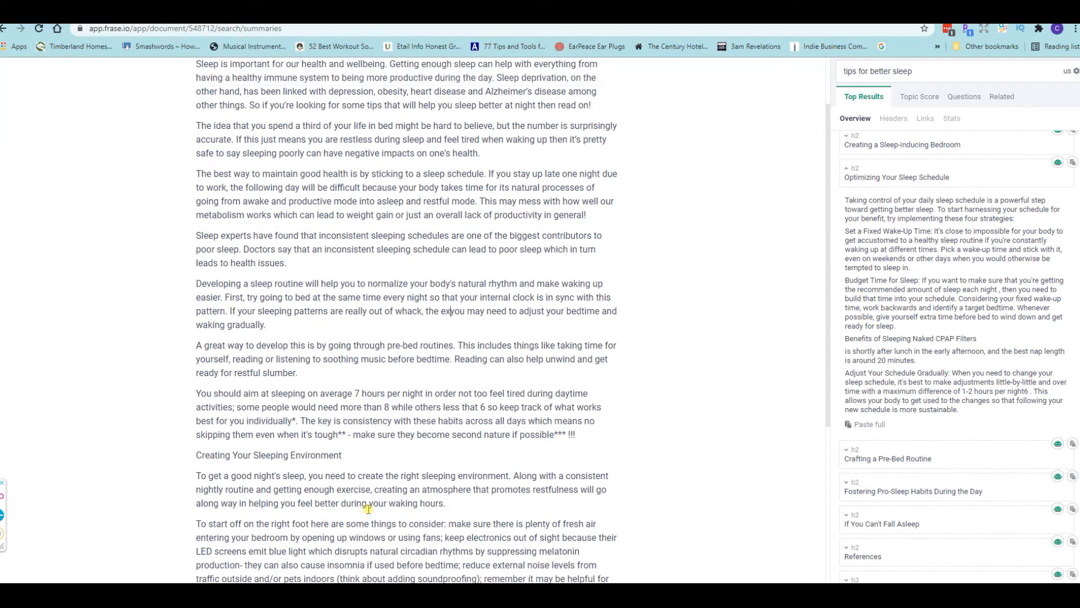
pyautogui.press('BackSpace')
pyautogui.write('ts at ')
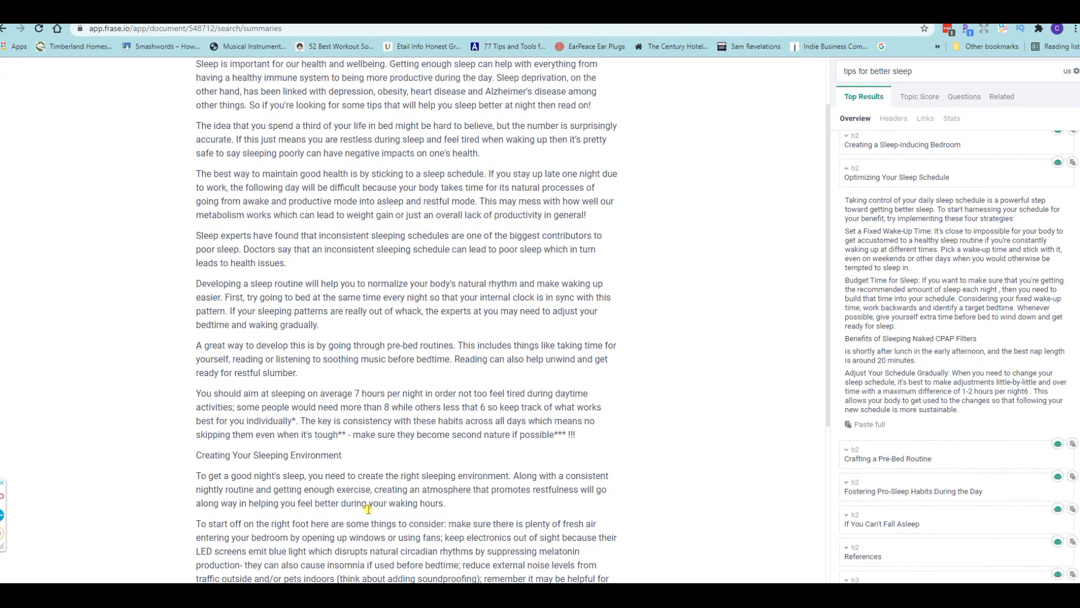
pyautogui.write('Sleep')
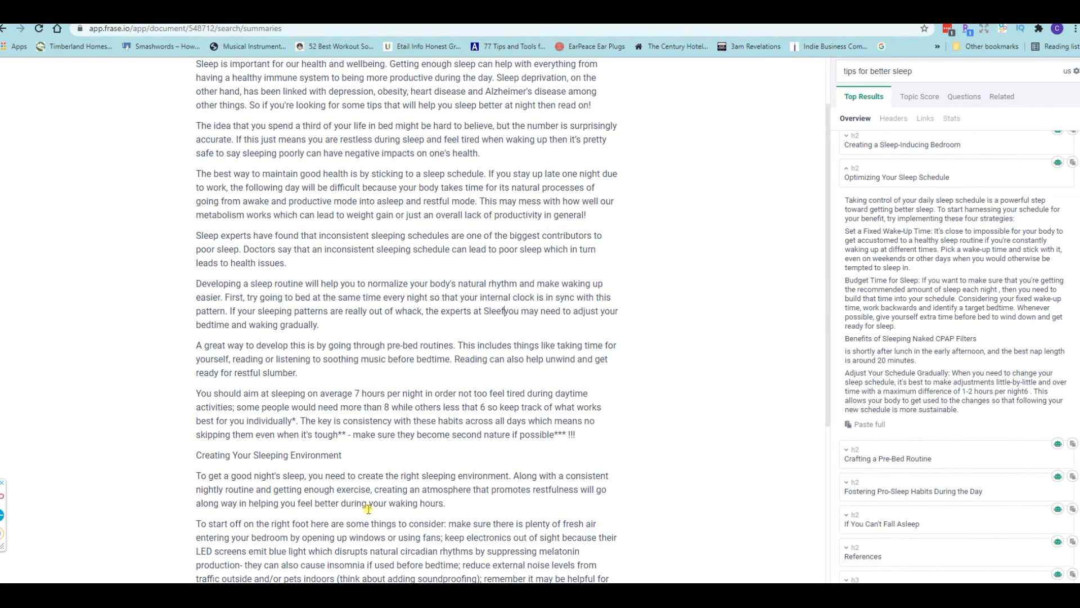
pyautogui.write(' Founda')
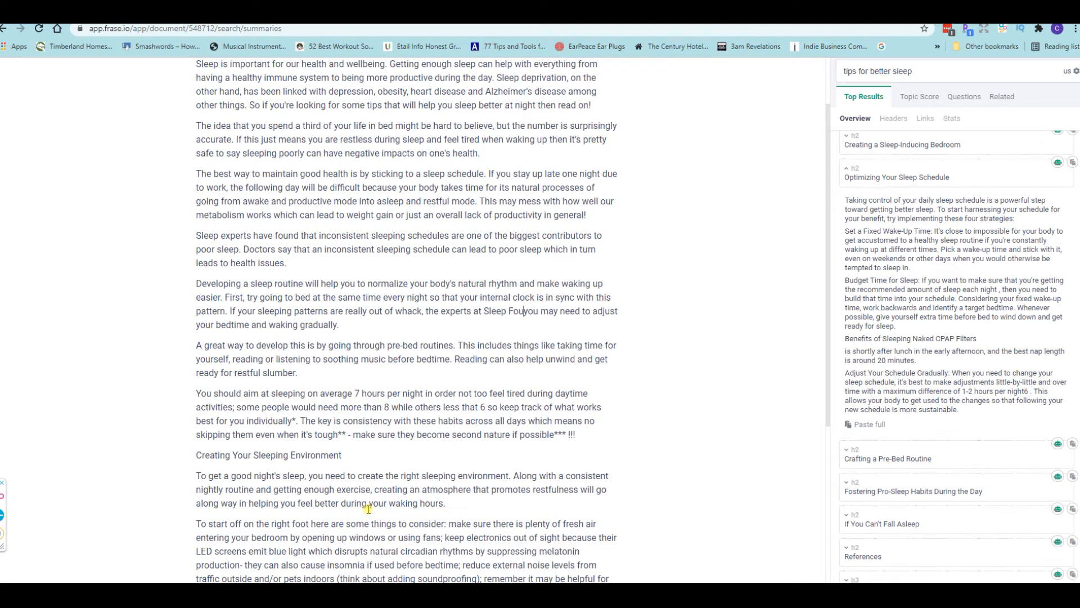
pyautogui.write('tion')
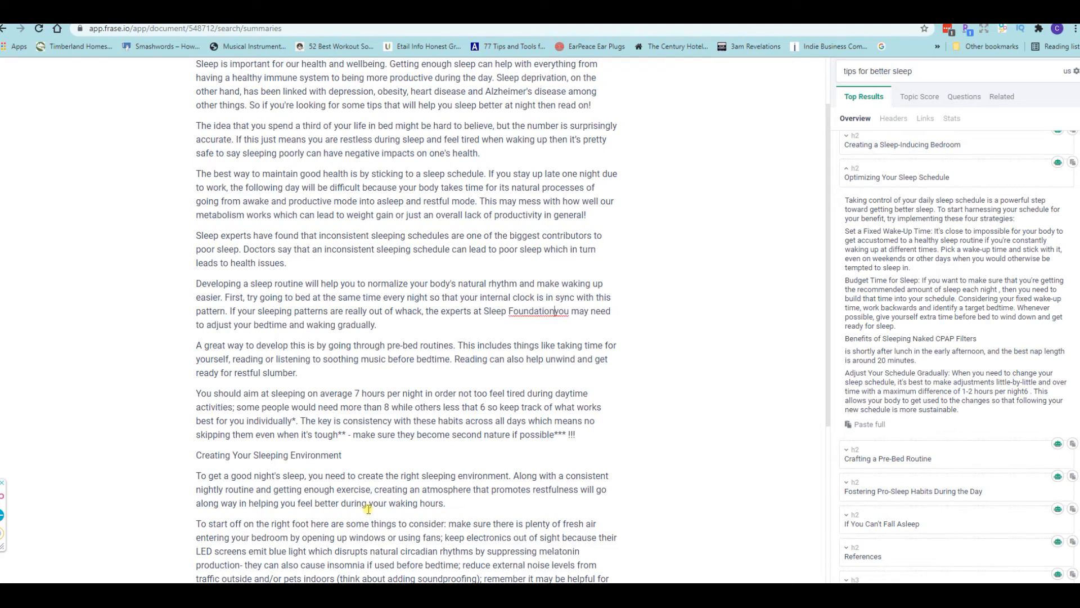
pyautogui.write(' re')
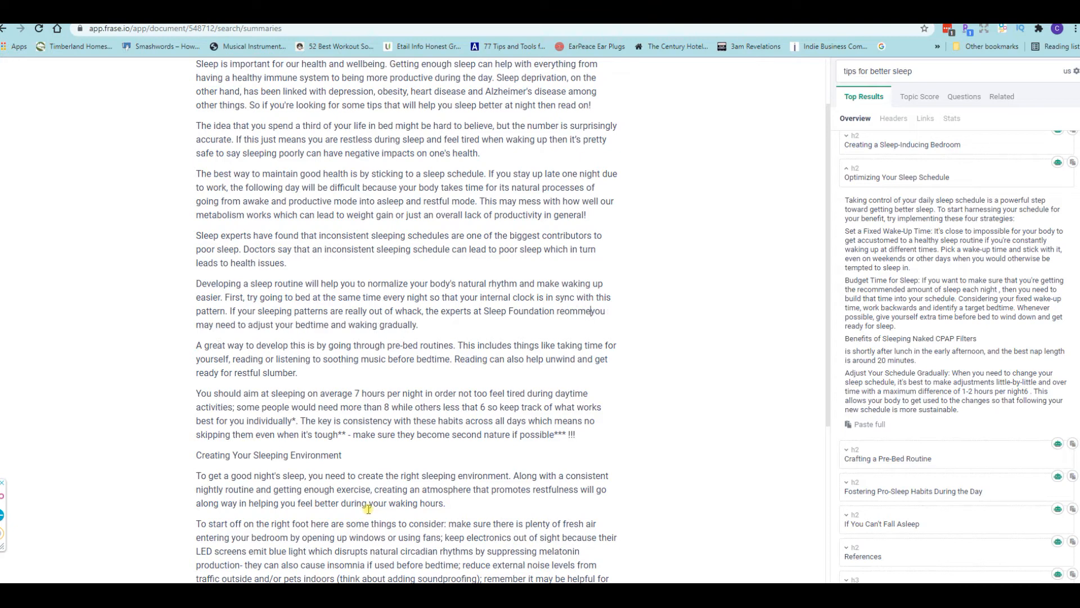
pyautogui.write('commend that')
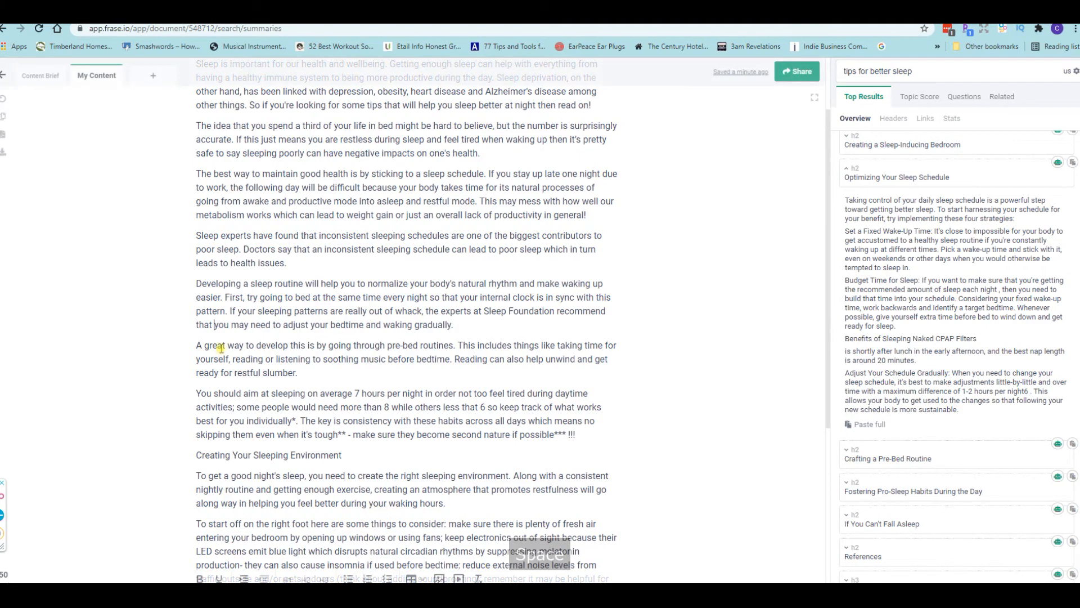
pyautogui.keyDown('shift'); pyautogui.click(282, 327); pyautogui.keyUp('shift')
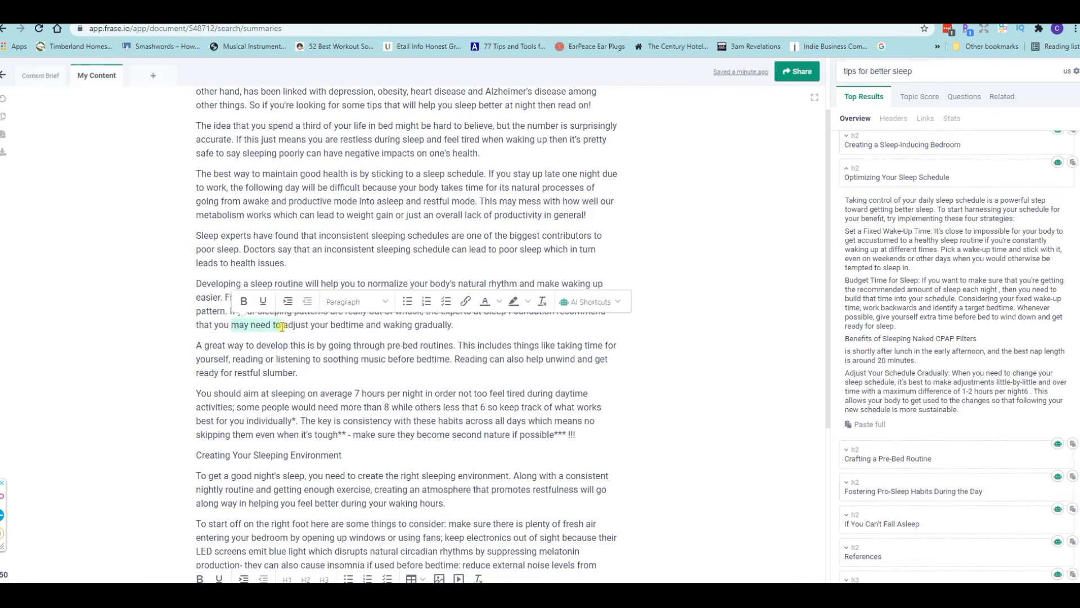
pyautogui.press('Delete')
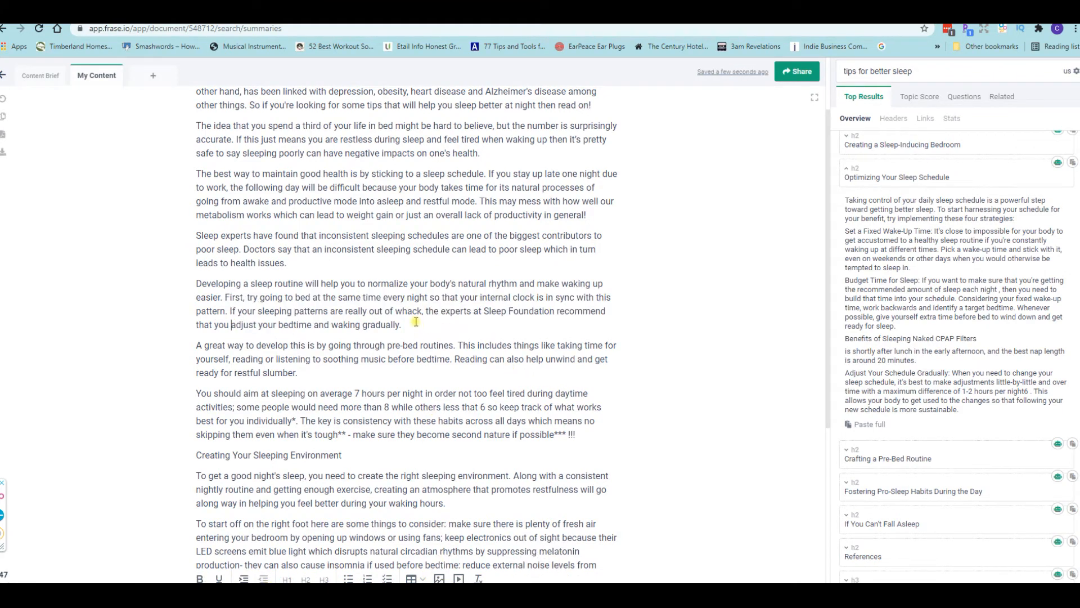
# Look through the competitor results' section headings and the article's comparison figures in the top results overview
pyautogui.scroll(-7, 934, 340)
pyautogui.scroll(-2, 934, 340)
pyautogui.scroll(5, 934, 340)
pyautogui.scroll(-6, 934, 341)
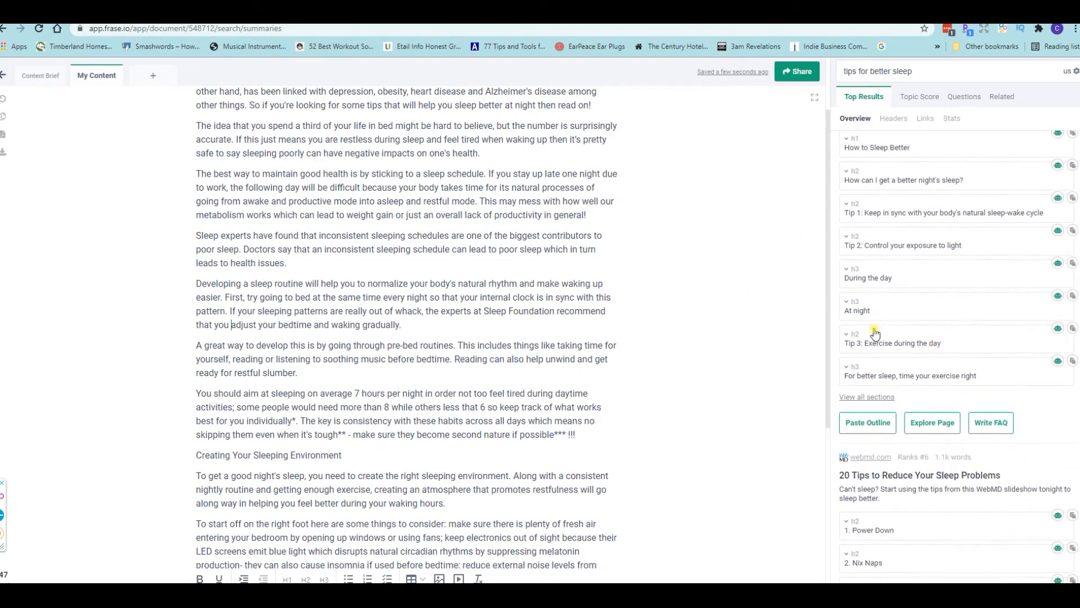
pyautogui.scroll(4, 904, 300)
pyautogui.scroll(15, 905, 300)
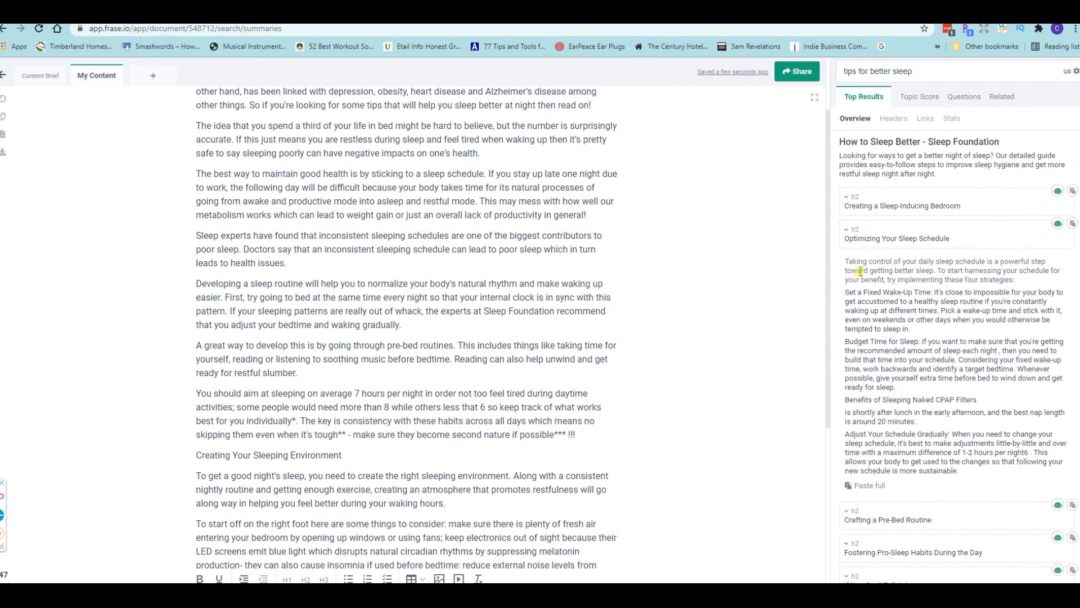
pyautogui.scroll(8, 871, 256)
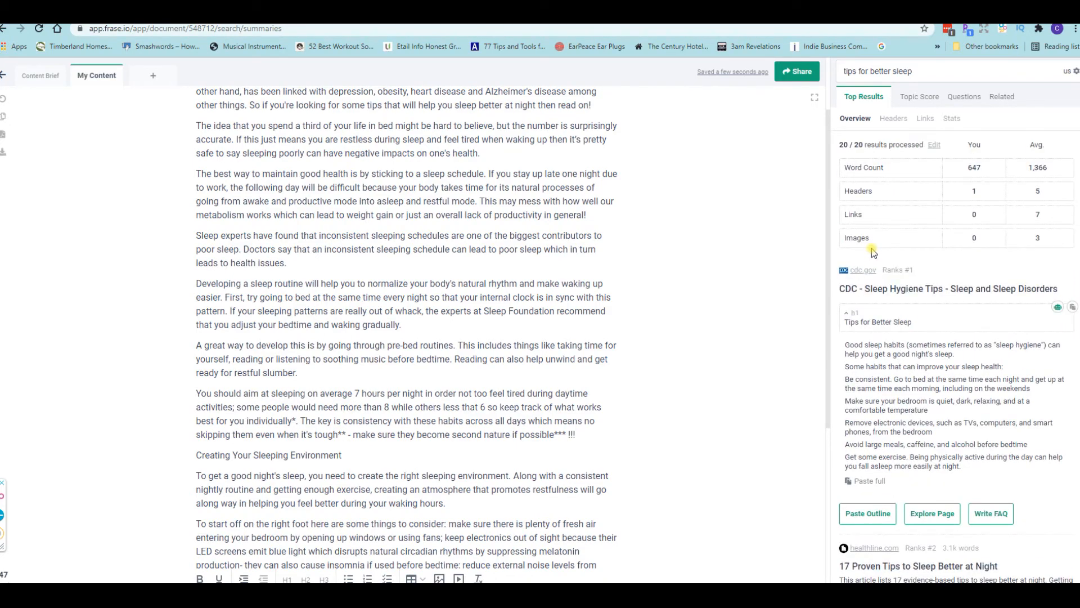
# Examine the combined list of competitor headers for topics missing from the article
pyautogui.click(893, 119)
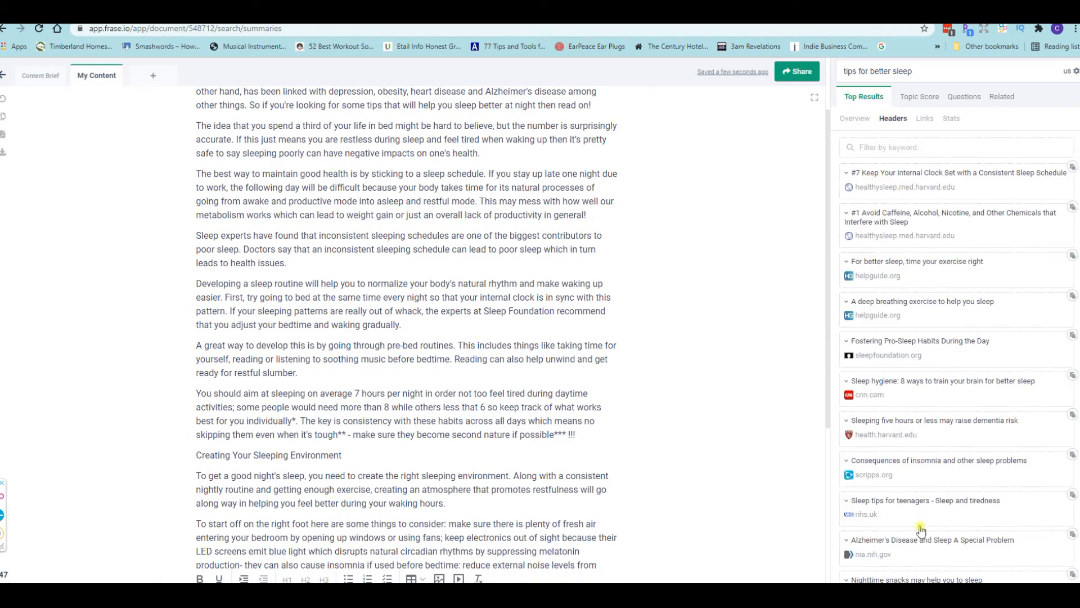
pyautogui.scroll(-1, 960, 332)
pyautogui.scroll(-10, 960, 332)
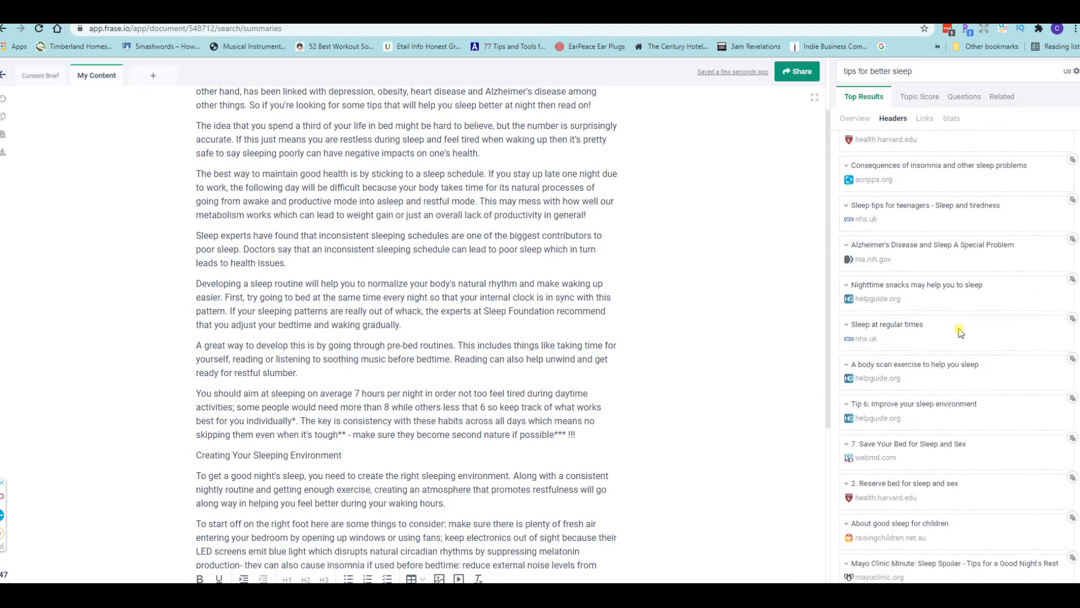
pyautogui.scroll(-4, 960, 332)
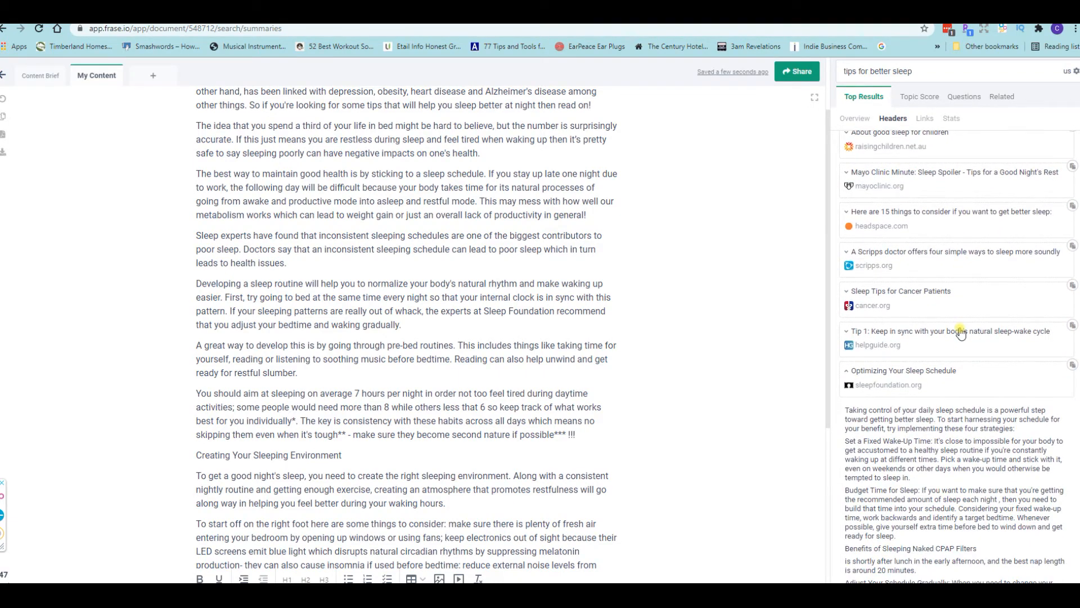
pyautogui.scroll(12, 960, 332)
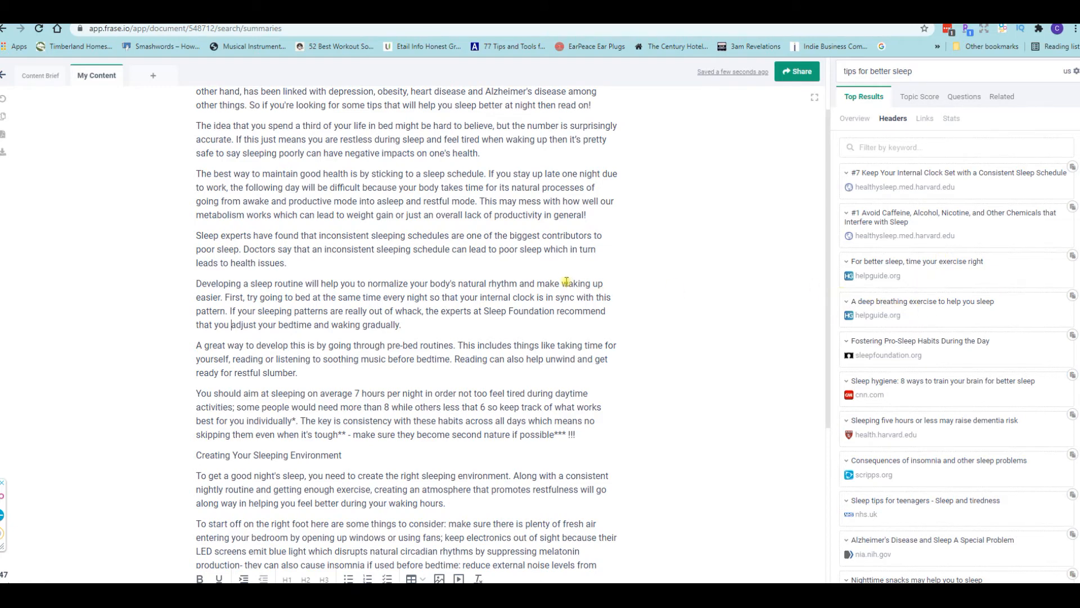
# Add the paragraph "Another exercise you can try is spending a few minutes practicing deep breathing exercises." after the pre-bed routines paragraph
pyautogui.scroll(-1, 566, 284)
pyautogui.scroll(-1, 304, 315)
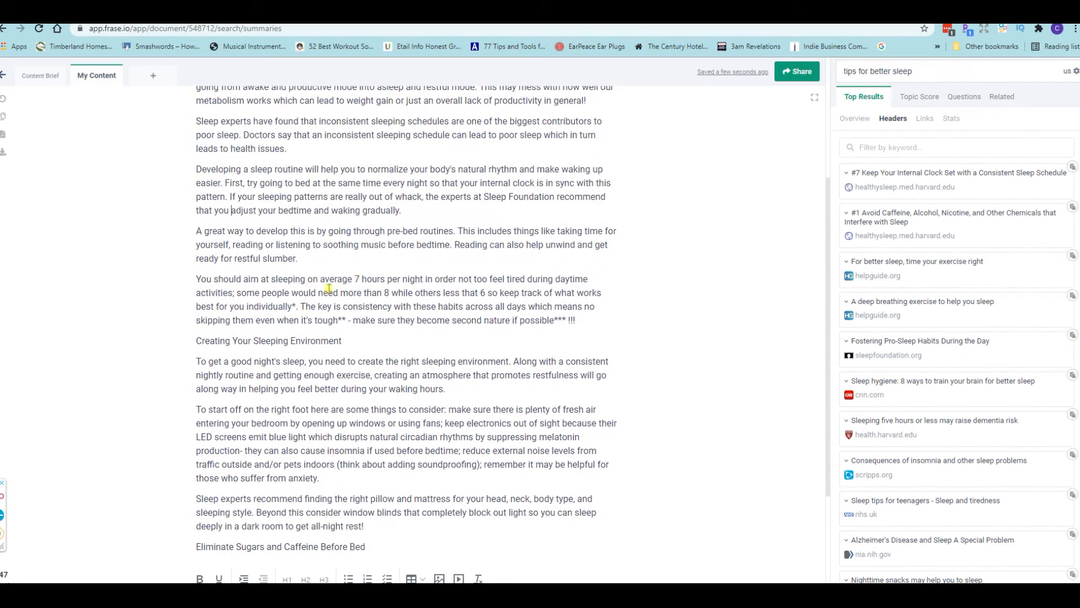
pyautogui.click(343, 259)
pyautogui.press('Return')
pyautogui.write('A')
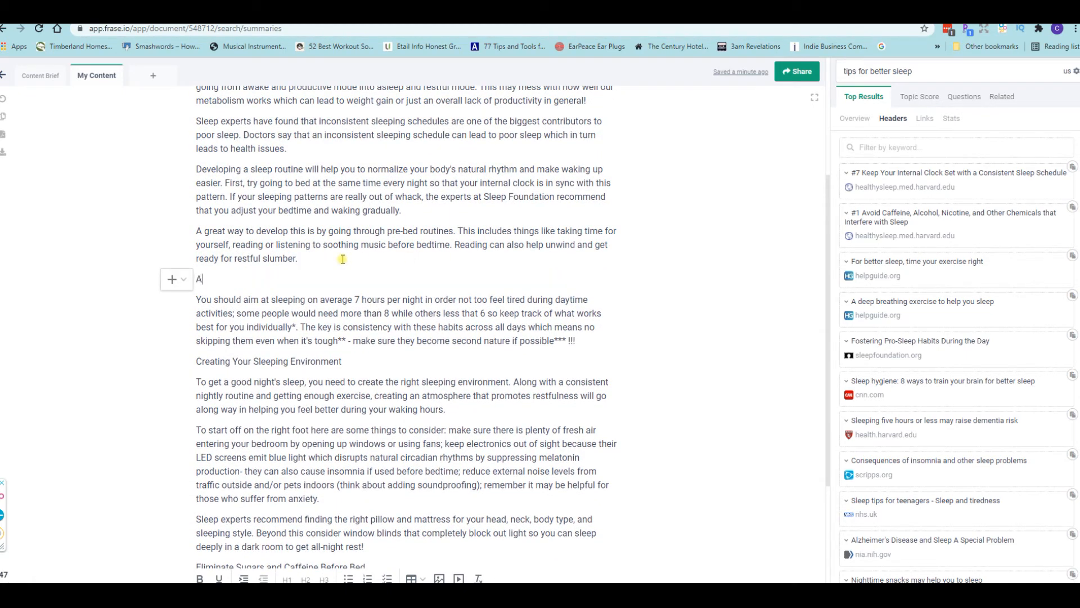
pyautogui.write('nother exercise you h')
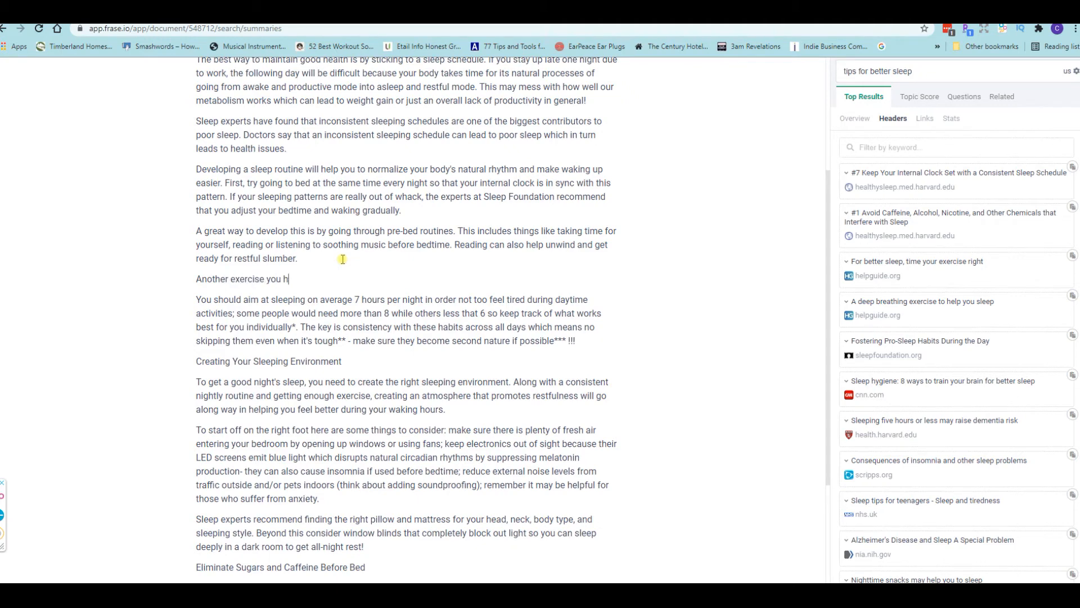
pyautogui.press('BackSpace')
pyautogui.write('can try is ')
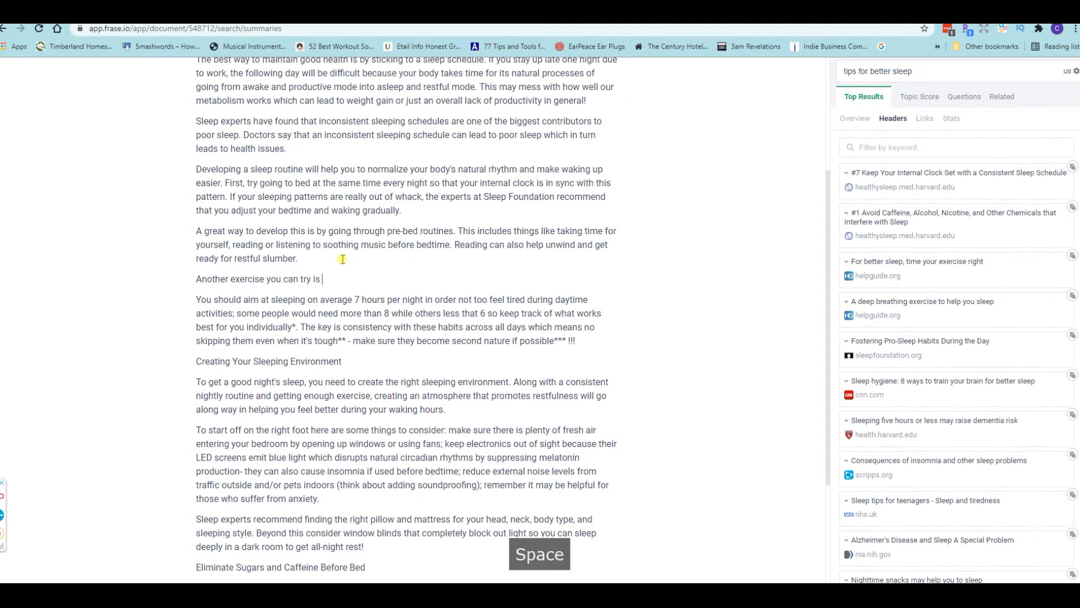
pyautogui.write('spend')
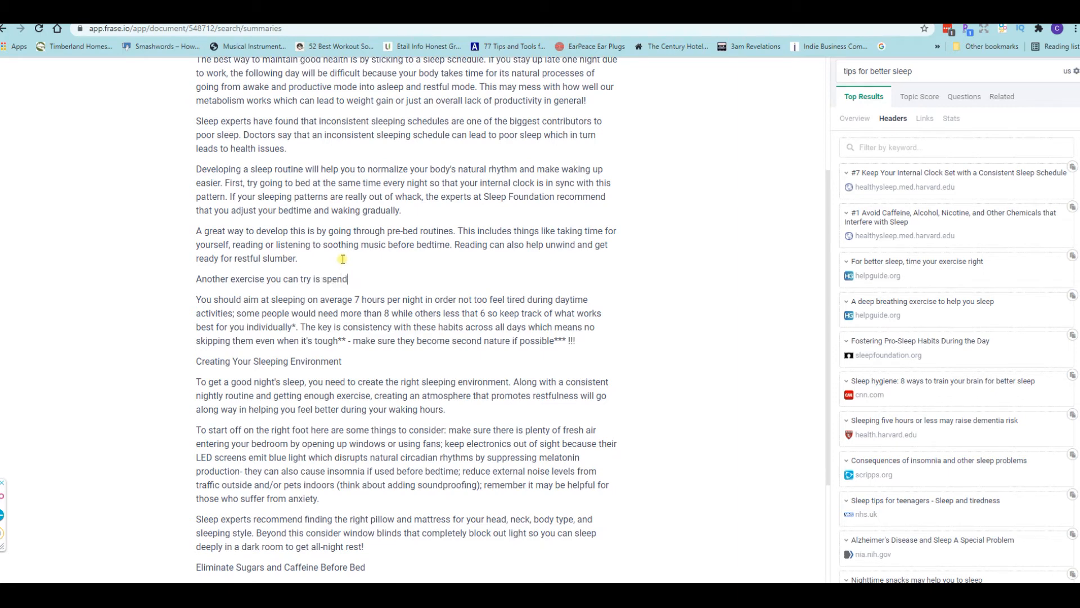
pyautogui.write('ing ')
pyautogui.write('a few momen')
pyautogui.write('  pr')
pyautogui.write('acticing ')
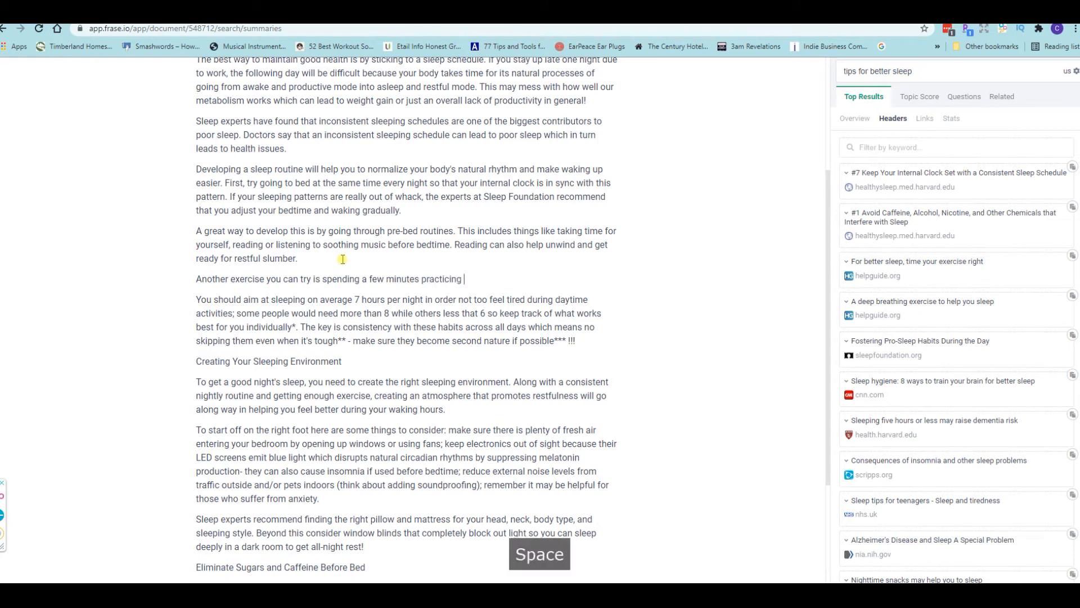
pyautogui.write('deep breathing exercises.')
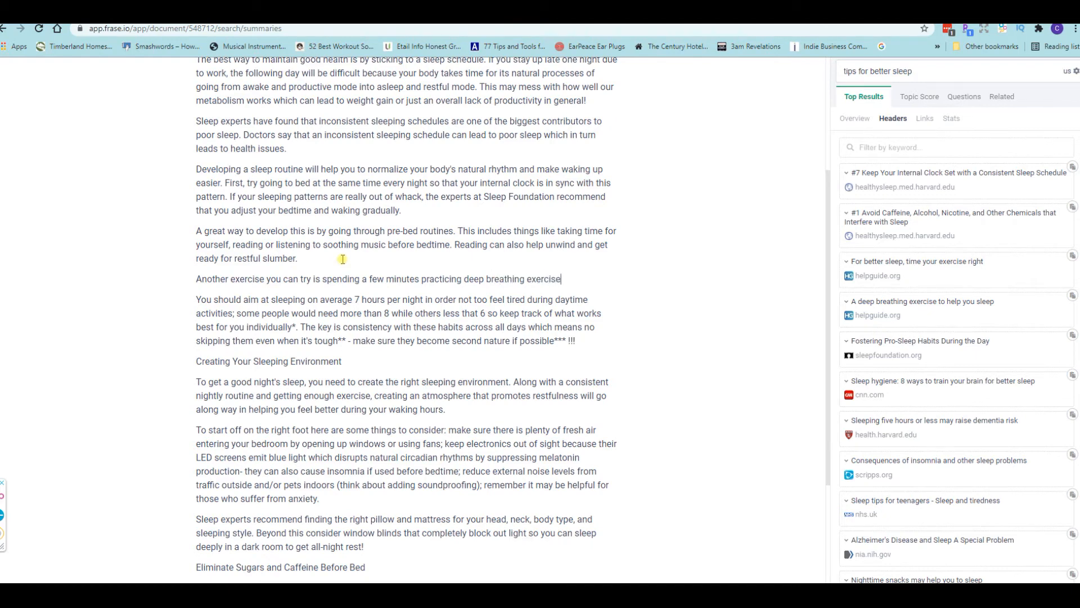
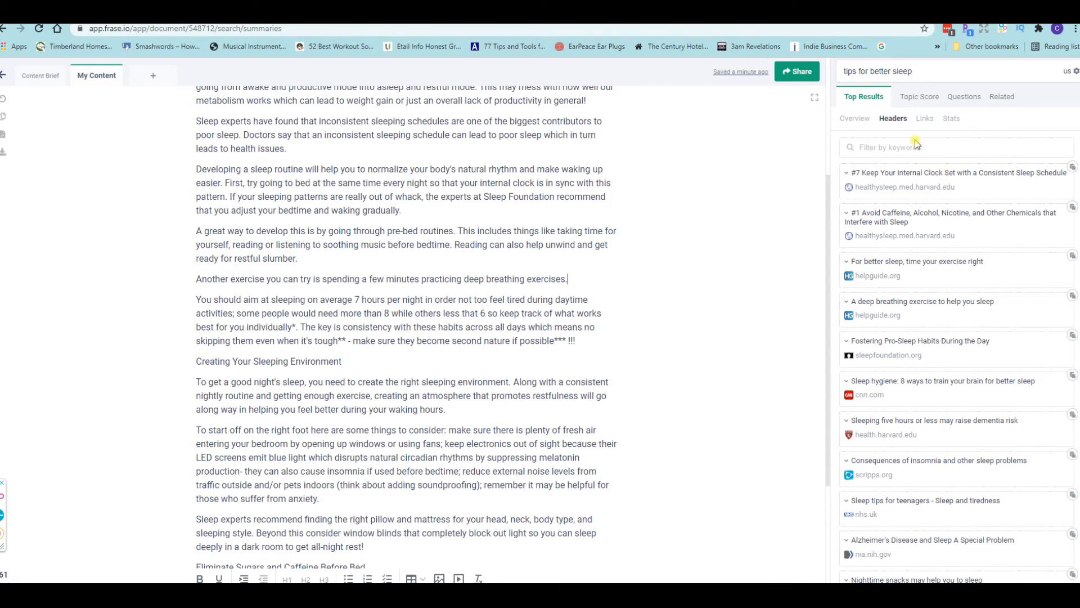
# Examine the external links cited by the top-ranking pages and the passages that surround them
pyautogui.click(926, 120)
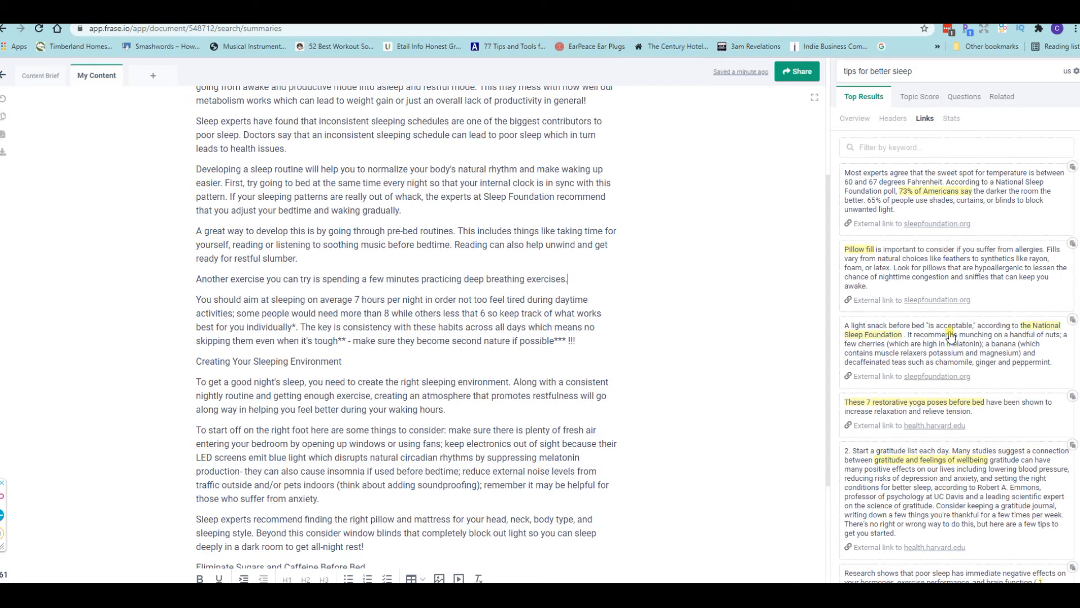
pyautogui.scroll(-1, 950, 336)
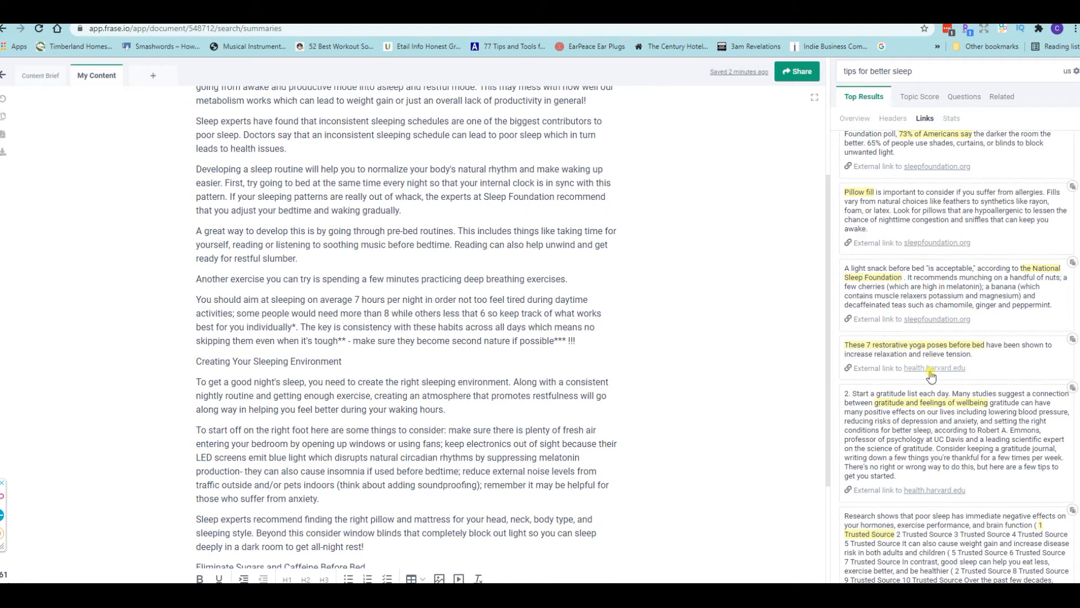
pyautogui.scroll(-3, 871, 382)
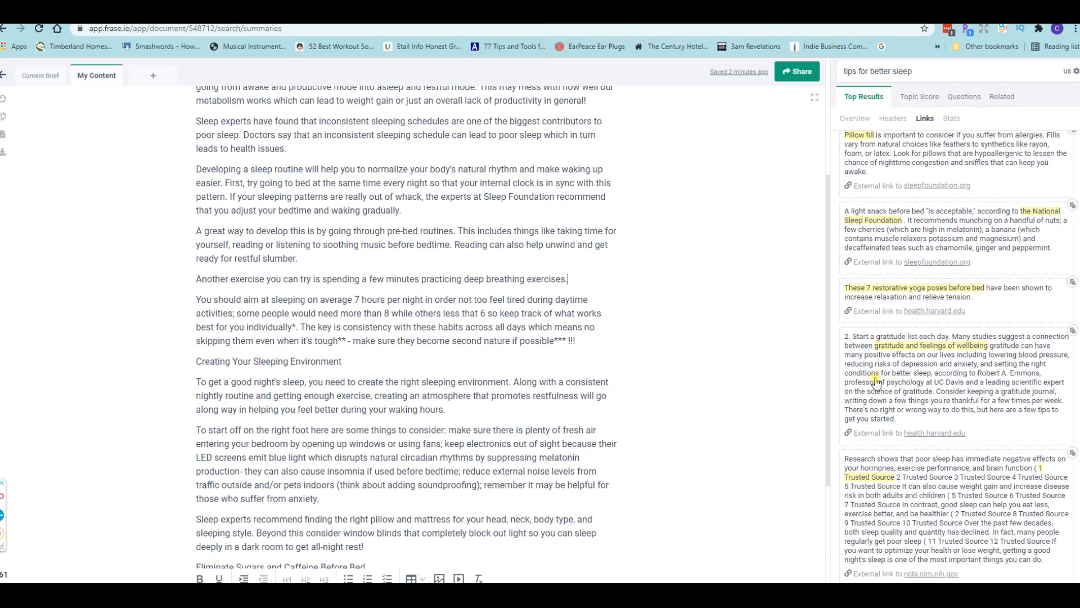
pyautogui.scroll(-3, 876, 382)
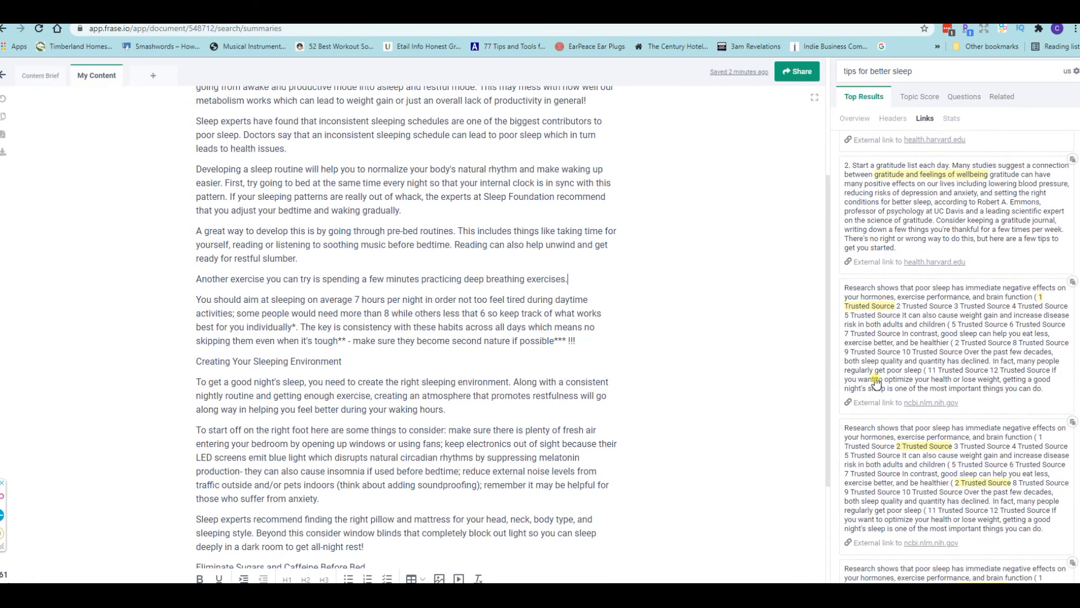
pyautogui.scroll(2, 937, 281)
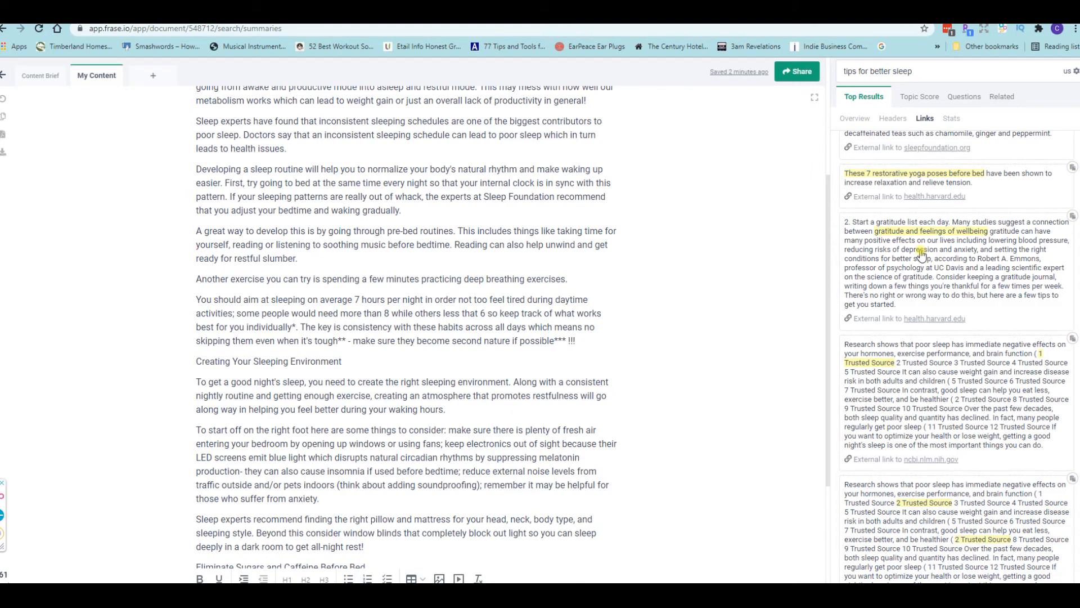
pyautogui.scroll(-2, 921, 255)
pyautogui.scroll(5, 923, 247)
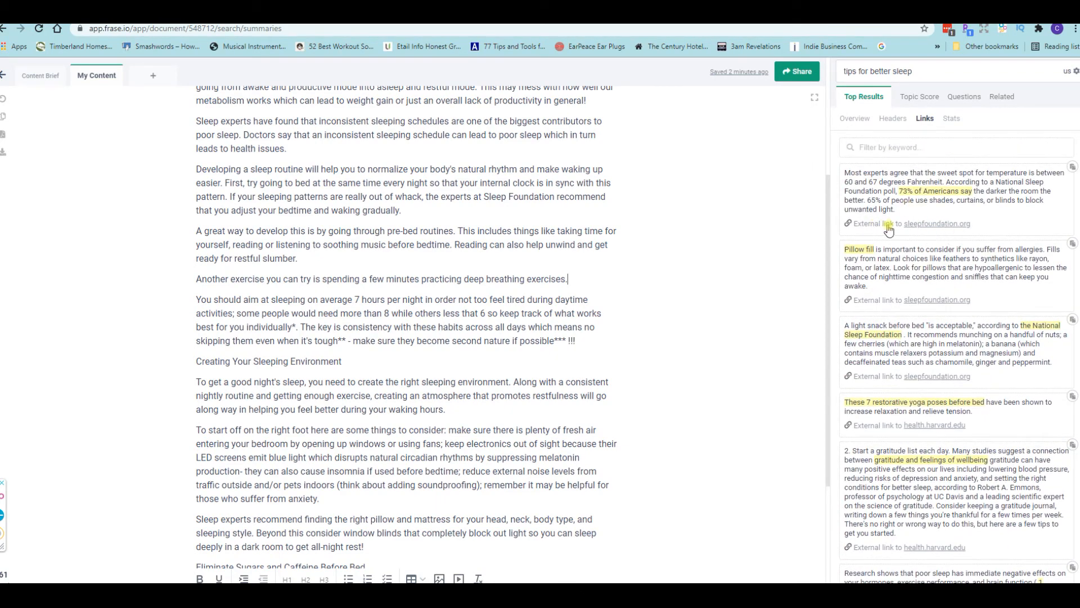
# Examine the sleep statistics collected from the top-ranking pages
pyautogui.click(952, 119)
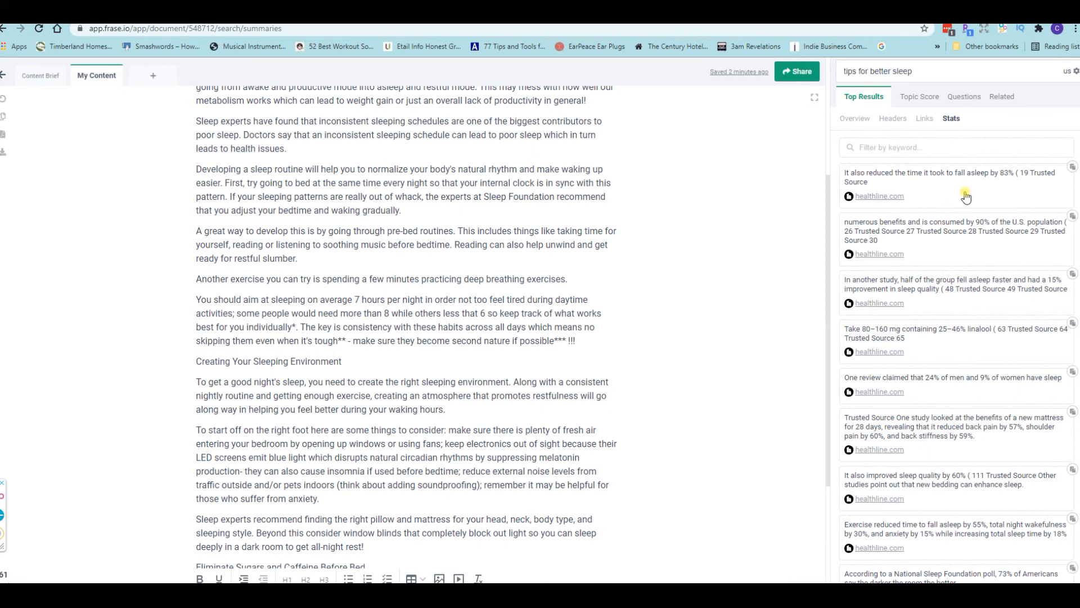
pyautogui.scroll(-1, 966, 197)
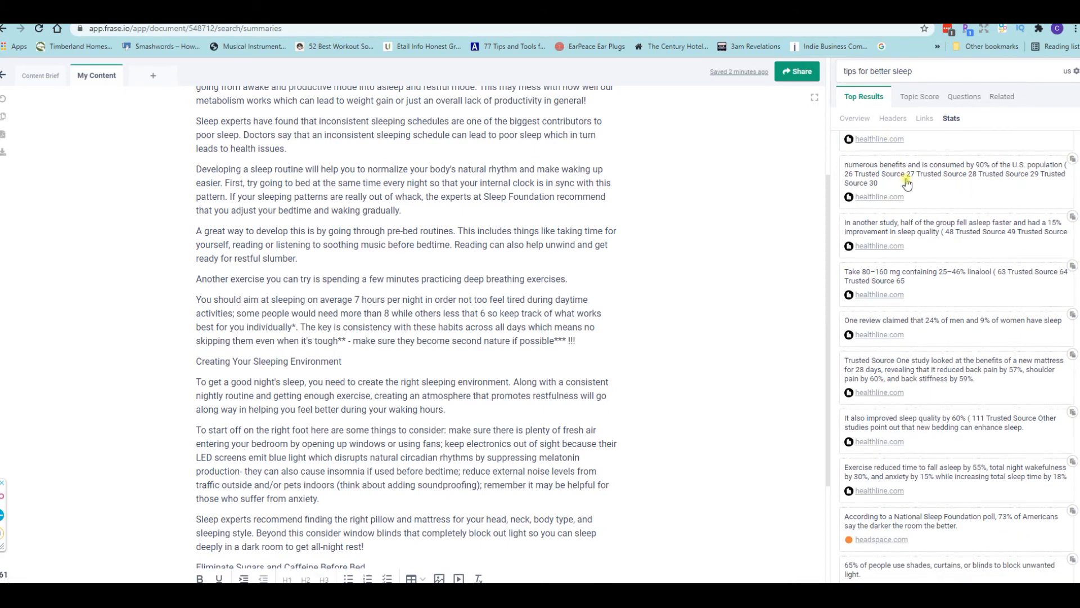
pyautogui.scroll(-1, 907, 184)
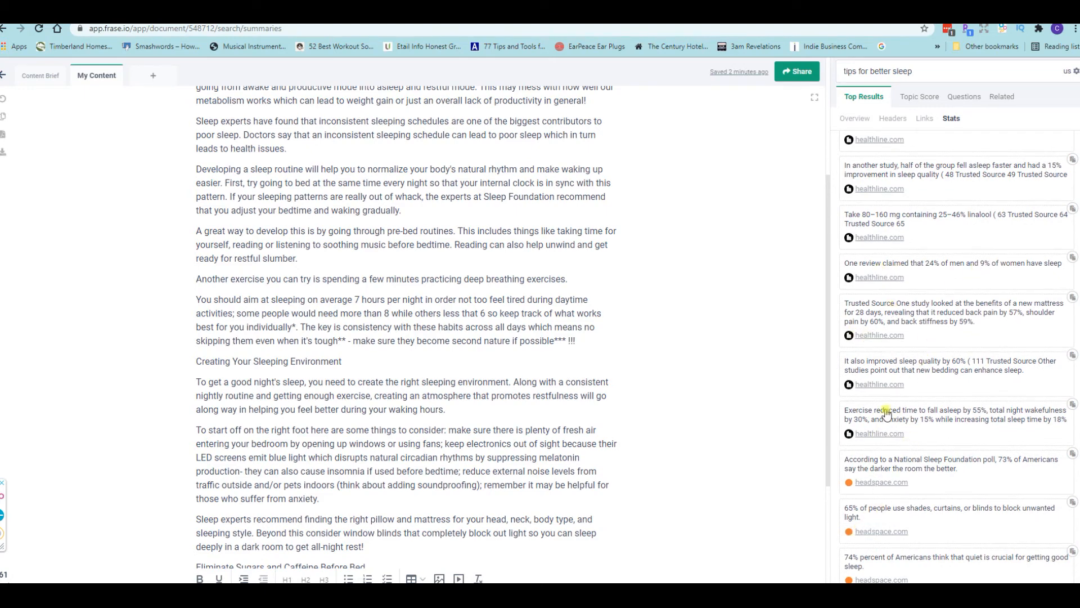
pyautogui.scroll(-4, 903, 356)
pyautogui.scroll(6, 903, 356)
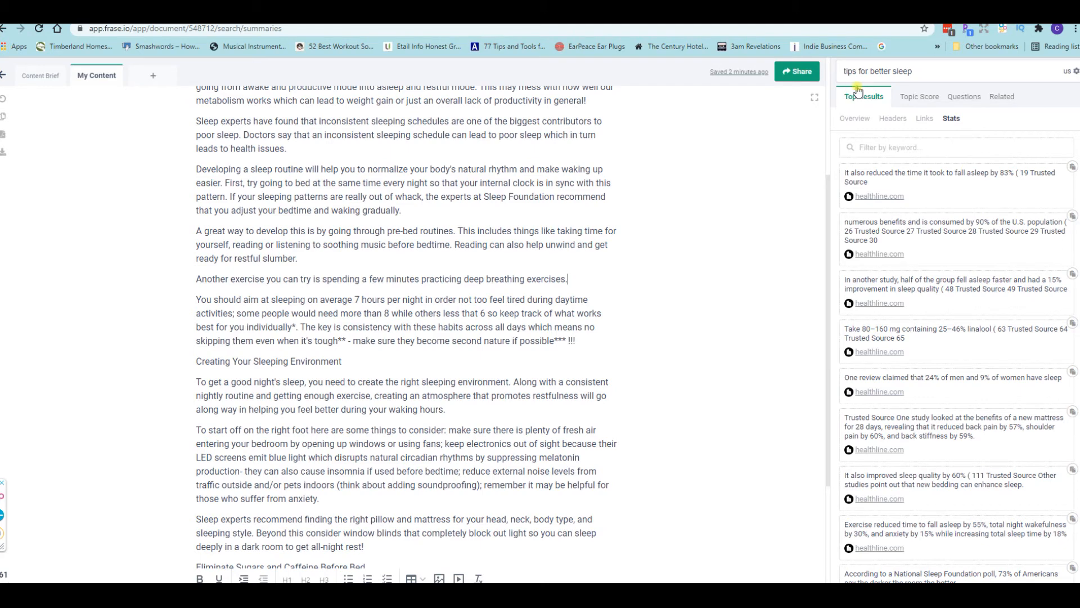
# Review the article's topic score with its long-tail keywords and the questions found in the search results
pyautogui.click(916, 98)
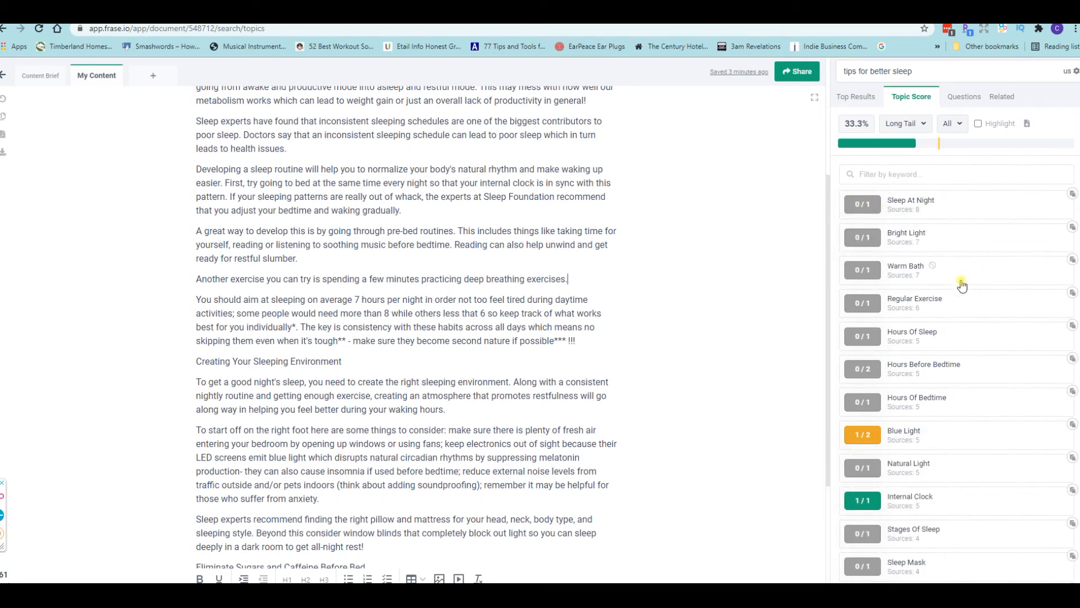
pyautogui.moveTo(861, 313)
pyautogui.click(965, 98)
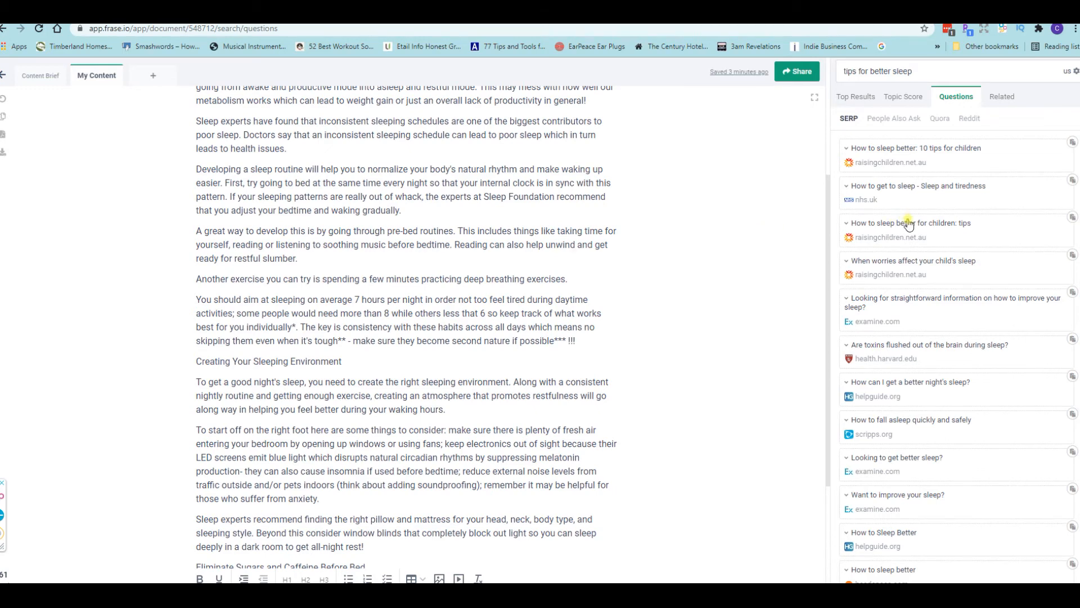
pyautogui.scroll(-2, 908, 224)
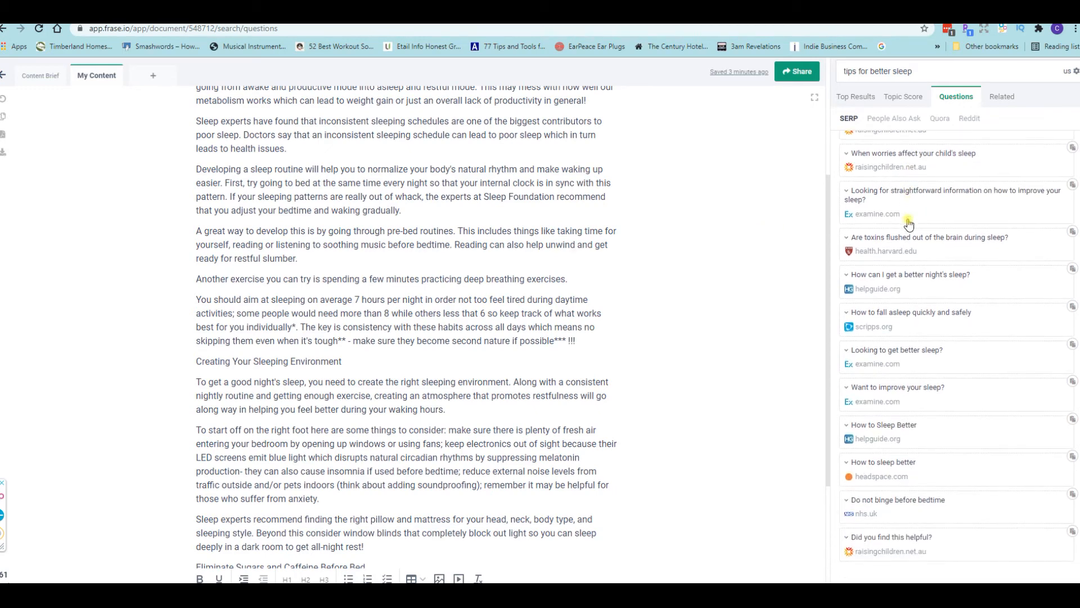
# Check the People Also Ask questions and extend the article title to "tips for better sleep naturally"
pyautogui.click(887, 121)
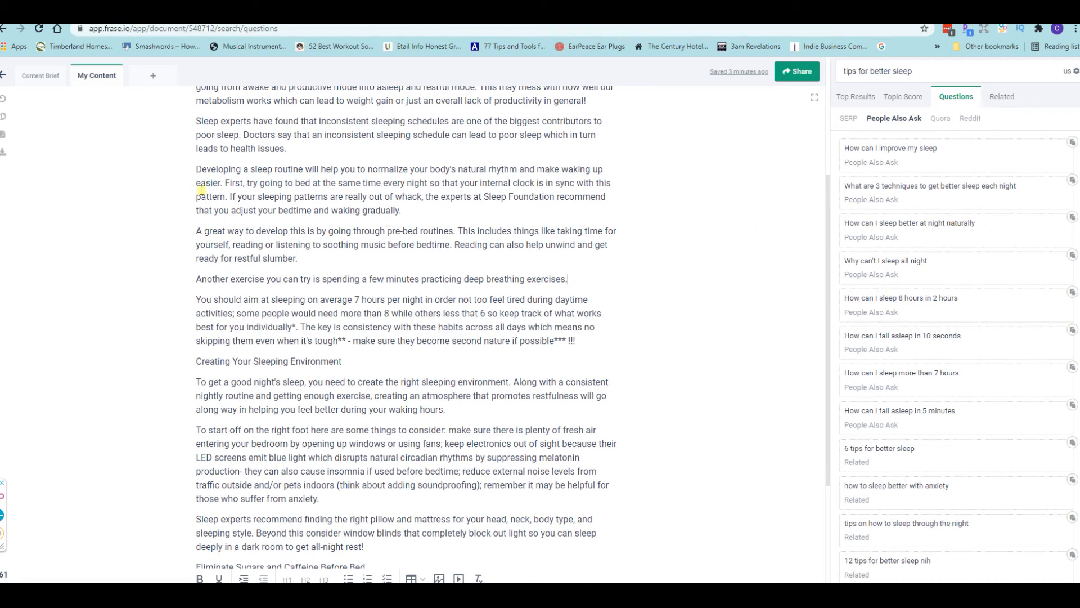
pyautogui.scroll(4, 584, 260)
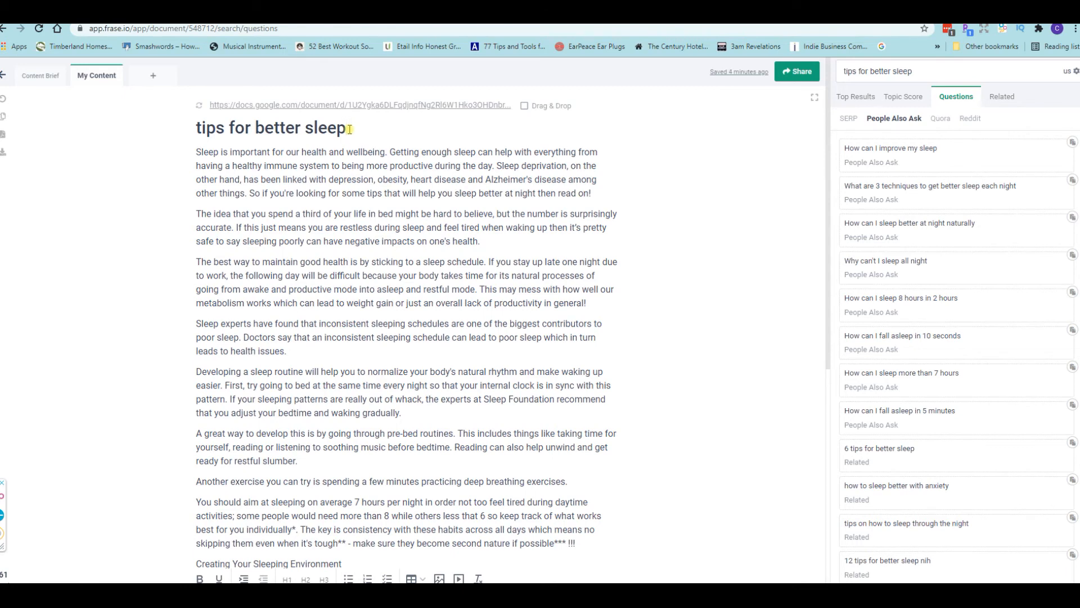
pyautogui.write('naturally')
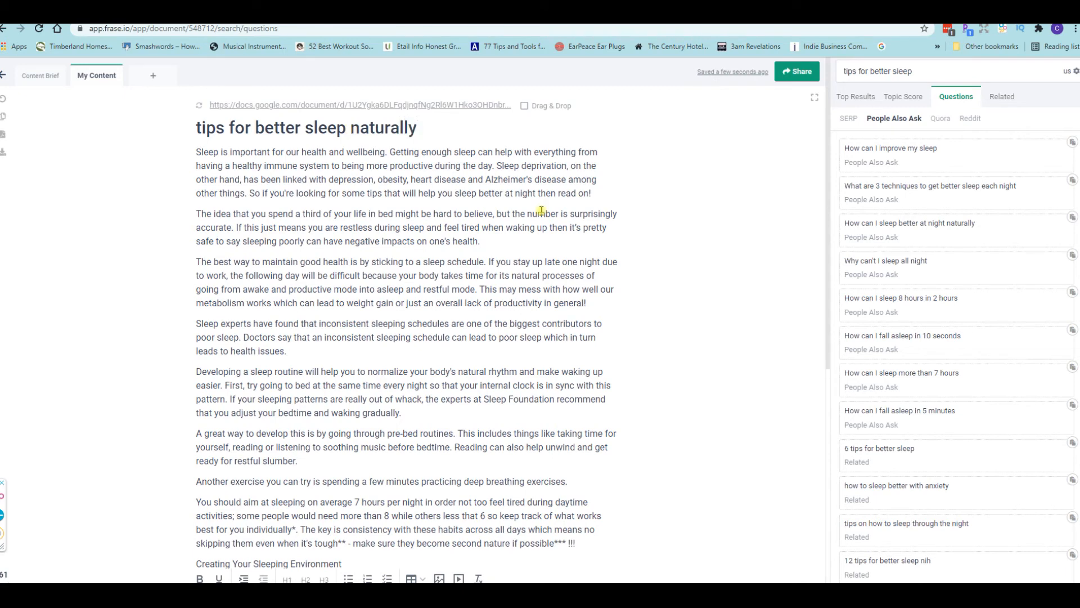
# Look through the Quora and Reddit questions and the additional related search results
pyautogui.scroll(-3, 994, 292)
pyautogui.click(936, 120)
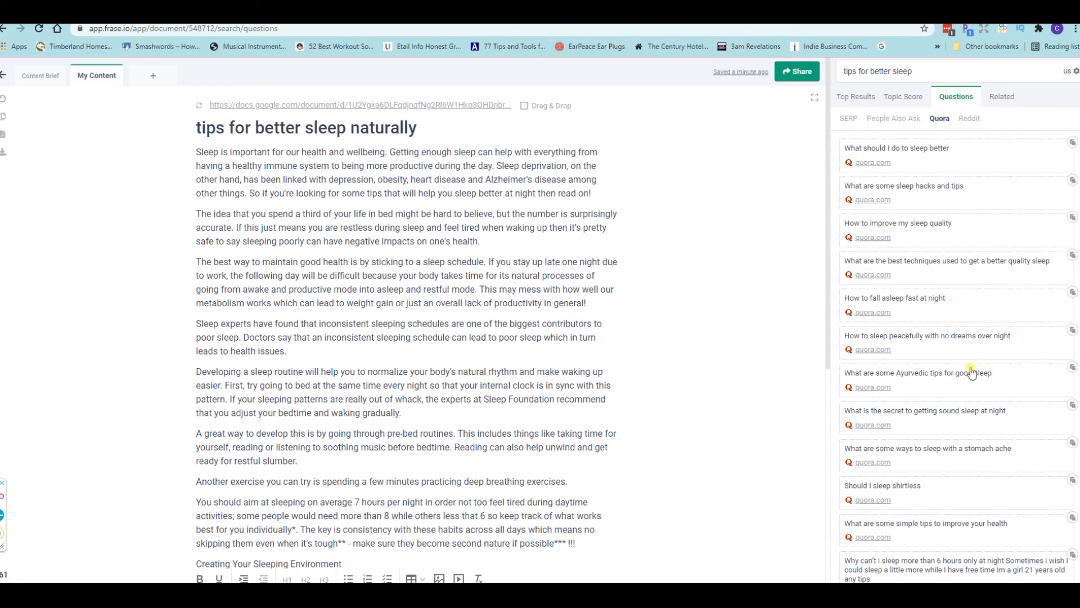
pyautogui.click(966, 119)
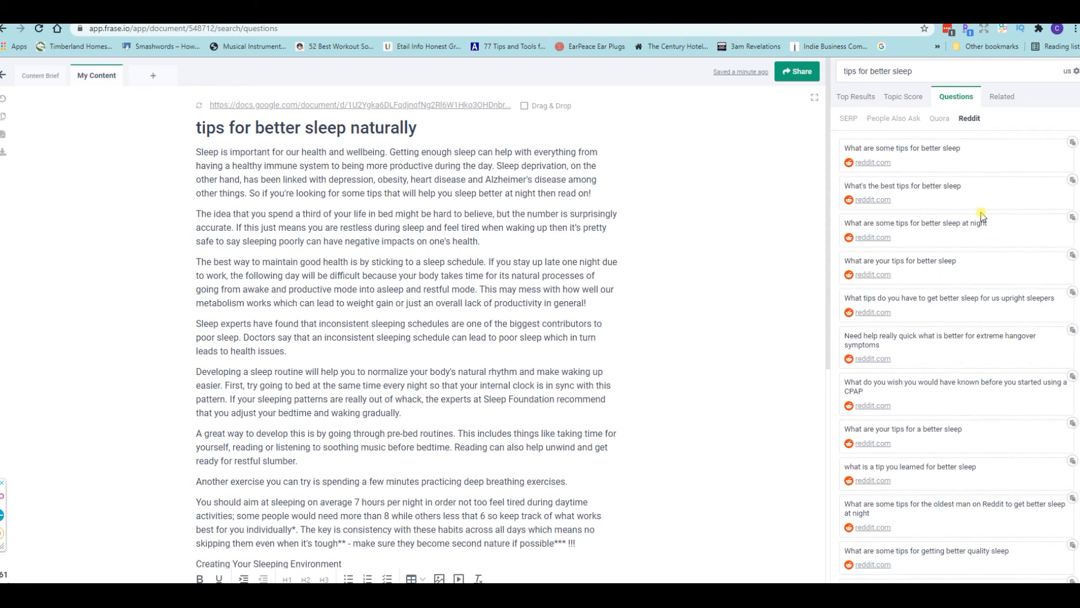
pyautogui.click(1002, 98)
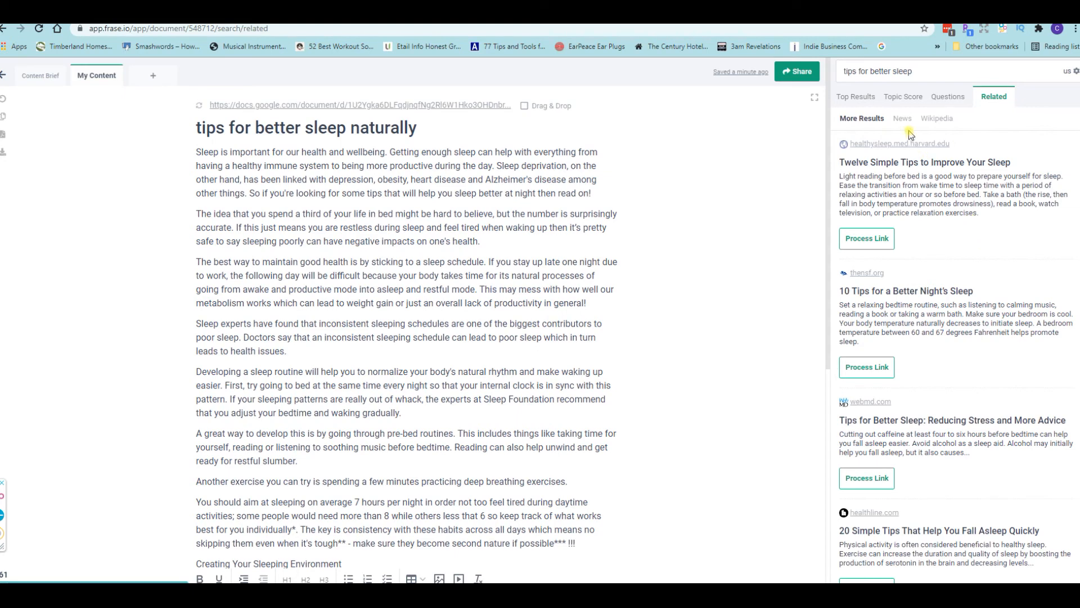
pyautogui.scroll(-4, 990, 384)
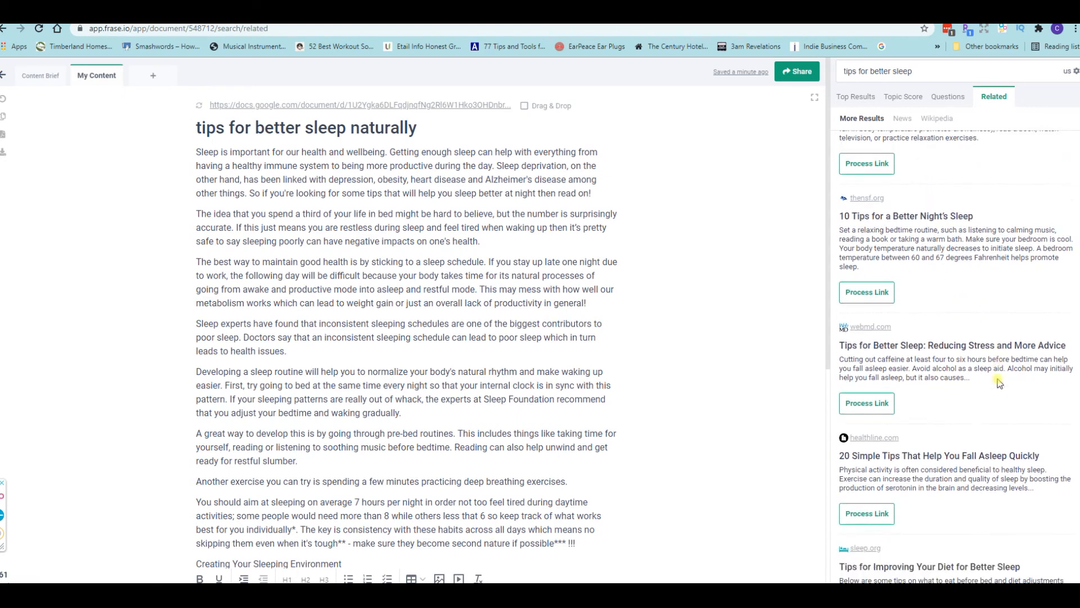
# Process the healthline.com result "20 Simple Tips That Help You Fall Asleep Quickly" and read the text under its header
pyautogui.scroll(2, 996, 380)
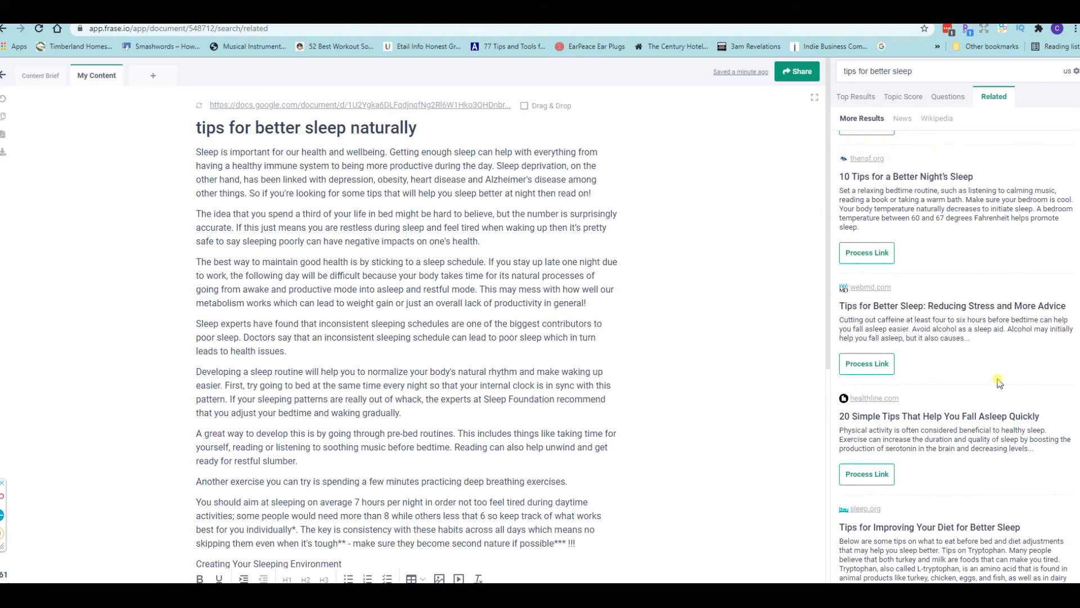
pyautogui.scroll(-2, 996, 380)
pyautogui.click(859, 363)
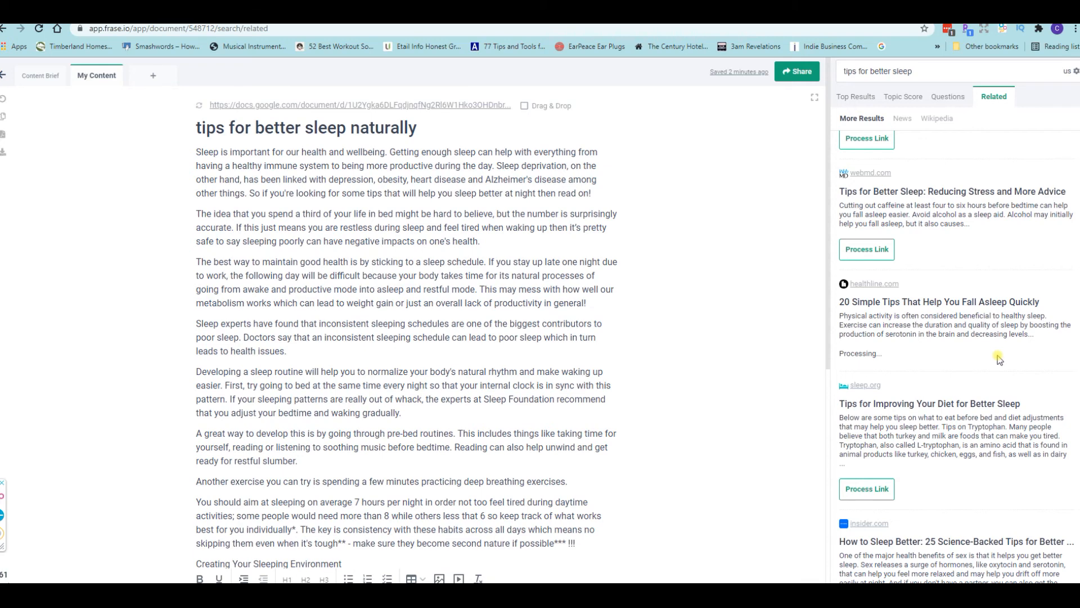
pyautogui.scroll(-2, 999, 360)
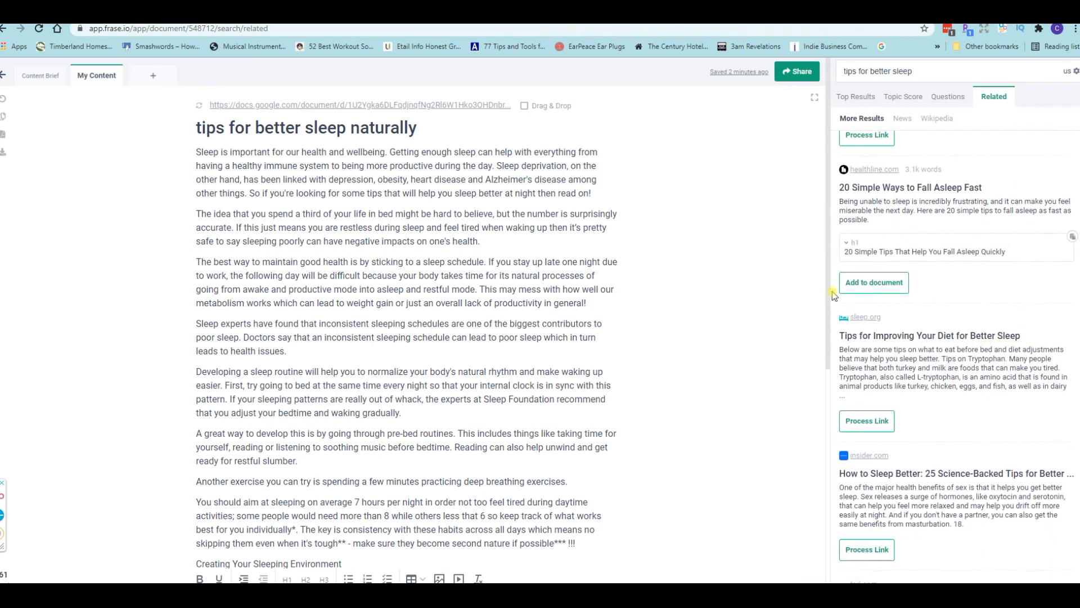
pyautogui.click(851, 246)
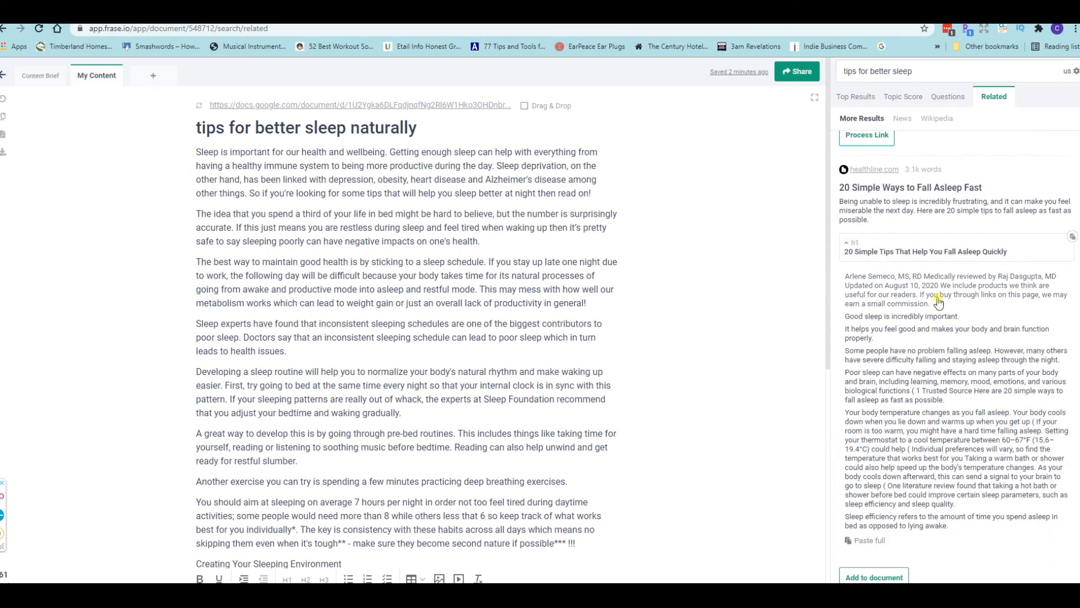
pyautogui.scroll(-2, 866, 262)
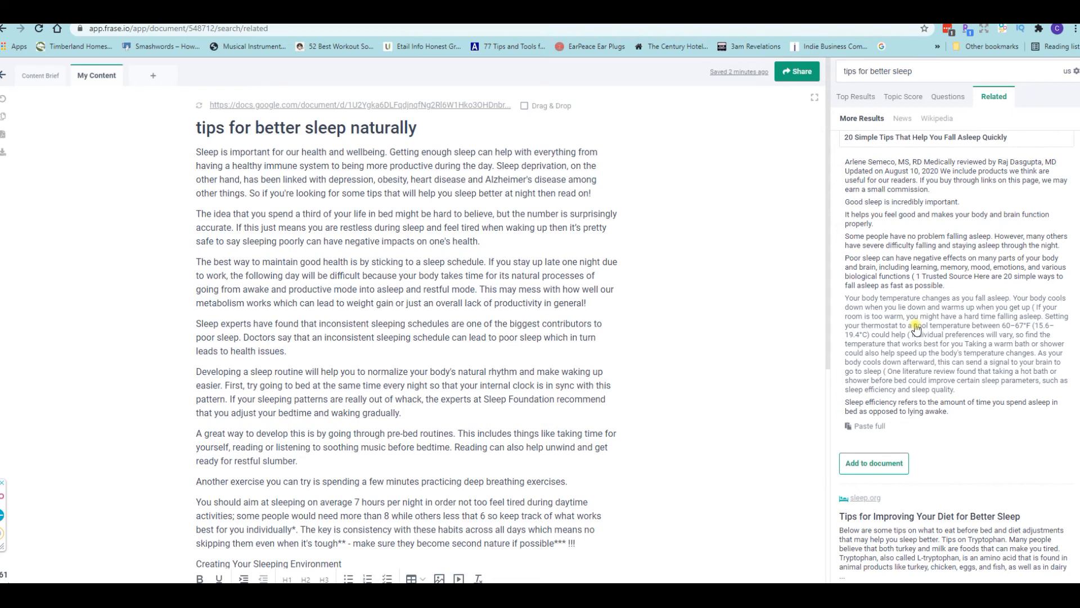
pyautogui.scroll(2, 916, 328)
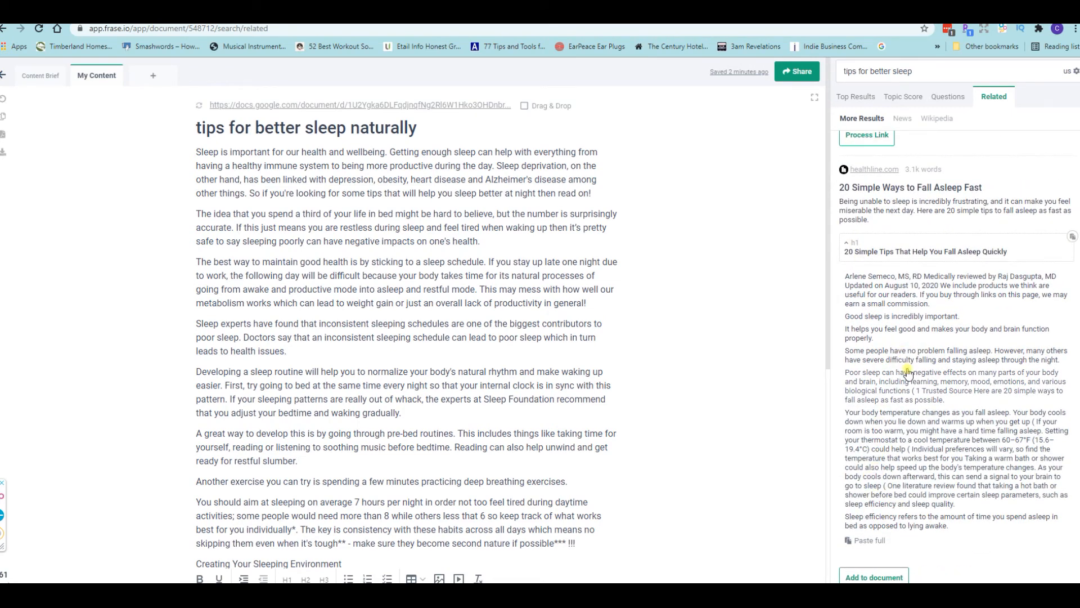
pyautogui.scroll(-2, 908, 373)
pyautogui.scroll(-1, 901, 353)
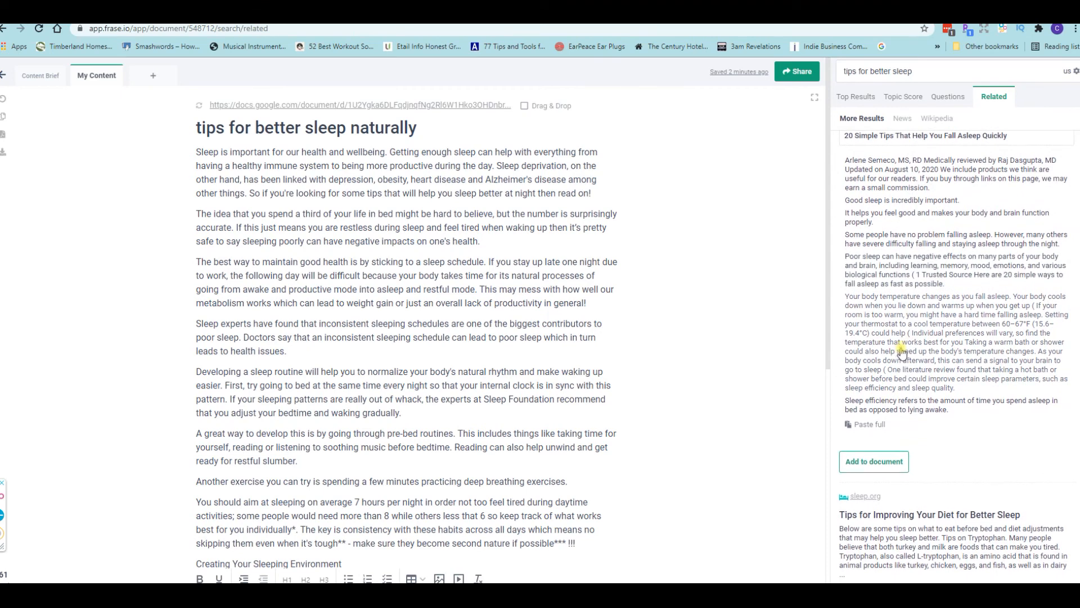
# Look through the related news articles on better sleep
pyautogui.scroll(10, 902, 352)
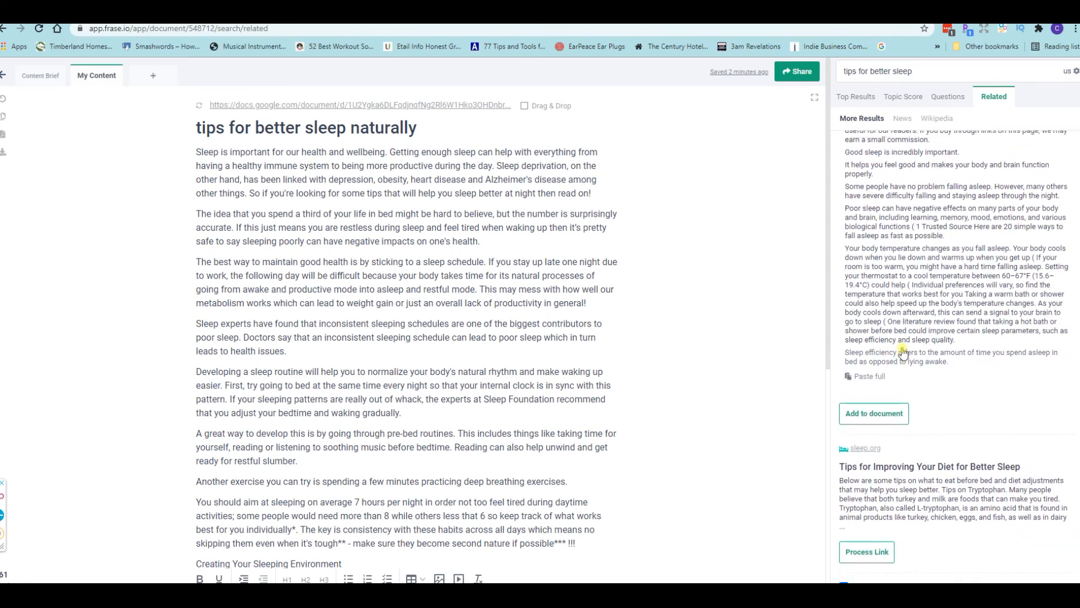
pyautogui.click(902, 119)
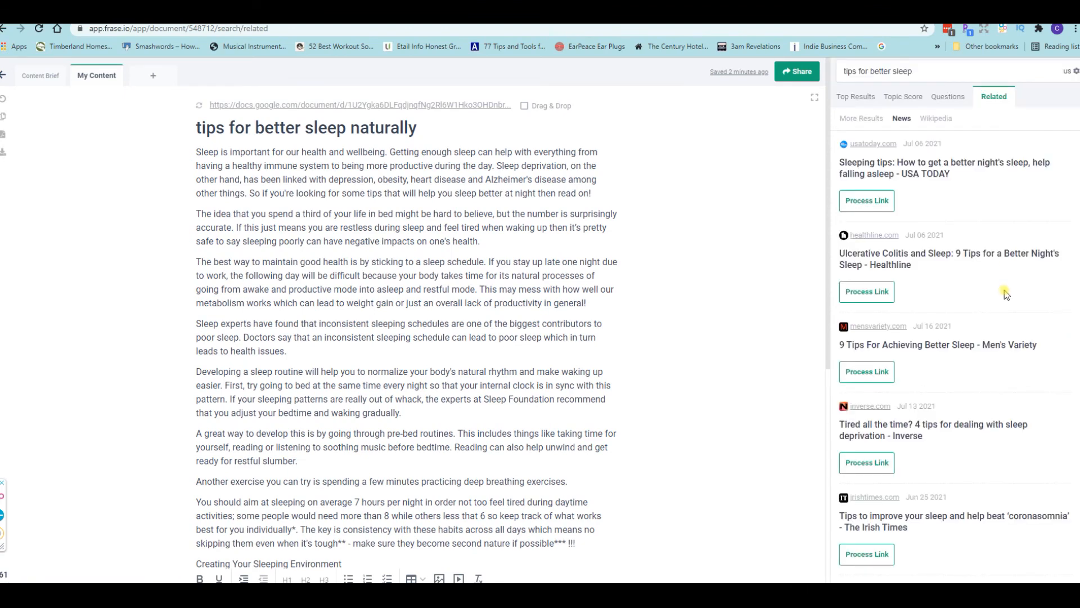
pyautogui.scroll(-4, 1006, 293)
pyautogui.scroll(4, 1006, 293)
# Browse the related Wikipedia topics, examine the concept map and article for "Sleep hygiene", and return to the document
pyautogui.click(928, 121)
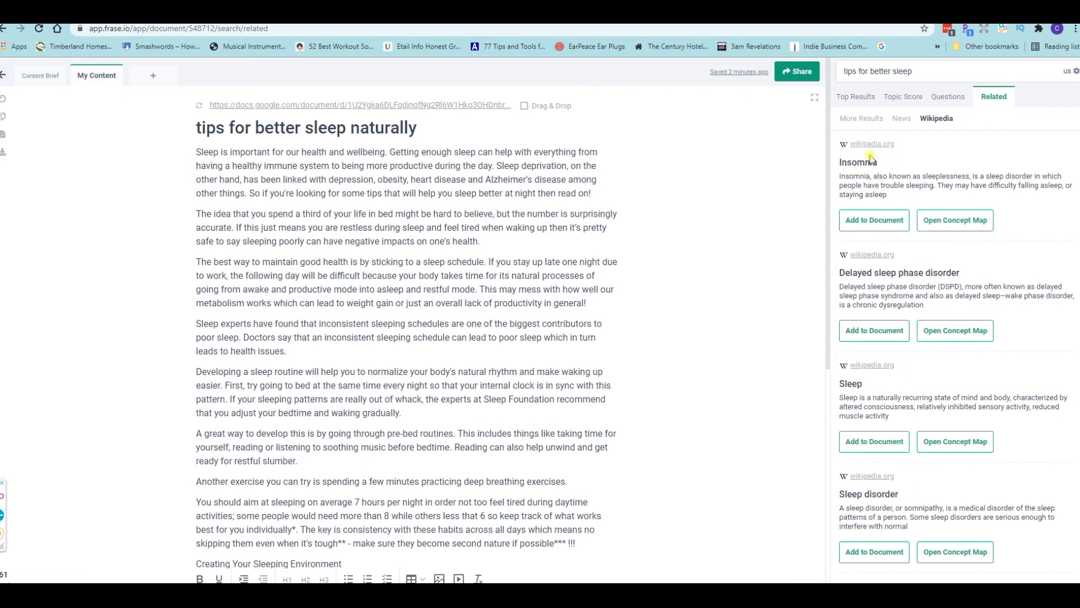
pyautogui.click(955, 222)
pyautogui.scroll(-4, 998, 354)
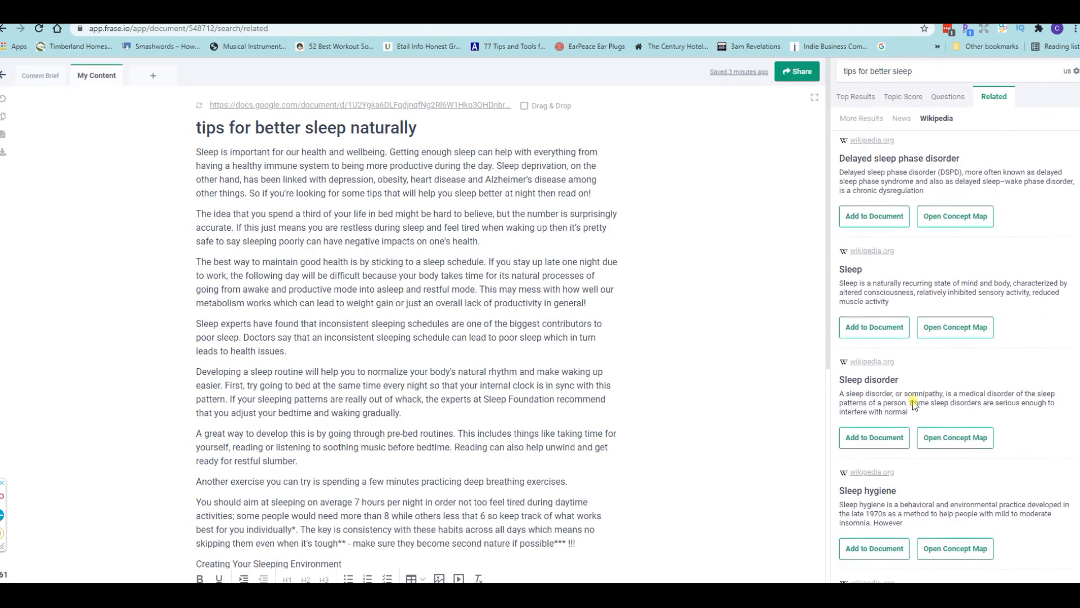
pyautogui.scroll(-1, 914, 405)
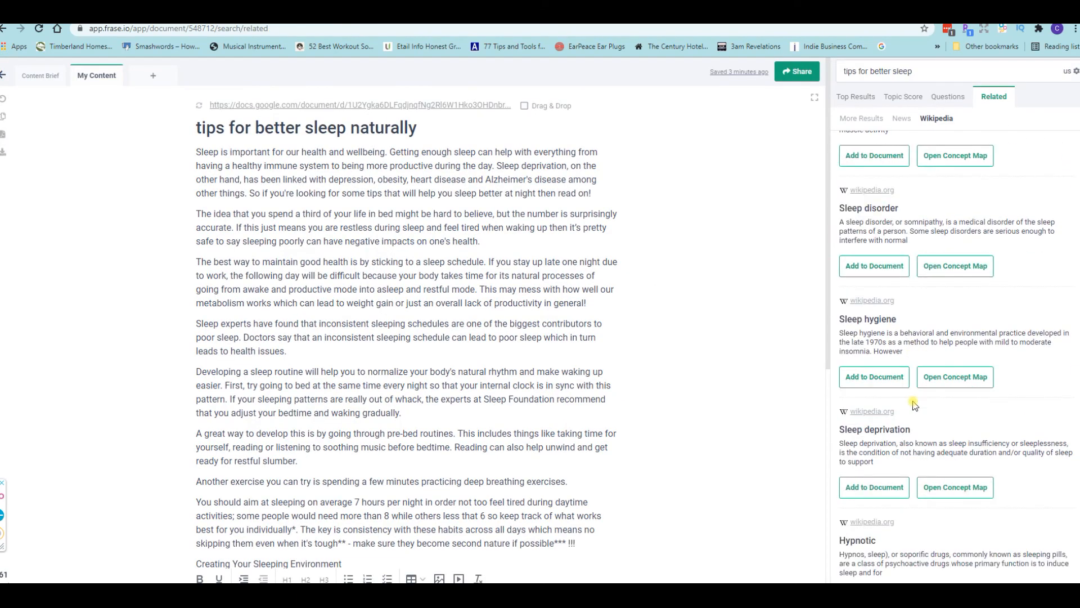
pyautogui.click(956, 378)
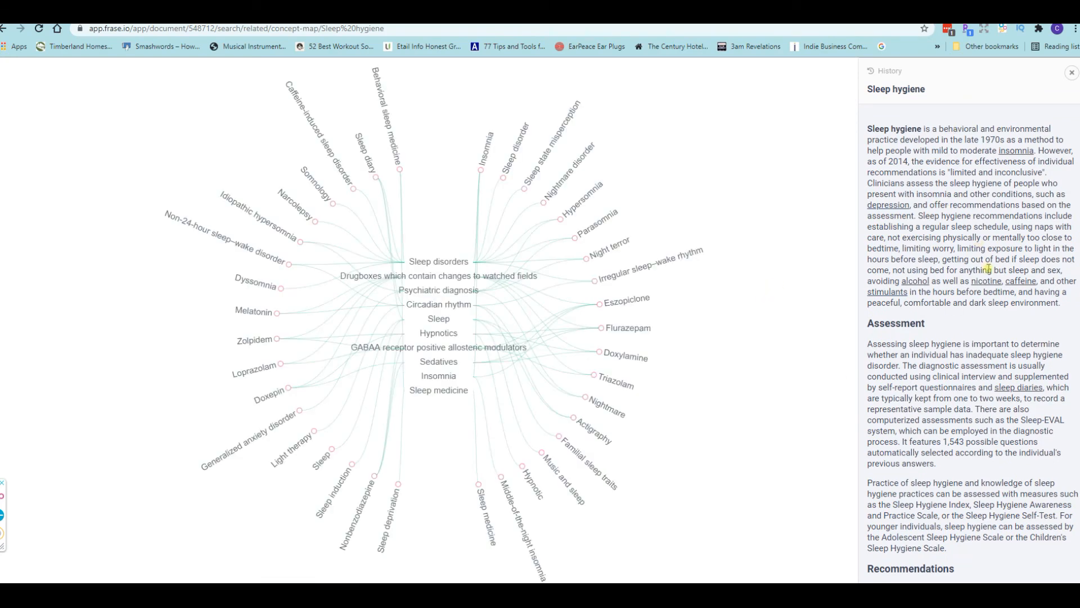
pyautogui.scroll(-8, 988, 268)
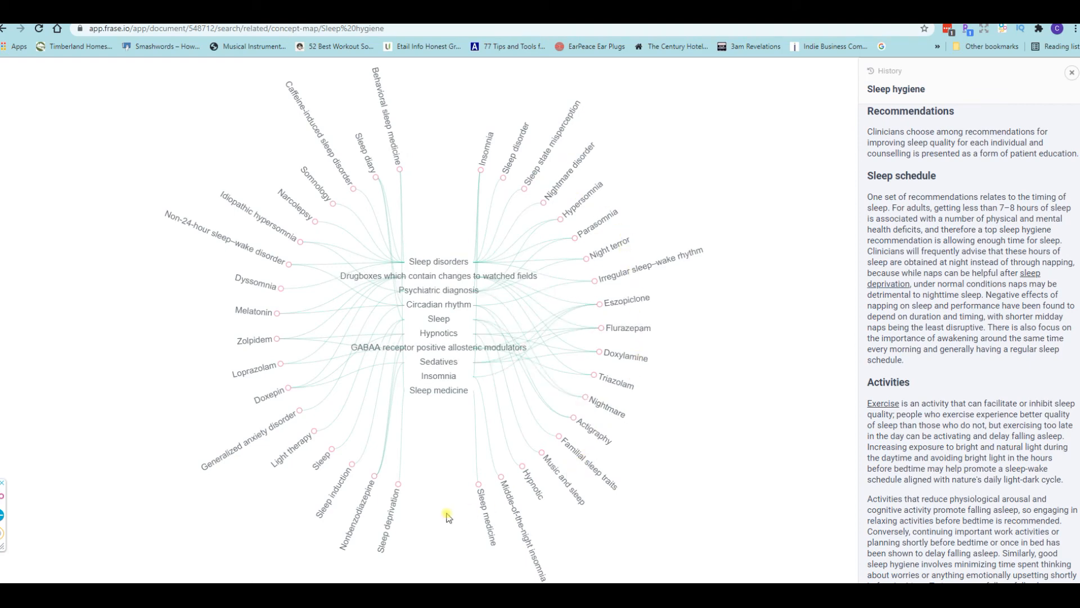
pyautogui.scroll(-3, 904, 266)
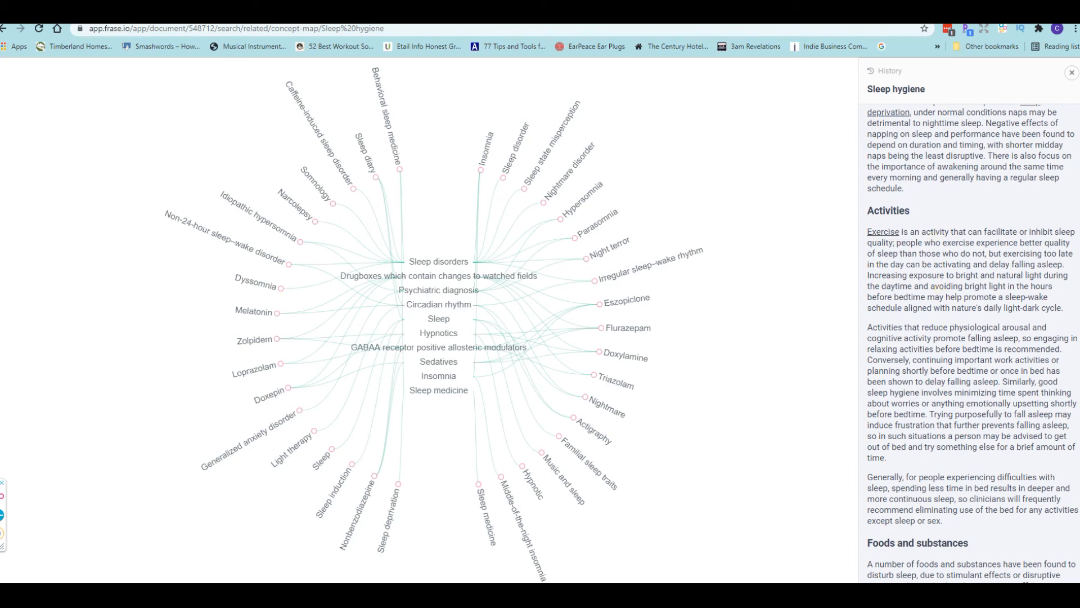
pyautogui.click(1072, 72)
# Add the line "Exercise, but not too late in the day" at the end of the article, followed by a new empty line
pyautogui.scroll(-4, 505, 293)
pyautogui.scroll(-3, 505, 294)
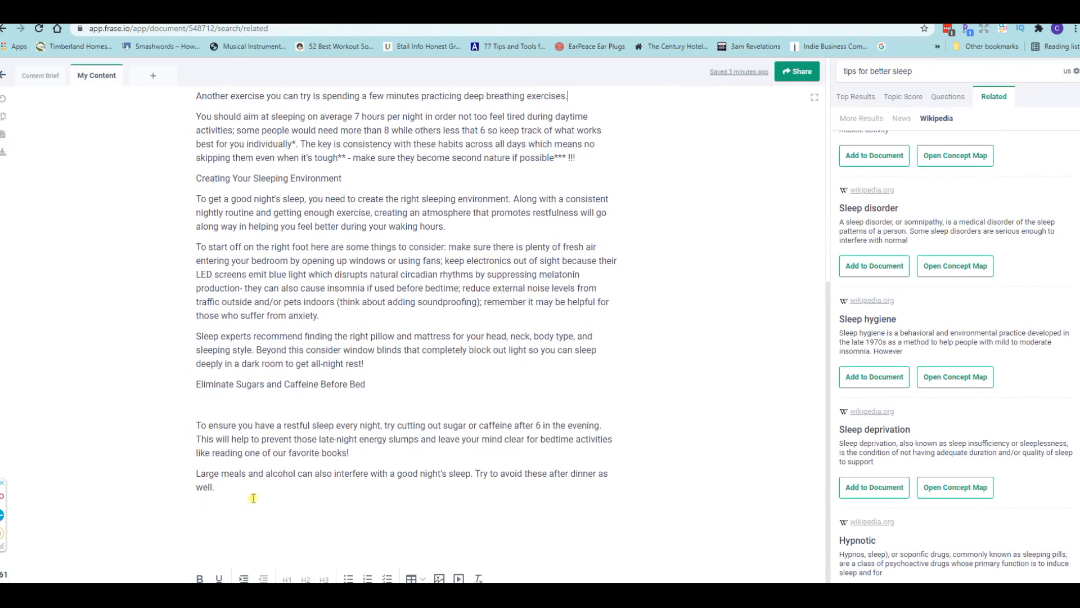
pyautogui.click(271, 495)
pyautogui.write('Exercise')
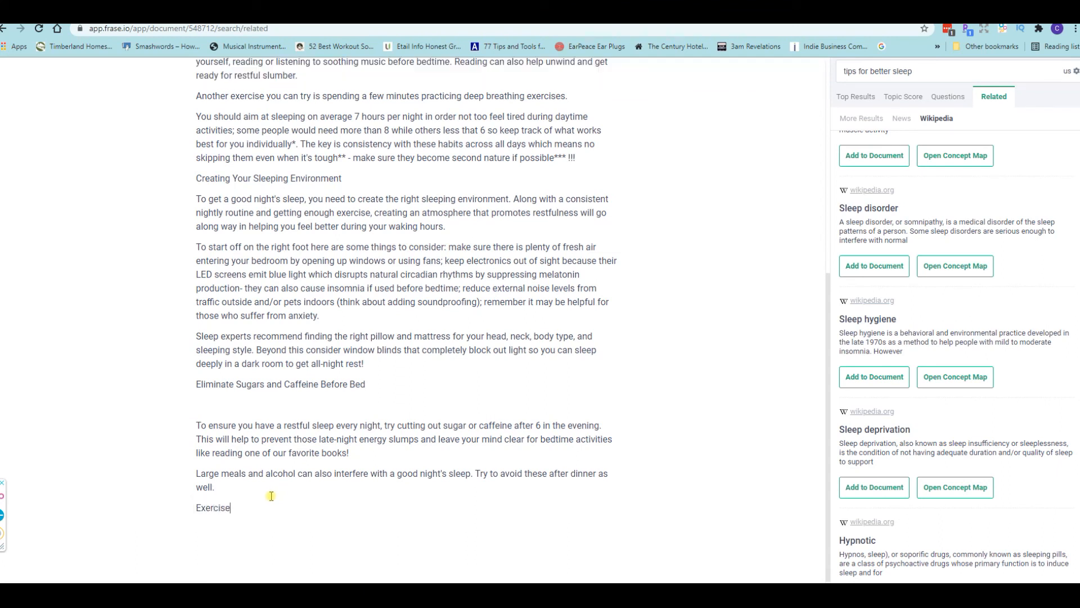
pyautogui.write(', but not ')
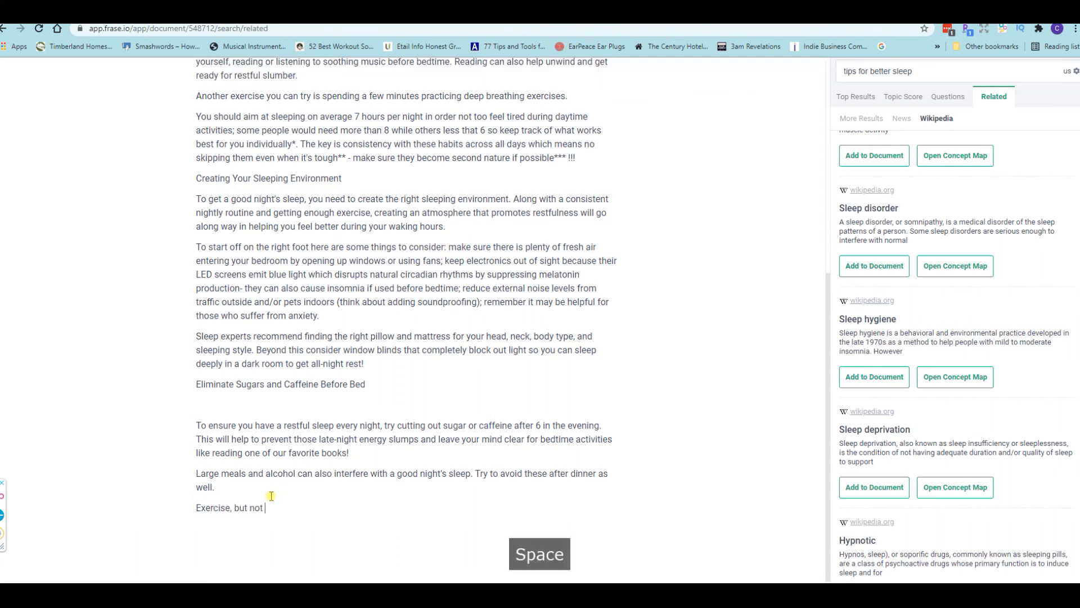
pyautogui.write('too late in the day')
pyautogui.press('Return')
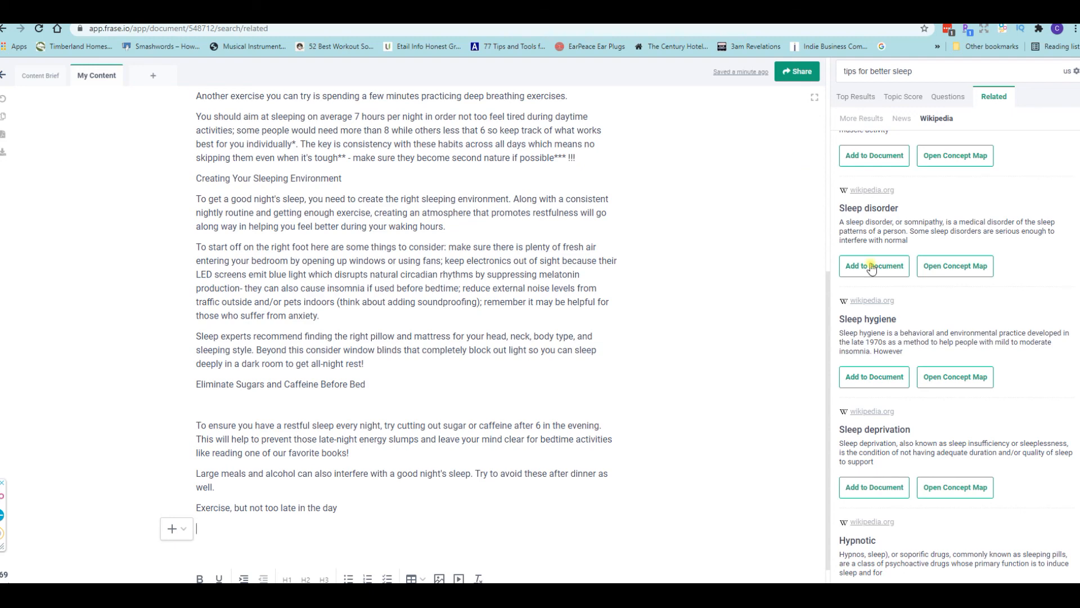
# Return to the top results overview and look over the summaries of the highest-ranked pages
pyautogui.scroll(5, 935, 372)
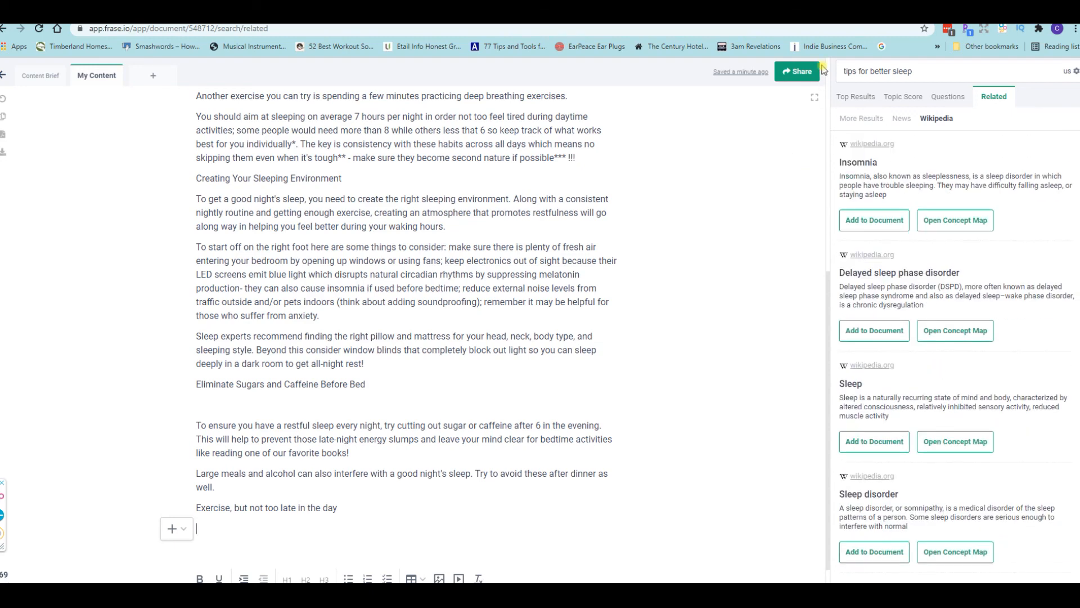
pyautogui.click(854, 100)
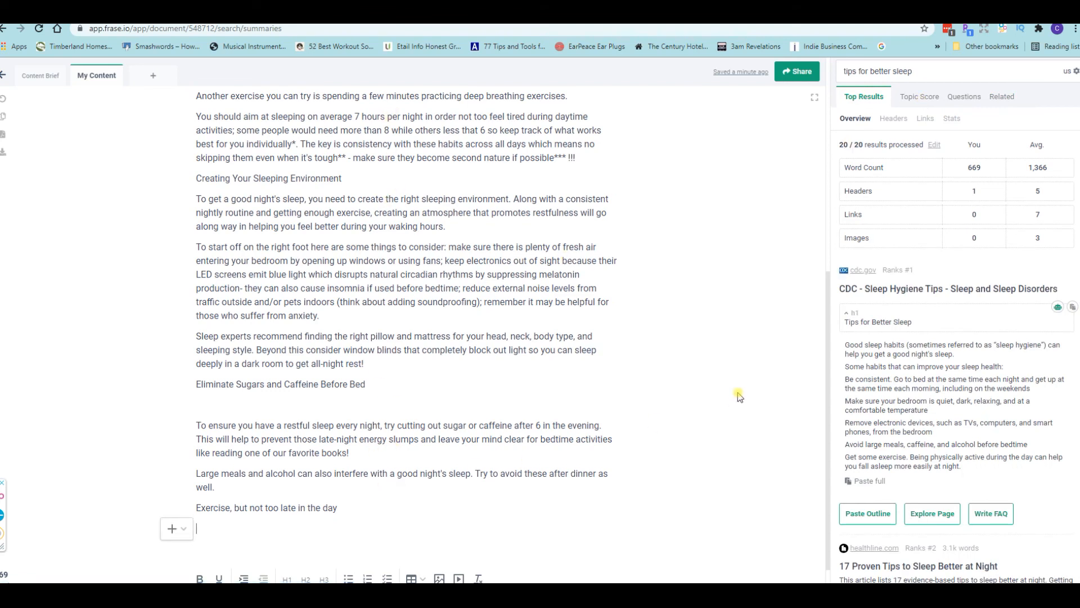
pyautogui.scroll(-10, 935, 405)
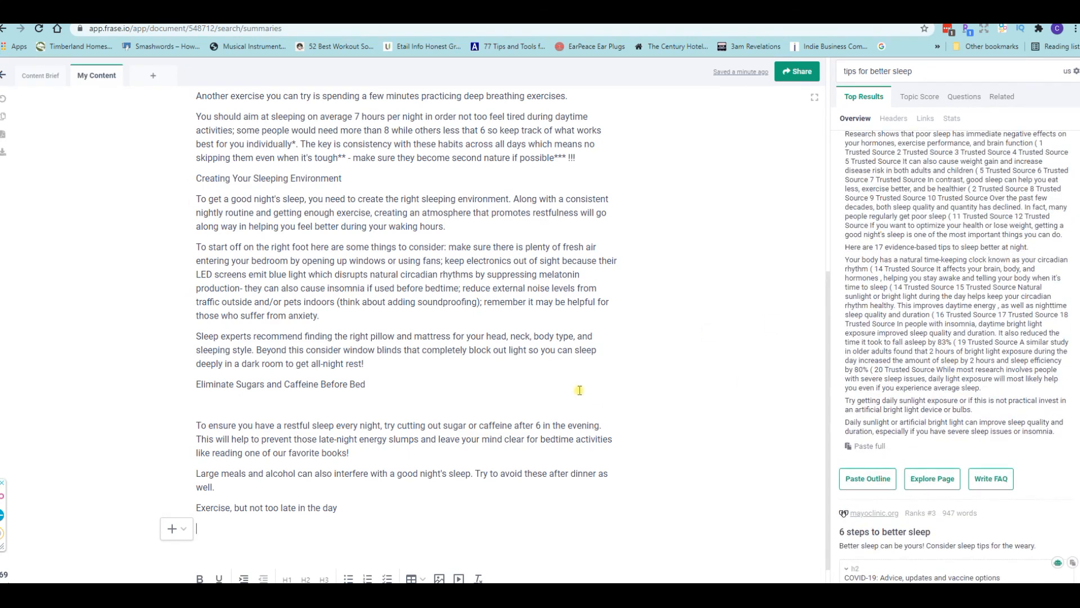
pyautogui.scroll(1, 911, 405)
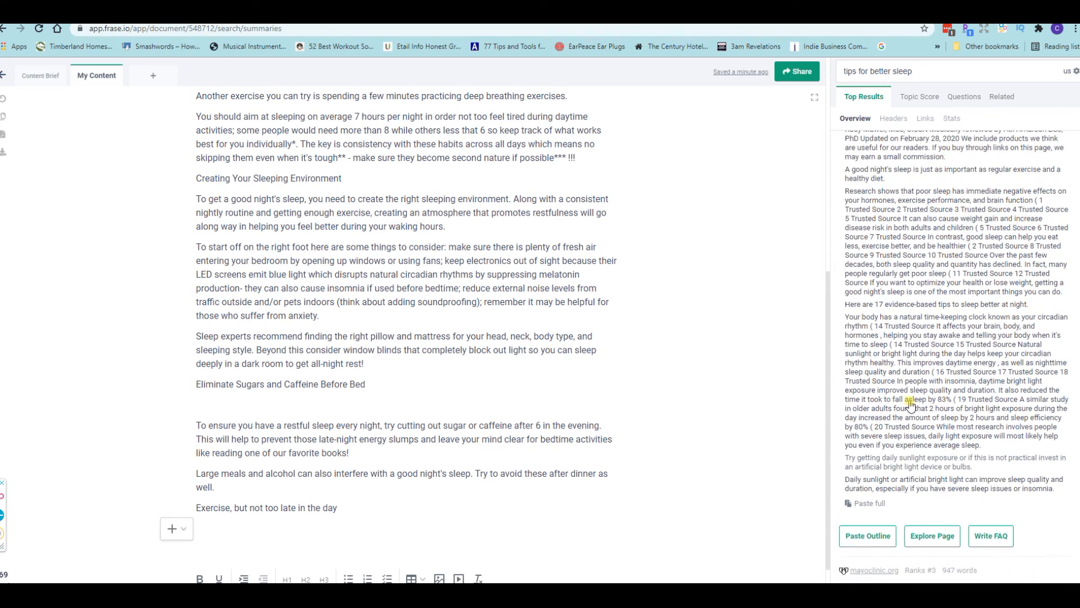
pyautogui.scroll(-4, 910, 404)
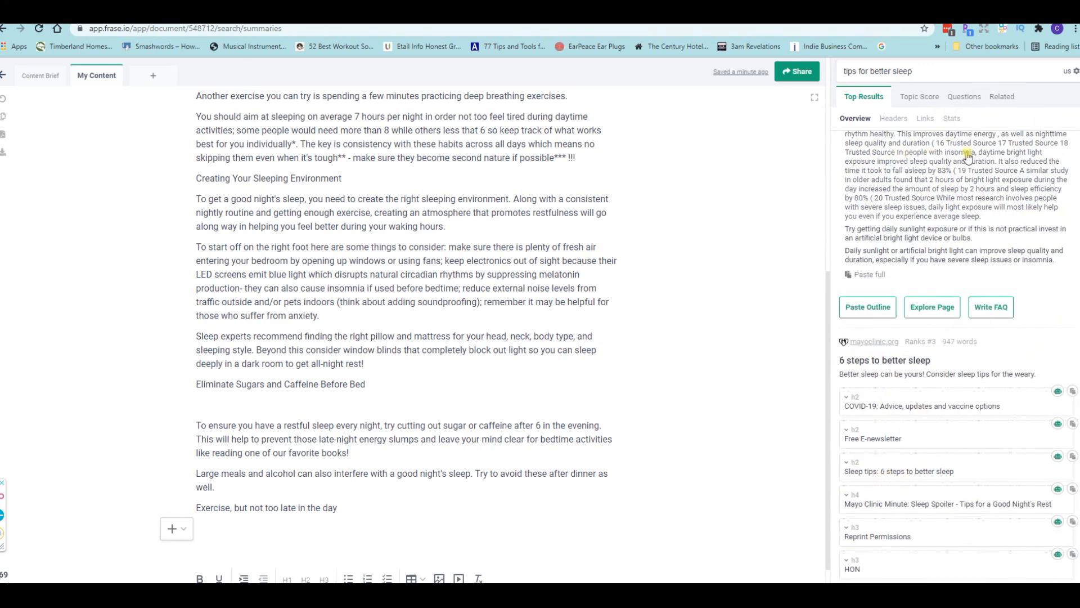
pyautogui.scroll(-3, 871, 414)
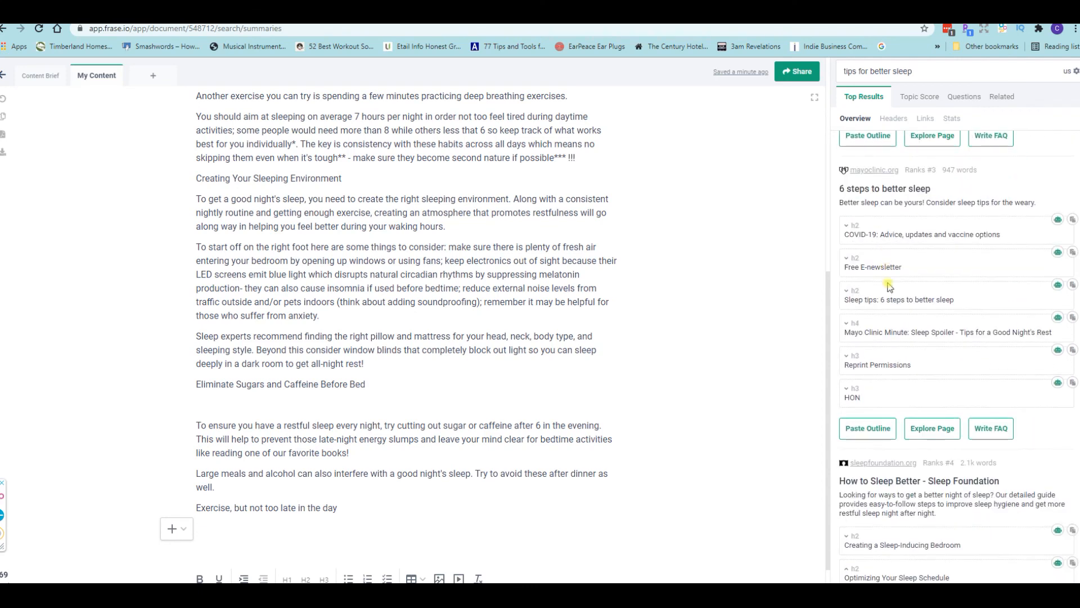
# Read the Mayo Clinic page's "Sleep Spoiler - Tips for a Good Night's Rest" and "Sleep tips: 6 steps to better sleep" sections
pyautogui.click(843, 326)
pyautogui.scroll(-3, 898, 401)
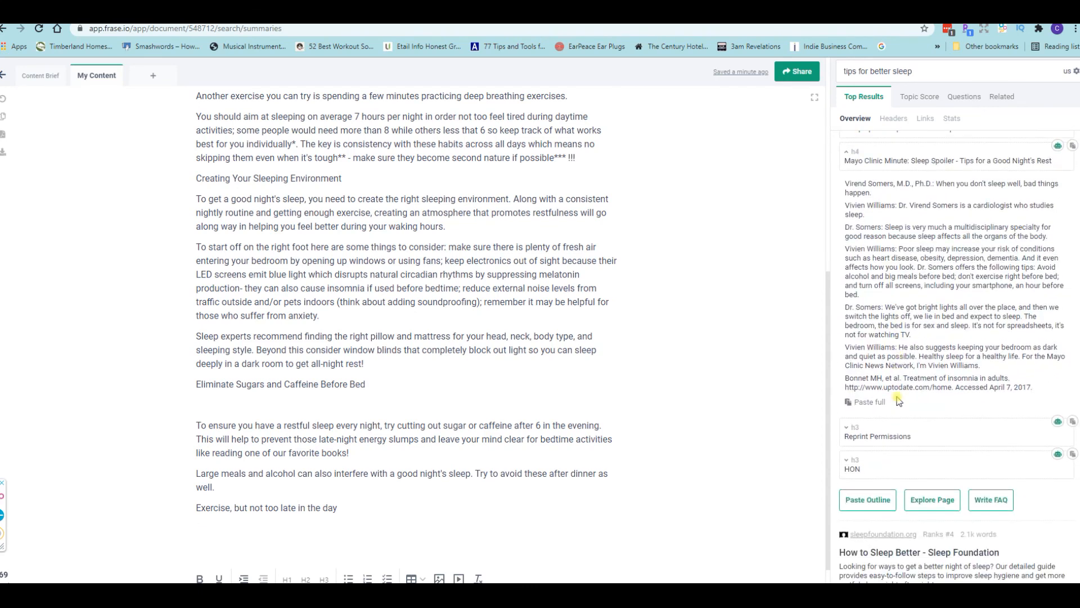
pyautogui.scroll(3, 923, 360)
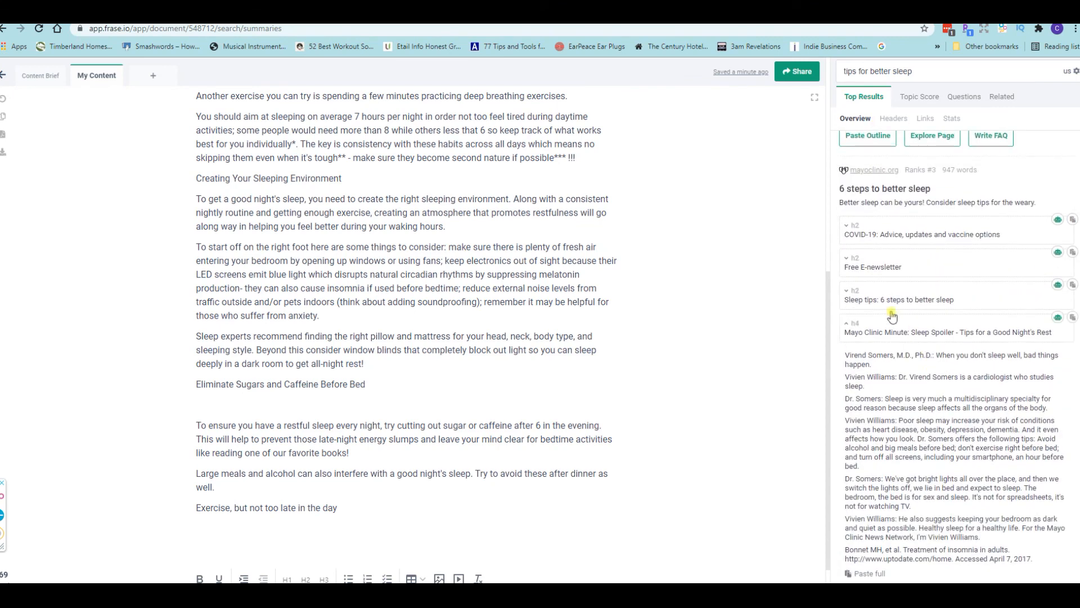
pyautogui.click(847, 292)
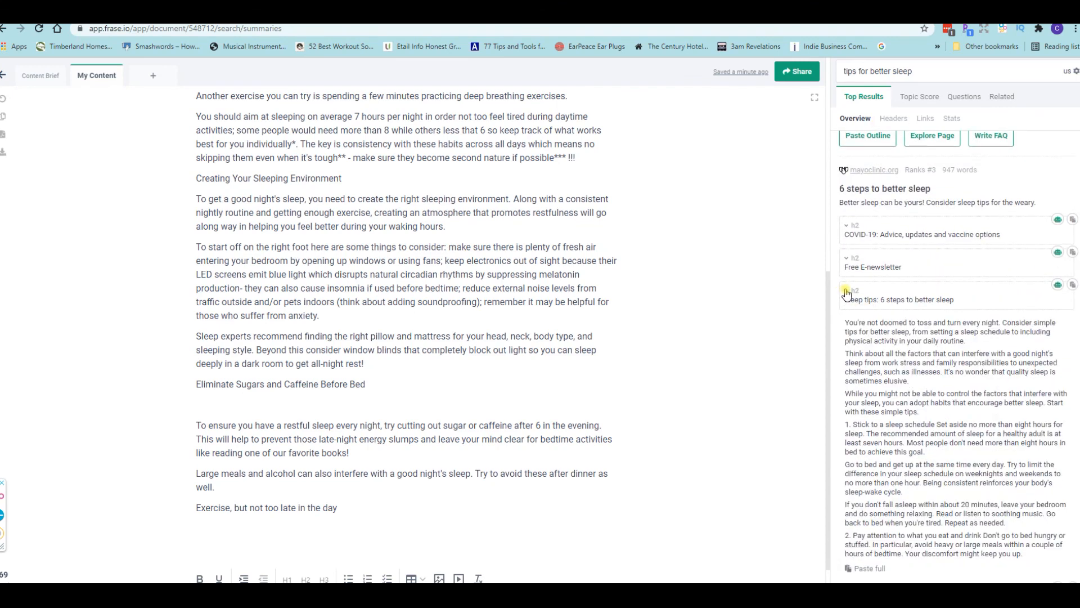
pyautogui.scroll(-3, 939, 360)
pyautogui.scroll(4, 939, 360)
pyautogui.scroll(3, 939, 361)
pyautogui.click(360, 528)
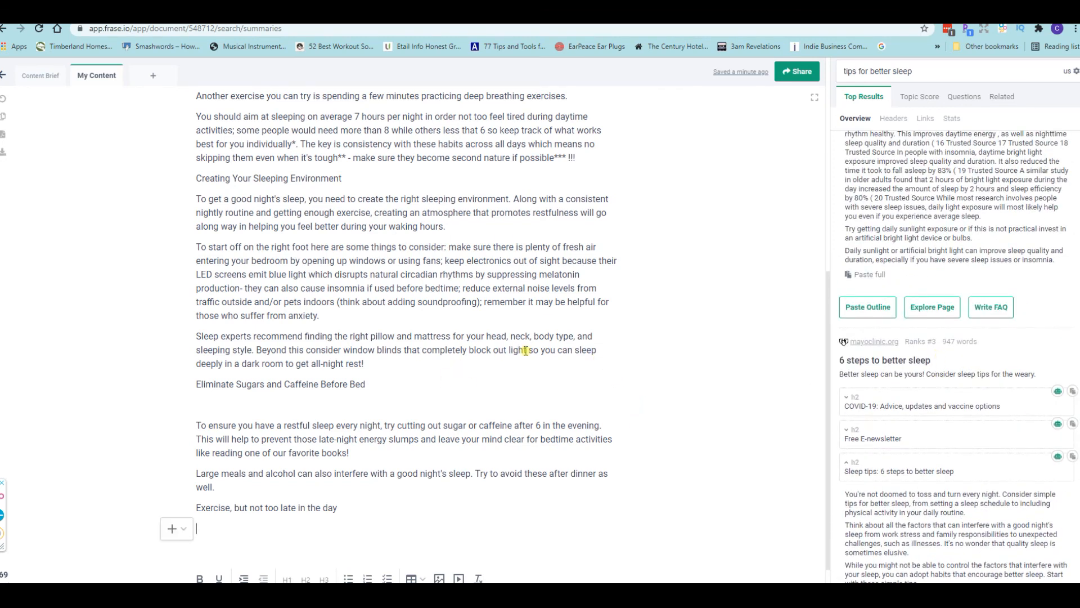
# Reread the summaries of the CDC and Healthline "17 Proven Tips to Sleep Better at Night" pages for usable content
pyautogui.scroll(1, 493, 307)
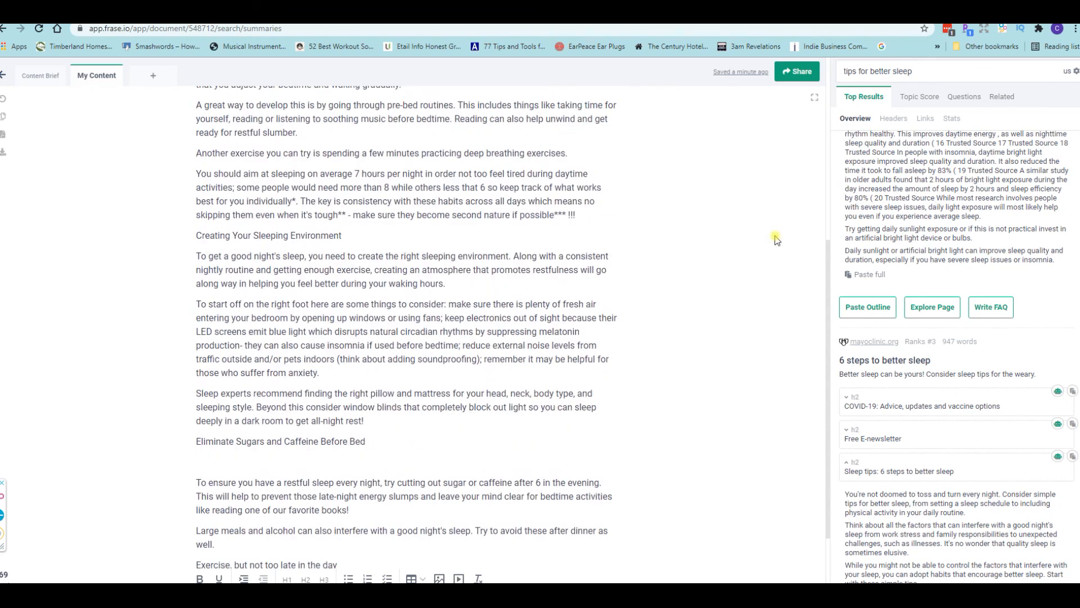
pyautogui.scroll(2, 1028, 174)
pyautogui.scroll(10, 1028, 174)
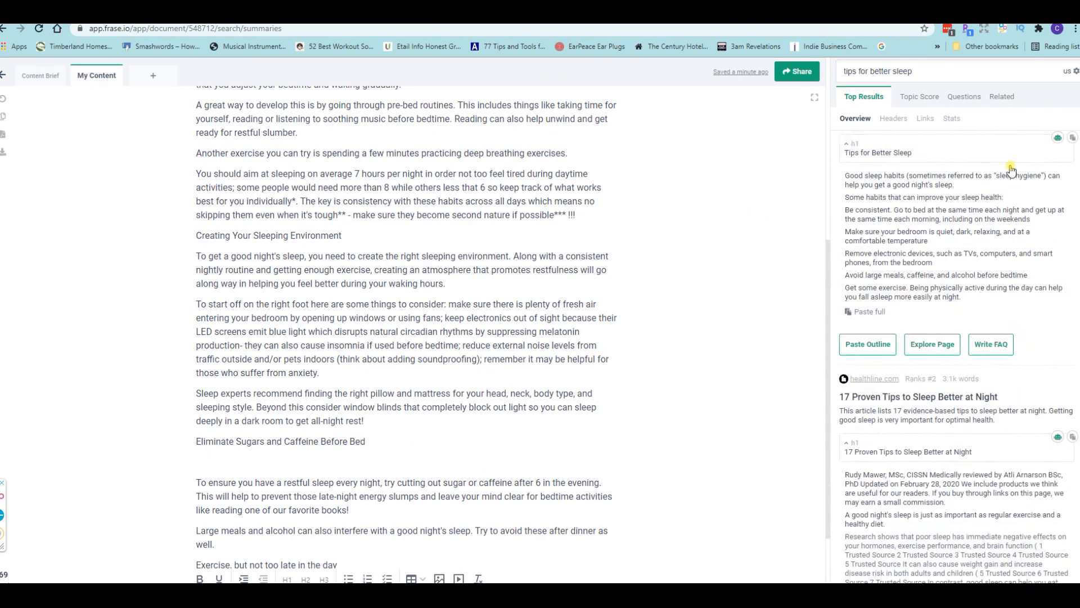
pyautogui.scroll(-5, 1012, 169)
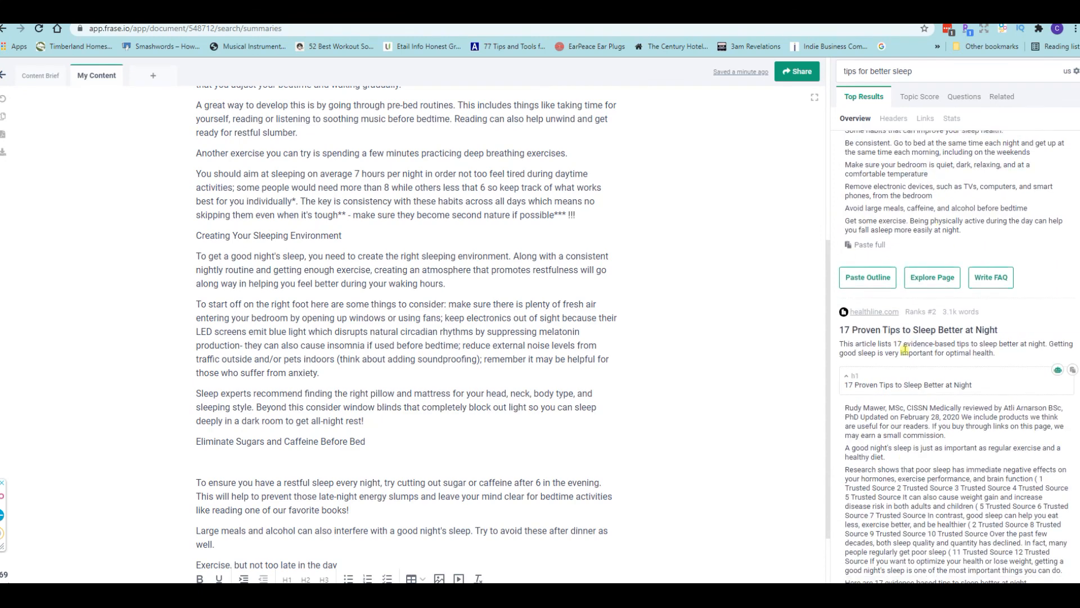
pyautogui.scroll(-5, 906, 348)
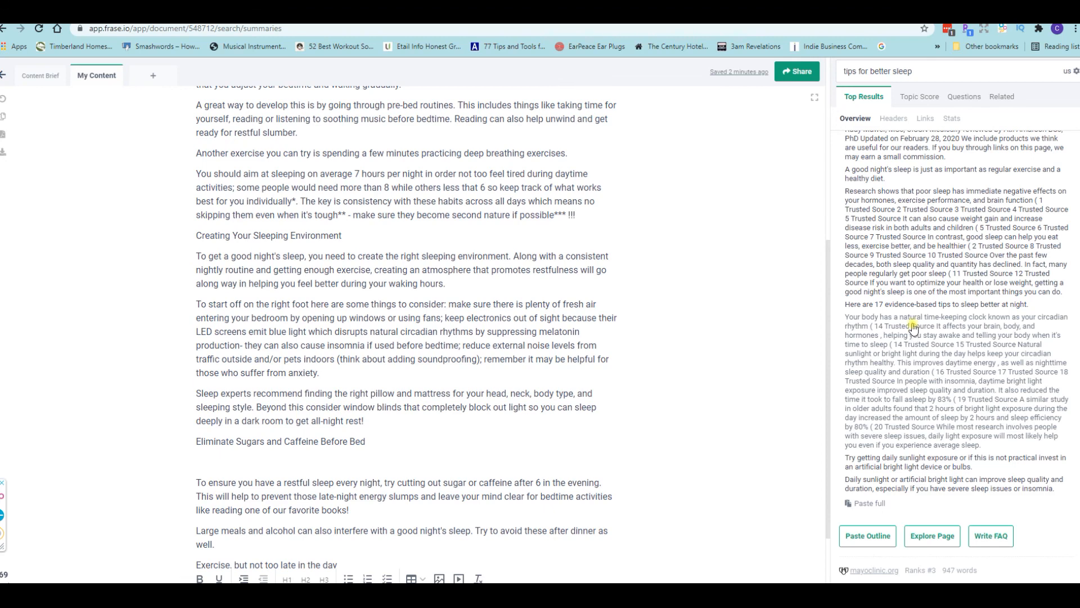
pyautogui.scroll(-2, 913, 315)
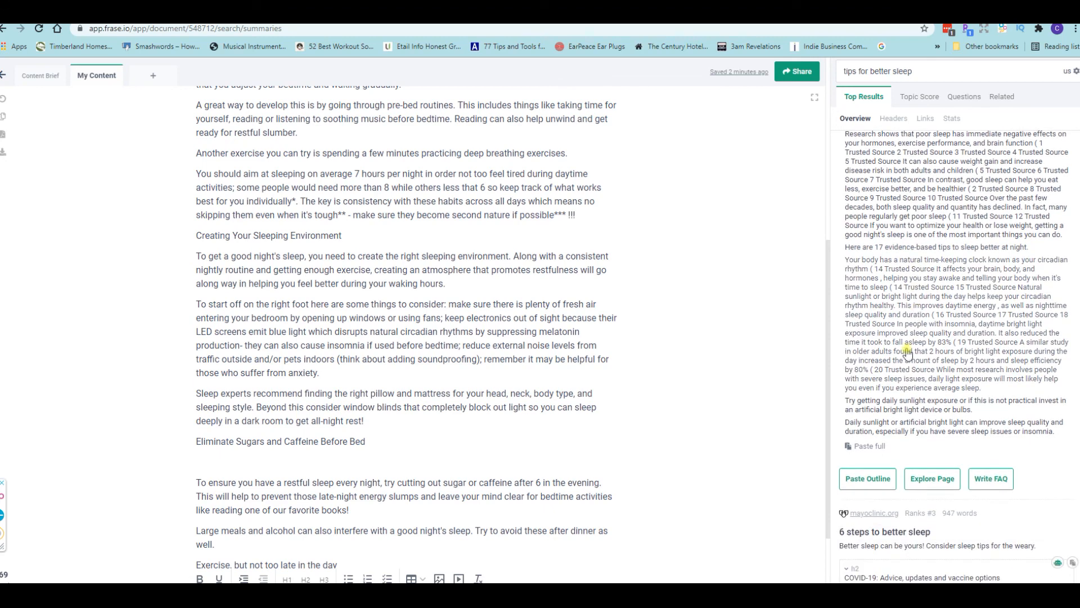
pyautogui.scroll(-1, 900, 417)
pyautogui.scroll(-3, 902, 419)
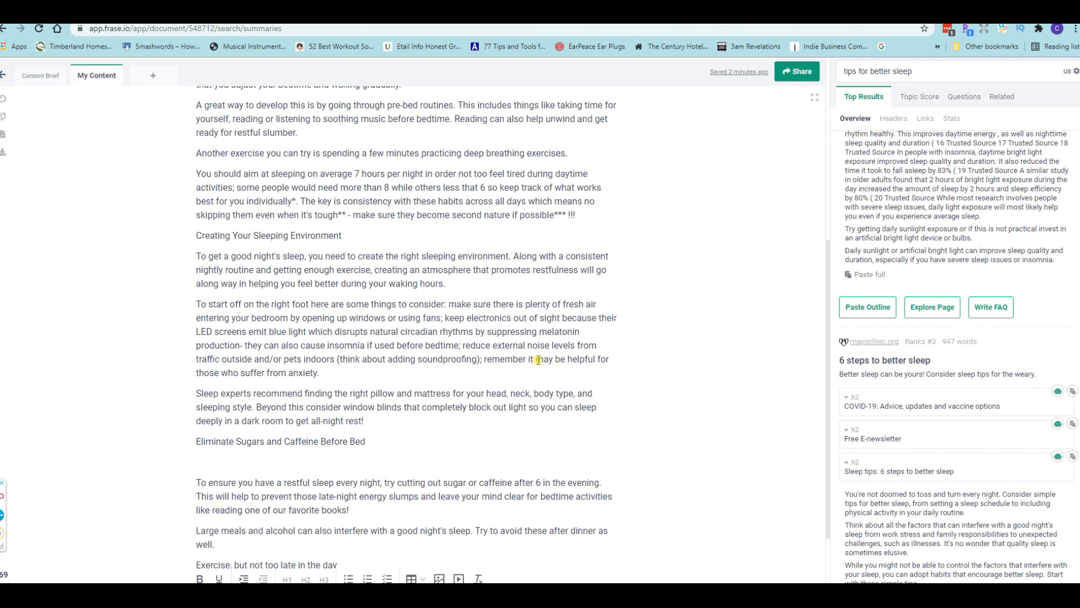
# Compare the article's word, header, link and image counts with the competitor averages, and review the draft from end to start
pyautogui.scroll(-2, 539, 361)
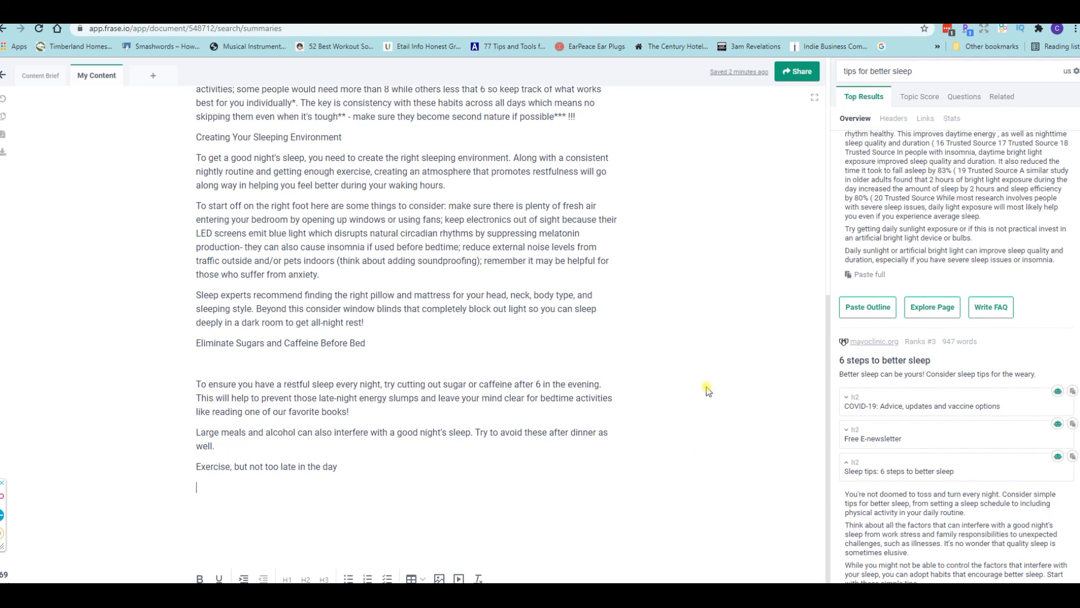
pyautogui.scroll(2, 741, 313)
pyautogui.scroll(10, 965, 250)
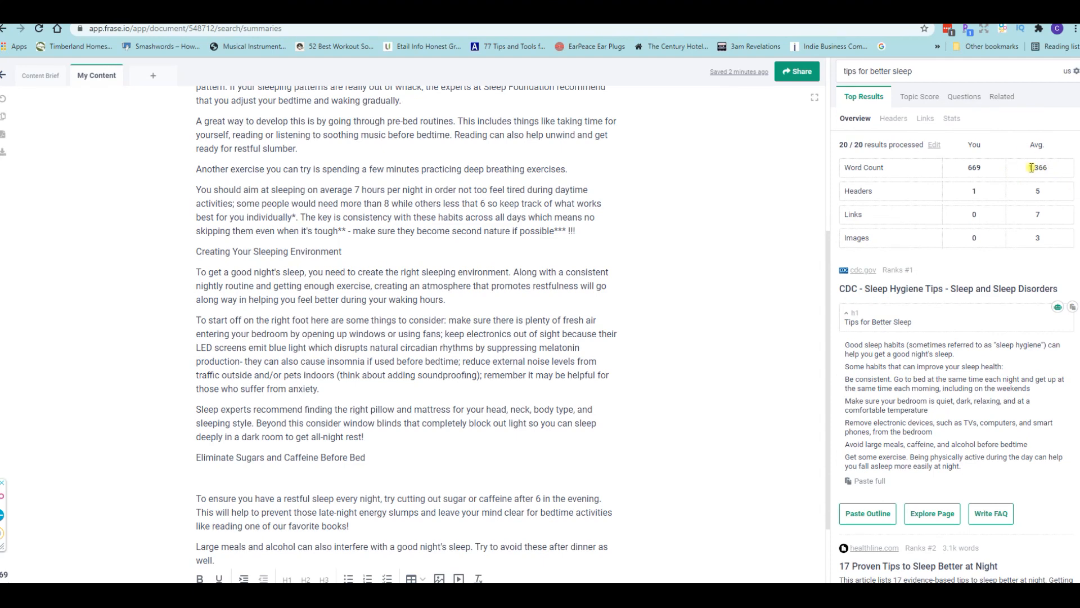
pyautogui.scroll(1, 672, 273)
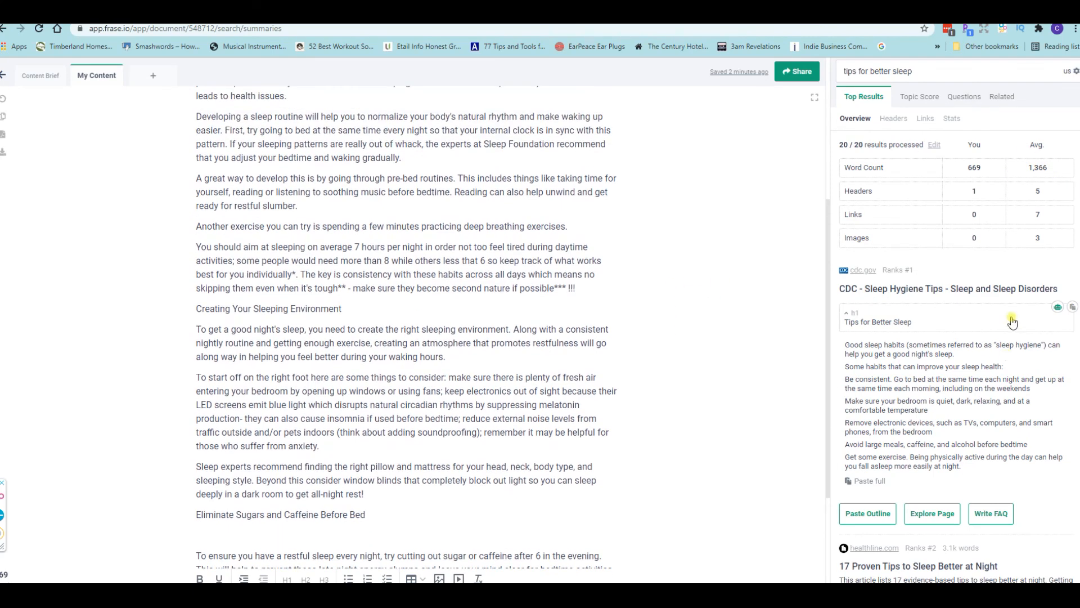
pyautogui.scroll(5, 597, 357)
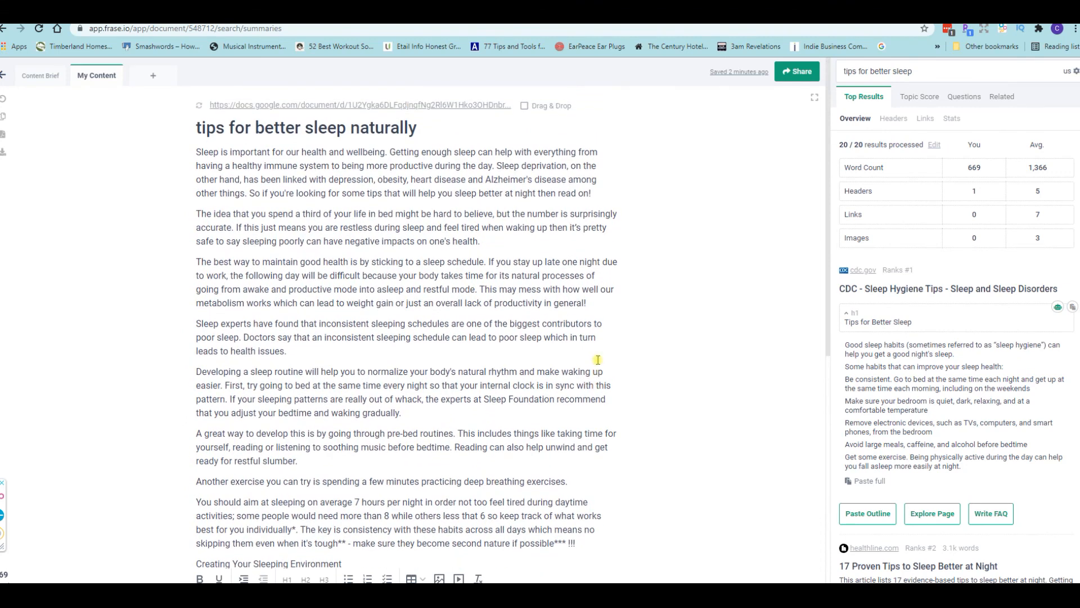